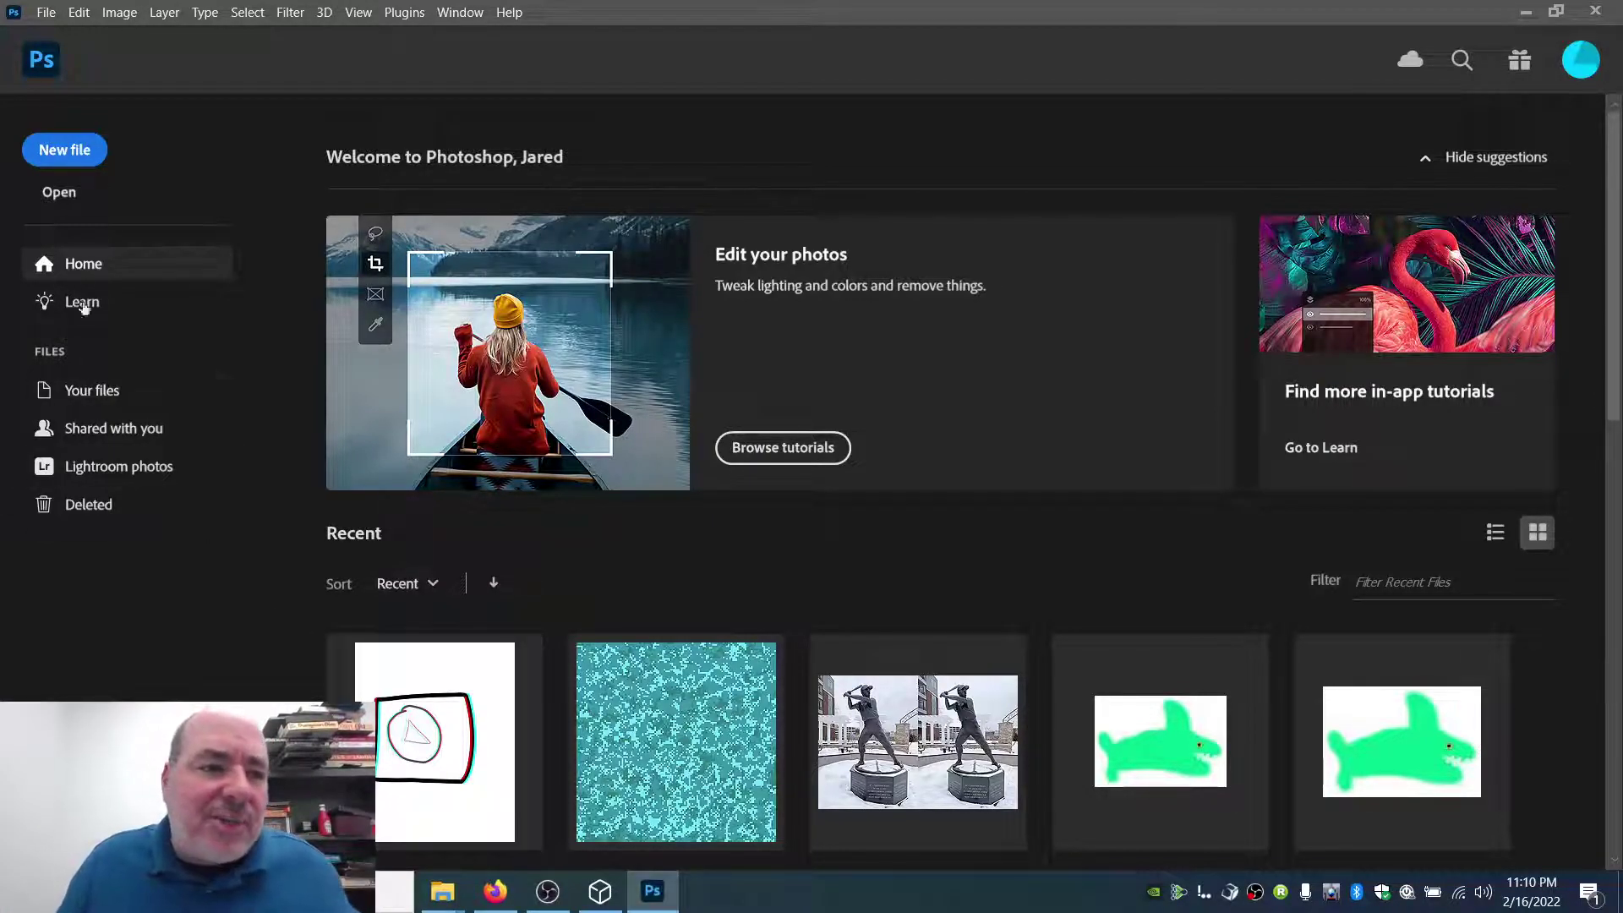
Step: Start a new document with a width of 8 inches and a height of 10 inches
left_click(81, 153)
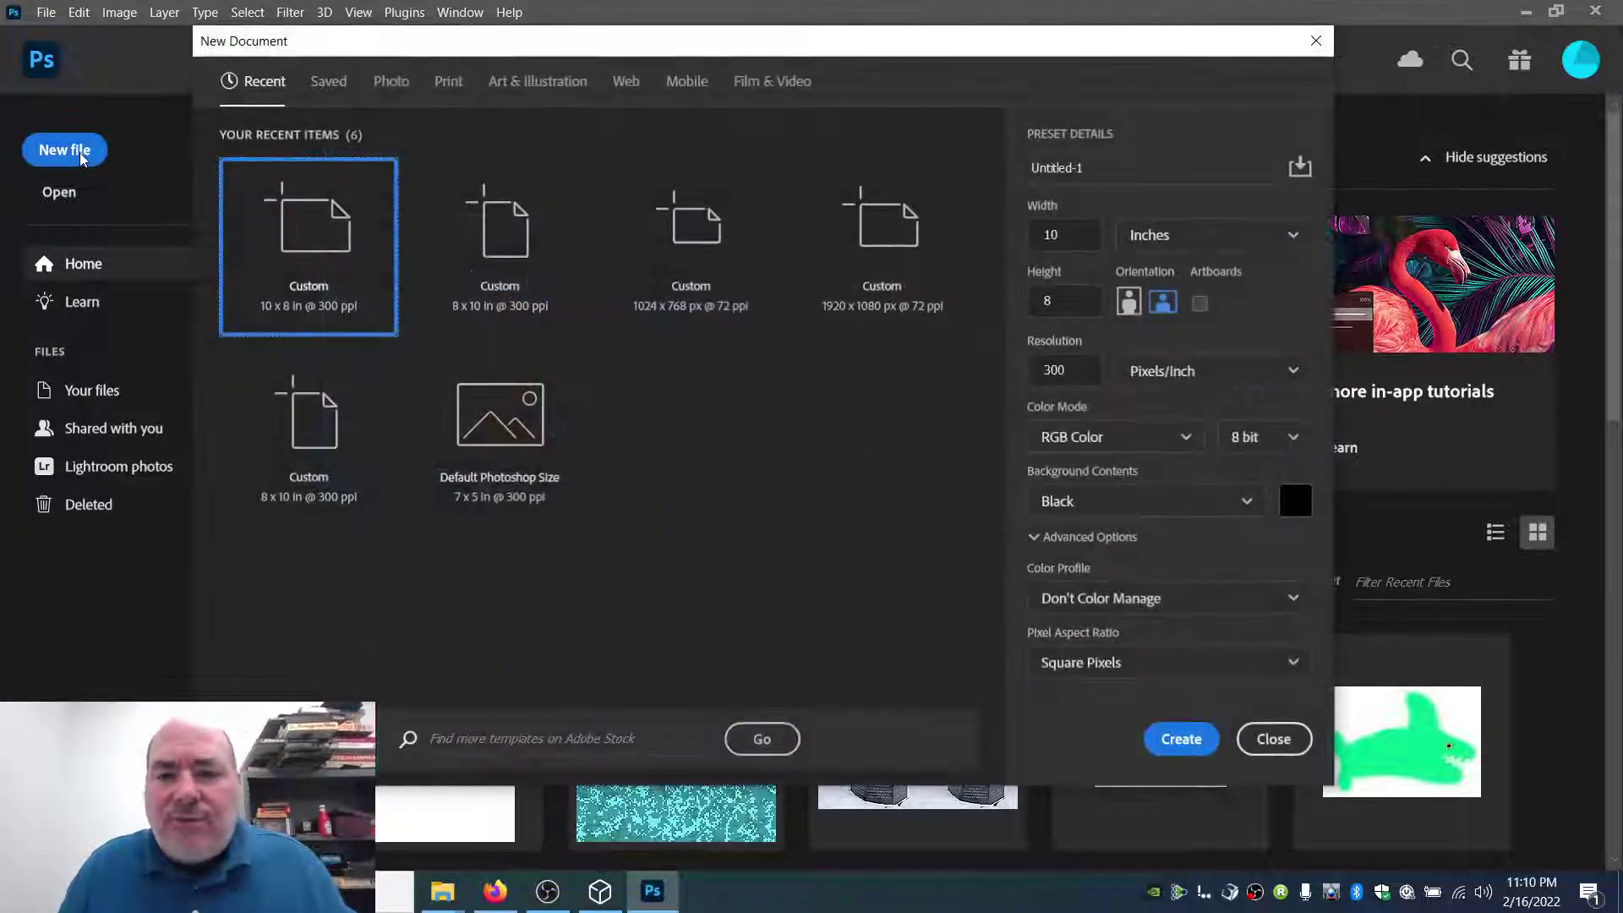
double_click(1082, 239)
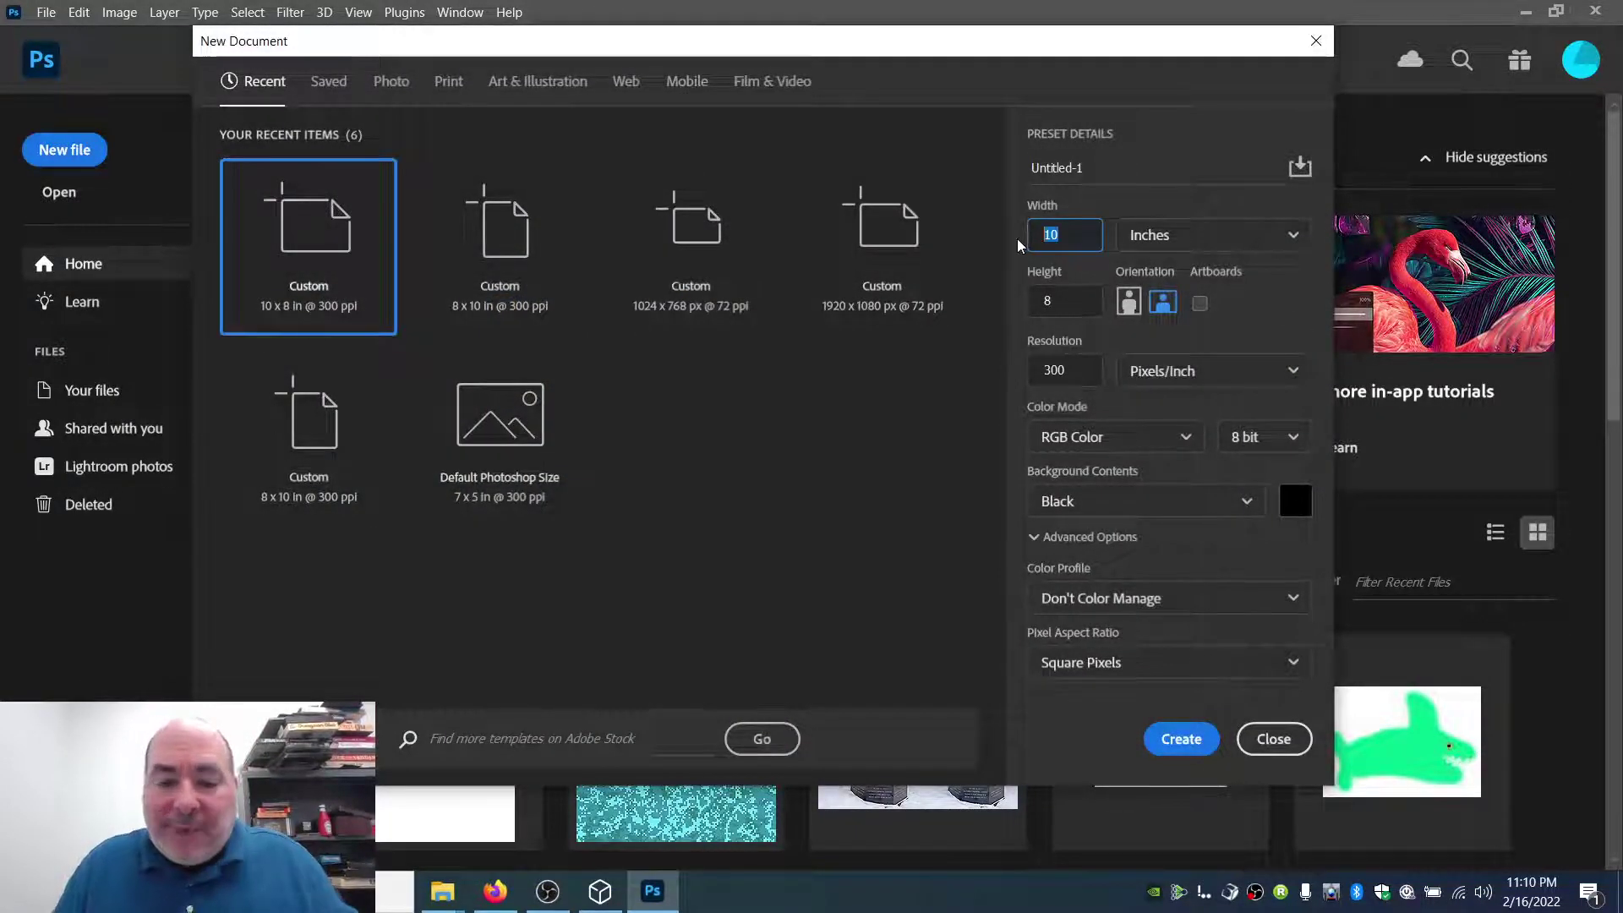
type("81")
key("Tab")
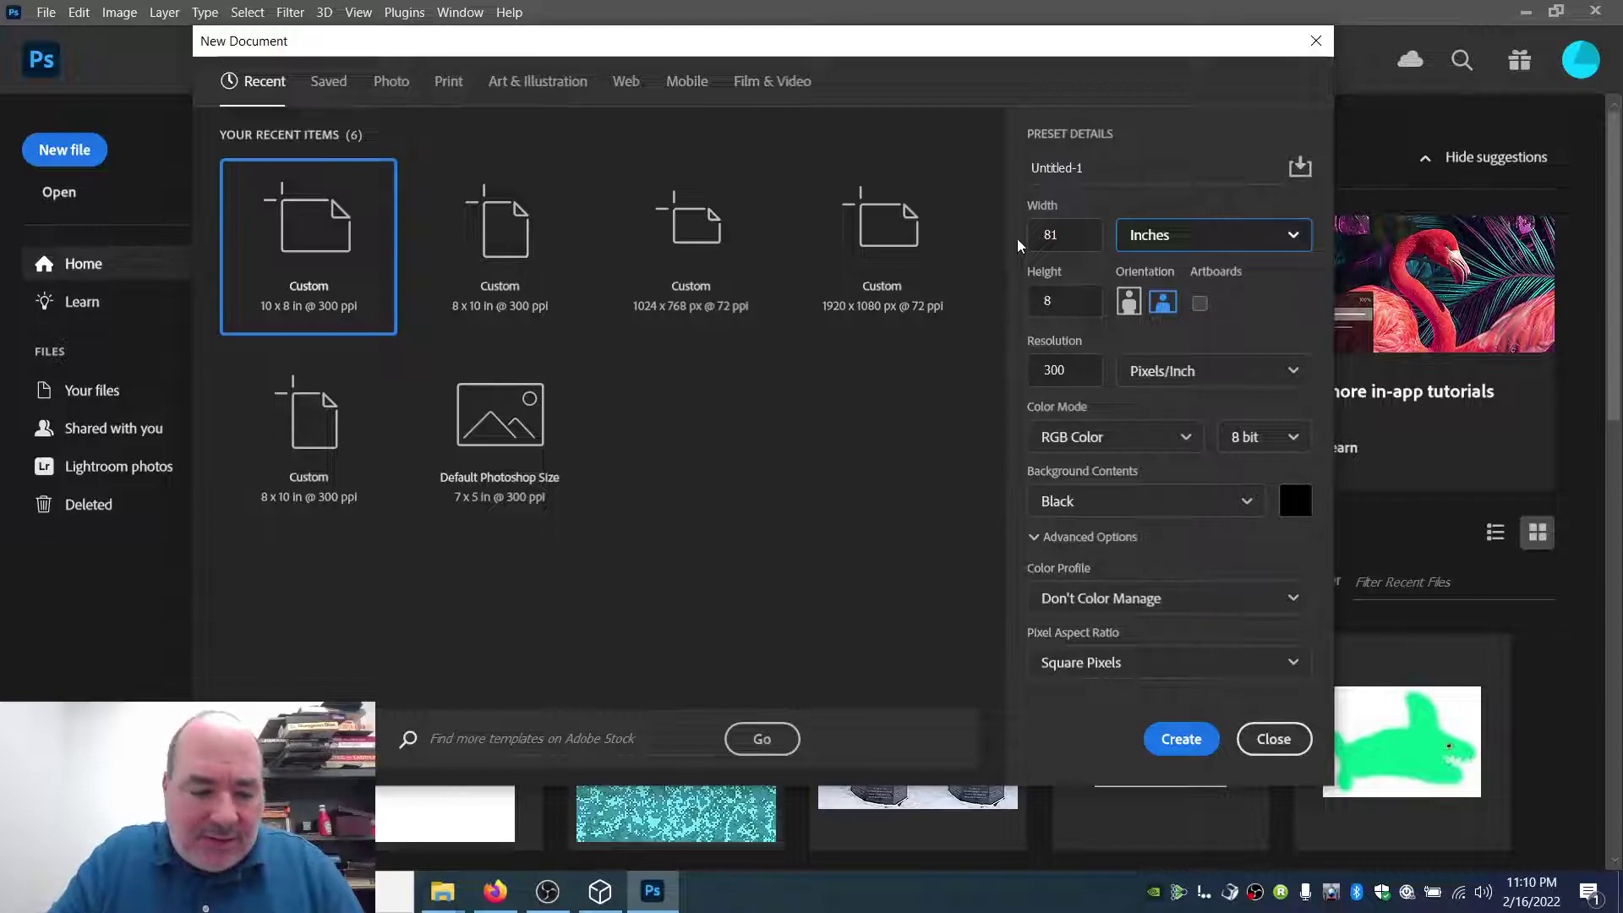
key("shift+Tab")
type("8")
key("Tab")
key("Tab")
type("10")
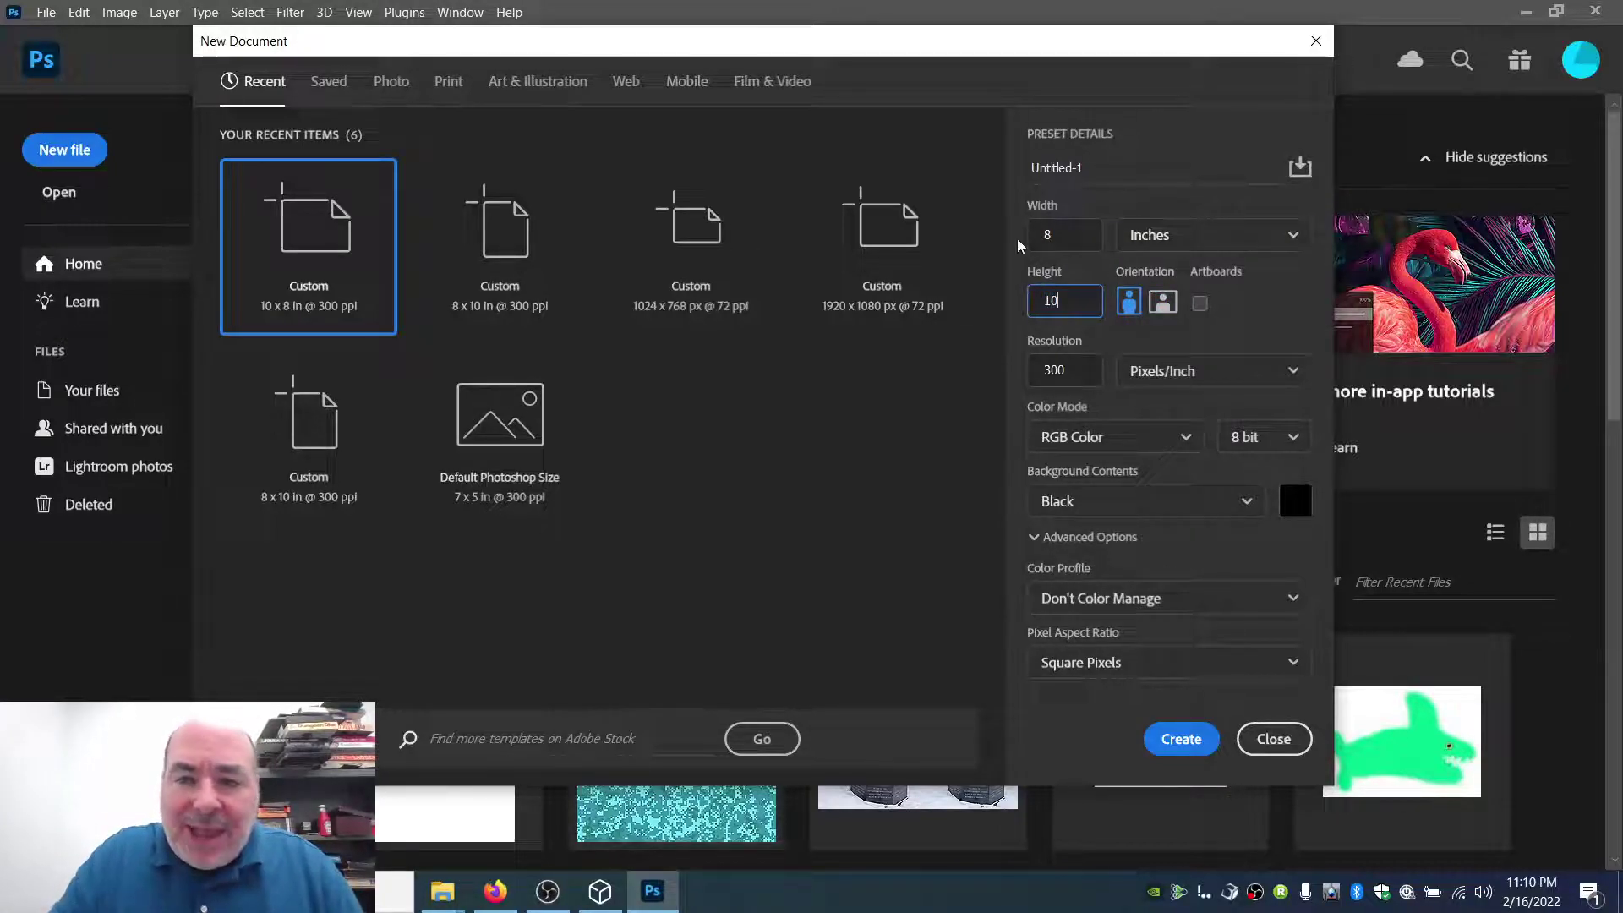
key("Tab")
key("Tab")
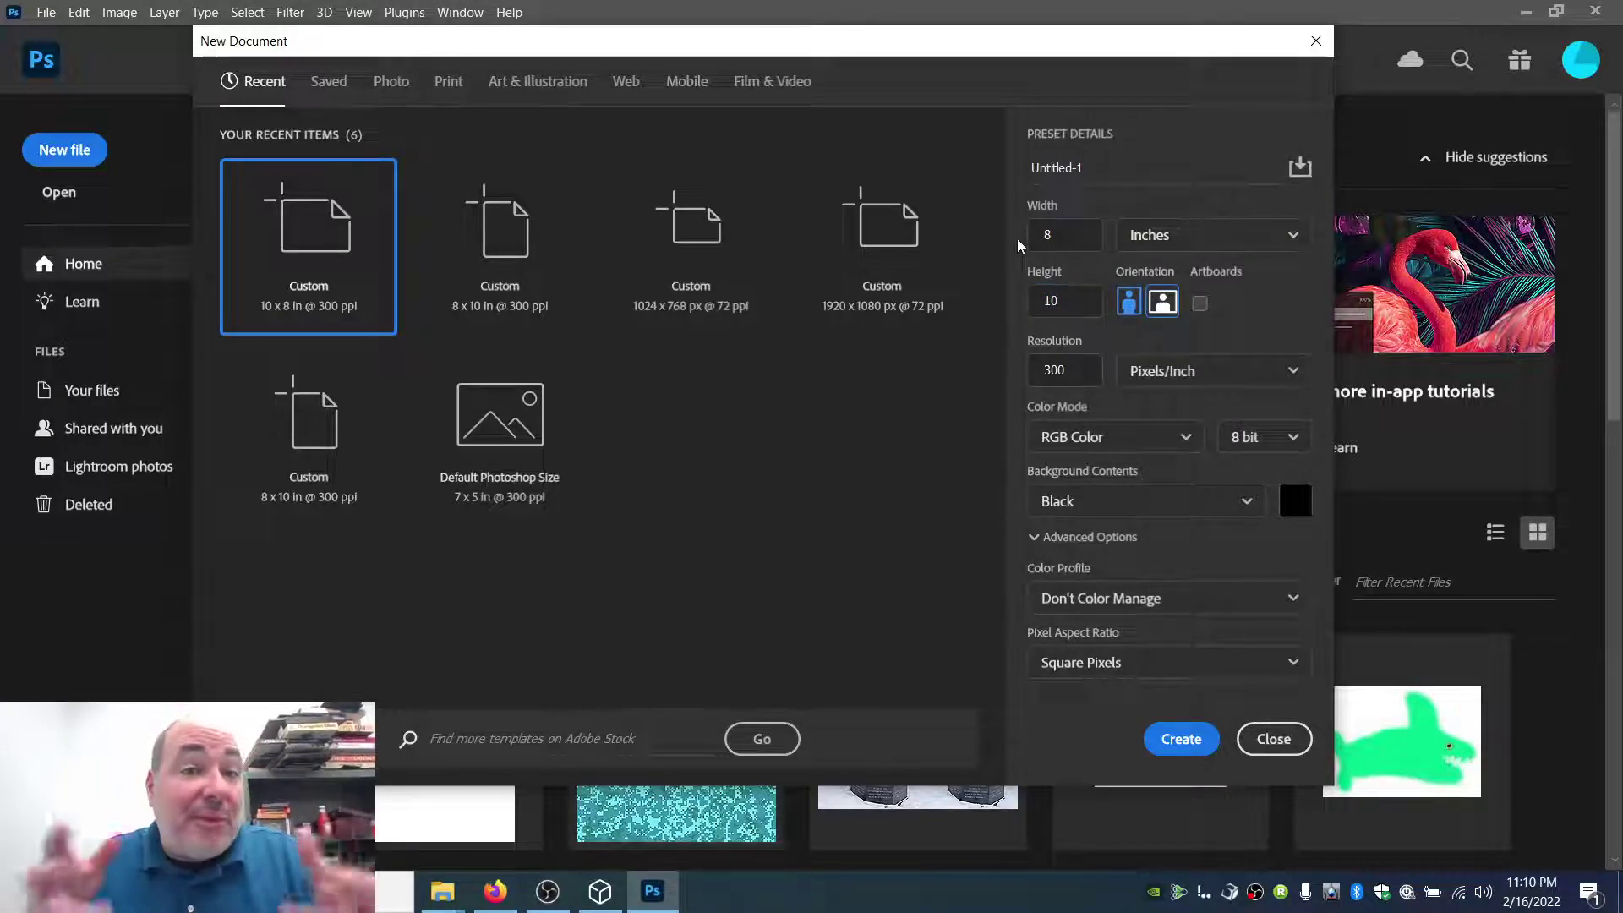
Step: Set the new document's background contents to White and create the document
left_click(1293, 500)
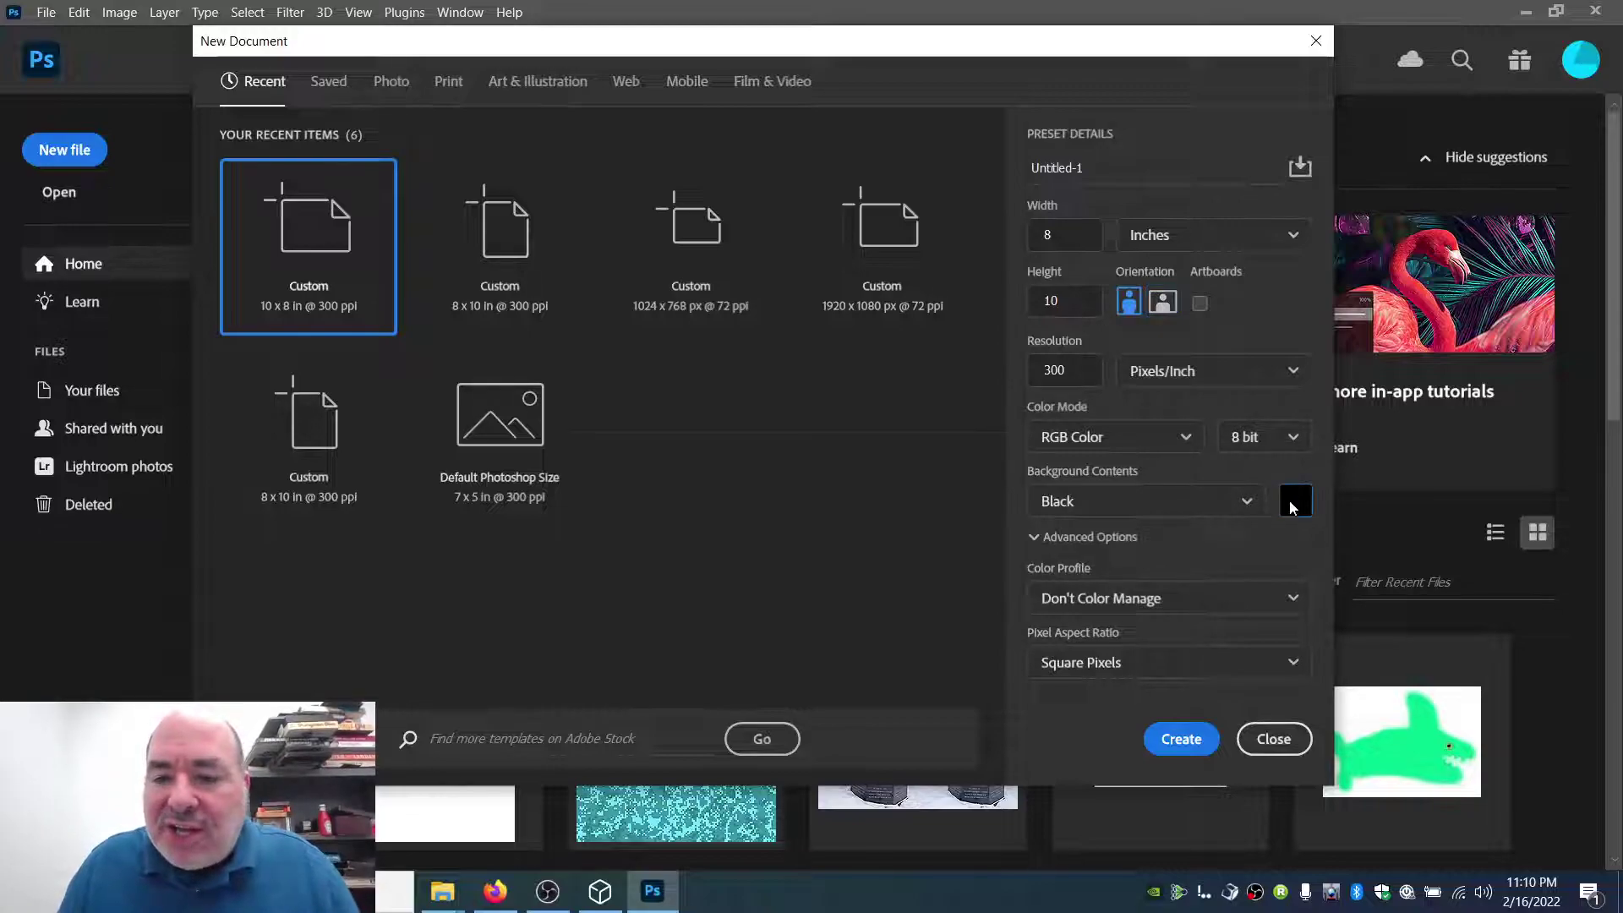
left_click(1008, 520)
left_click(1137, 501)
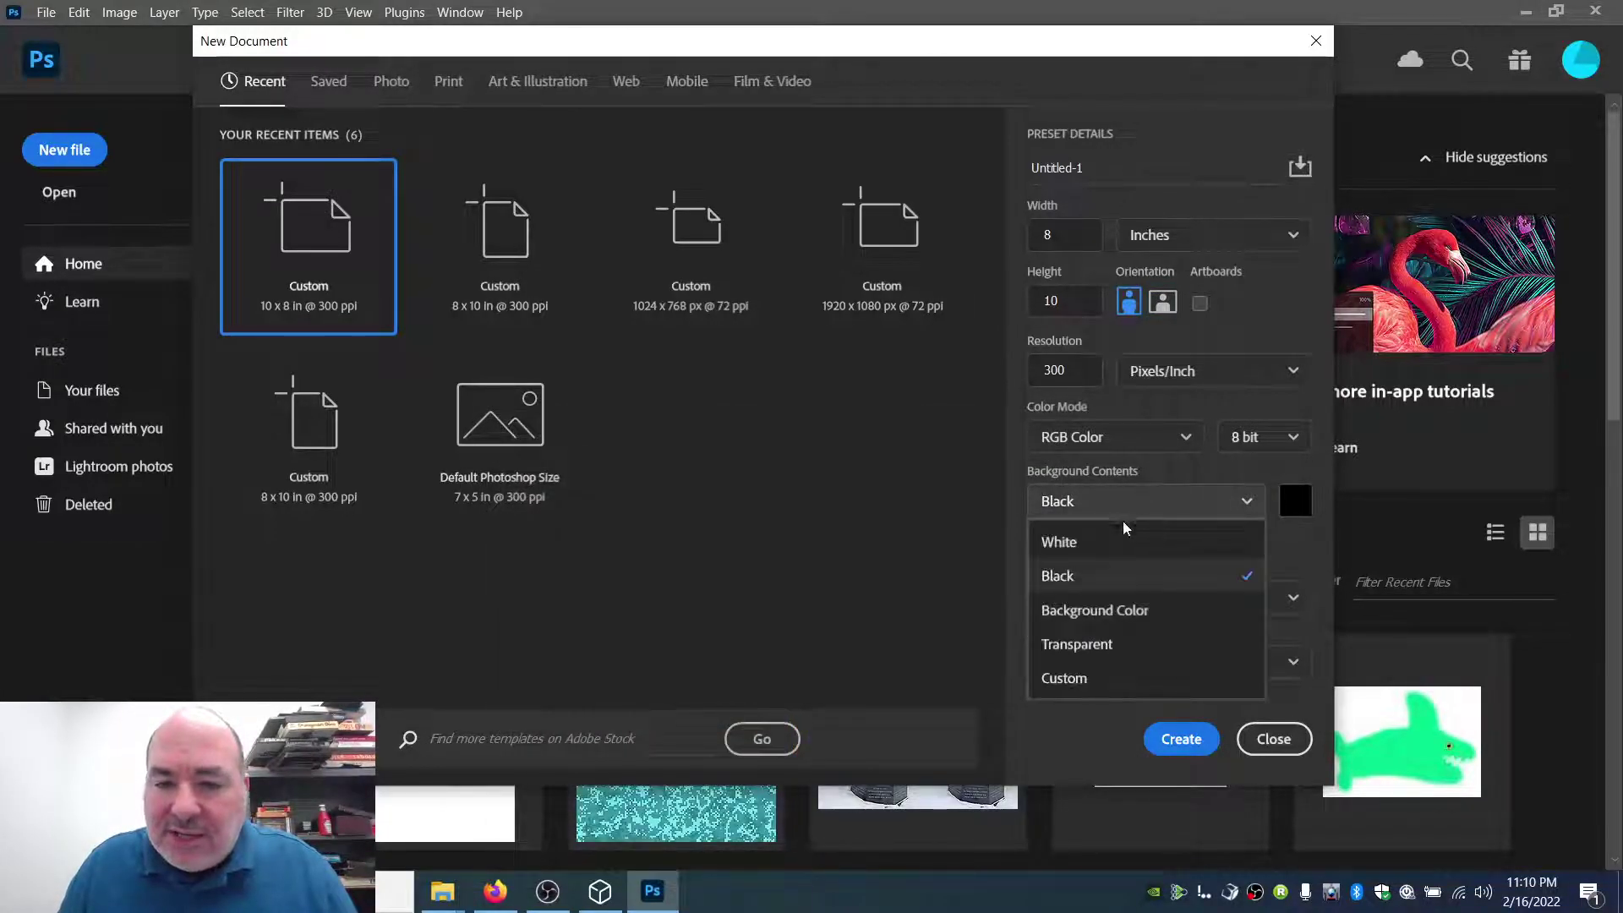
left_click(1121, 539)
left_click(1190, 750)
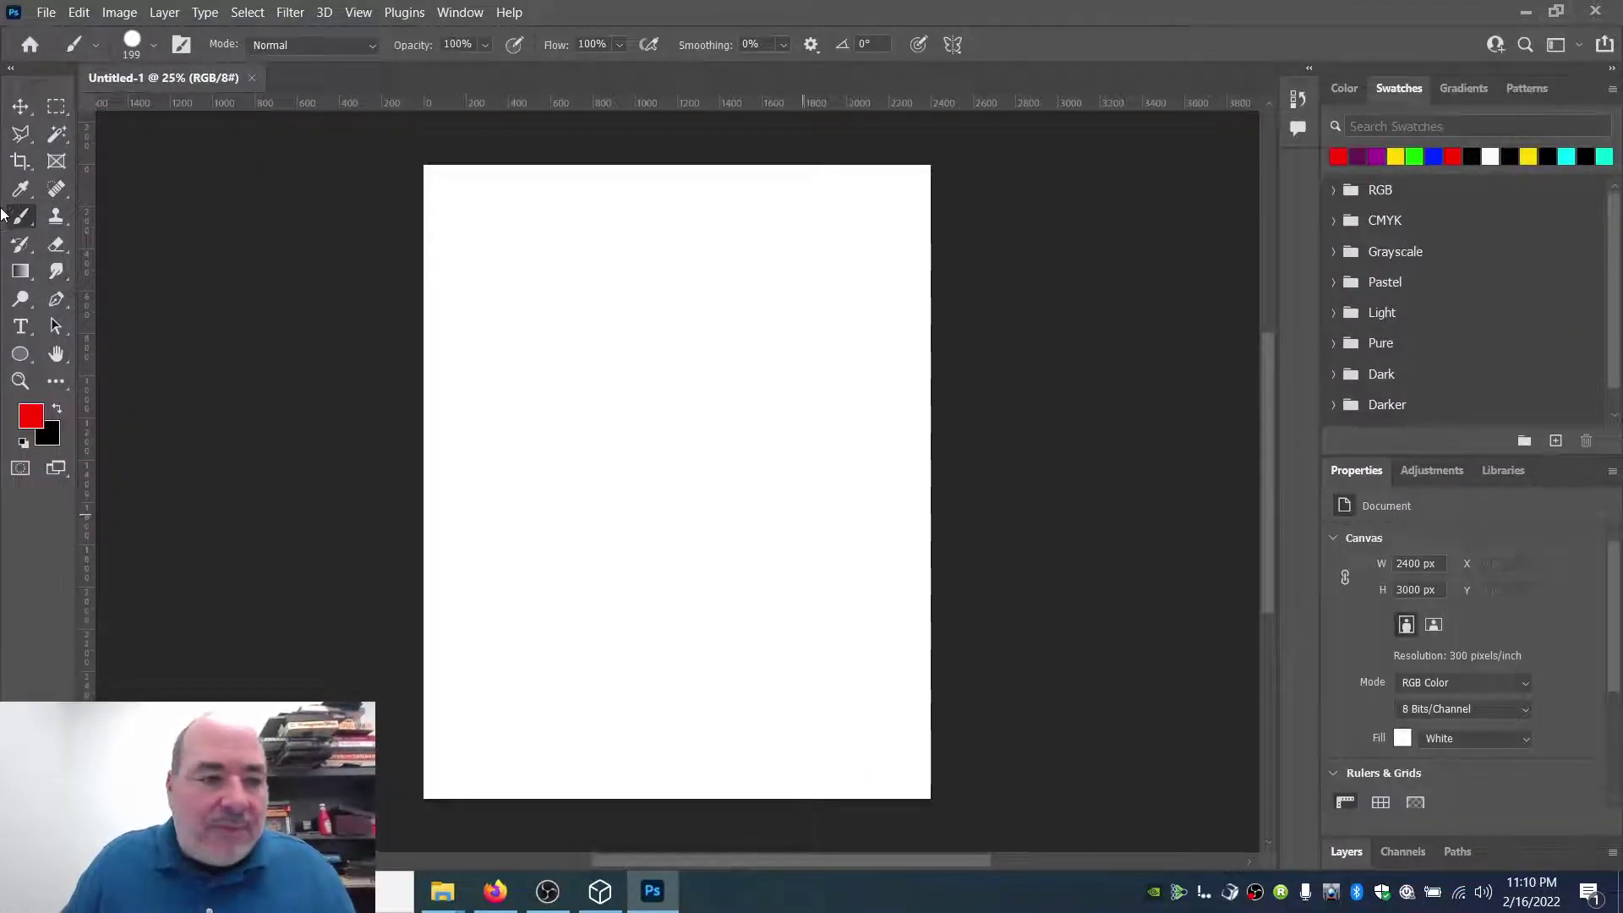
Step: Save the document in the Downloads folder as a Photoshop file named AnaglyphDemo
left_click(20, 382)
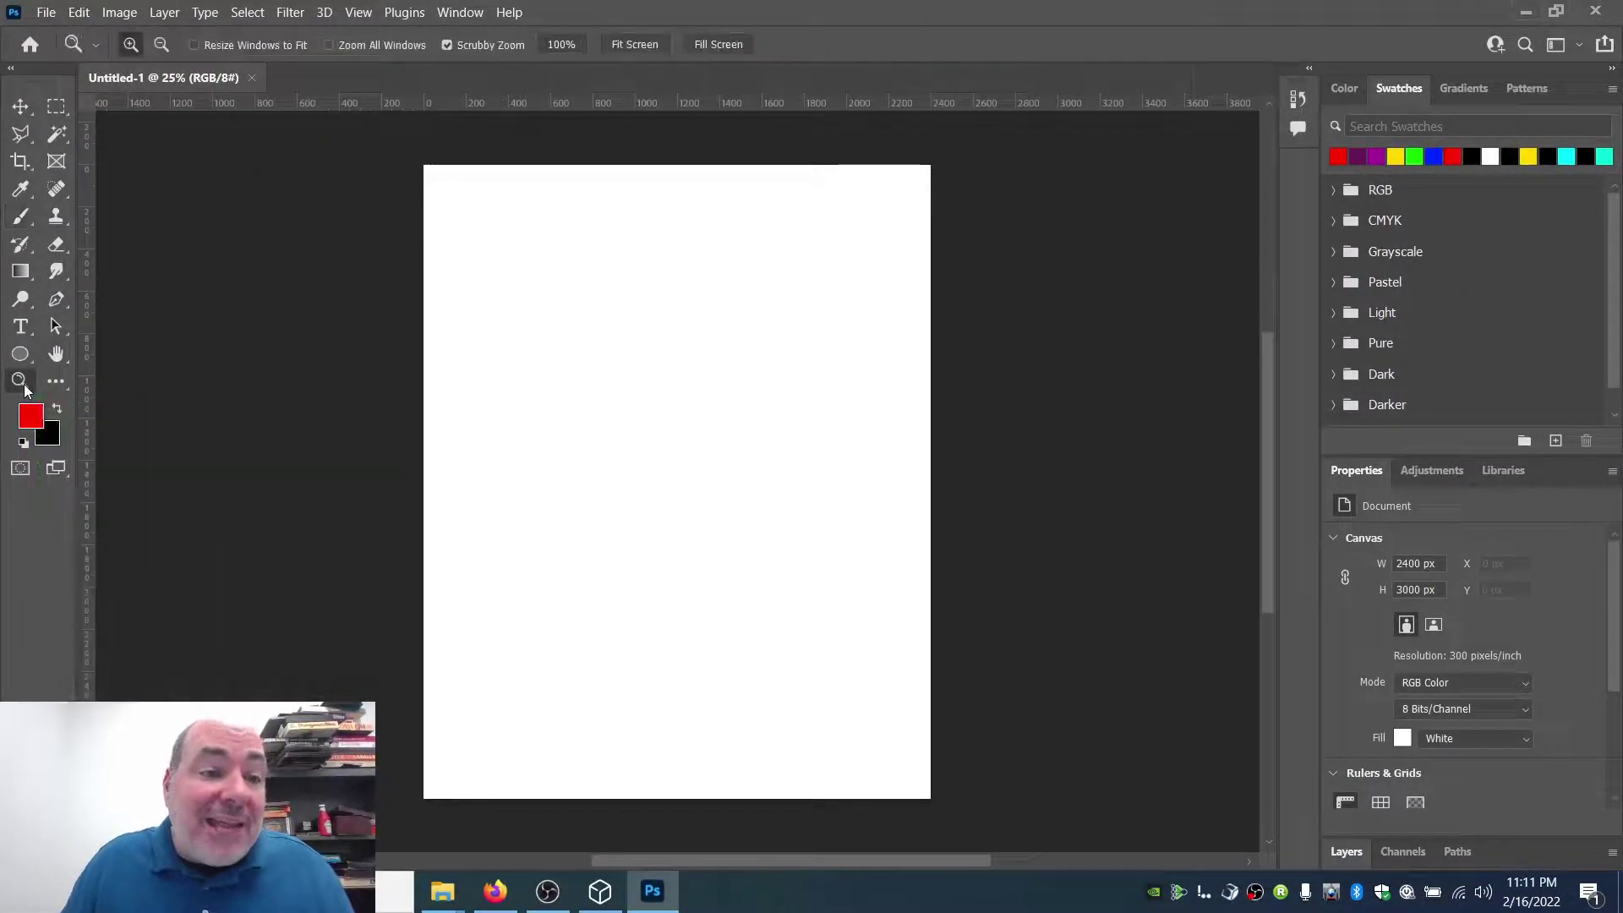
left_click(634, 48)
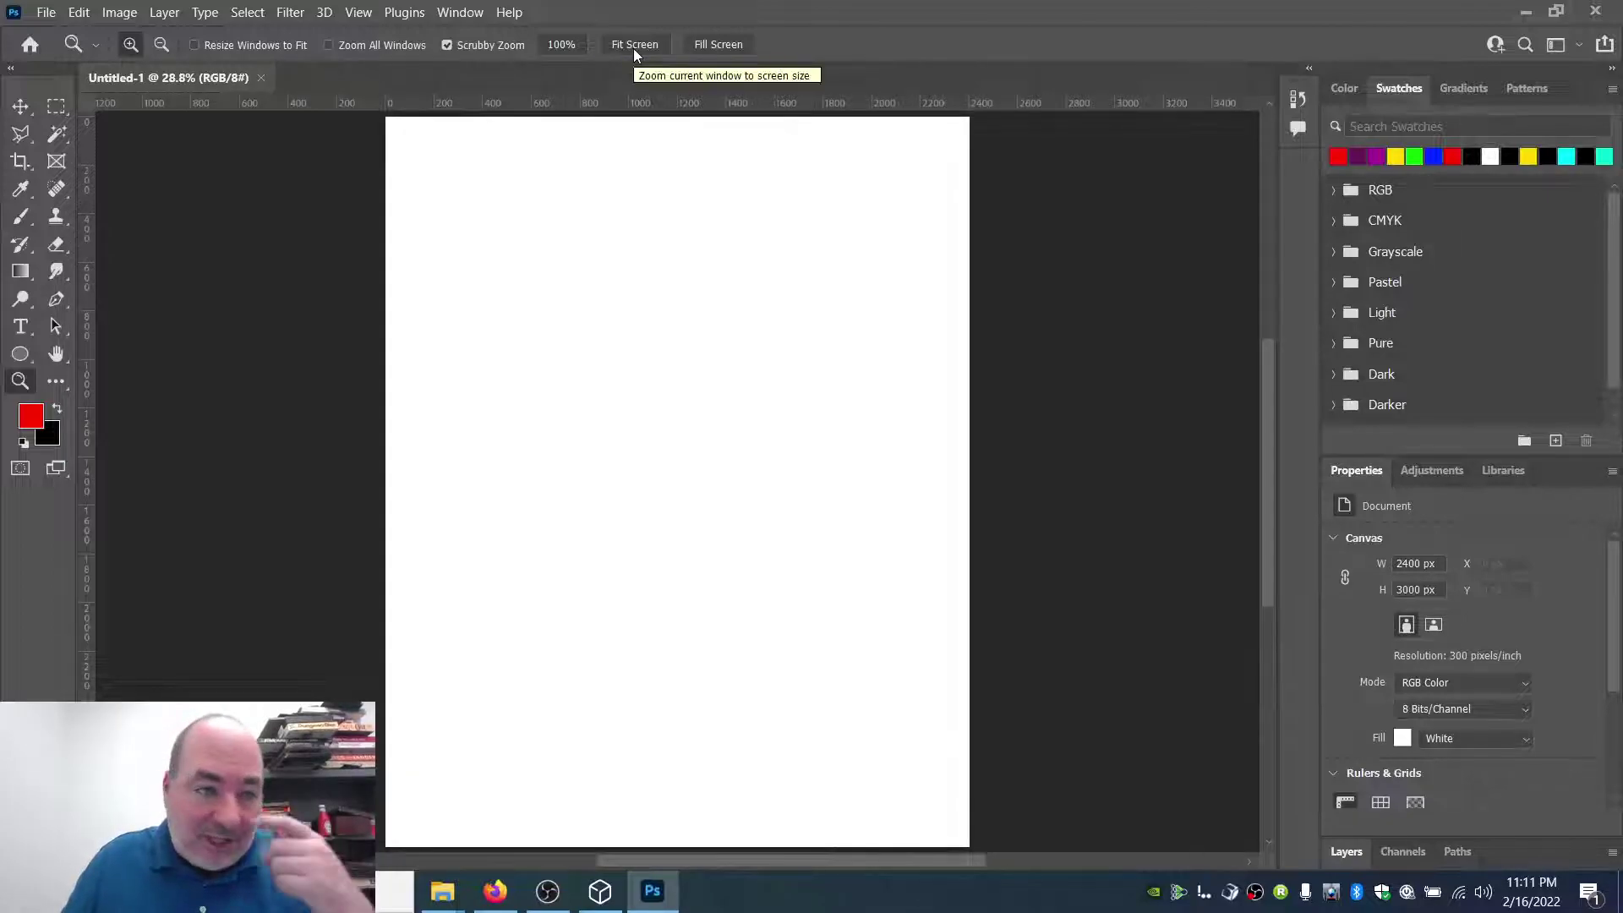
left_click(47, 10)
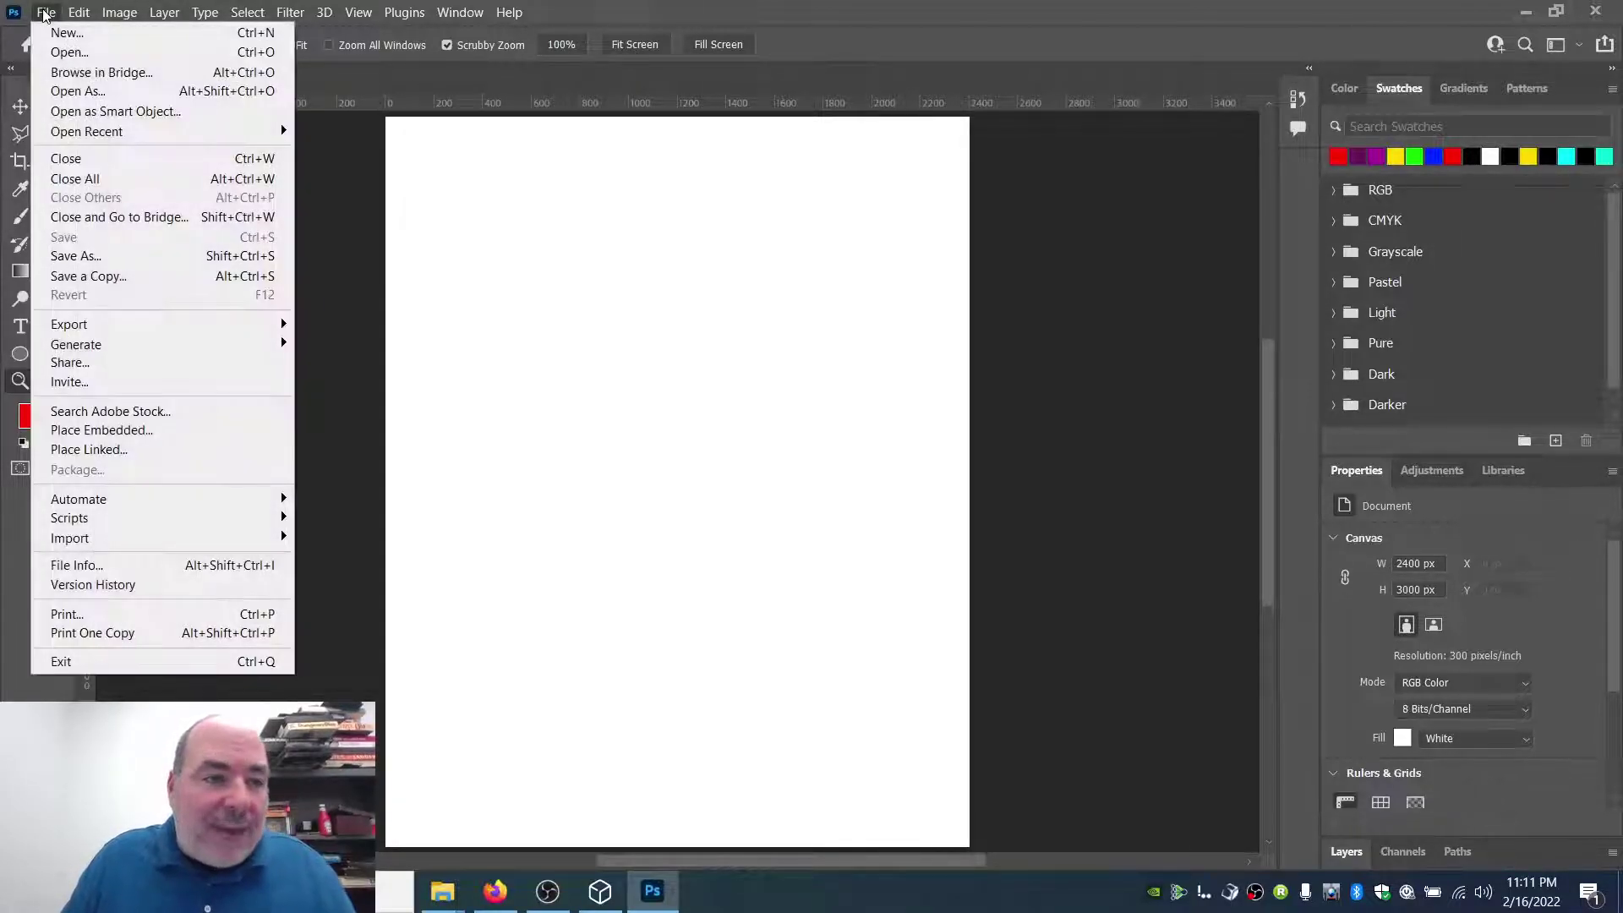
left_click(95, 256)
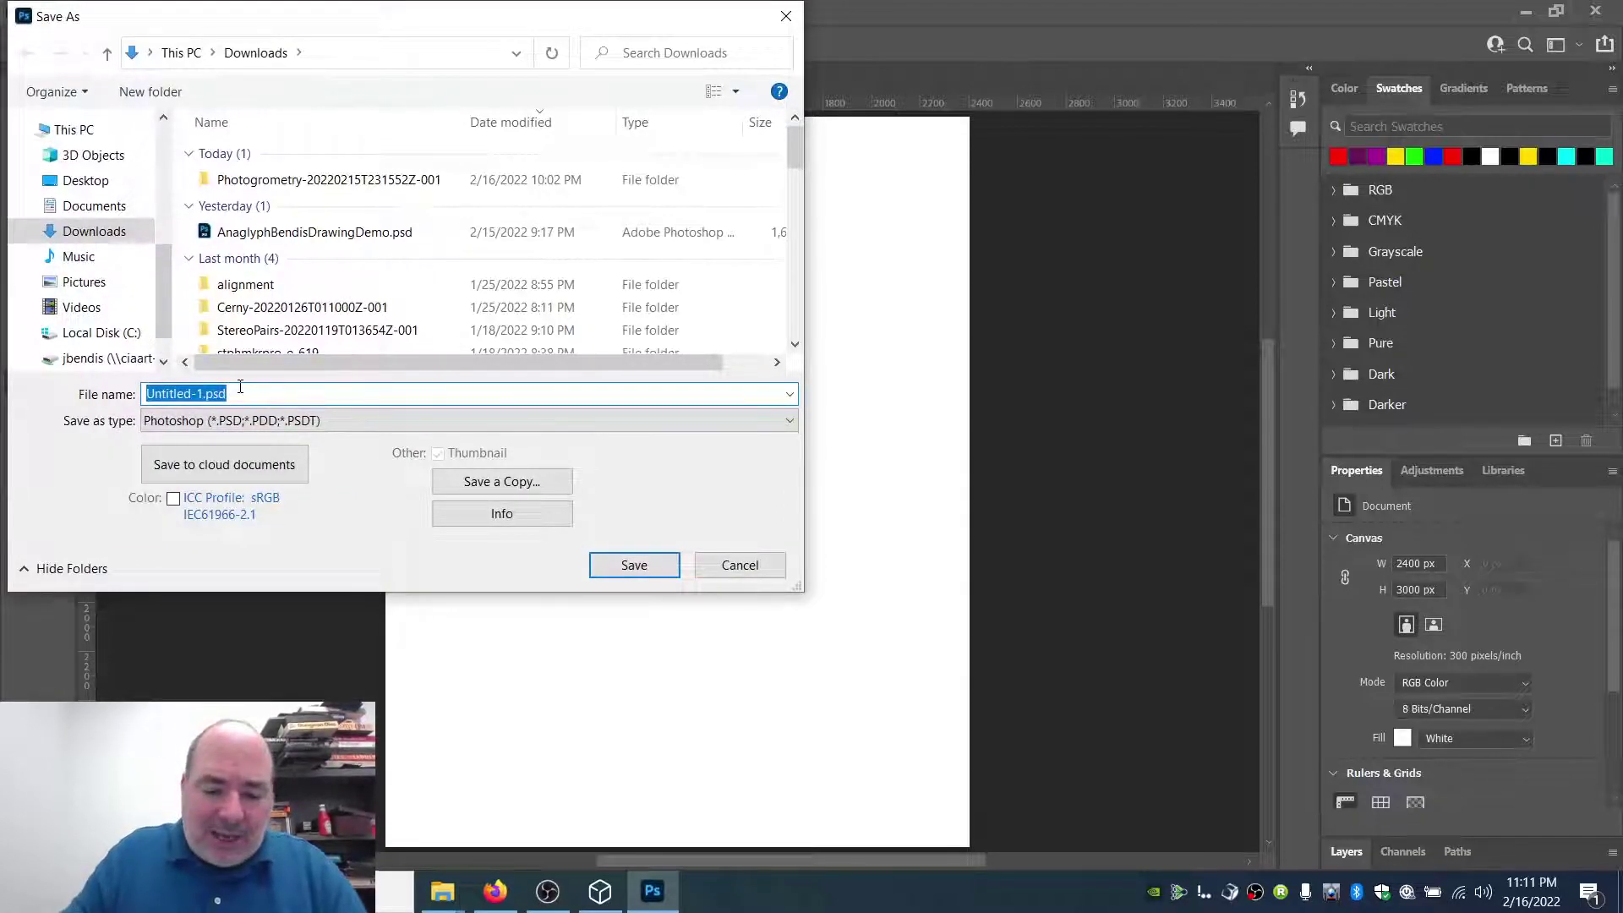
type("ANagly")
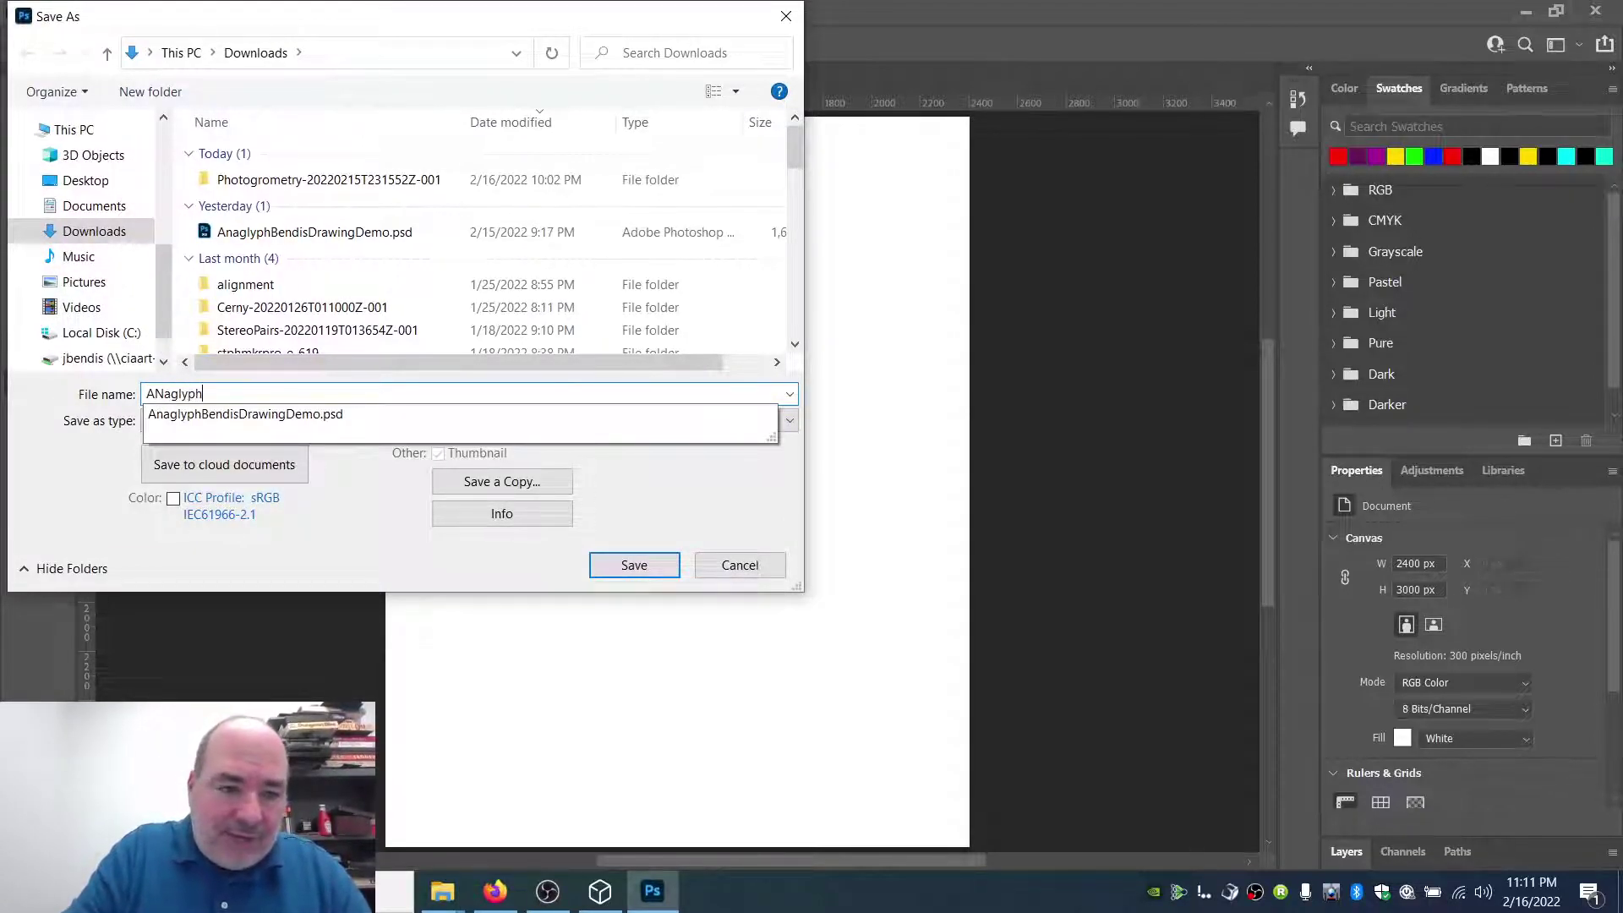
type("ph")
key("BackSpace")
key("BackSpace")
key("BackSpace")
key("BackSpace")
key("BackSpace")
key("BackSpace")
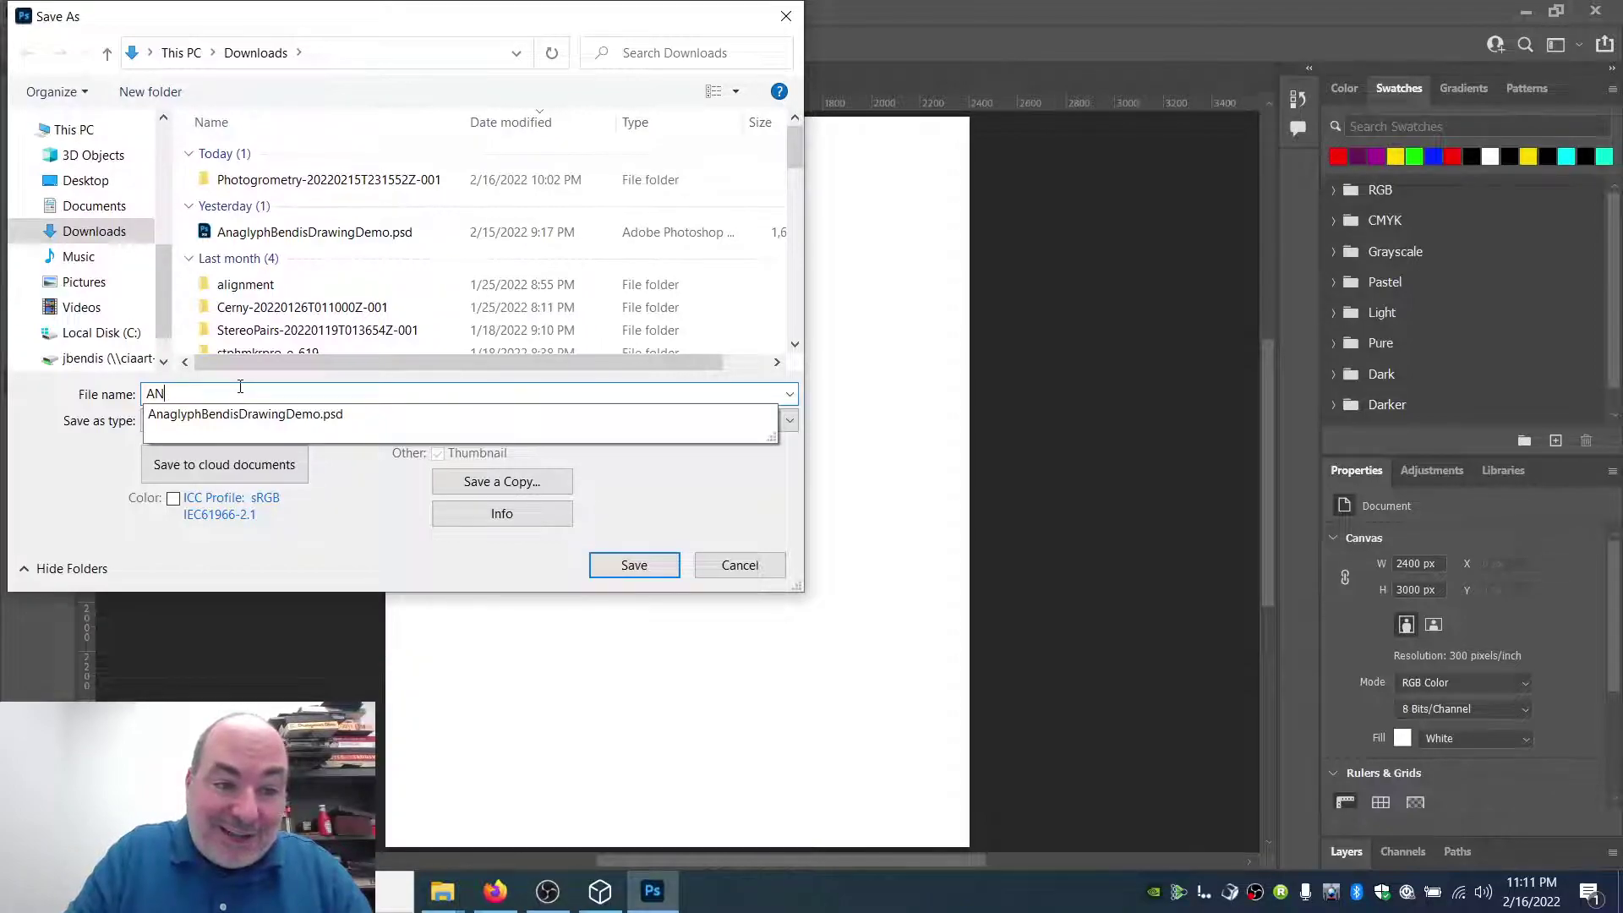
key("BackSpace")
type("naglyp")
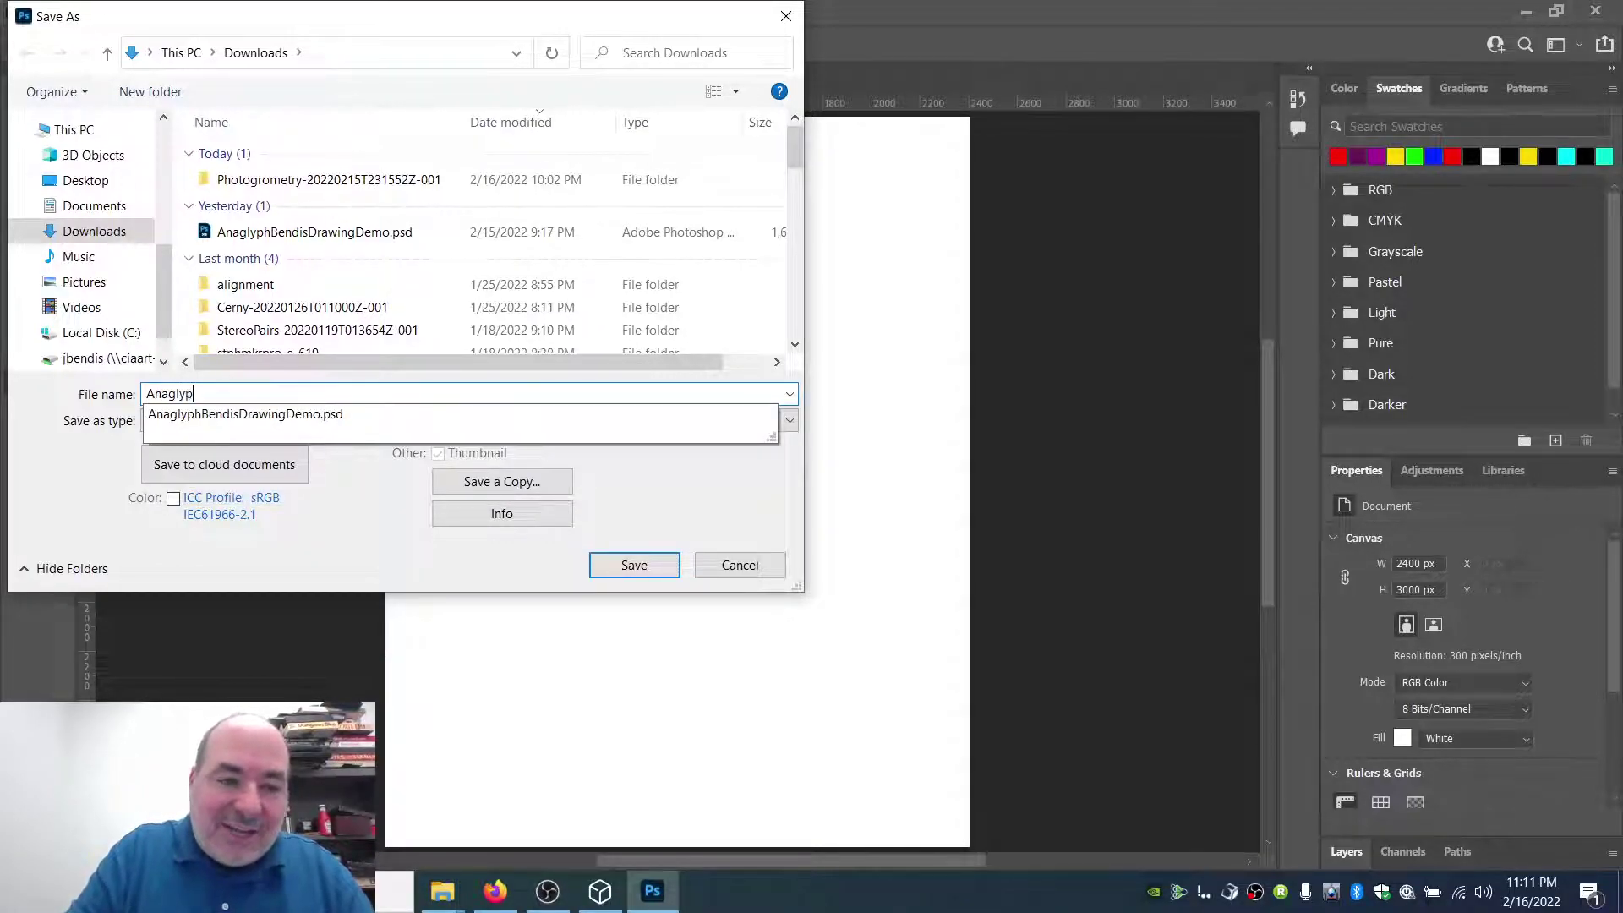
type("hDem")
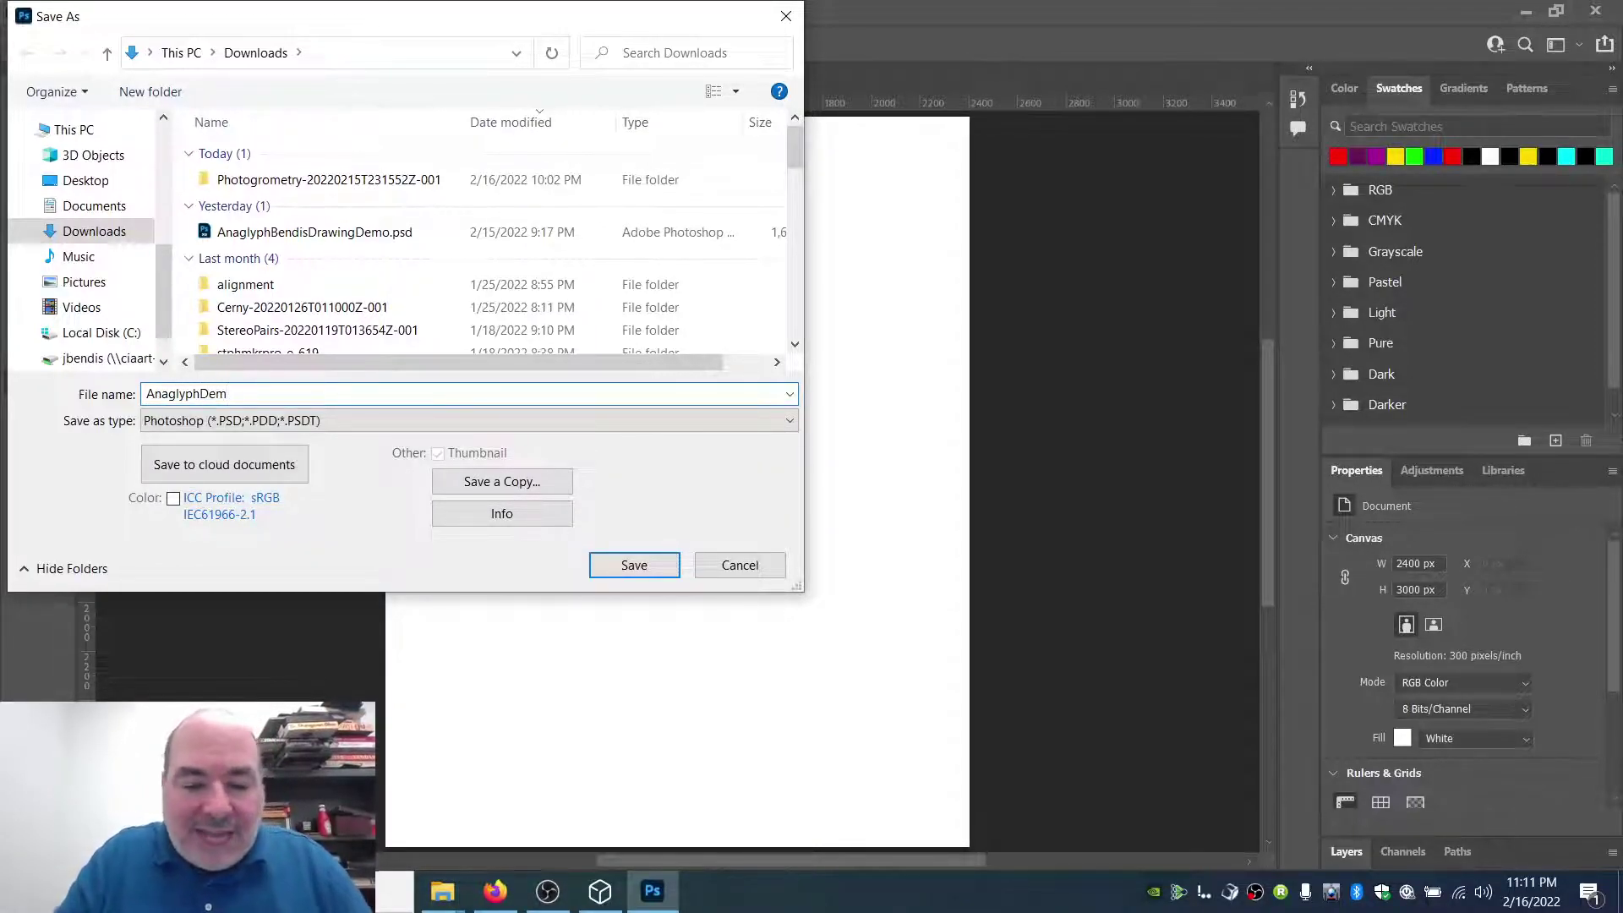
type("o")
key("Return")
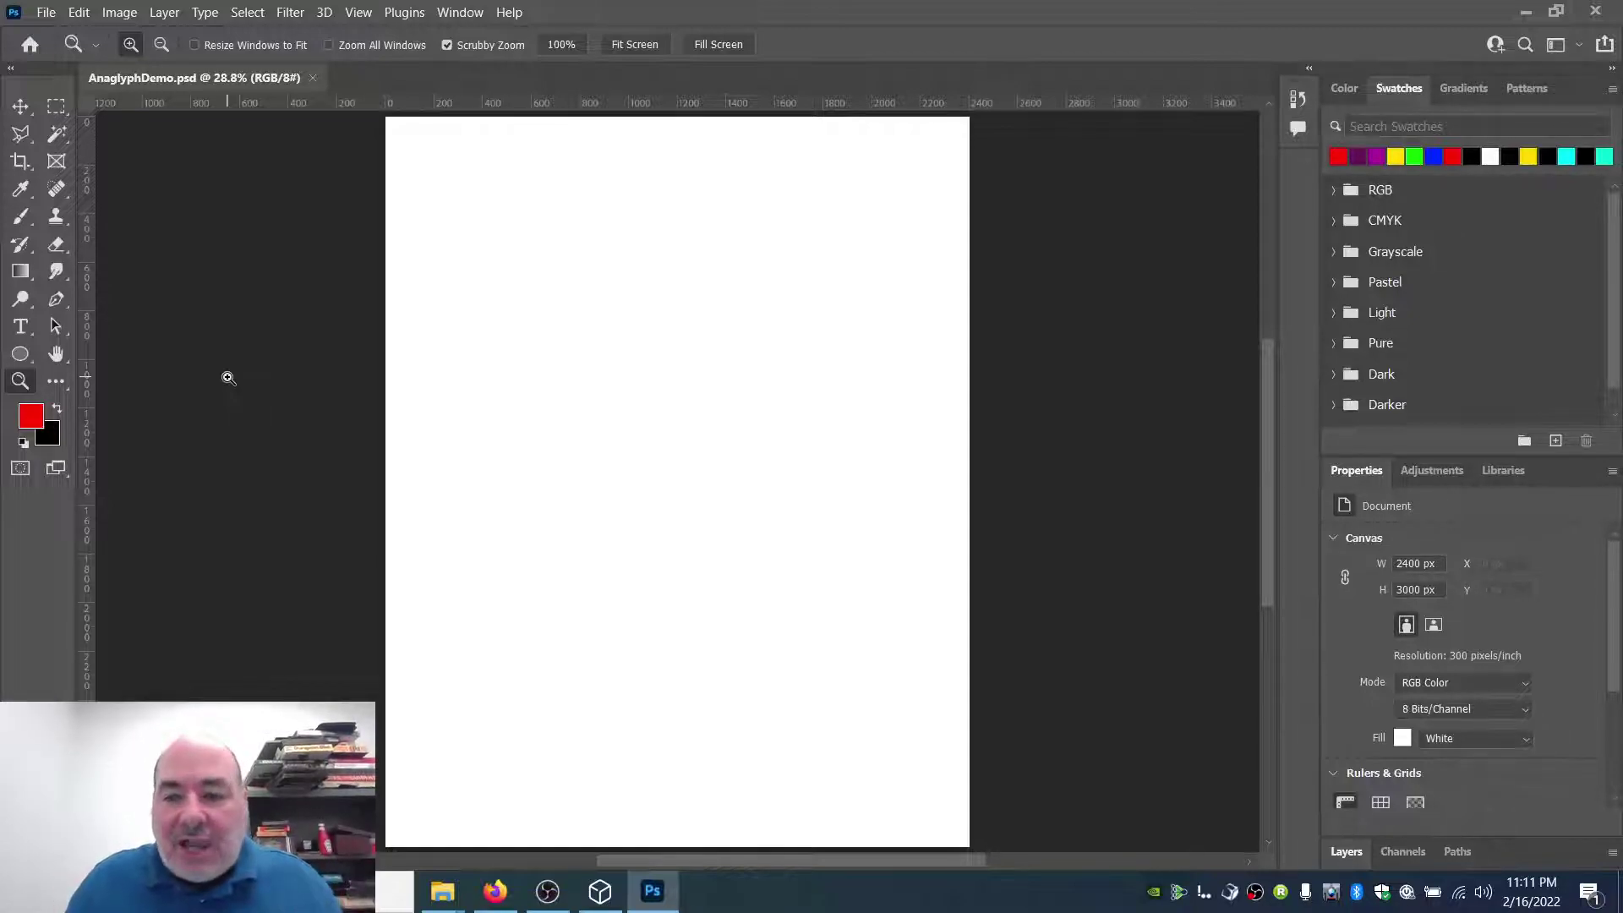
Step: Add three new empty layers above the Background layer
left_click(1345, 852)
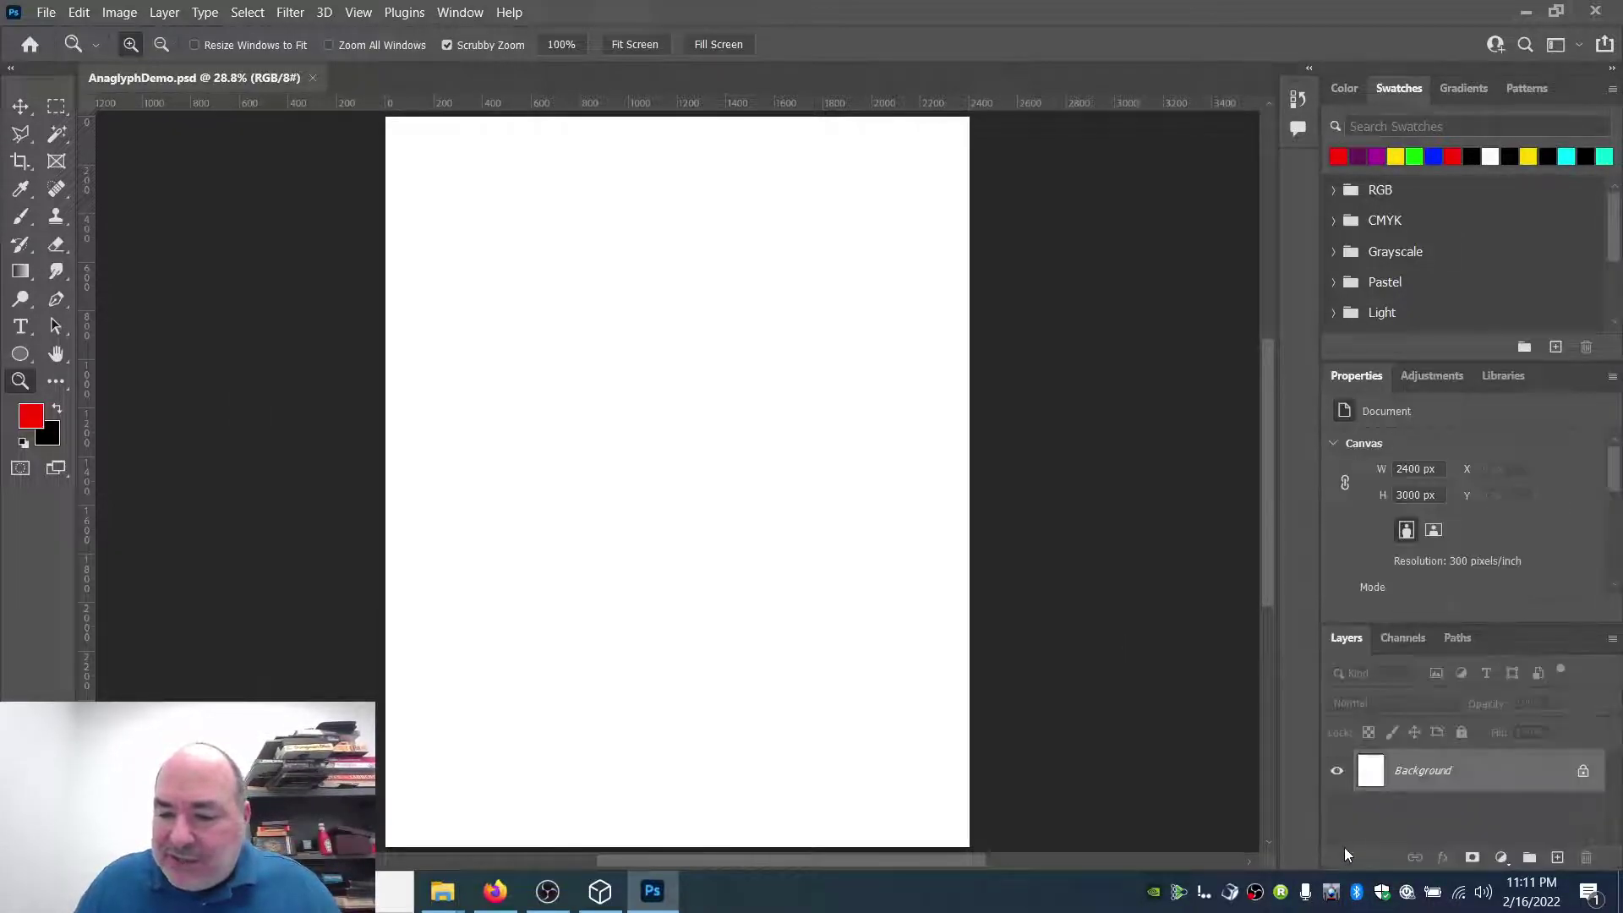
left_click(1558, 857)
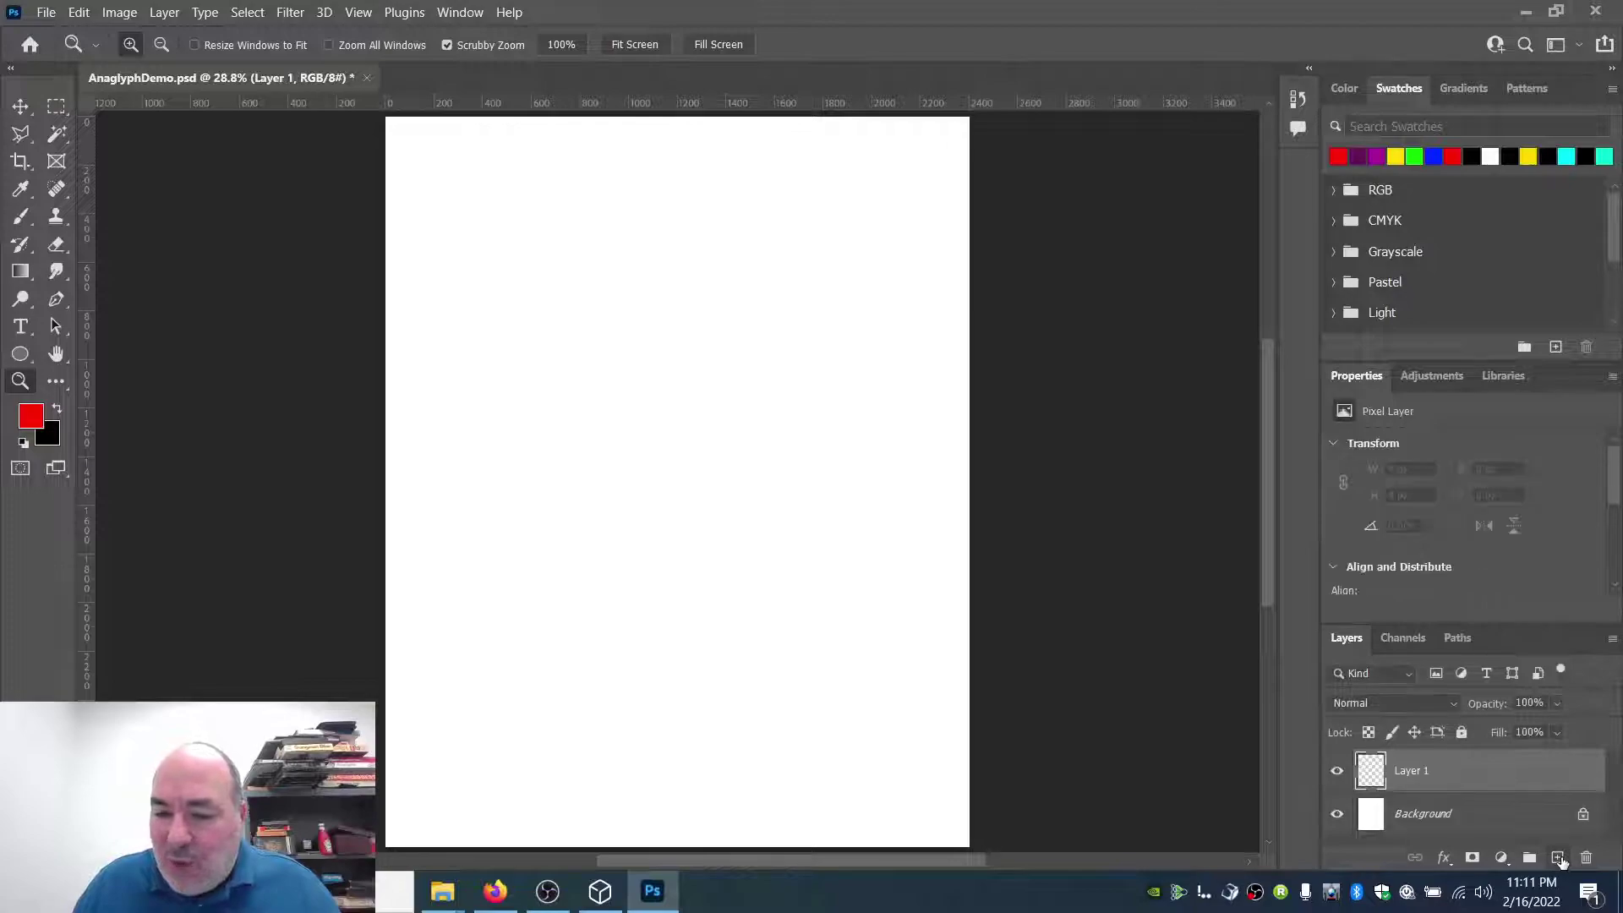
left_click(1558, 857)
left_click(1558, 857)
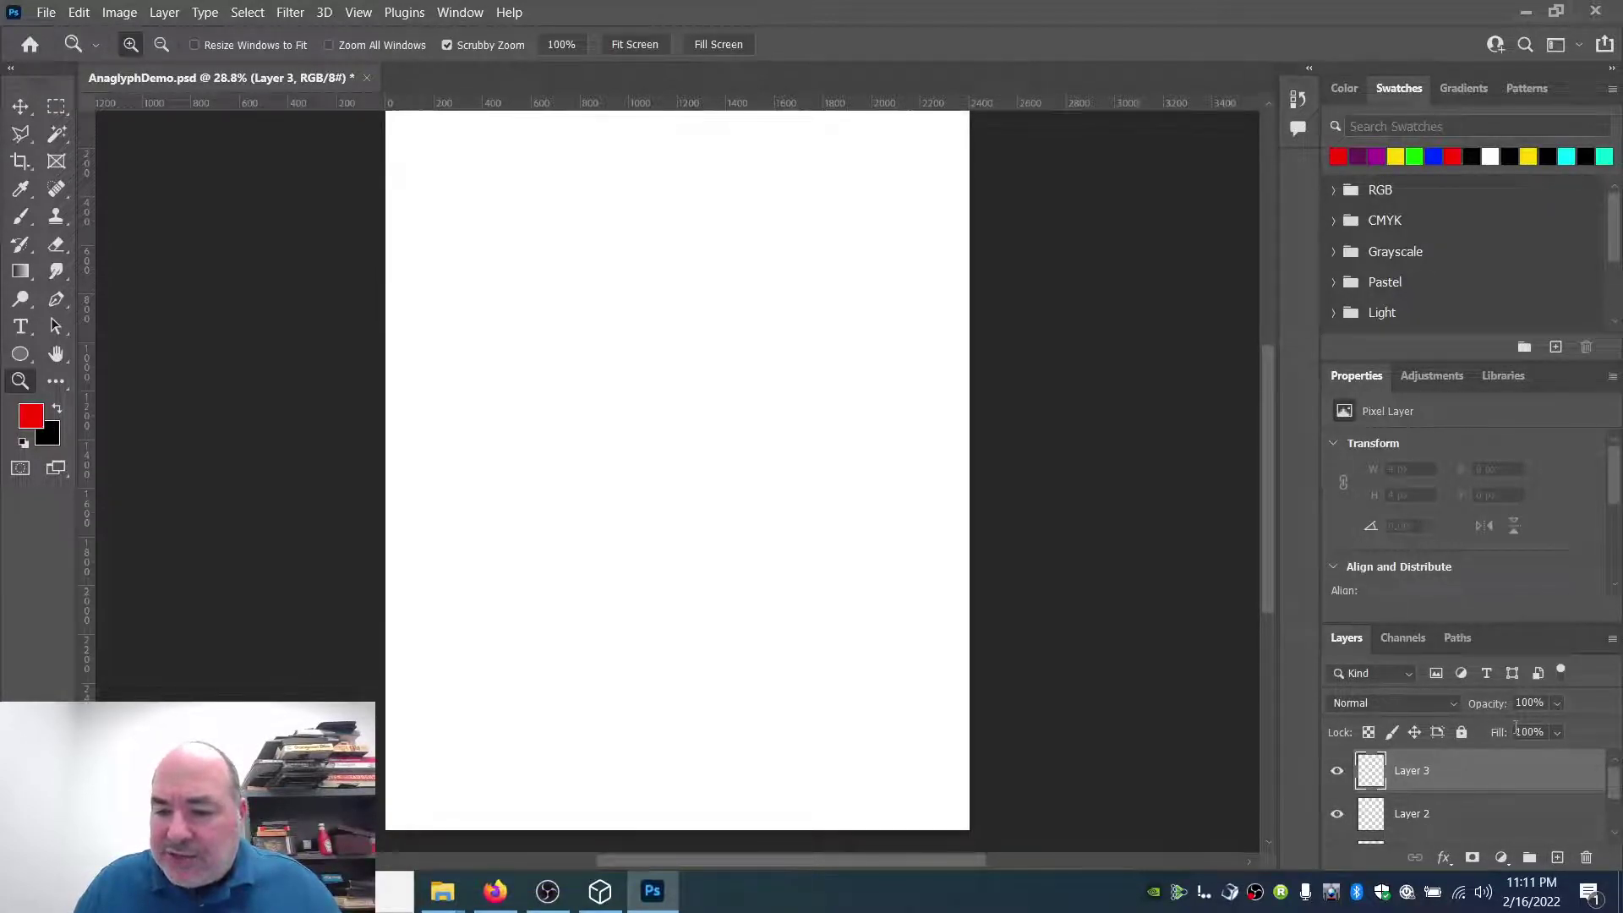
Step: Rename the topmost layer, Layer 3, as Near
scroll(1615, 795, "down", 1)
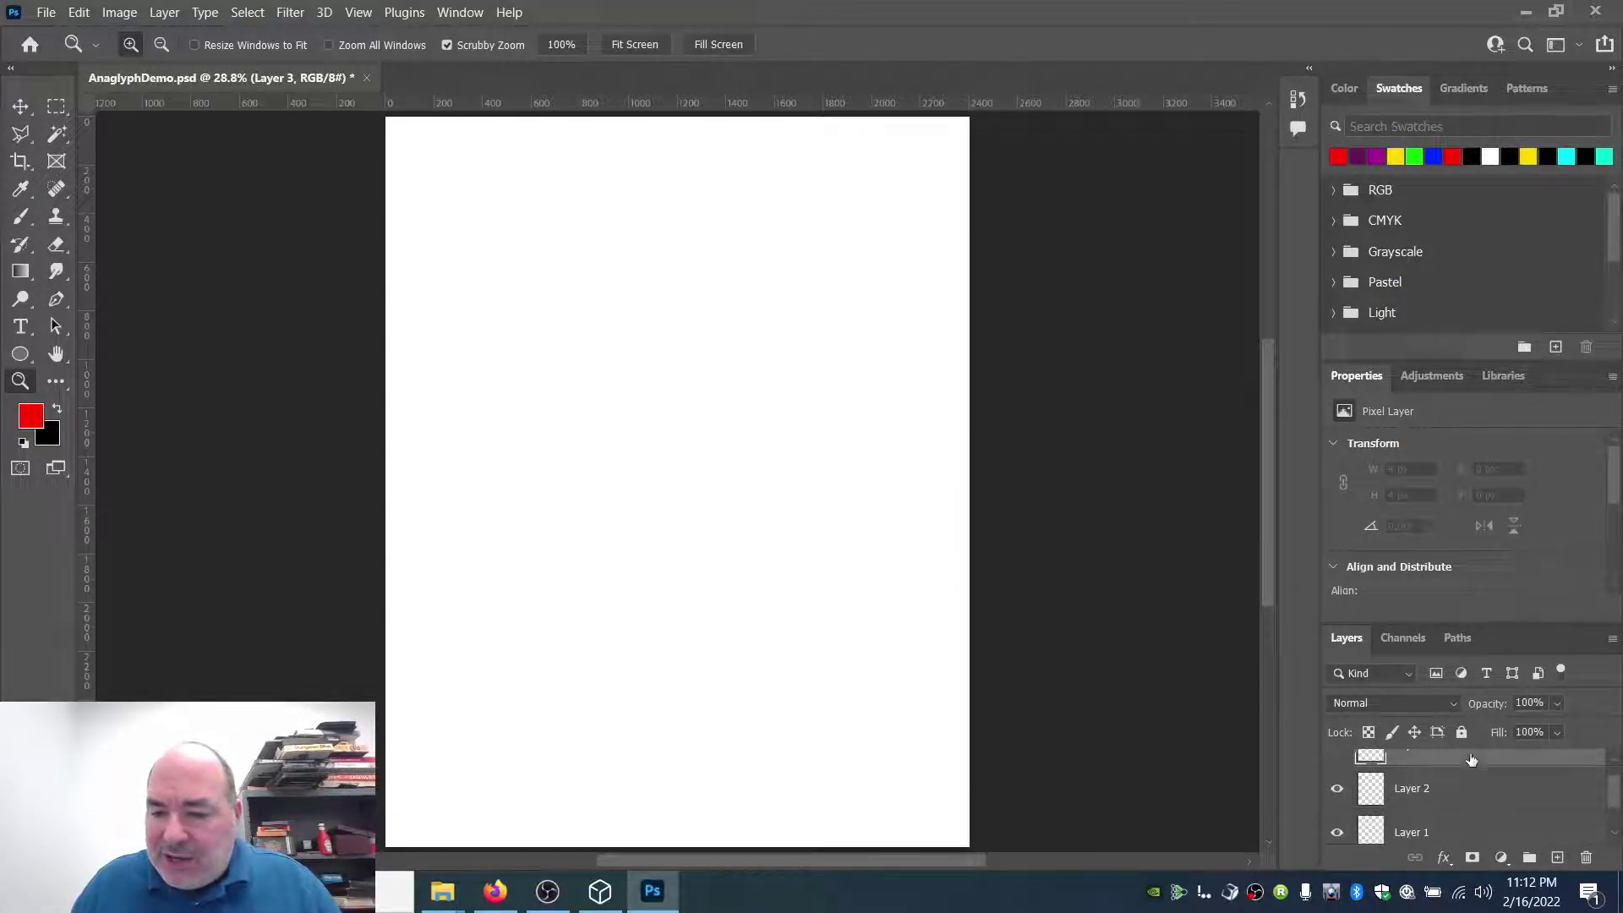
scroll(1471, 760, "up", 1)
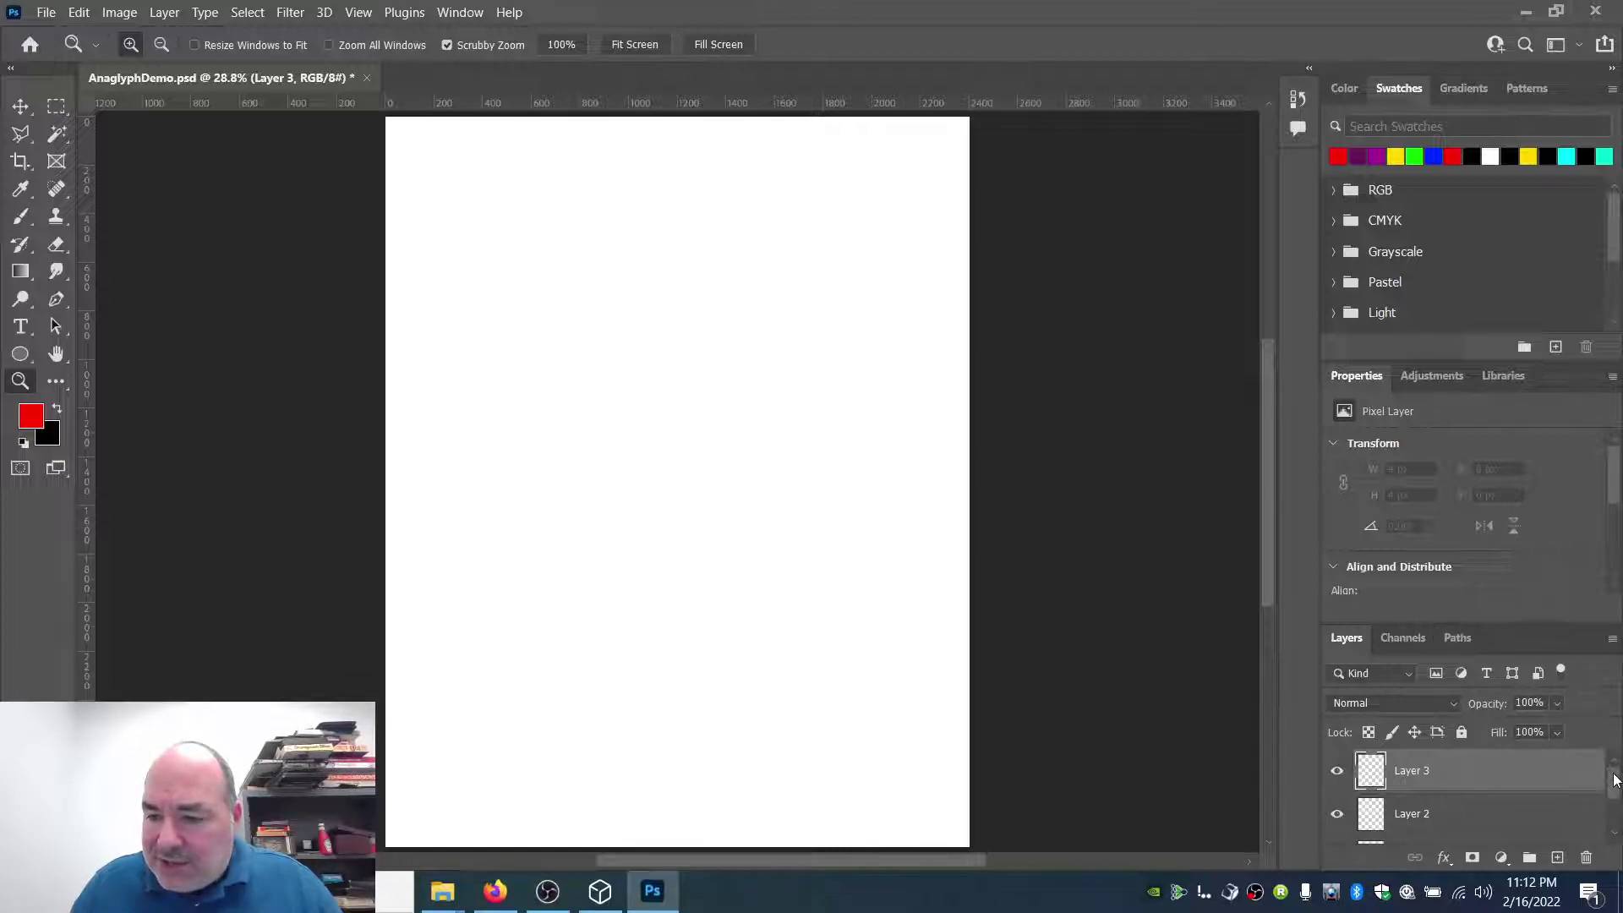
scroll(1610, 776, "down", 1)
double_click(1411, 766)
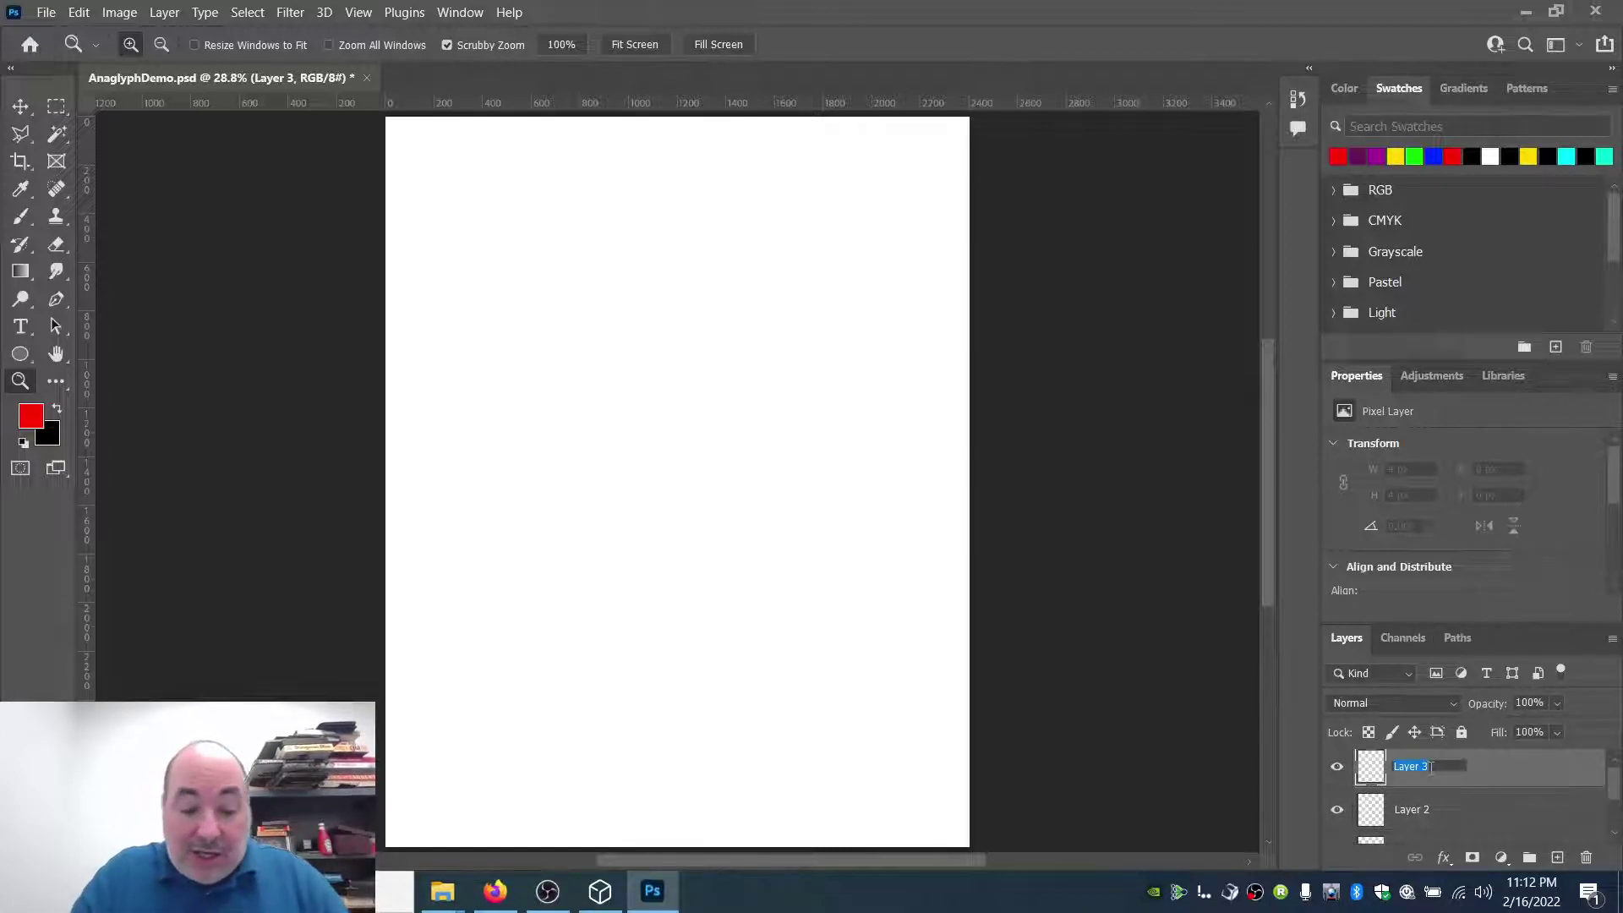
type("Near")
key("Return")
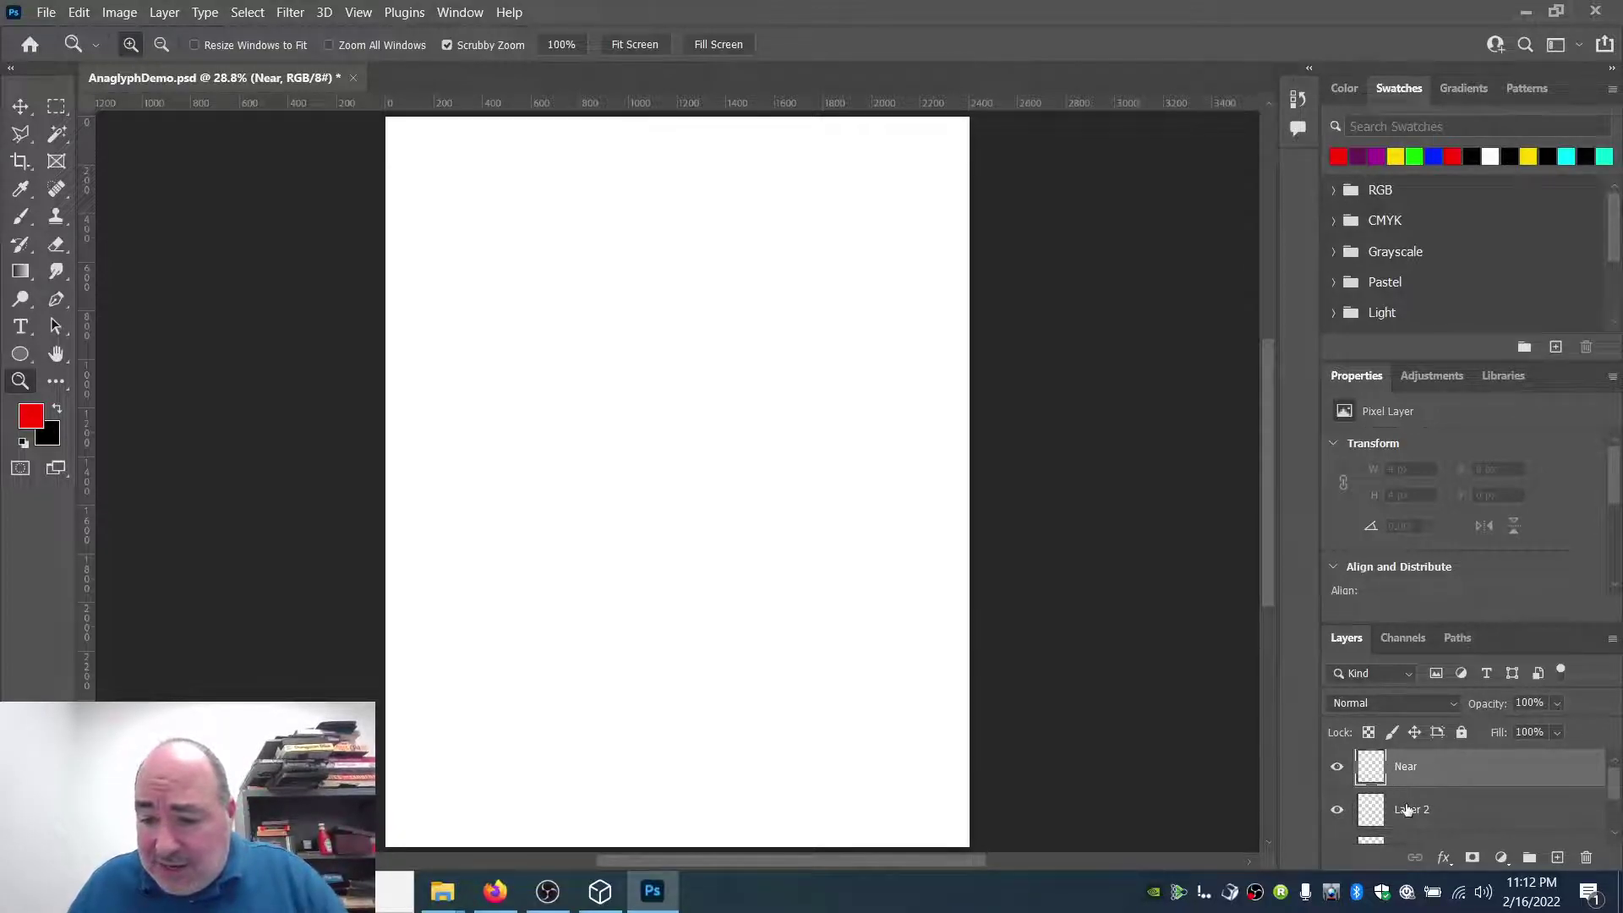
Step: Rename Layer 2 as Mid and Layer 1 as Far
double_click(1410, 809)
type("Mid")
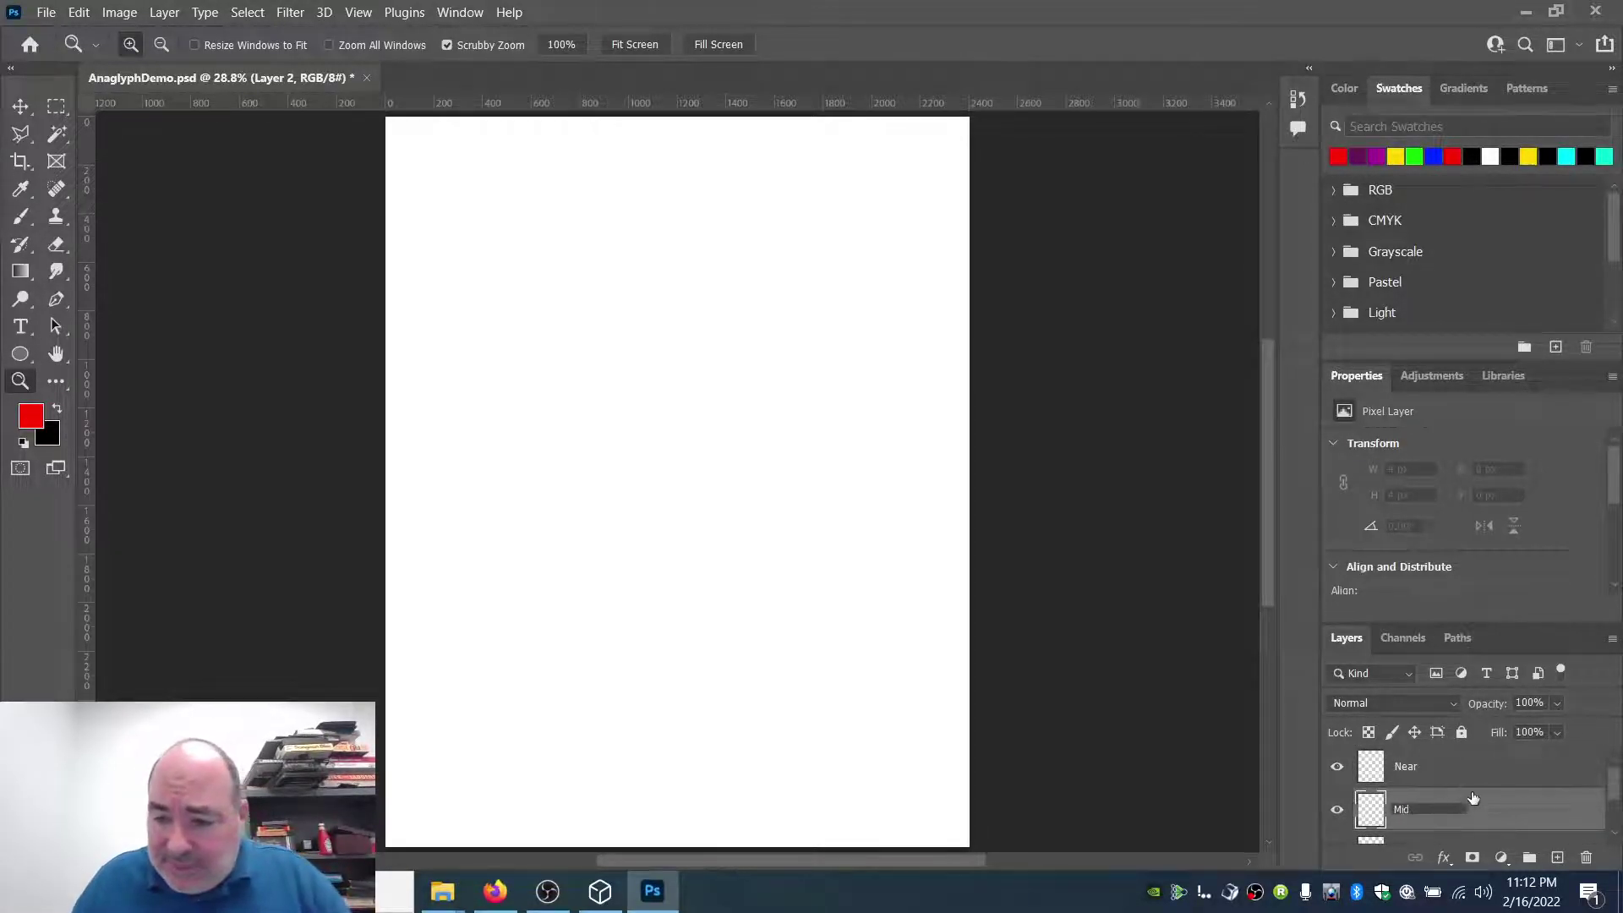
key("Return")
scroll(1427, 812, "down", 1)
double_click(1410, 815)
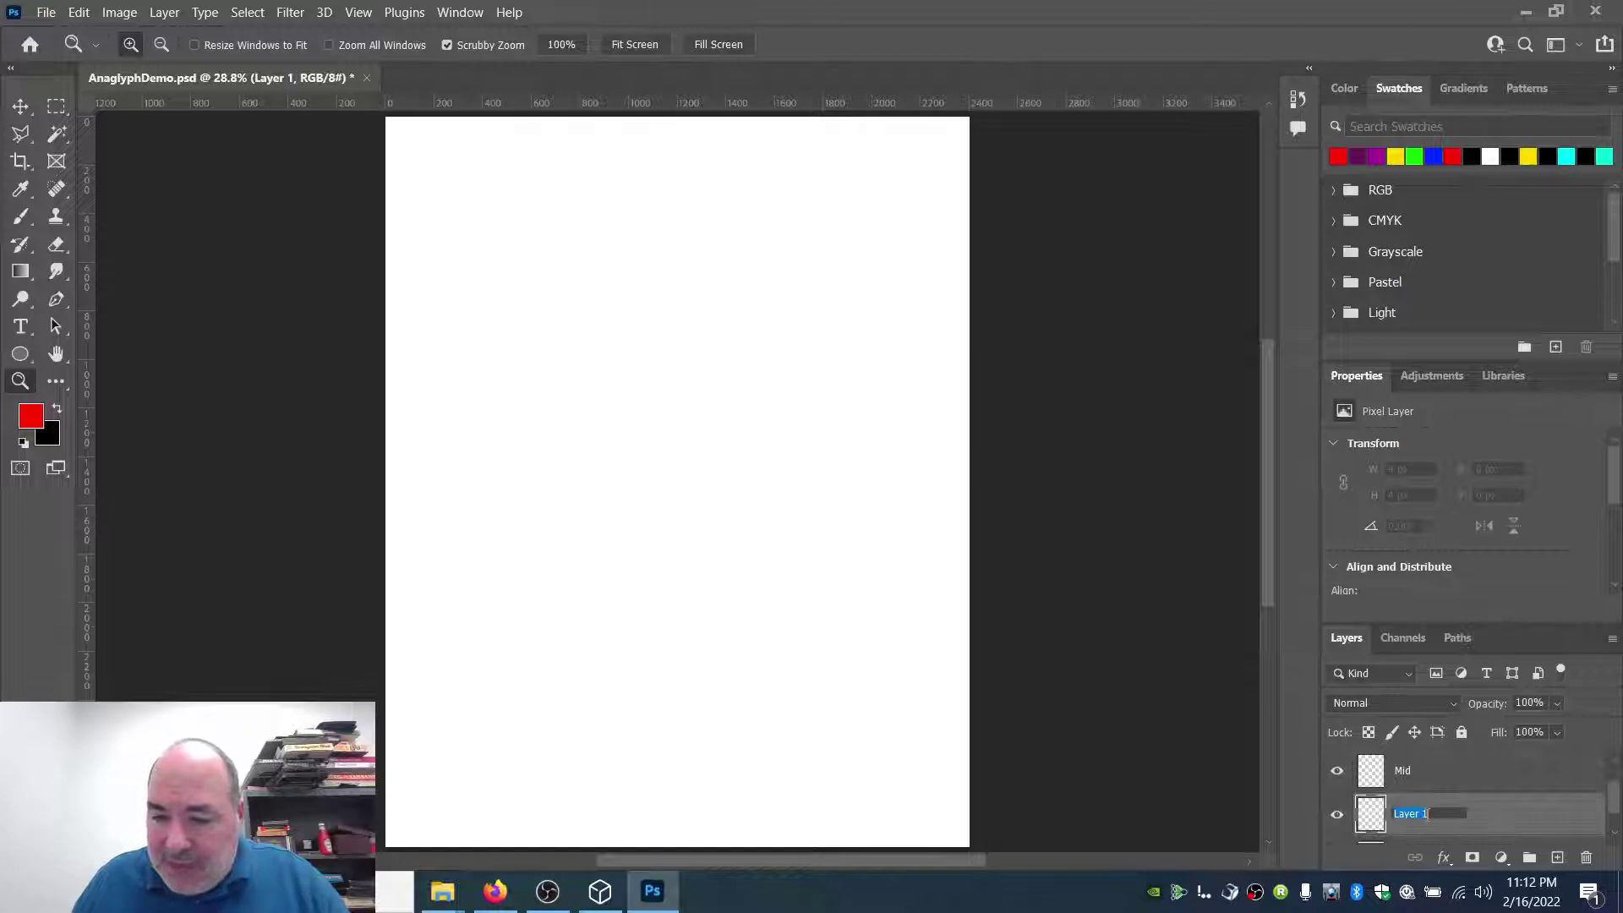
type("Far")
key("Return")
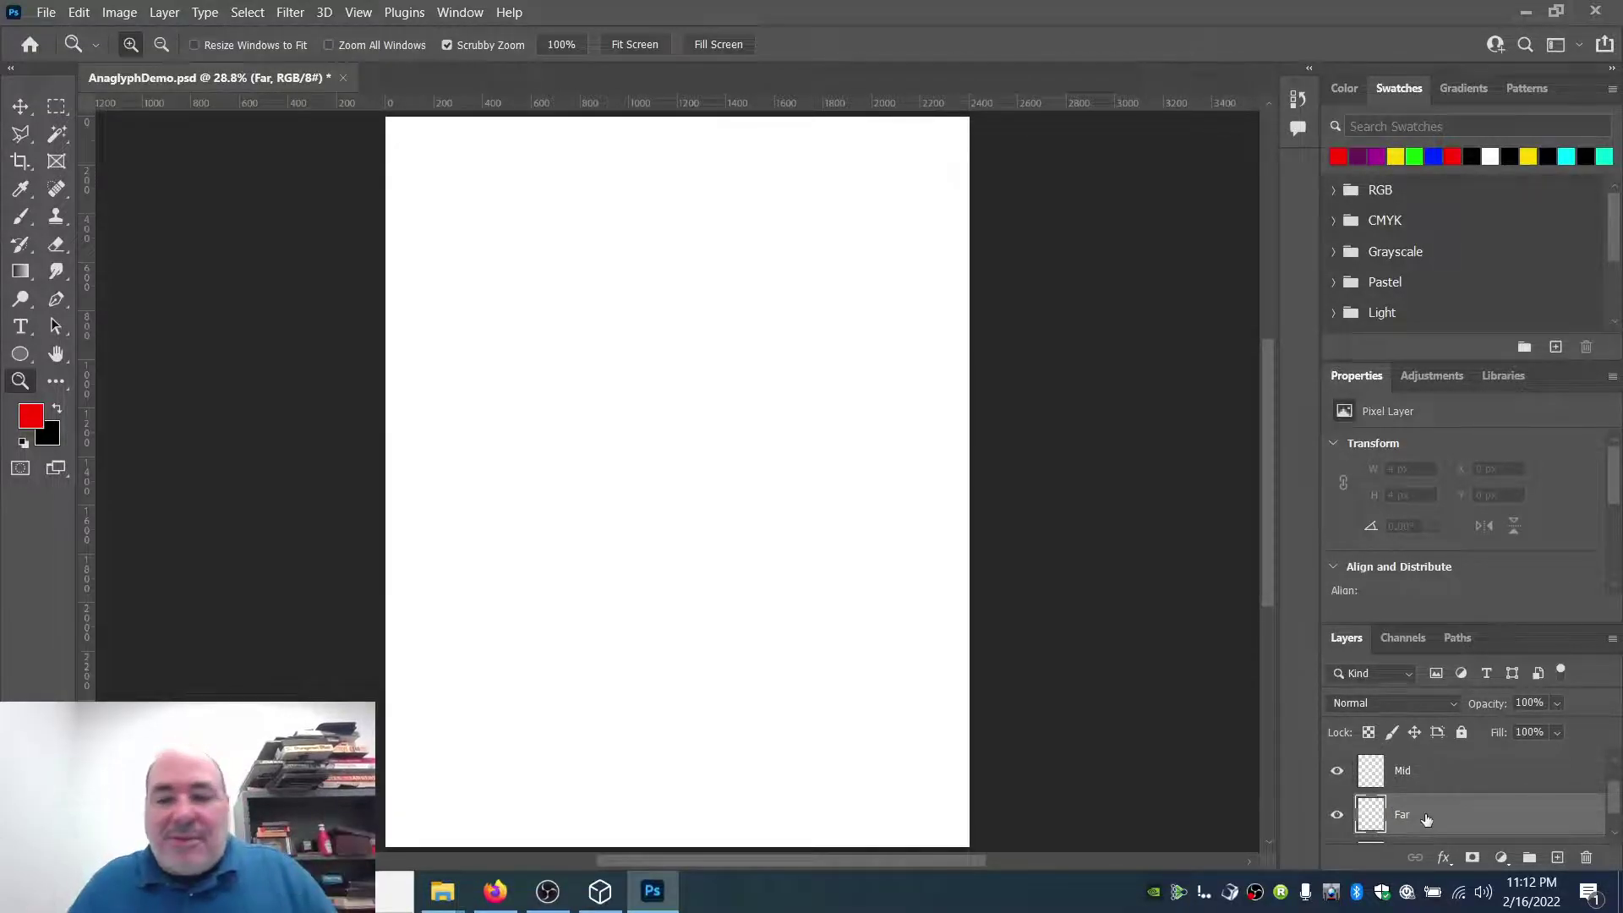
Step: Make black the foreground color and set the Hard Round brush of the Brush tool to 37 px
left_click(57, 409)
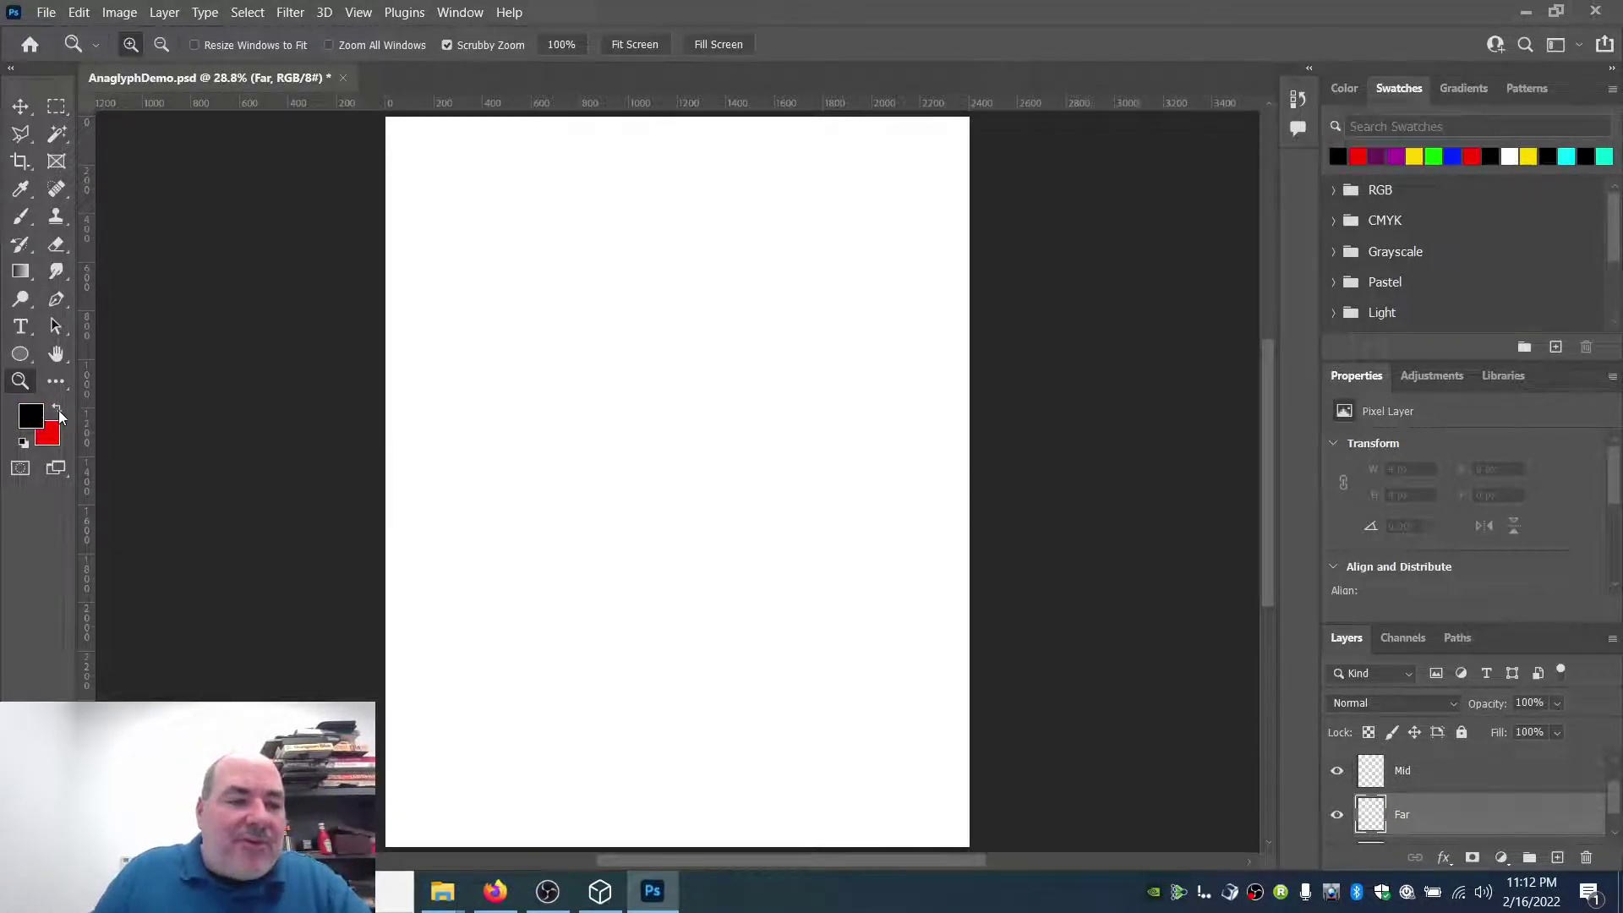
left_click(22, 216)
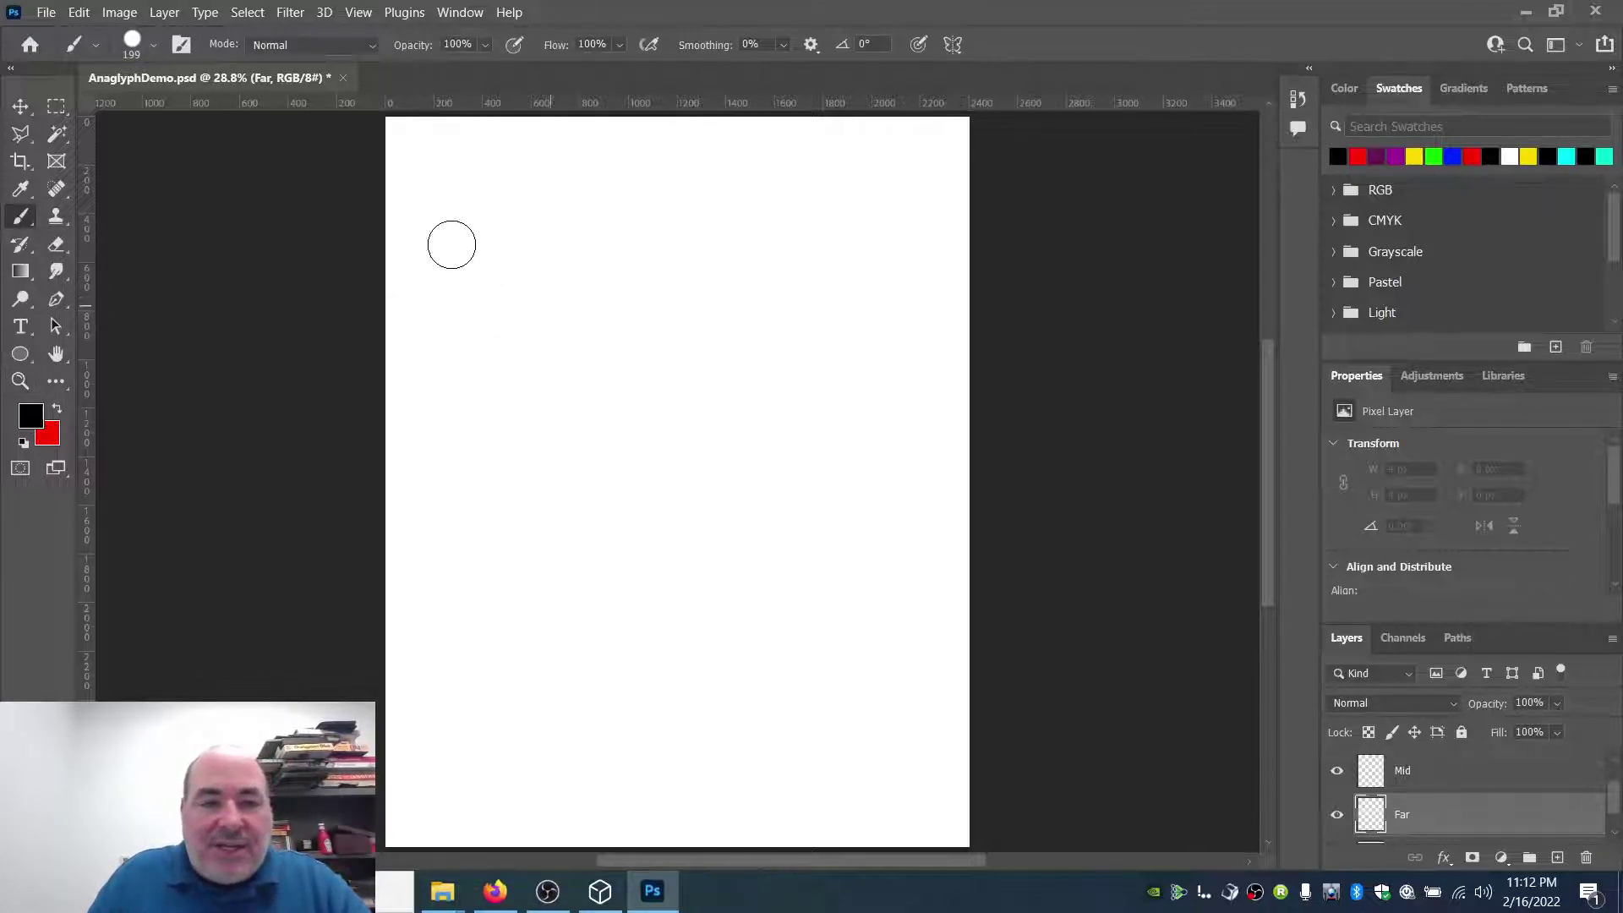
left_click(155, 47)
left_click(134, 104)
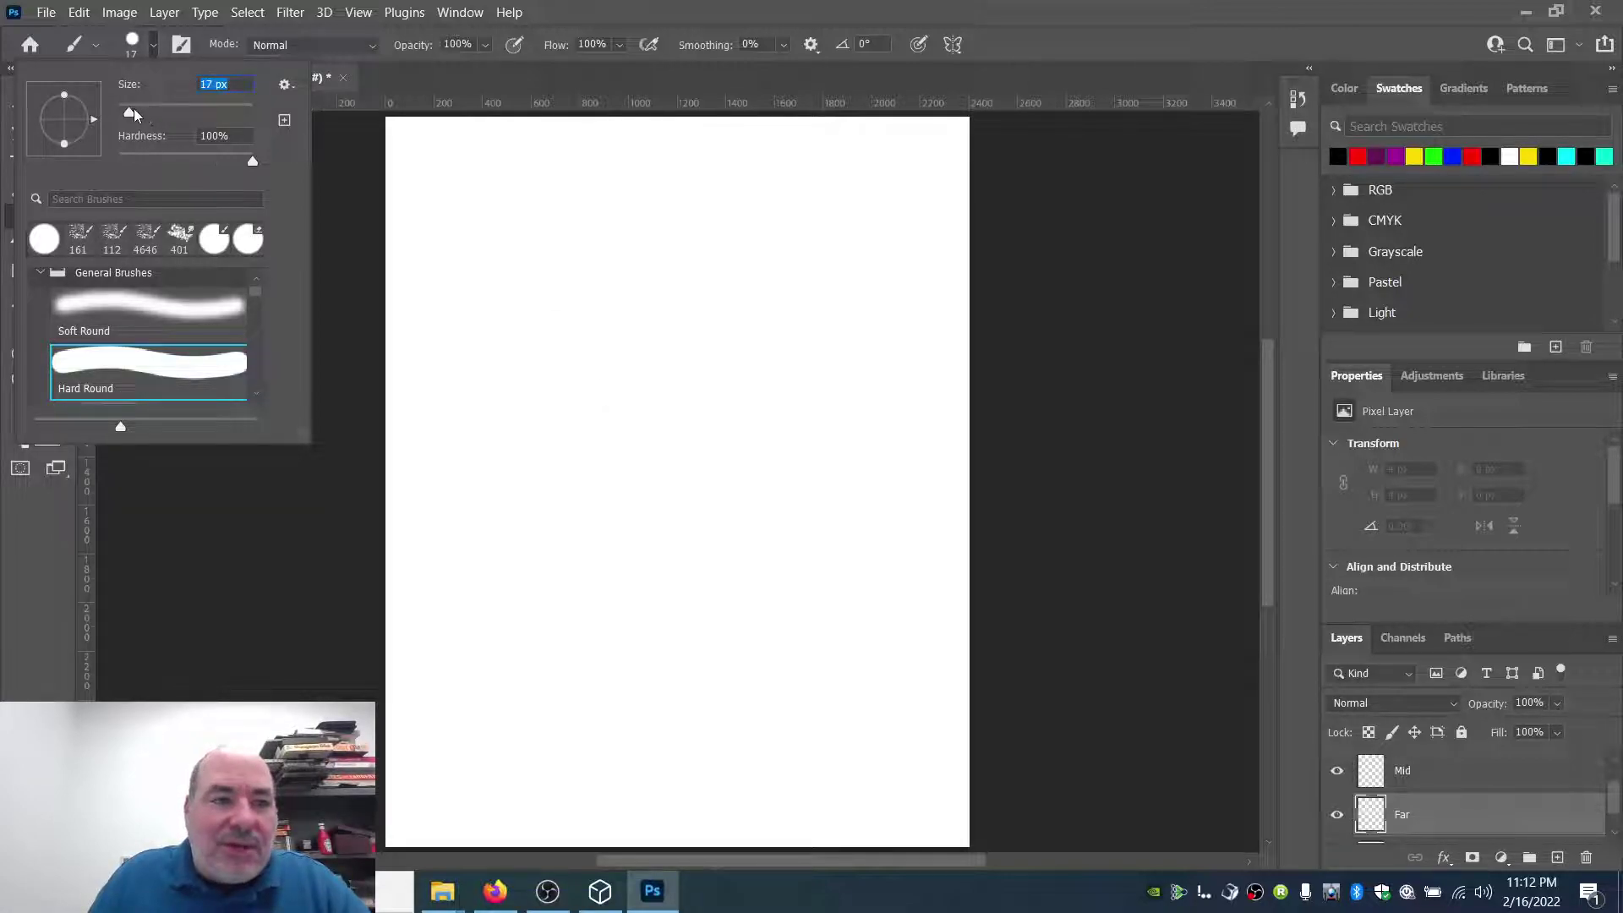
left_click_drag(137, 113, 144, 113)
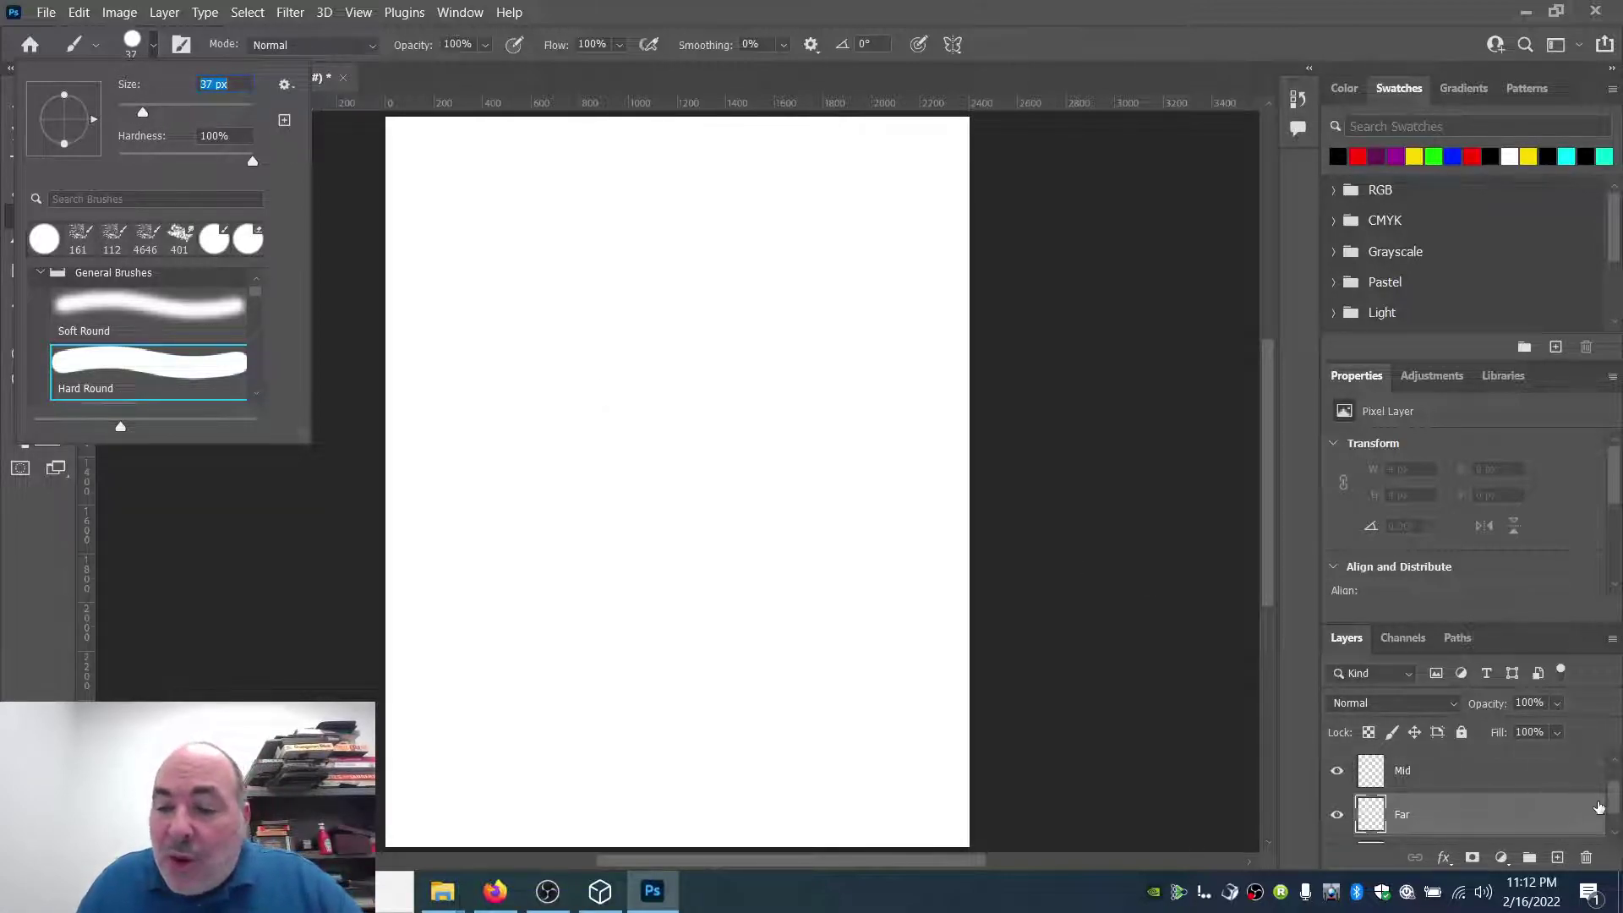
Step: Paint a black circle outline about 578 by 547 px on the Far layer, in the upper middle of the canvas
left_click(1615, 807)
mouse_move(1616, 807)
left_mouse_down()
mouse_move(1617, 824)
mouse_move(1619, 785)
left_mouse_up()
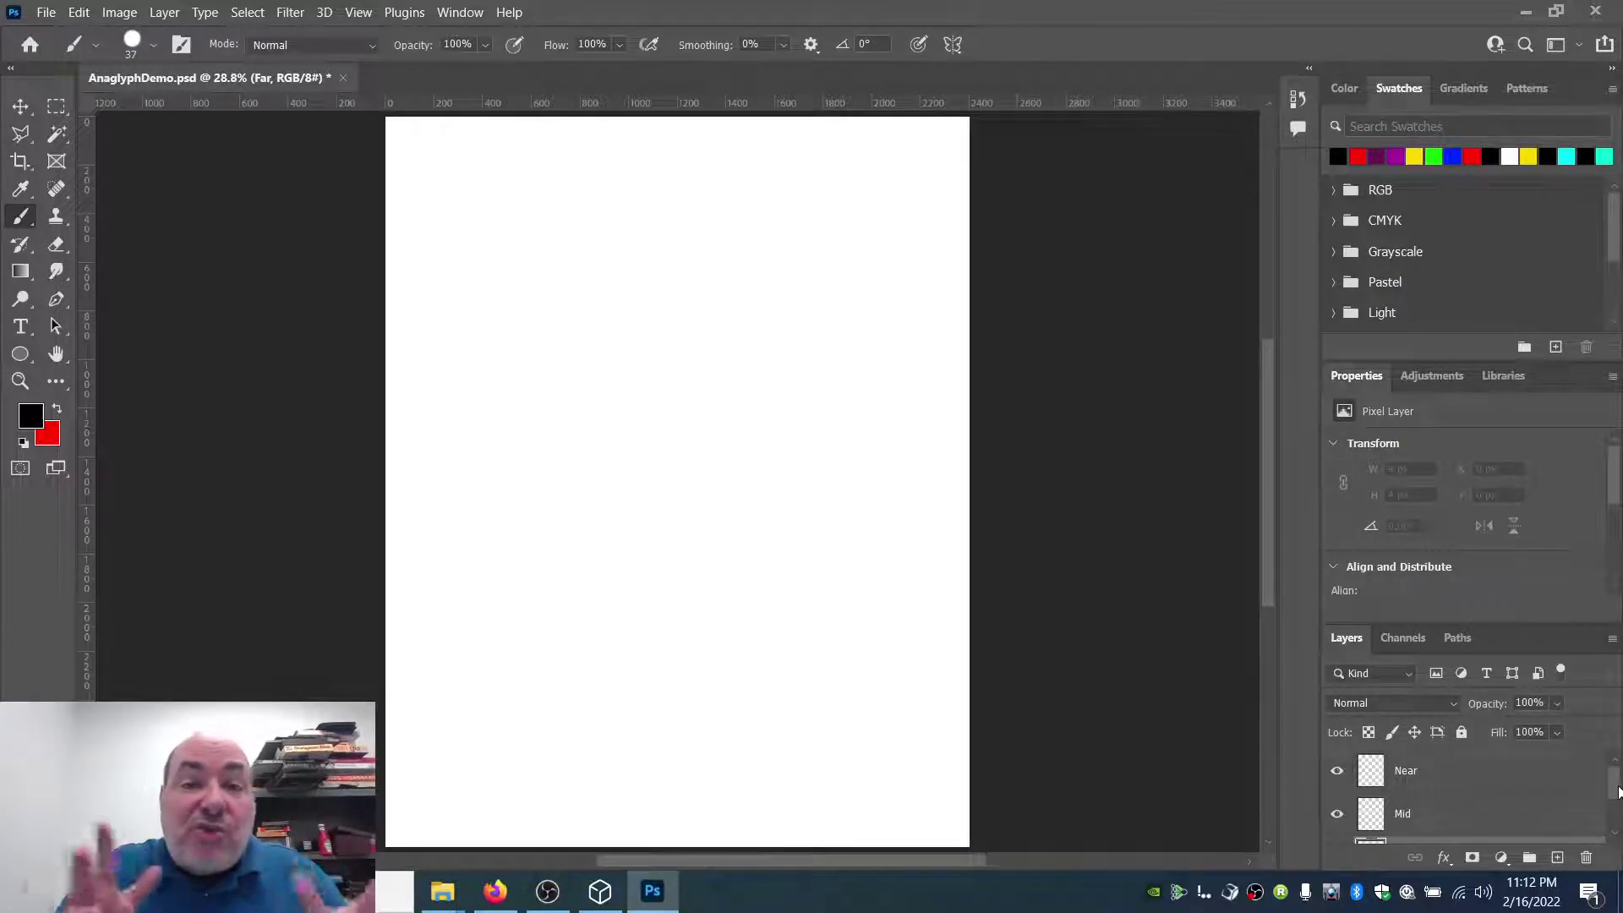
scroll(1554, 801, "down", 1)
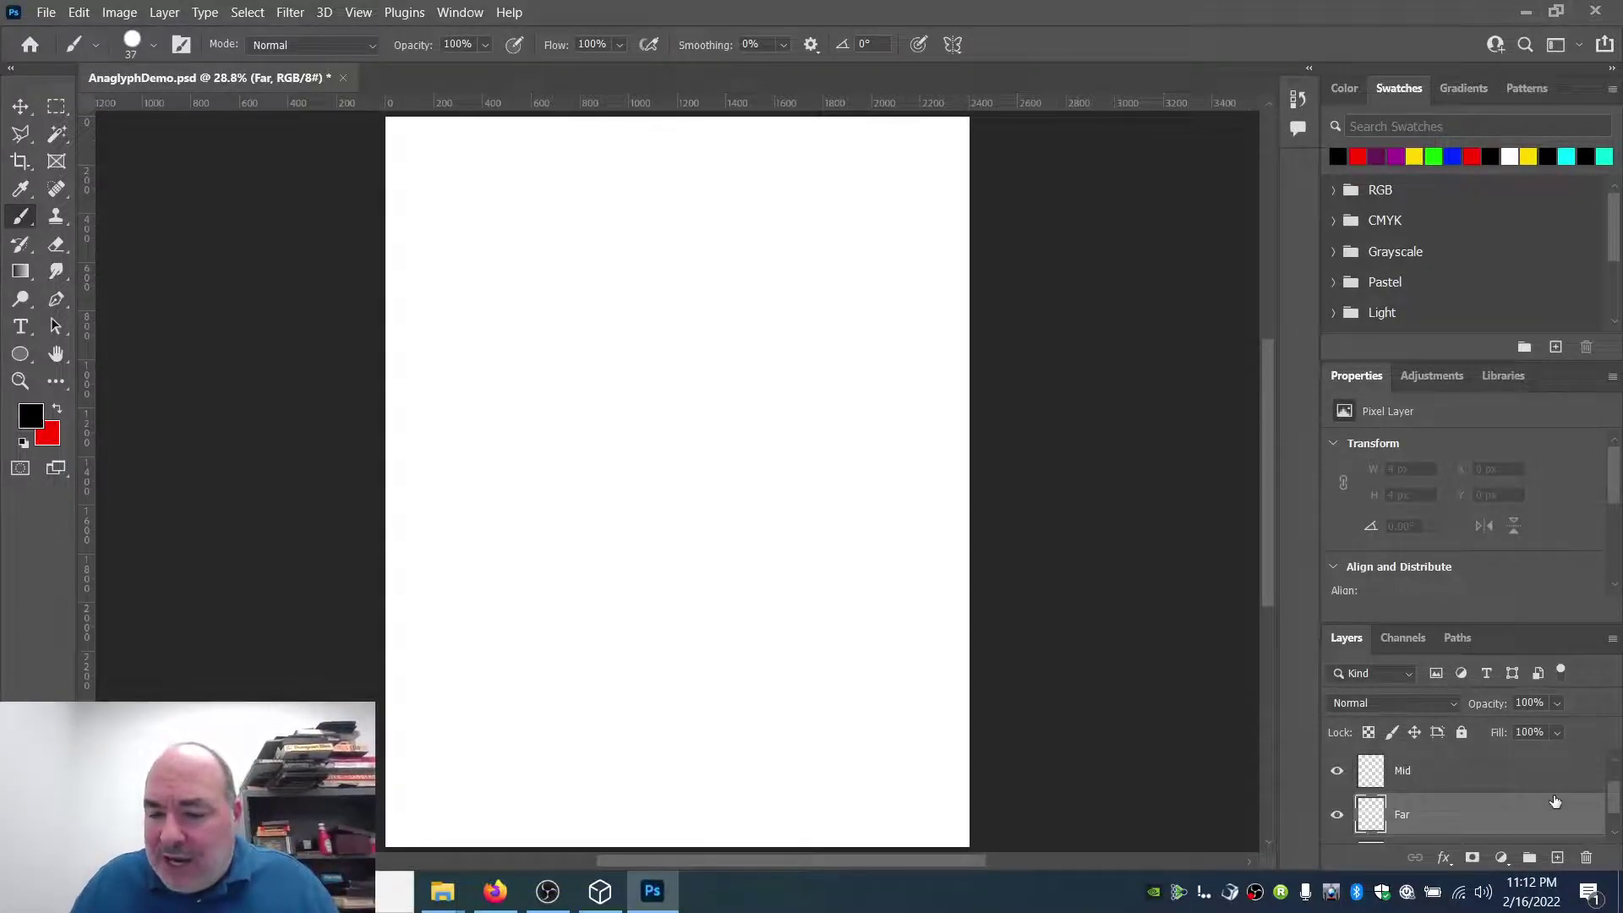
mouse_move(628, 310)
left_mouse_down()
mouse_move(563, 344)
mouse_move(598, 428)
mouse_move(689, 365)
mouse_move(638, 309)
left_mouse_up()
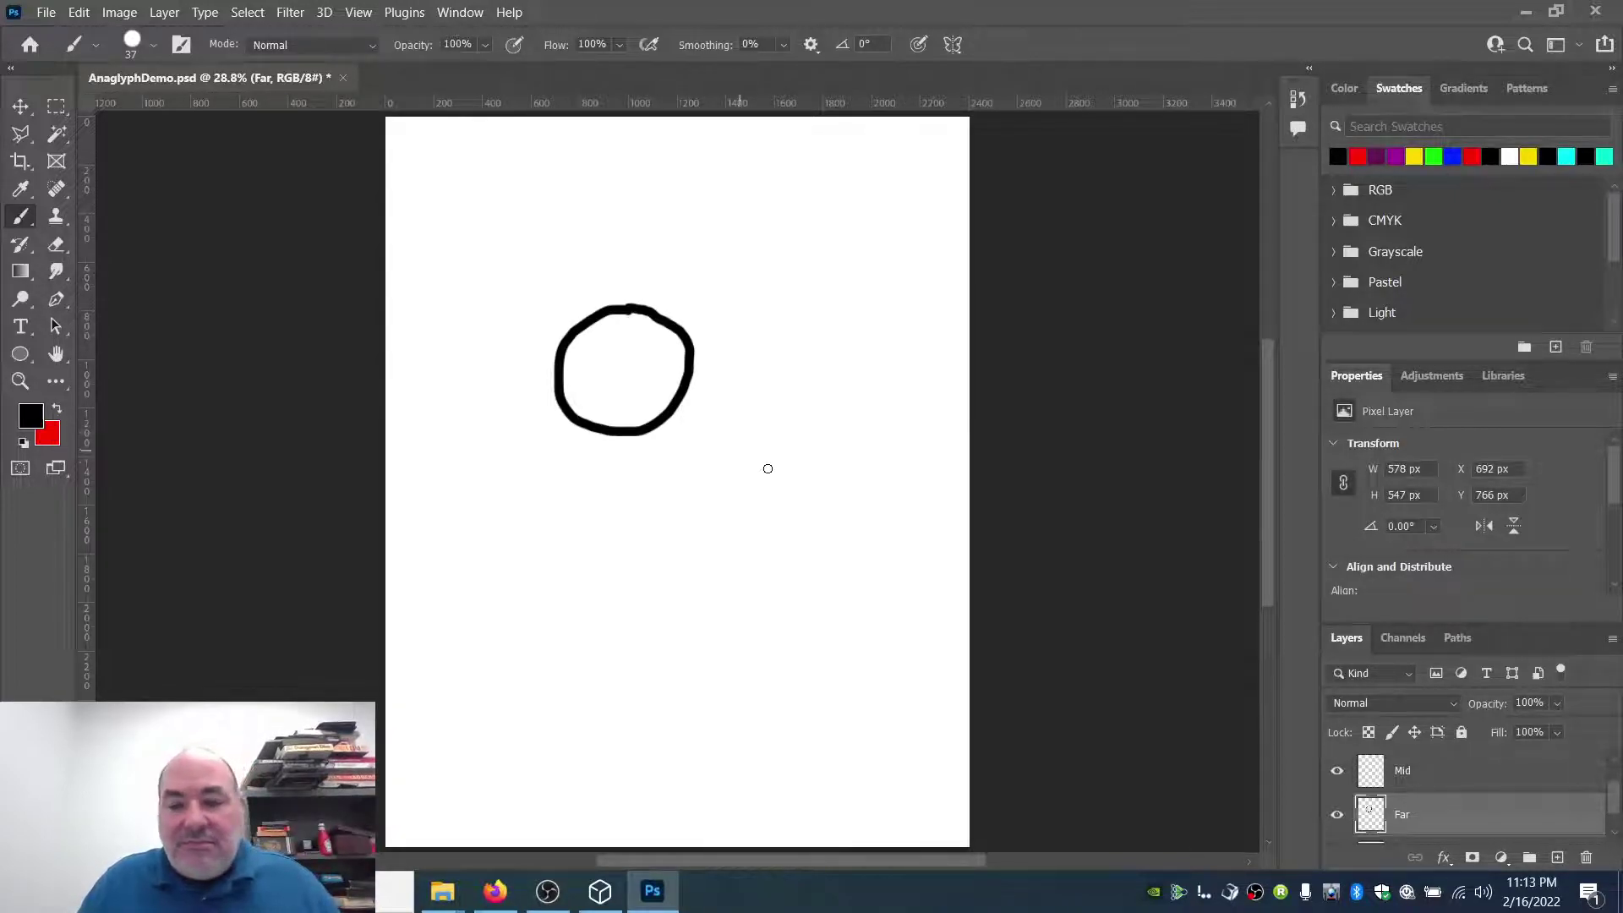
Step: Paint a black square outline about 762 by 731 px on the Mid layer and a triangle about 1158 by 985 px on the Near layer
left_click(1437, 770)
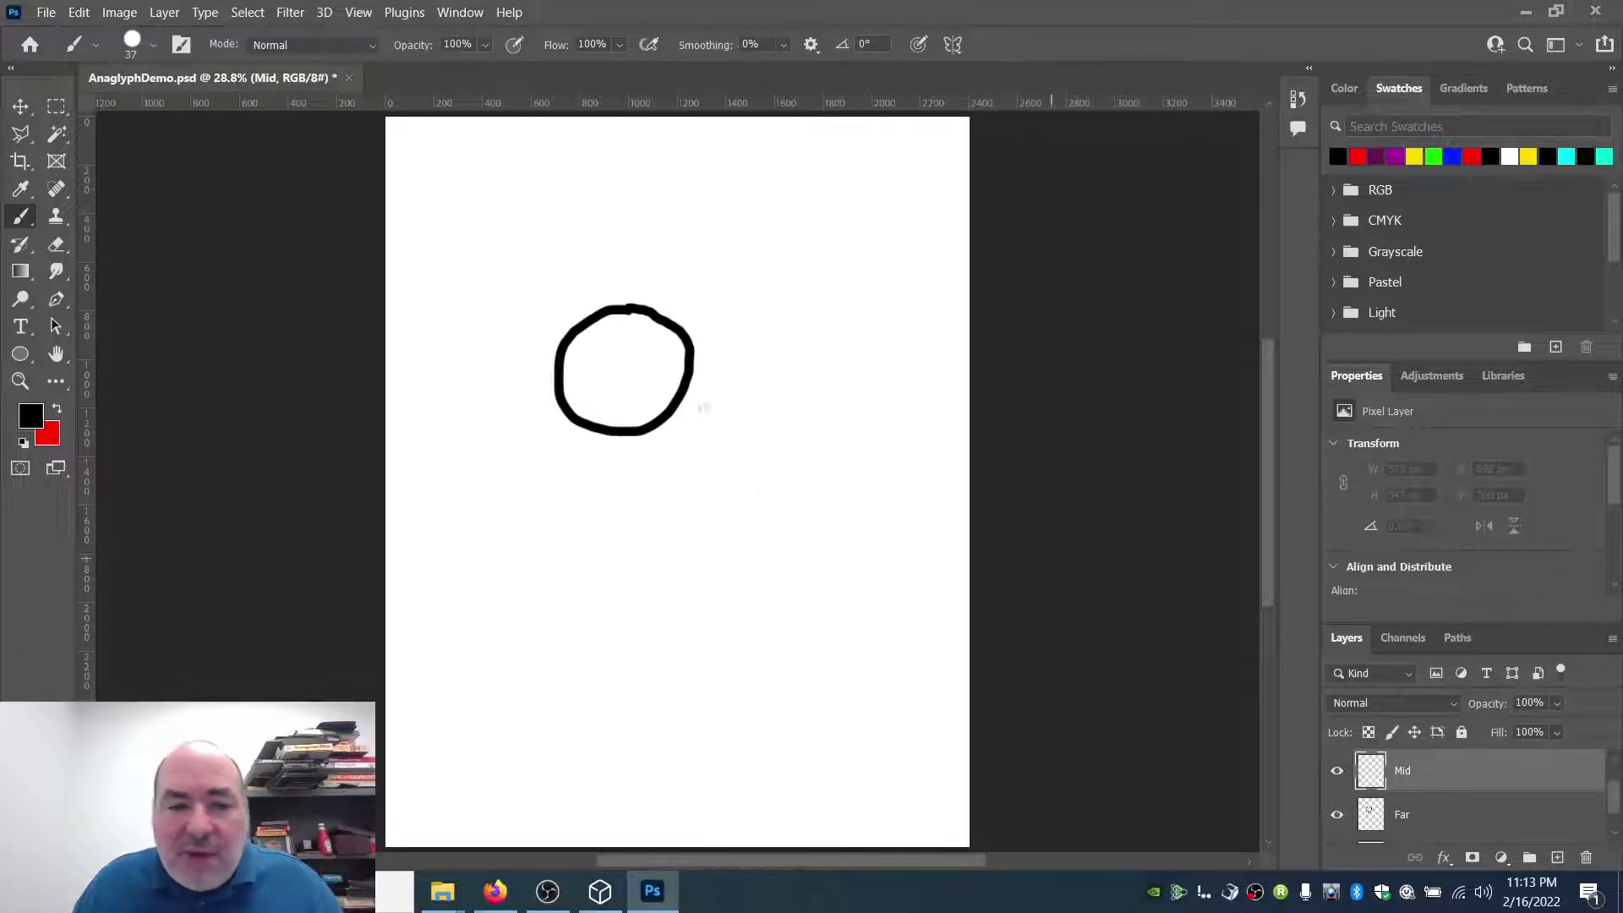
mouse_move(633, 362)
left_mouse_down()
mouse_move(639, 508)
mouse_move(705, 531)
mouse_move(795, 531)
mouse_move(803, 373)
mouse_move(629, 365)
left_mouse_up()
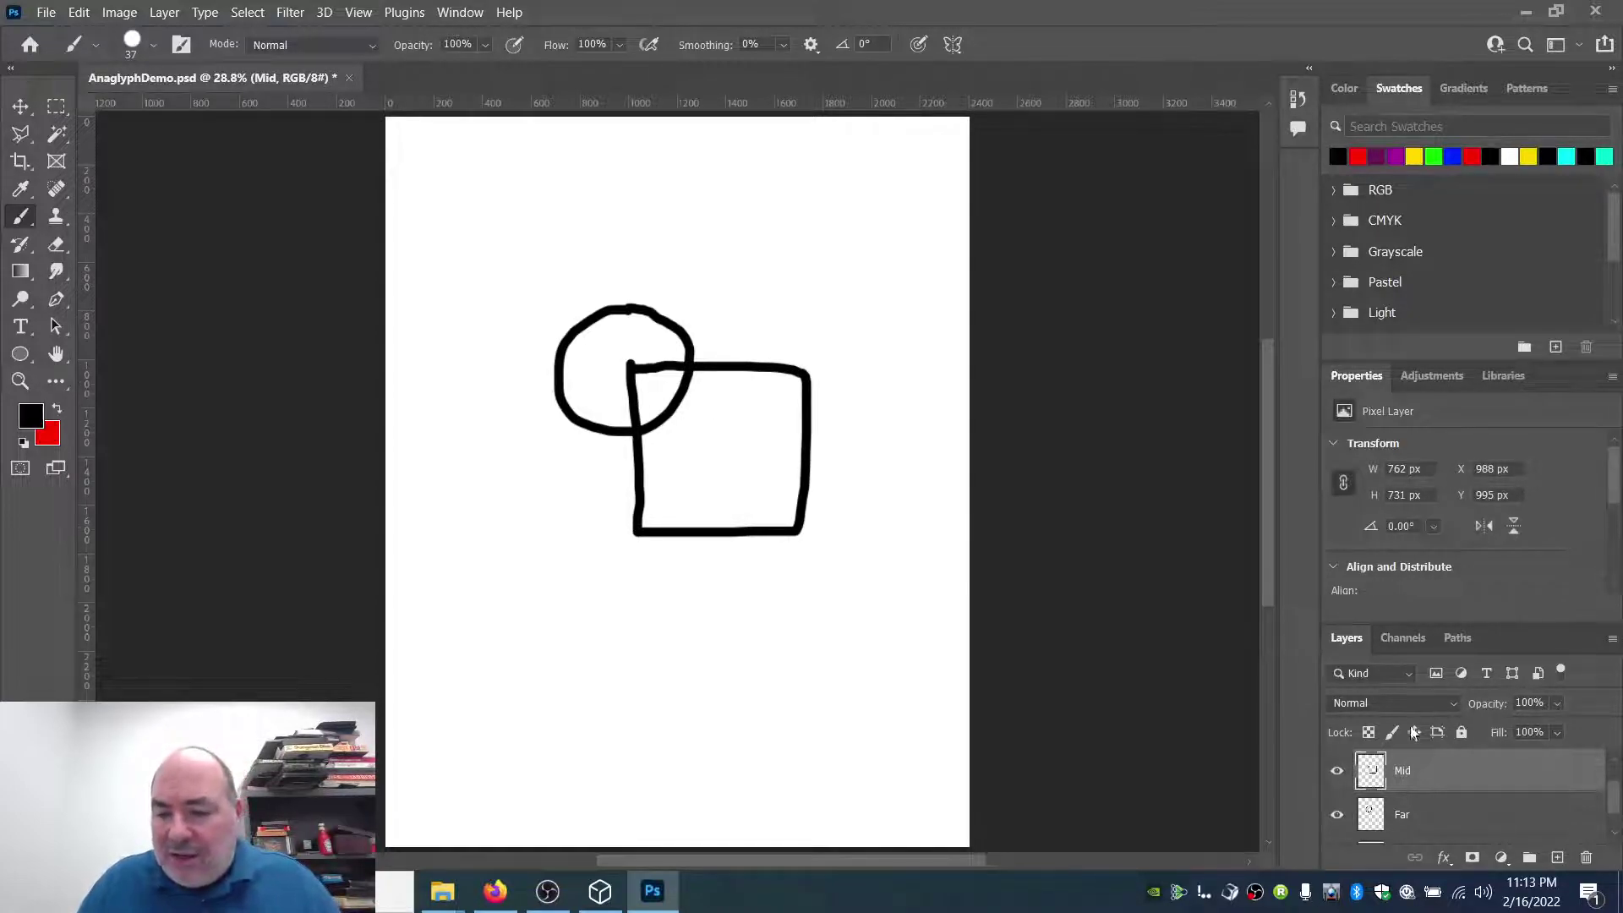
scroll(1448, 767, "up", 1)
left_click(1448, 768)
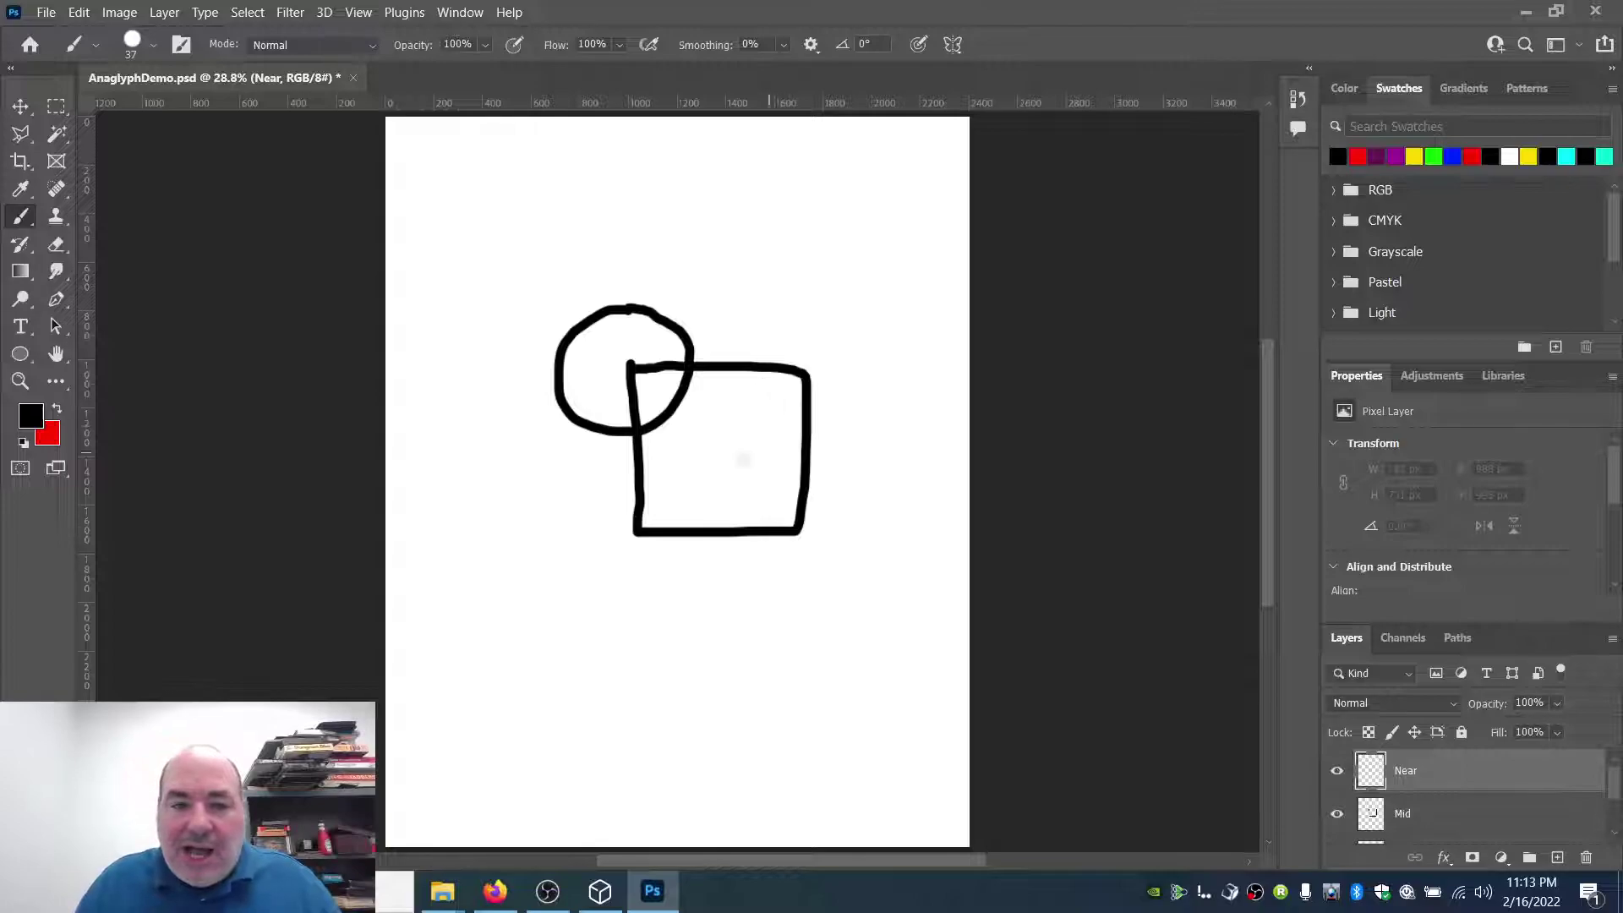
mouse_move(752, 439)
left_mouse_down()
mouse_move(655, 650)
mouse_move(926, 668)
mouse_move(874, 565)
mouse_move(751, 441)
left_mouse_up()
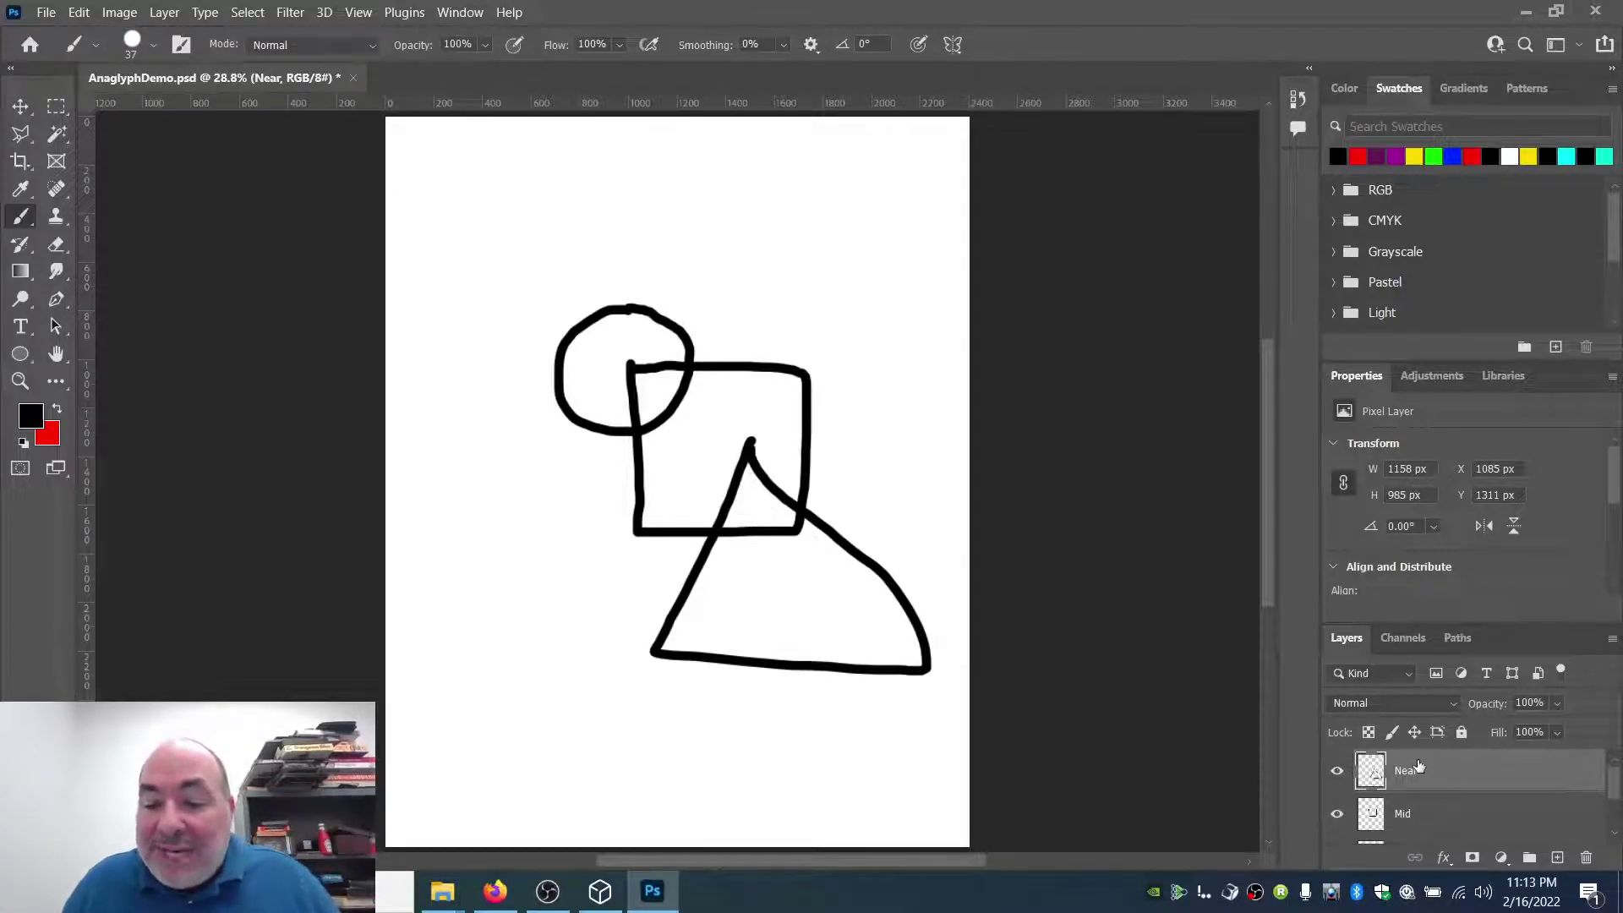
scroll(1425, 765, "down", 1)
scroll(1425, 765, "up", 1)
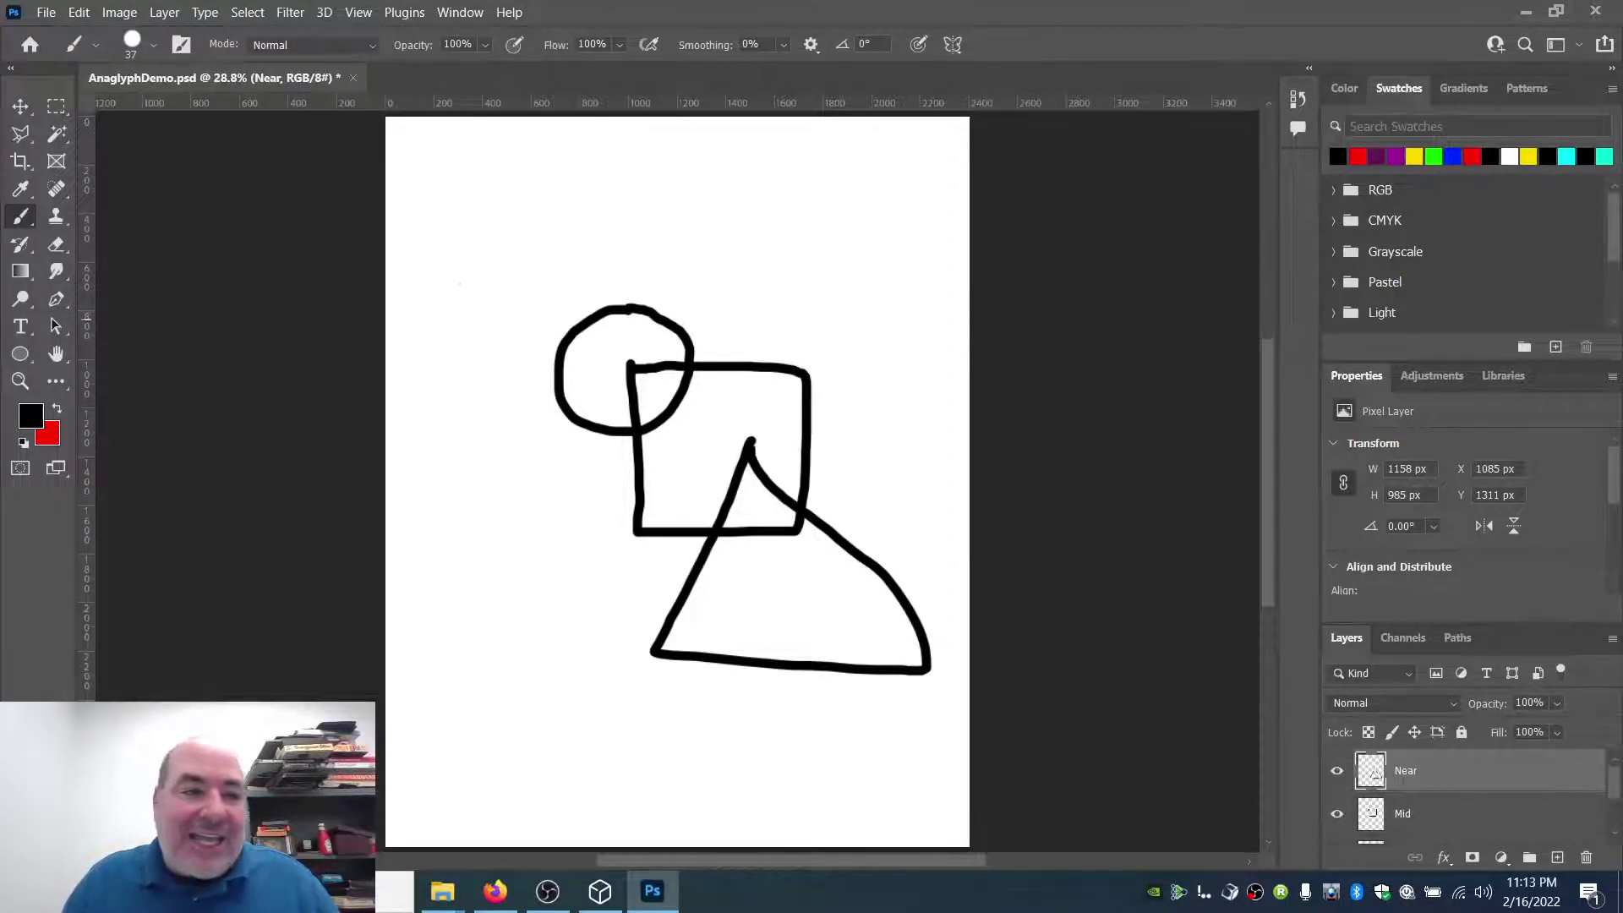
Step: Move the circle, square and triangle up and left into a diagonal overlapping chain, with the circle at about X 286, Y 623 px
left_click(29, 109)
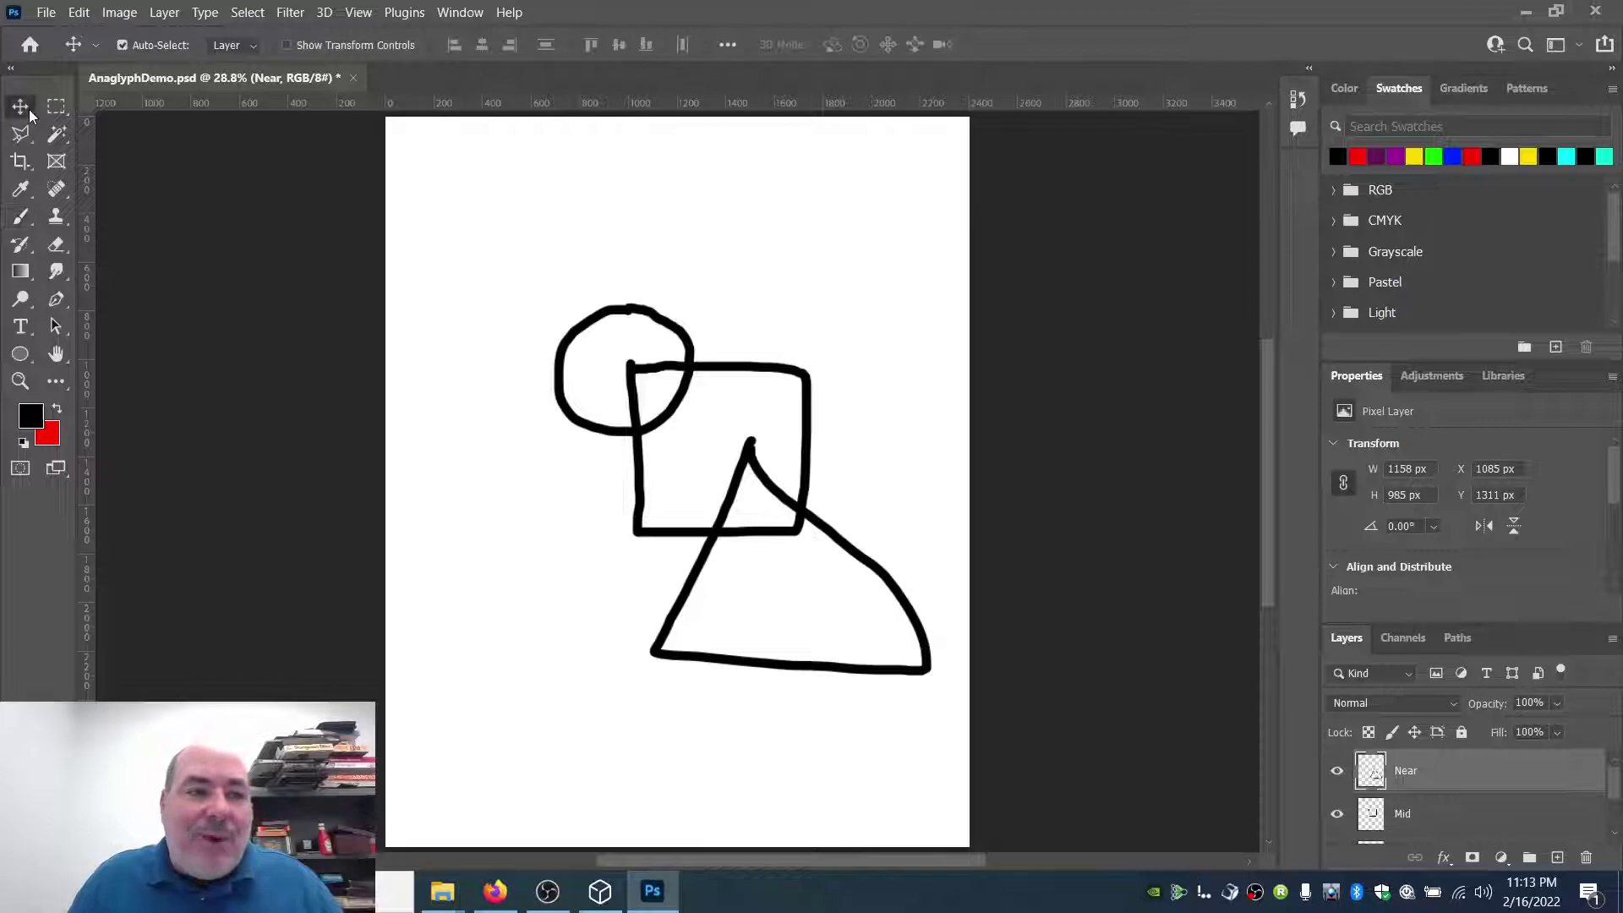
left_click_drag(651, 320, 566, 212)
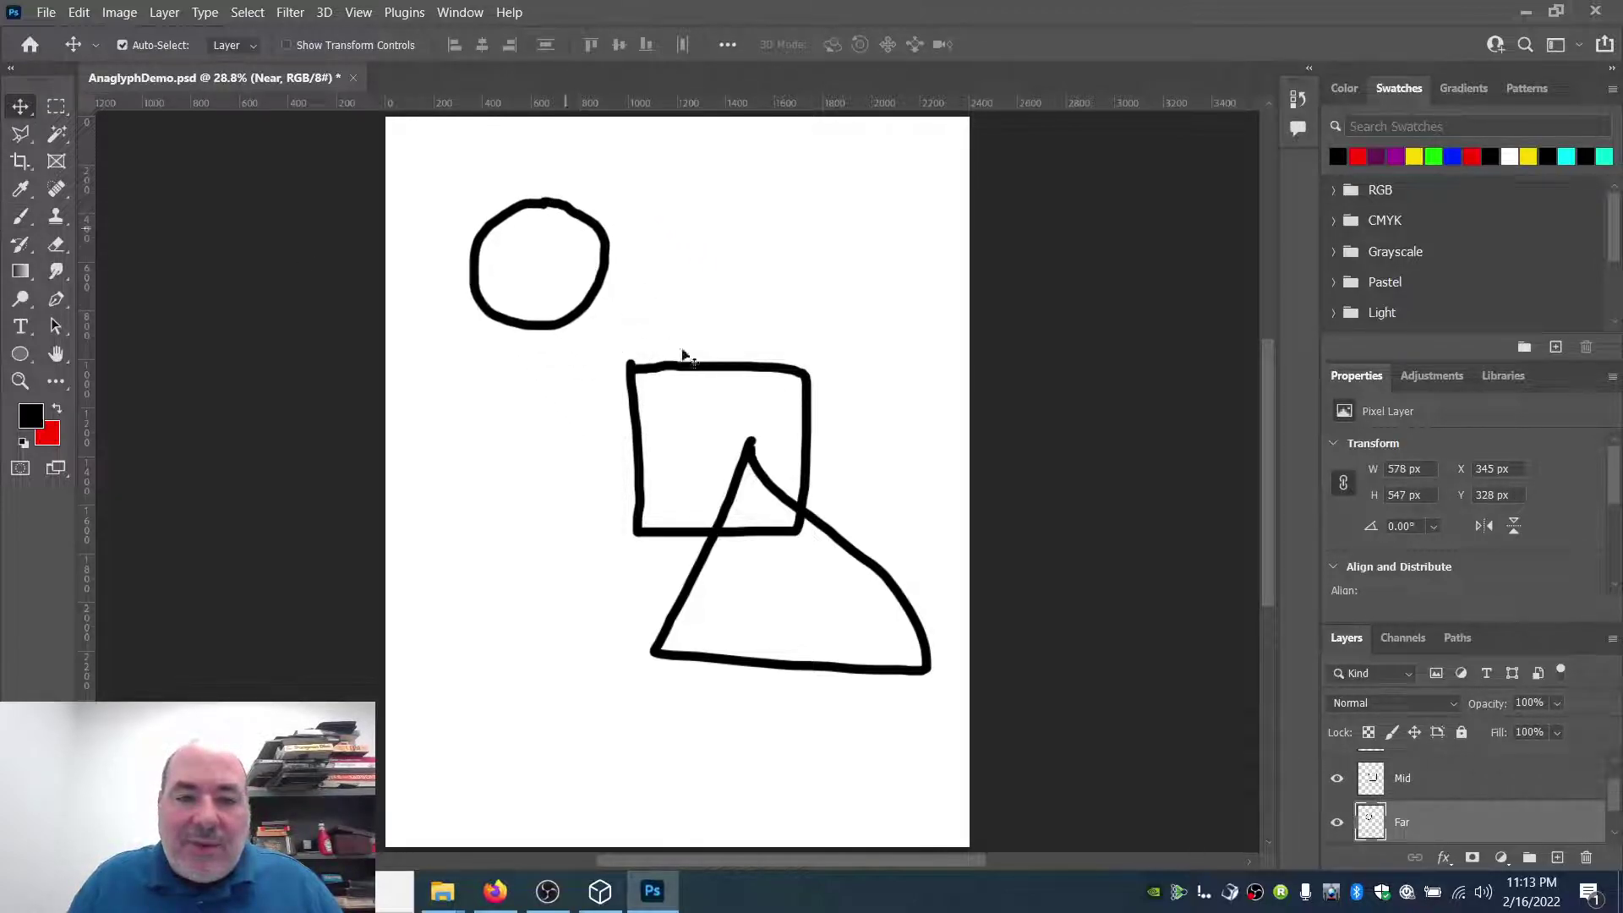
left_click_drag(693, 355, 621, 298)
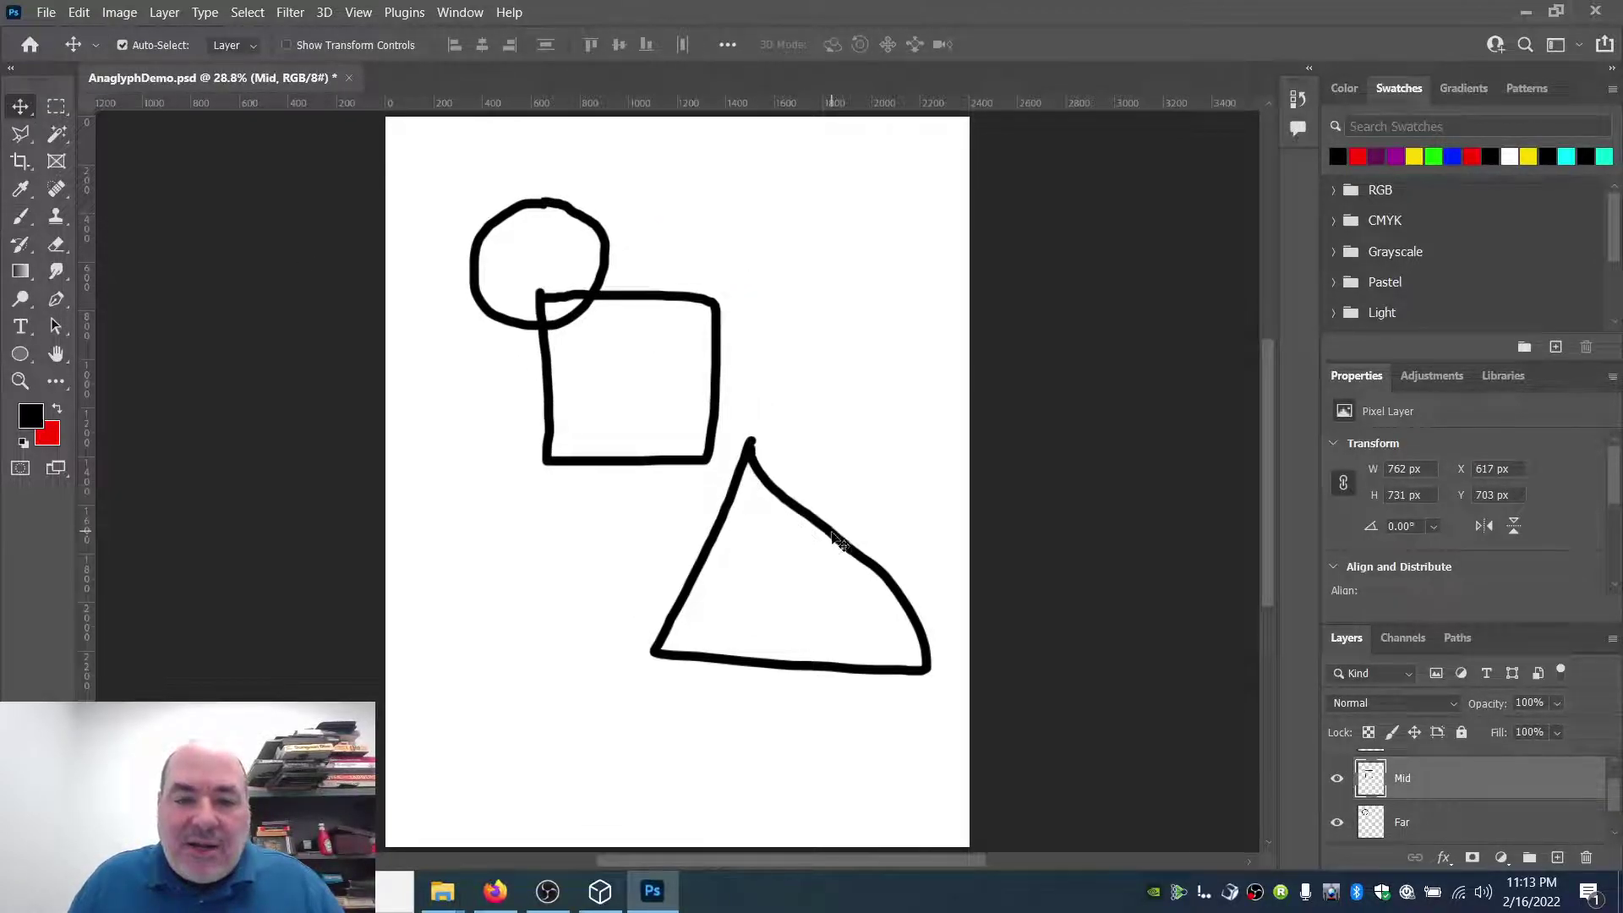
left_click_drag(849, 521, 776, 511)
left_click_drag(594, 463, 596, 505)
left_click_drag(564, 339, 558, 420)
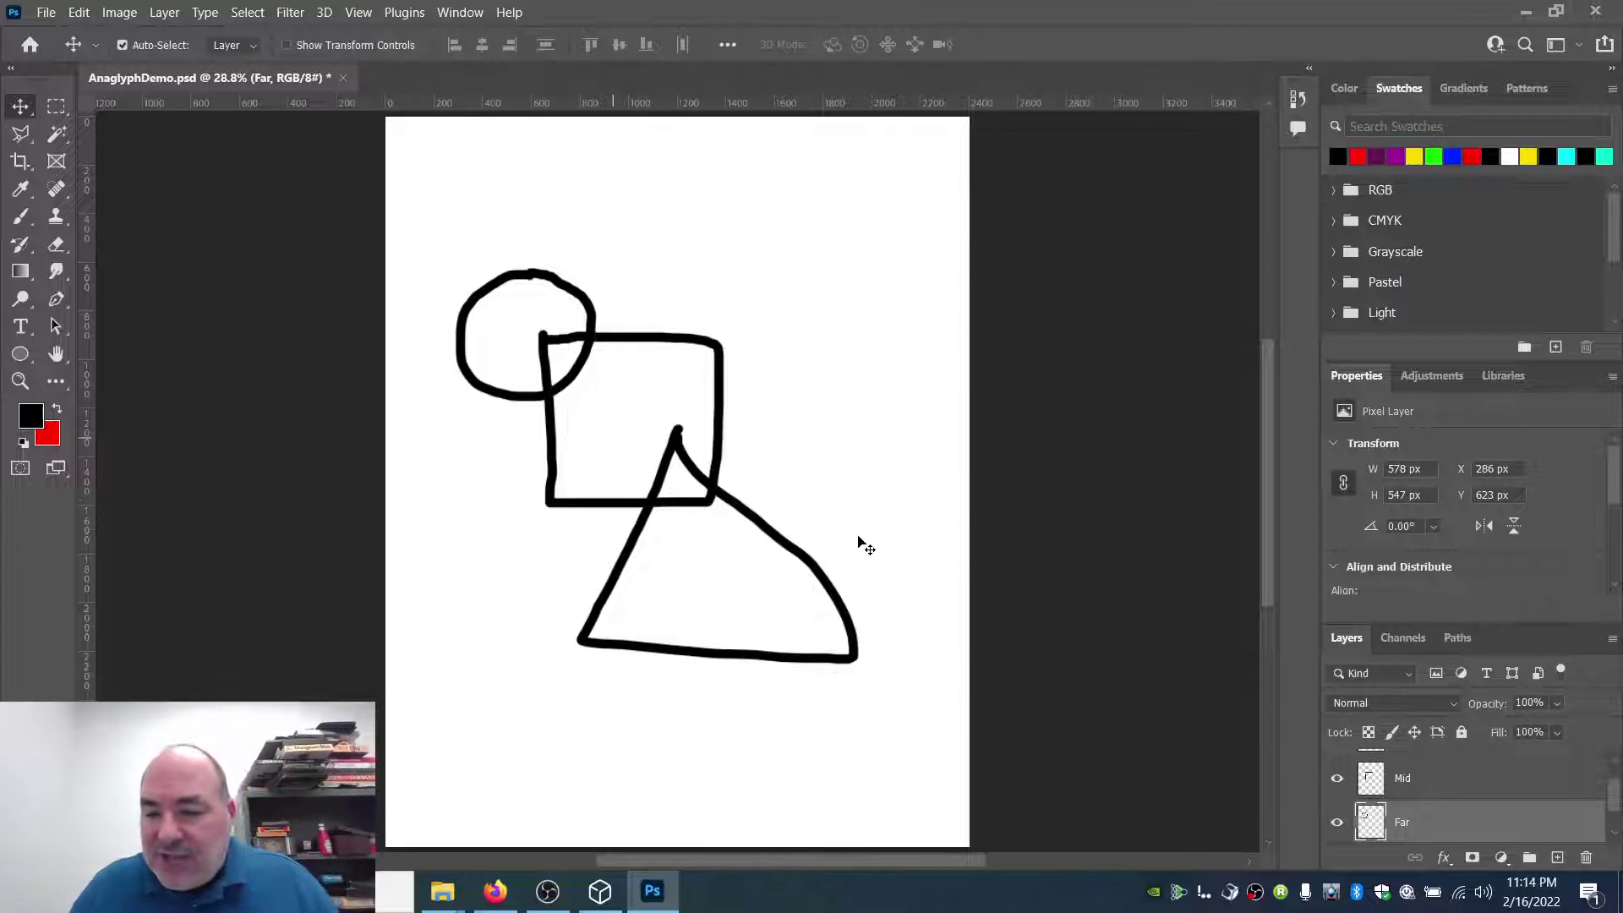
Step: Hide the Mid and Near layers so that only the Far layer's circle shows on the background
left_click(1336, 779)
scroll(1336, 785, "up", 1)
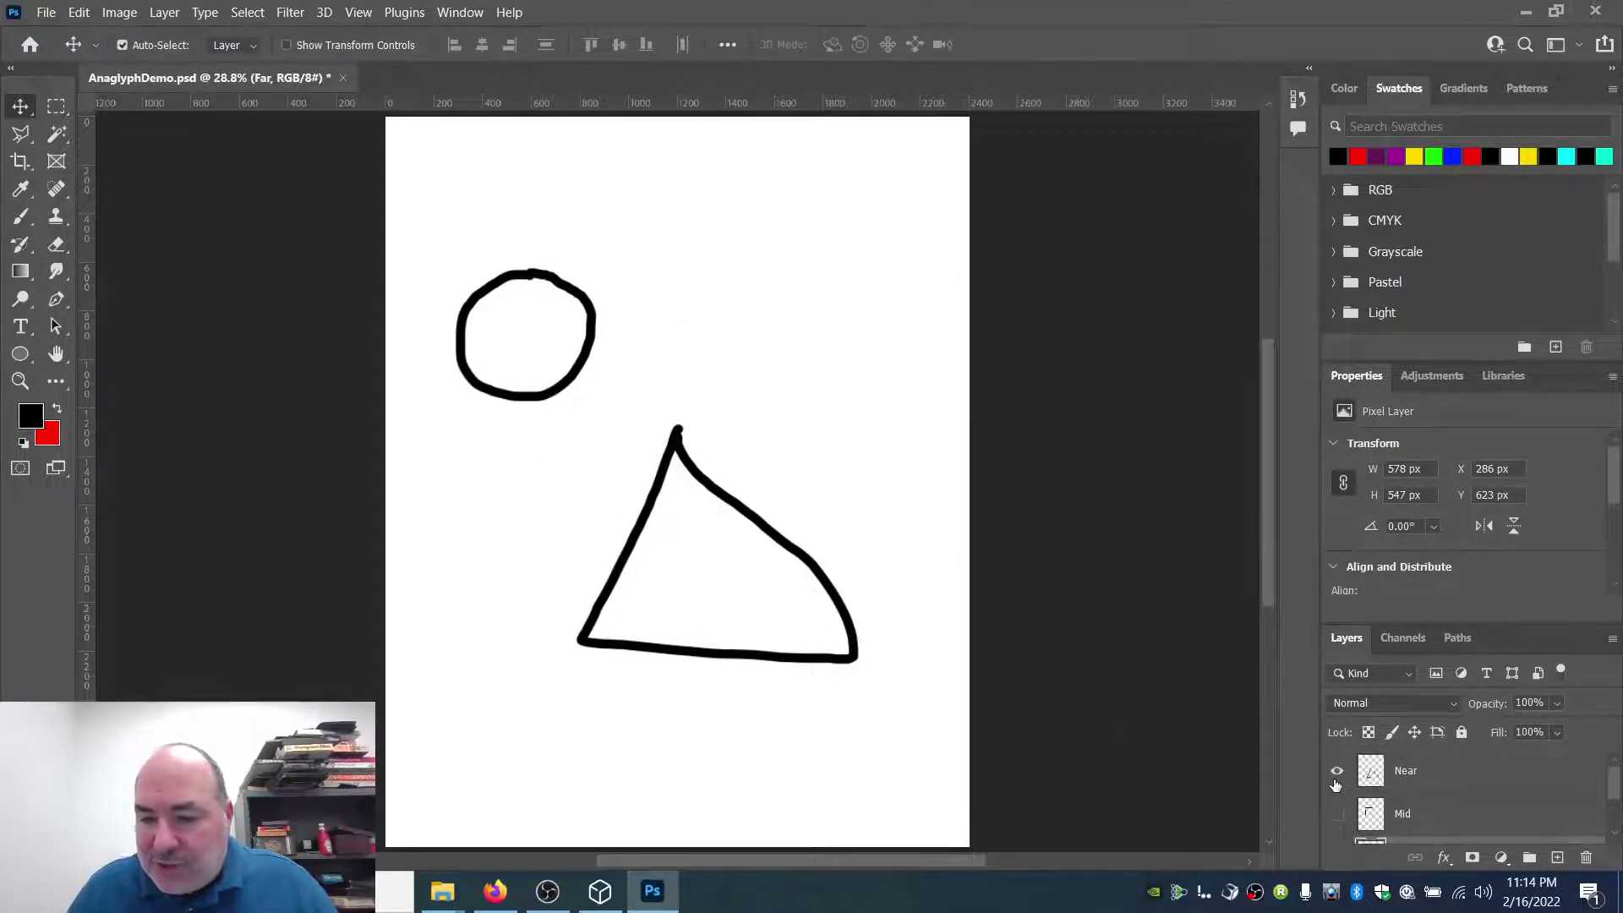
left_click(1336, 785)
scroll(1353, 790, "down", 2)
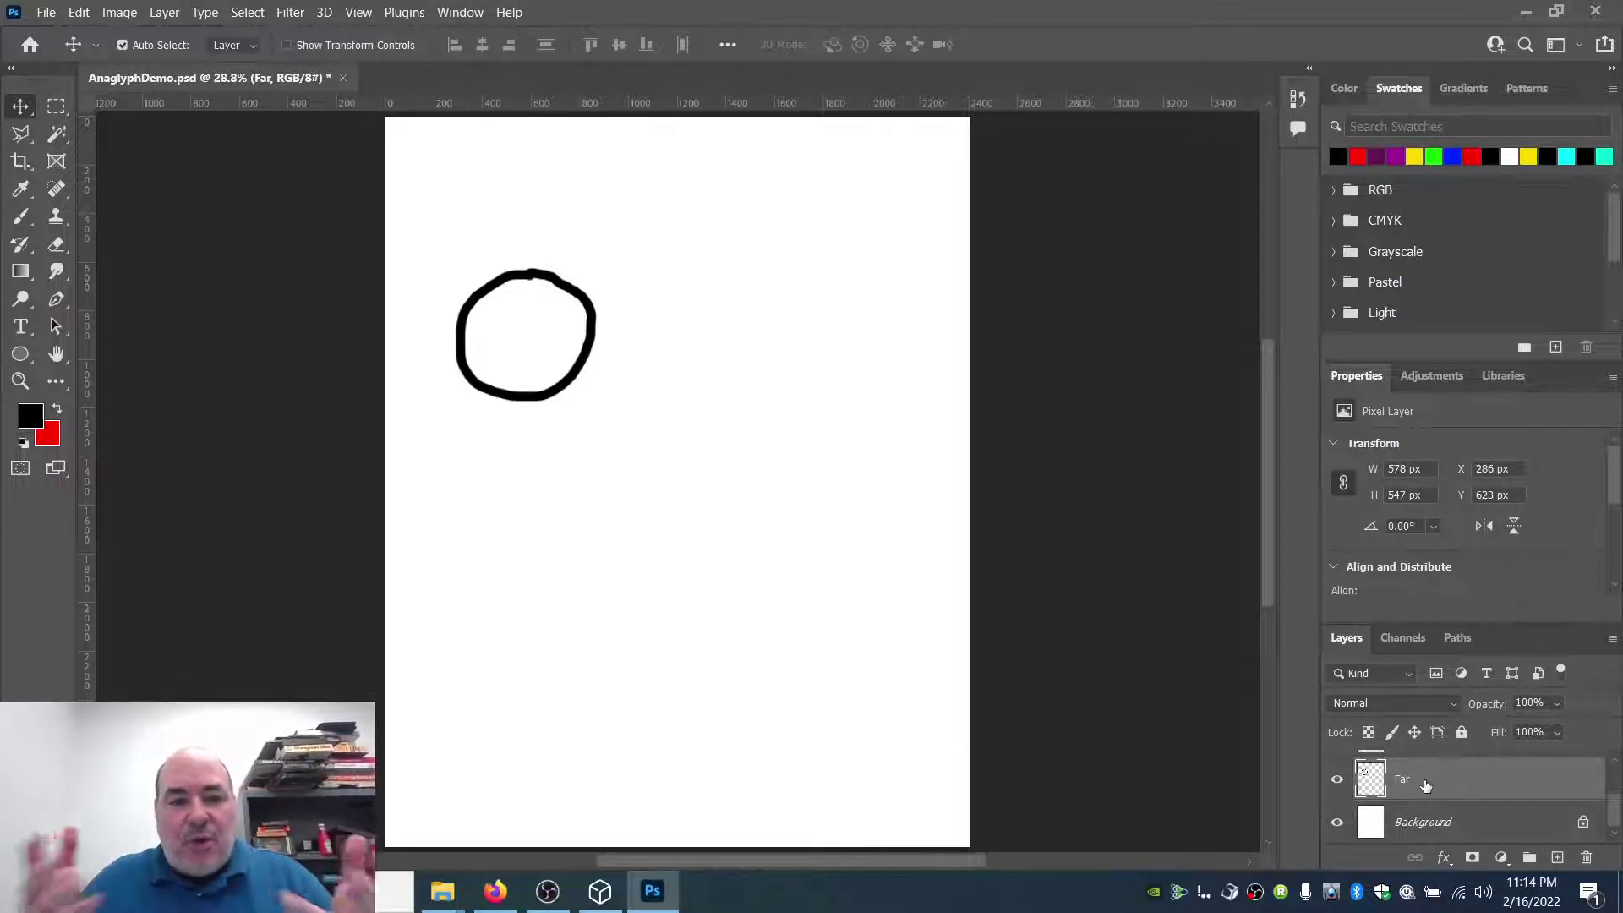
Step: Duplicate the Far layer within the same document under the name Far Red
right_click(1425, 785)
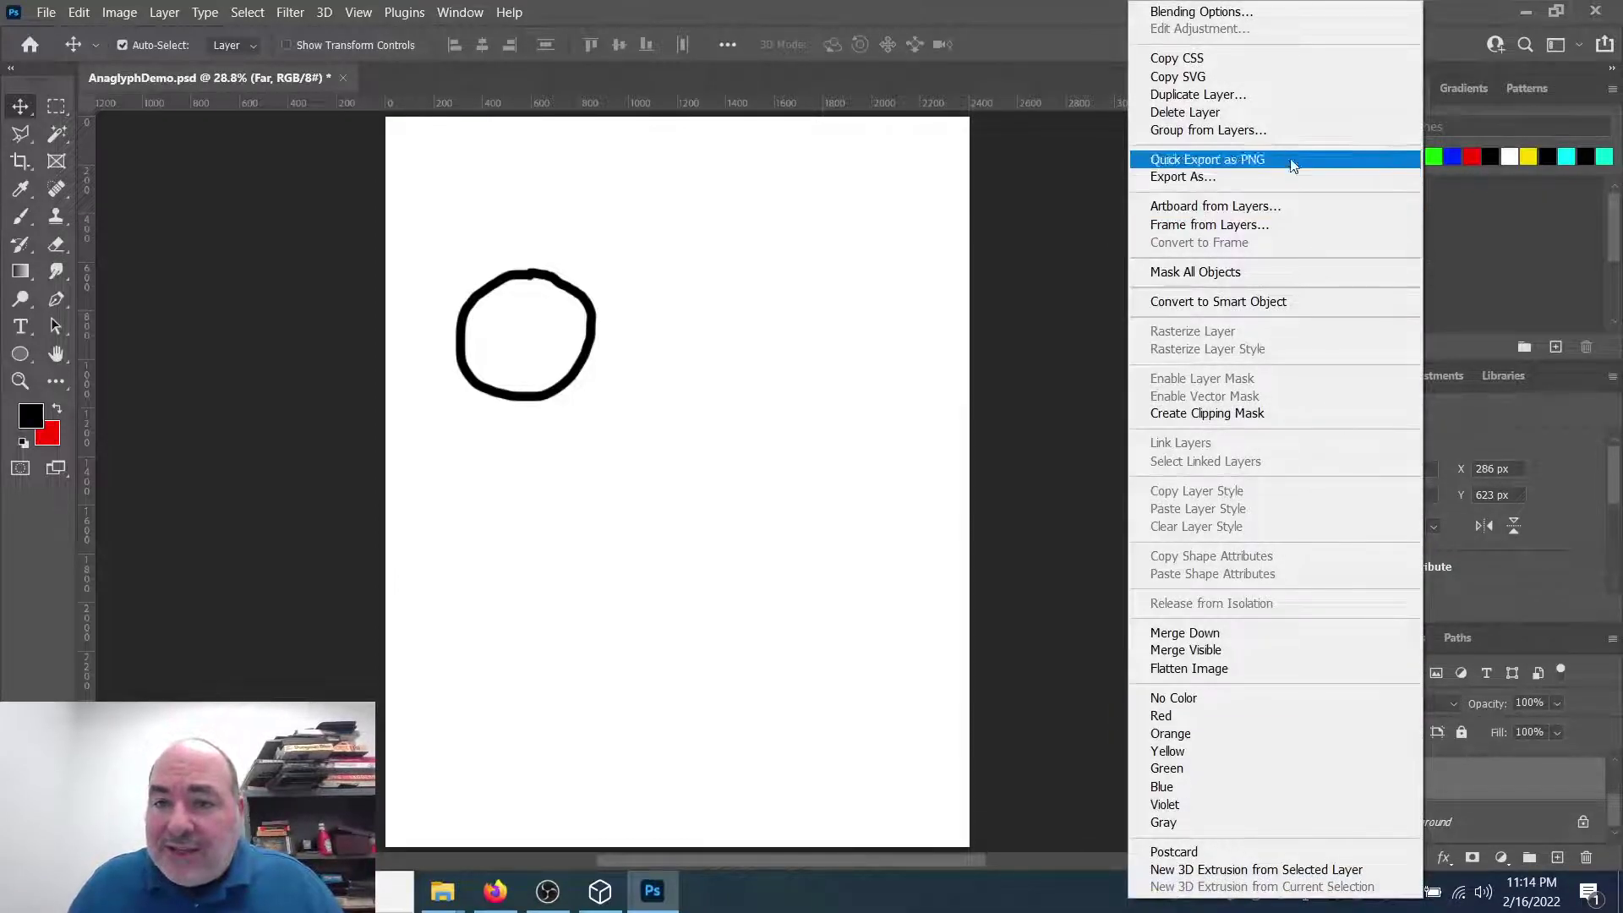
left_click(1265, 95)
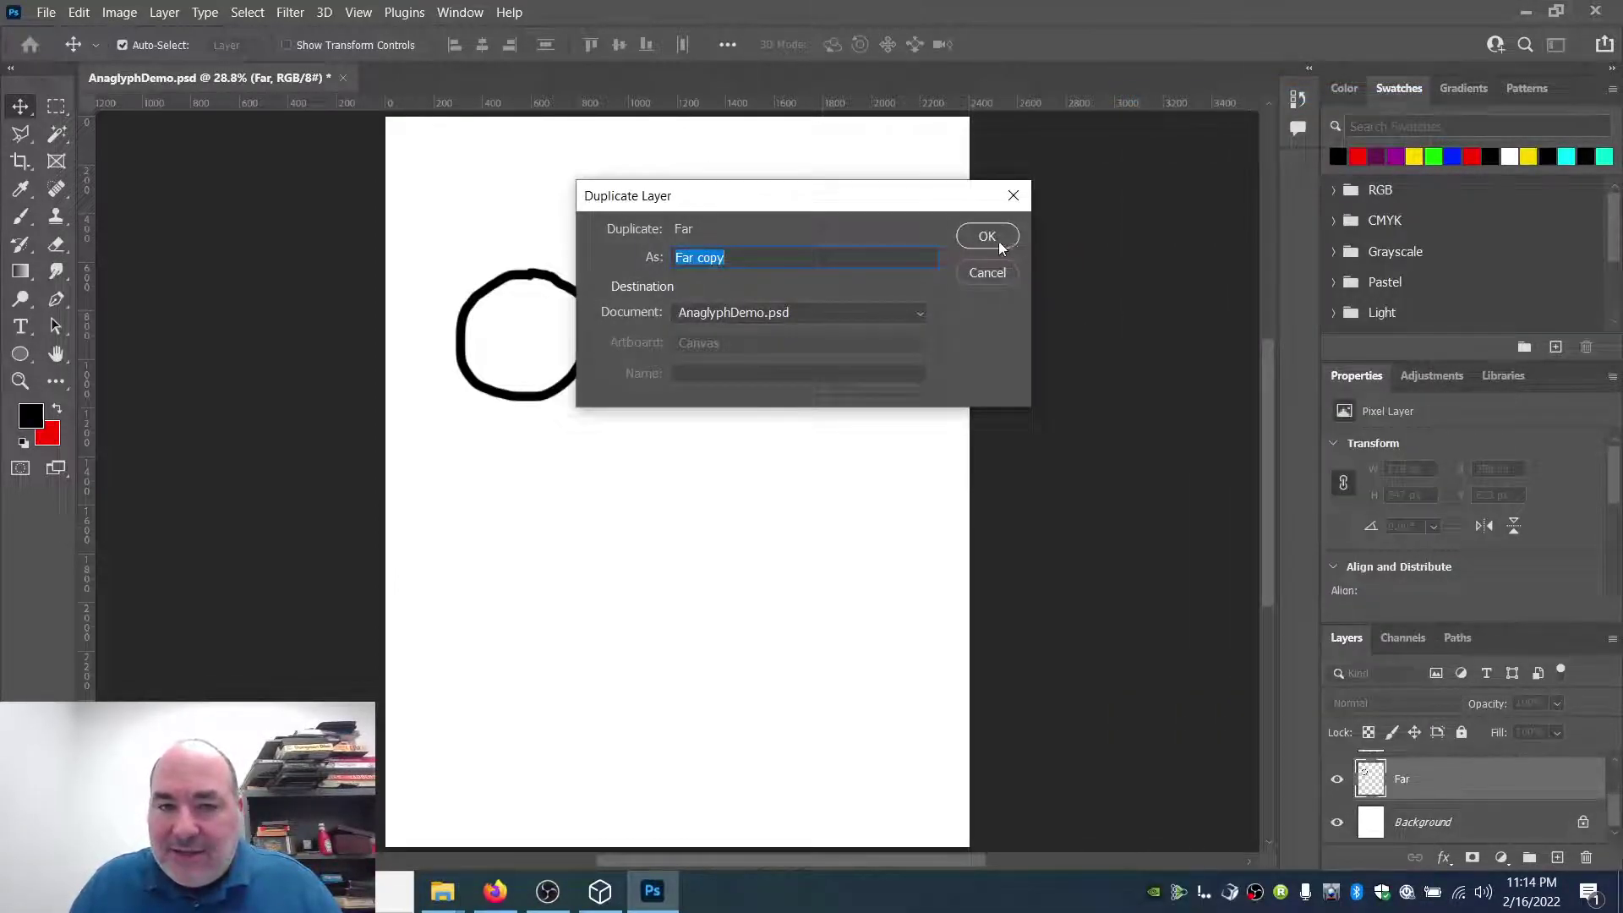
double_click(711, 258)
type("Red")
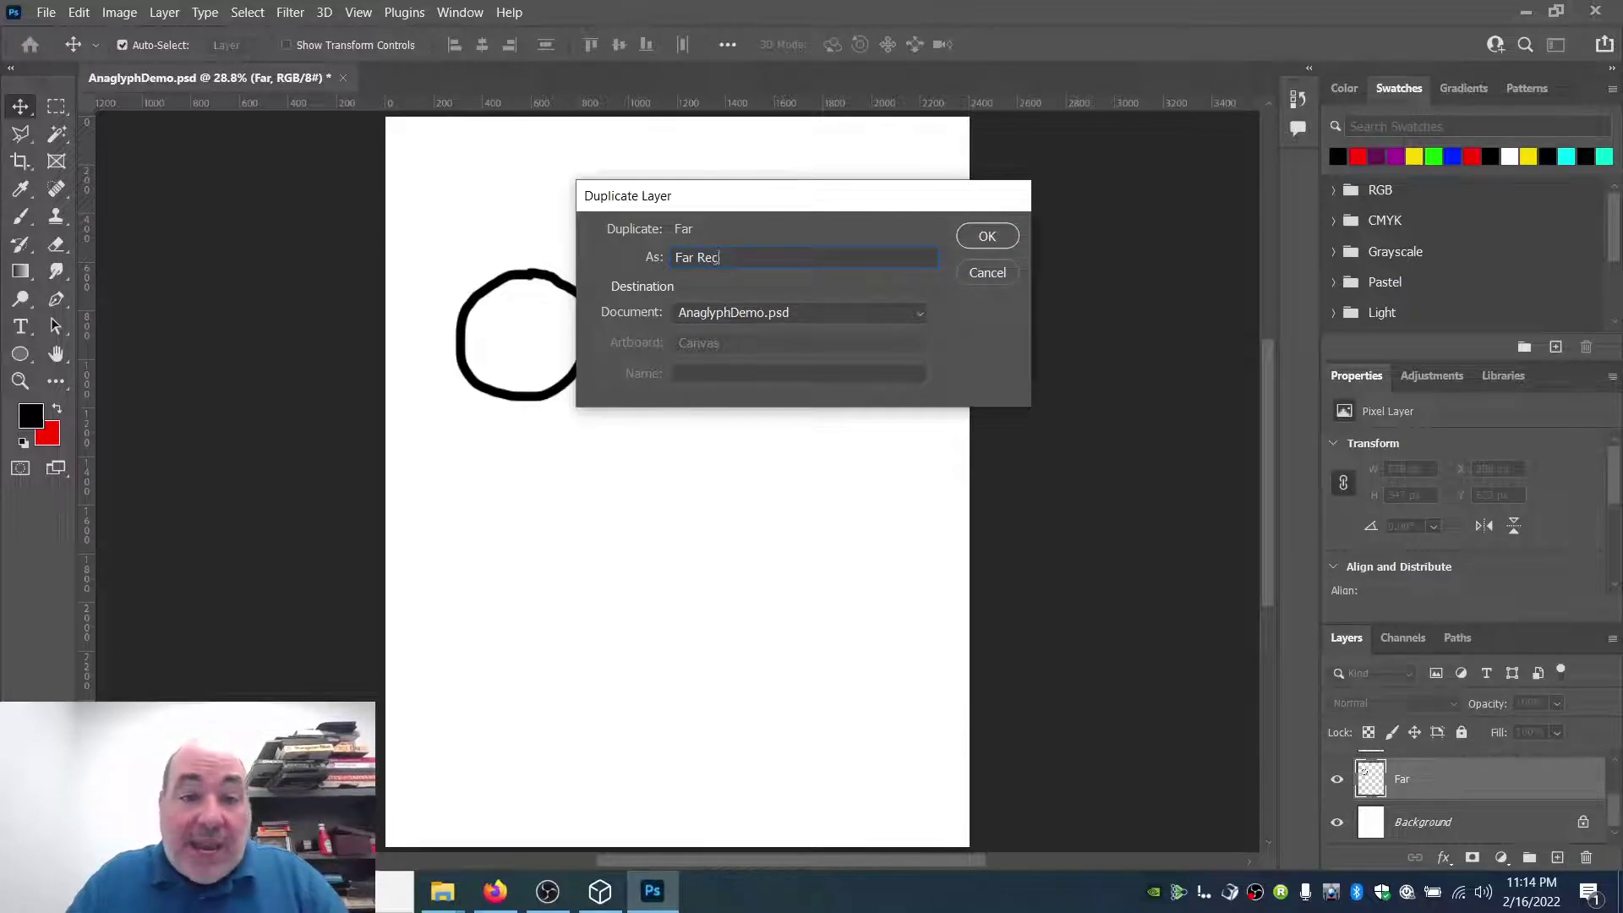
key("Return")
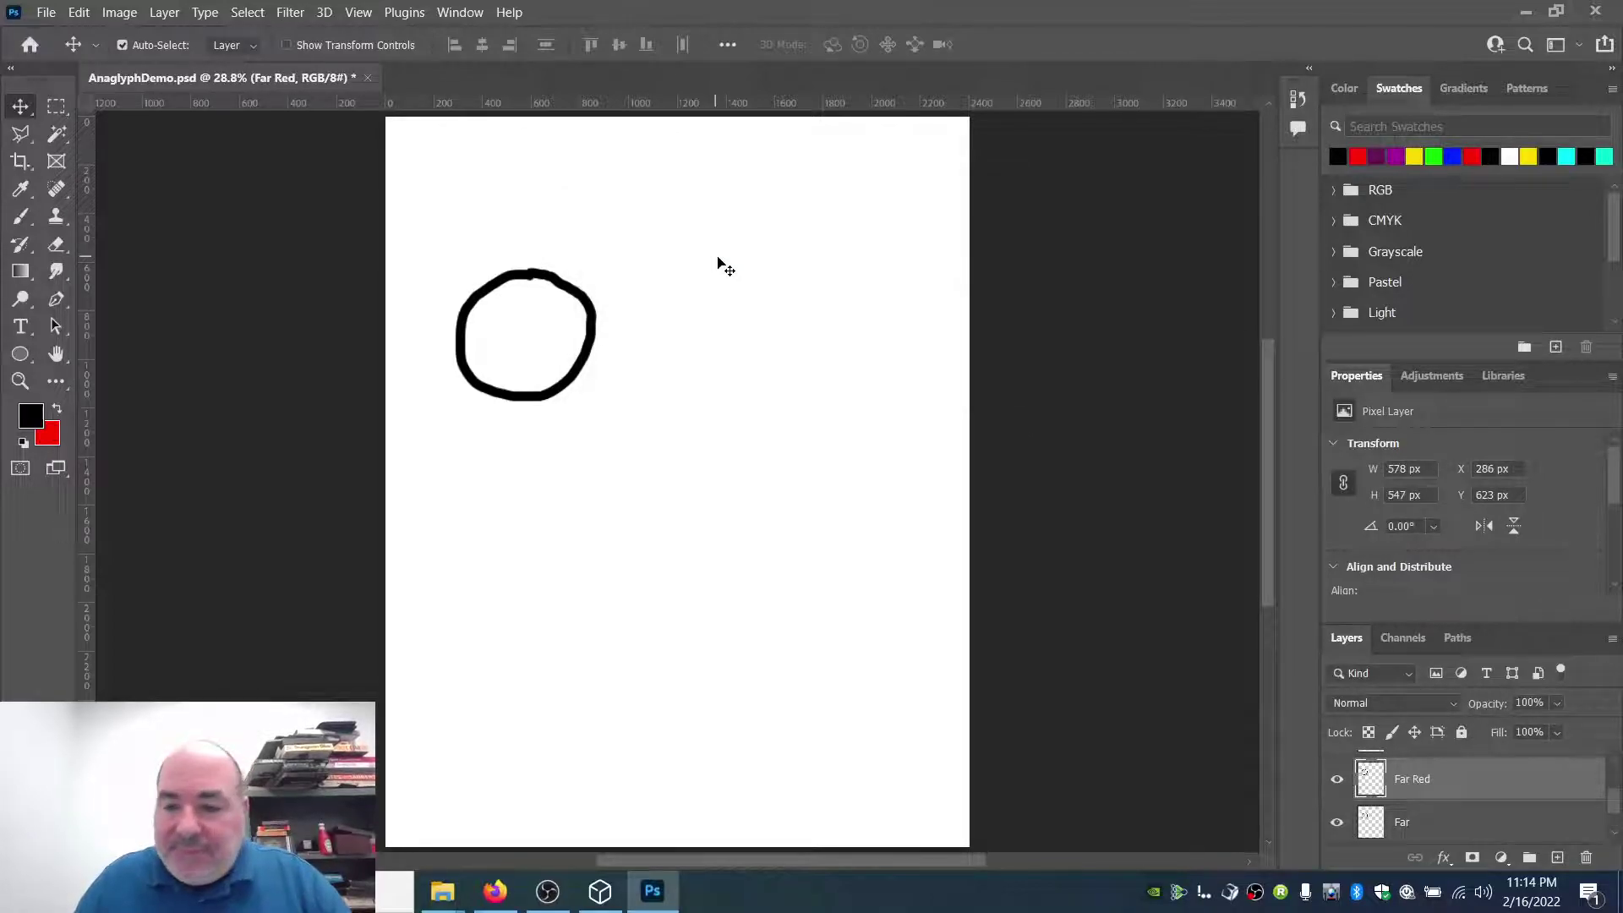
right_click(1424, 818)
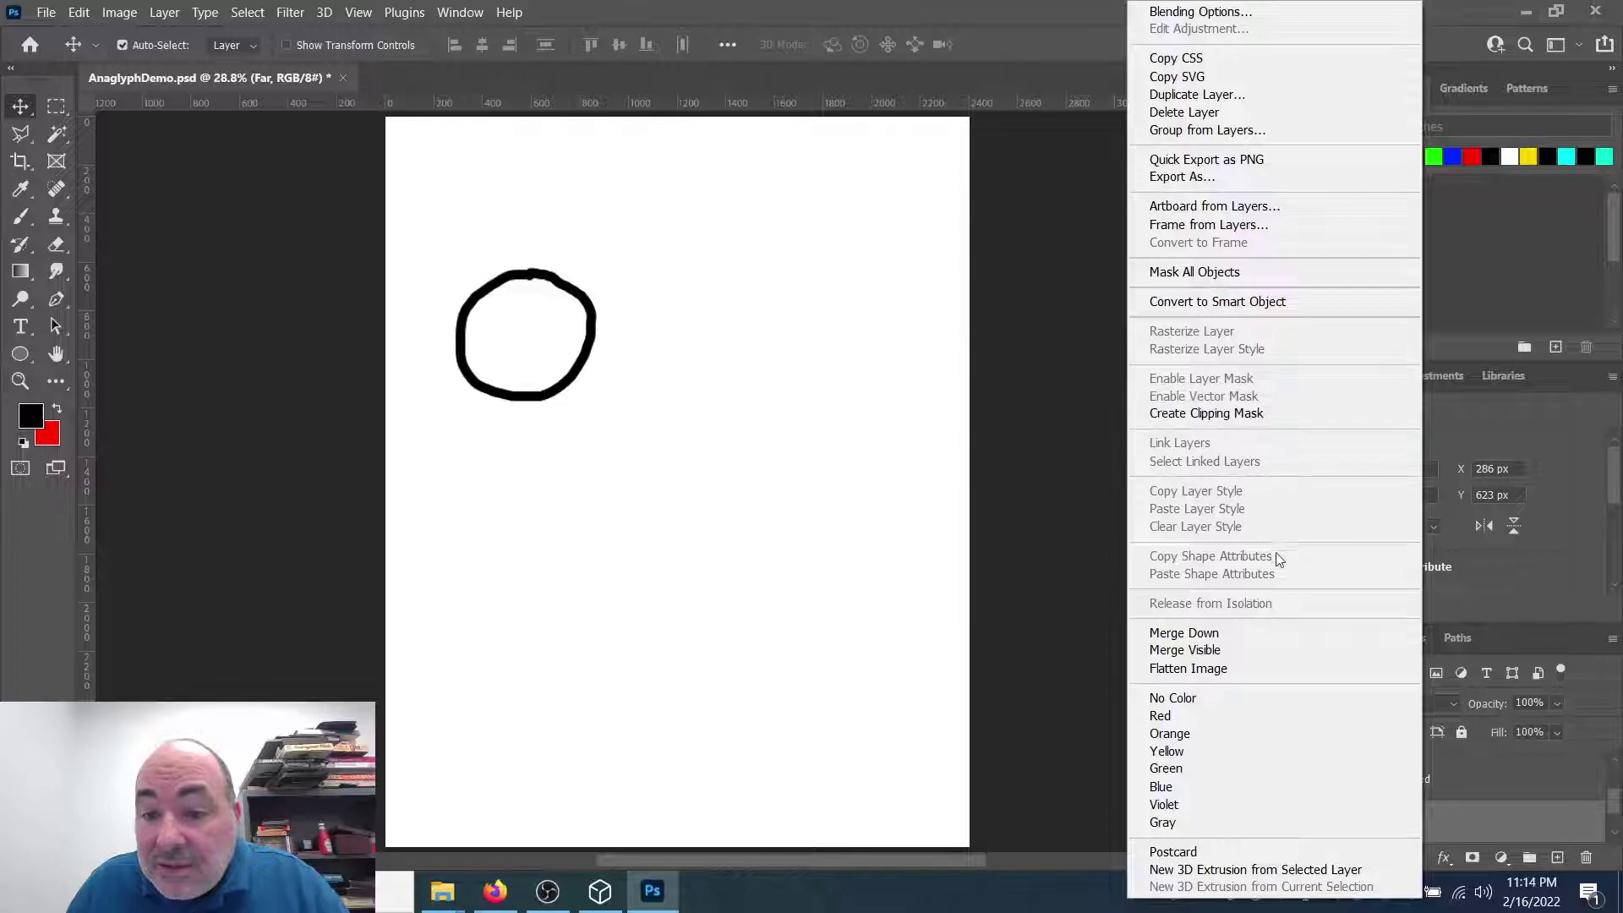
left_click(1463, 828)
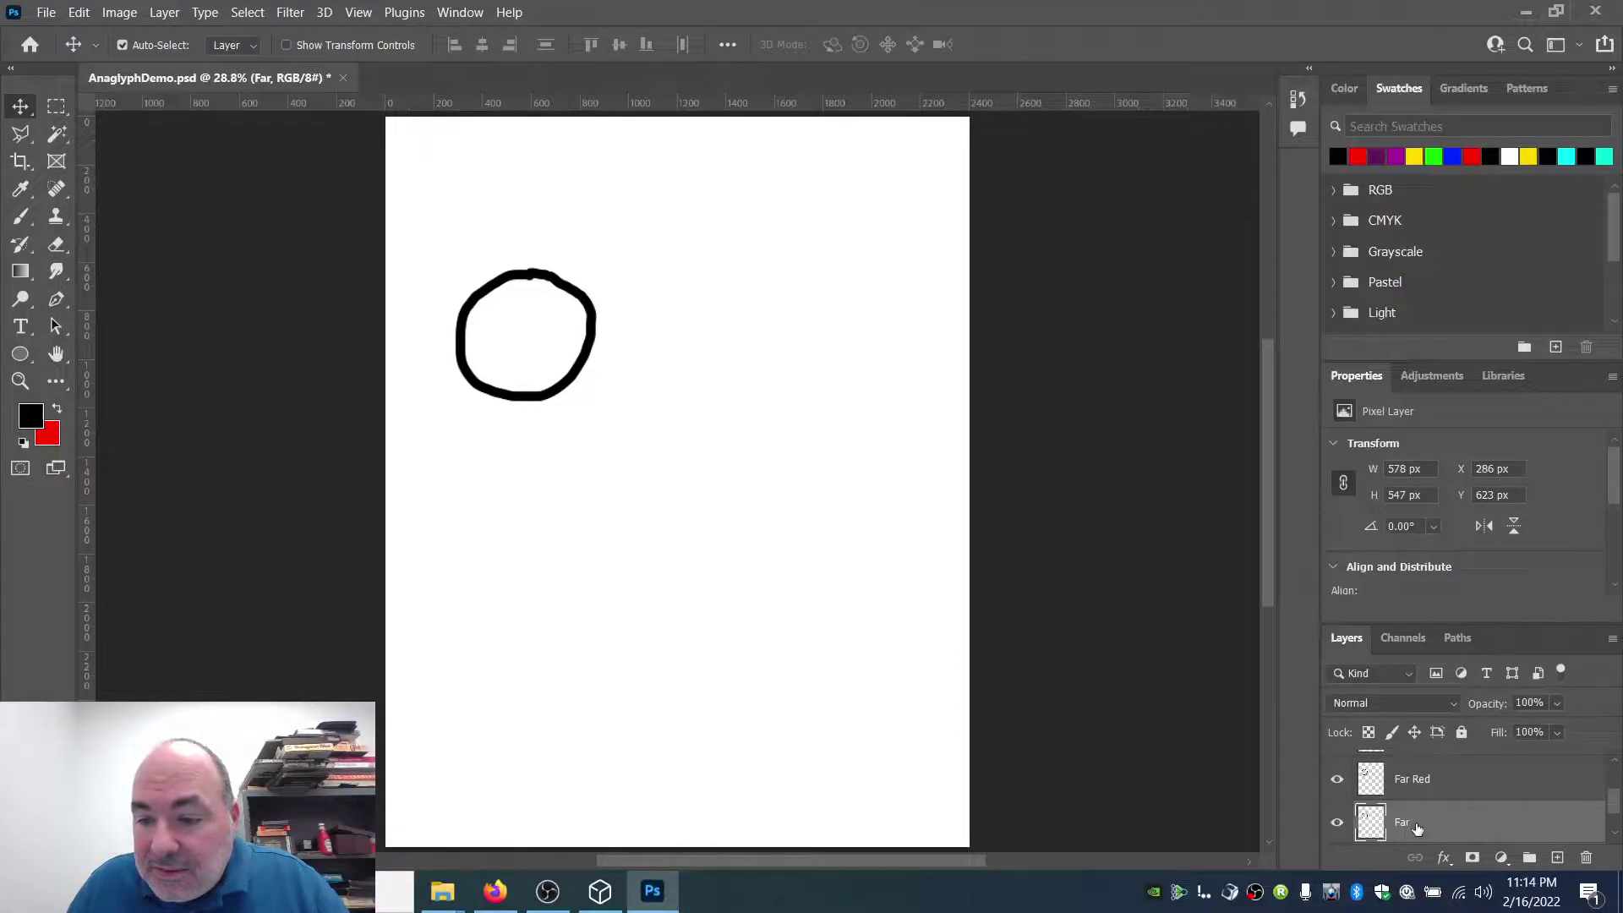
right_click(1409, 826)
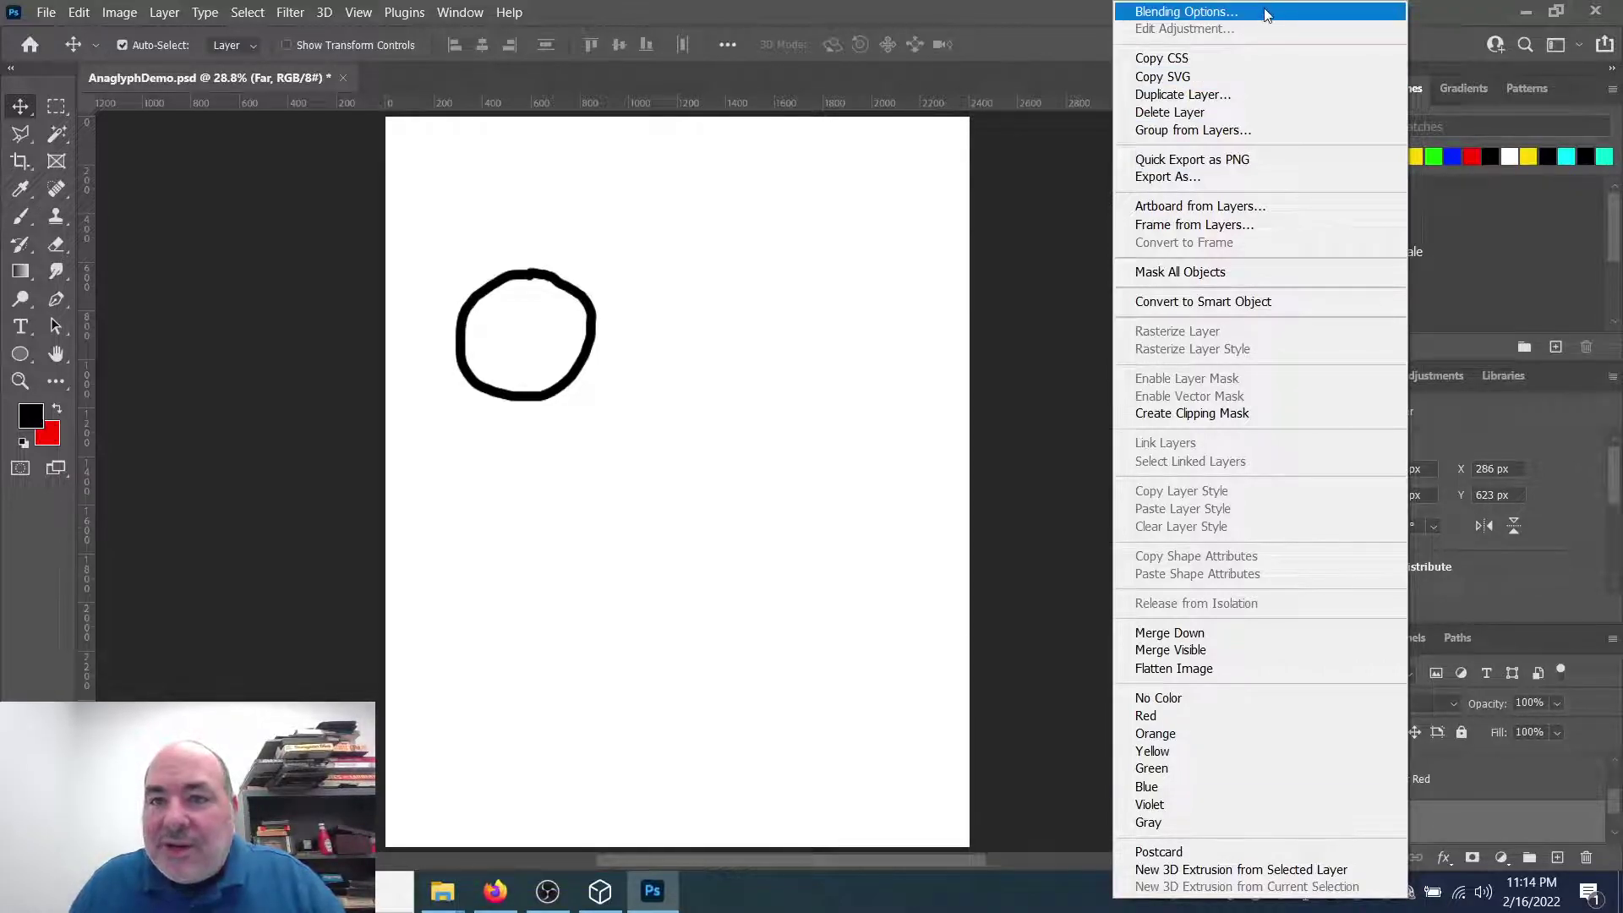
left_click(1442, 791)
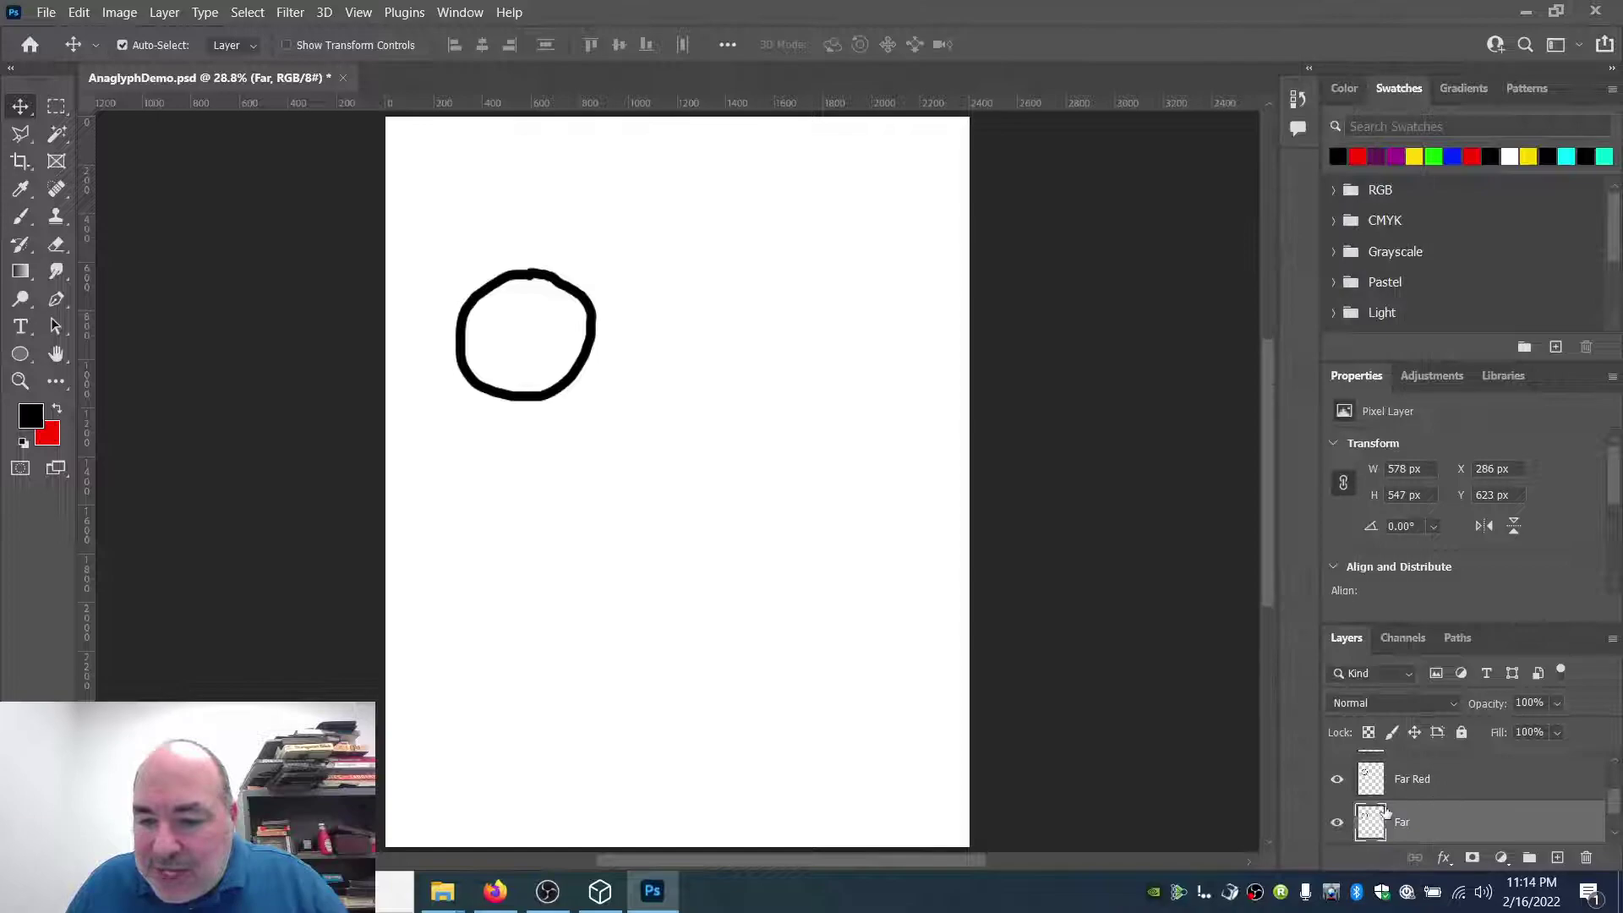
Step: Rename the original Far layer, below Far Red, as Far CYan
double_click(1401, 820)
key("Right")
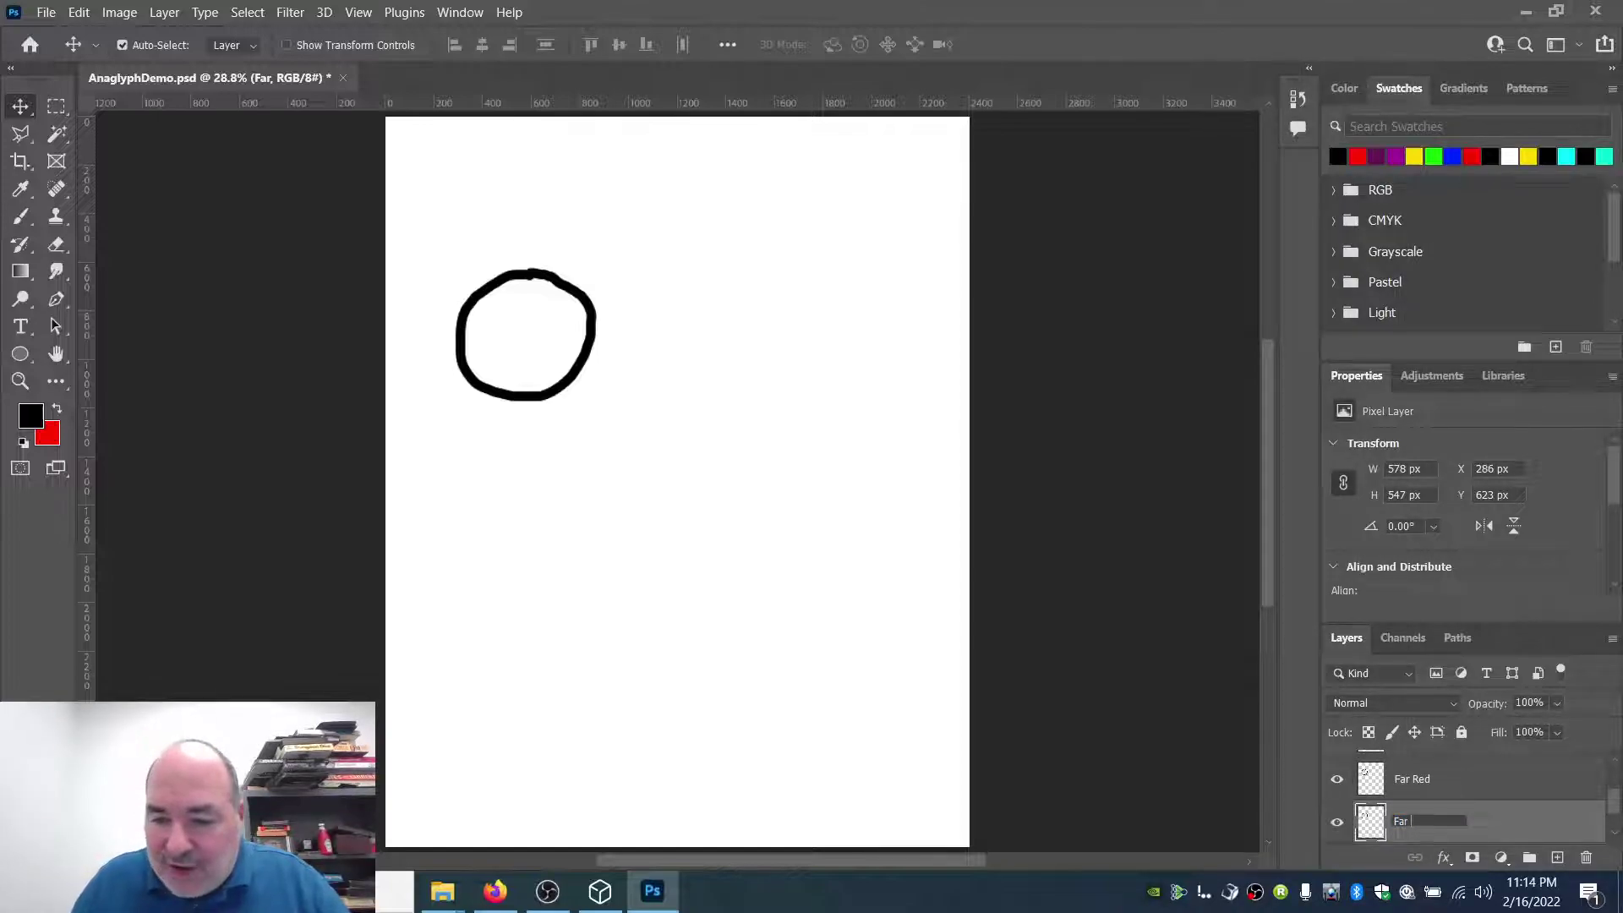
type("Cyan")
key("Return")
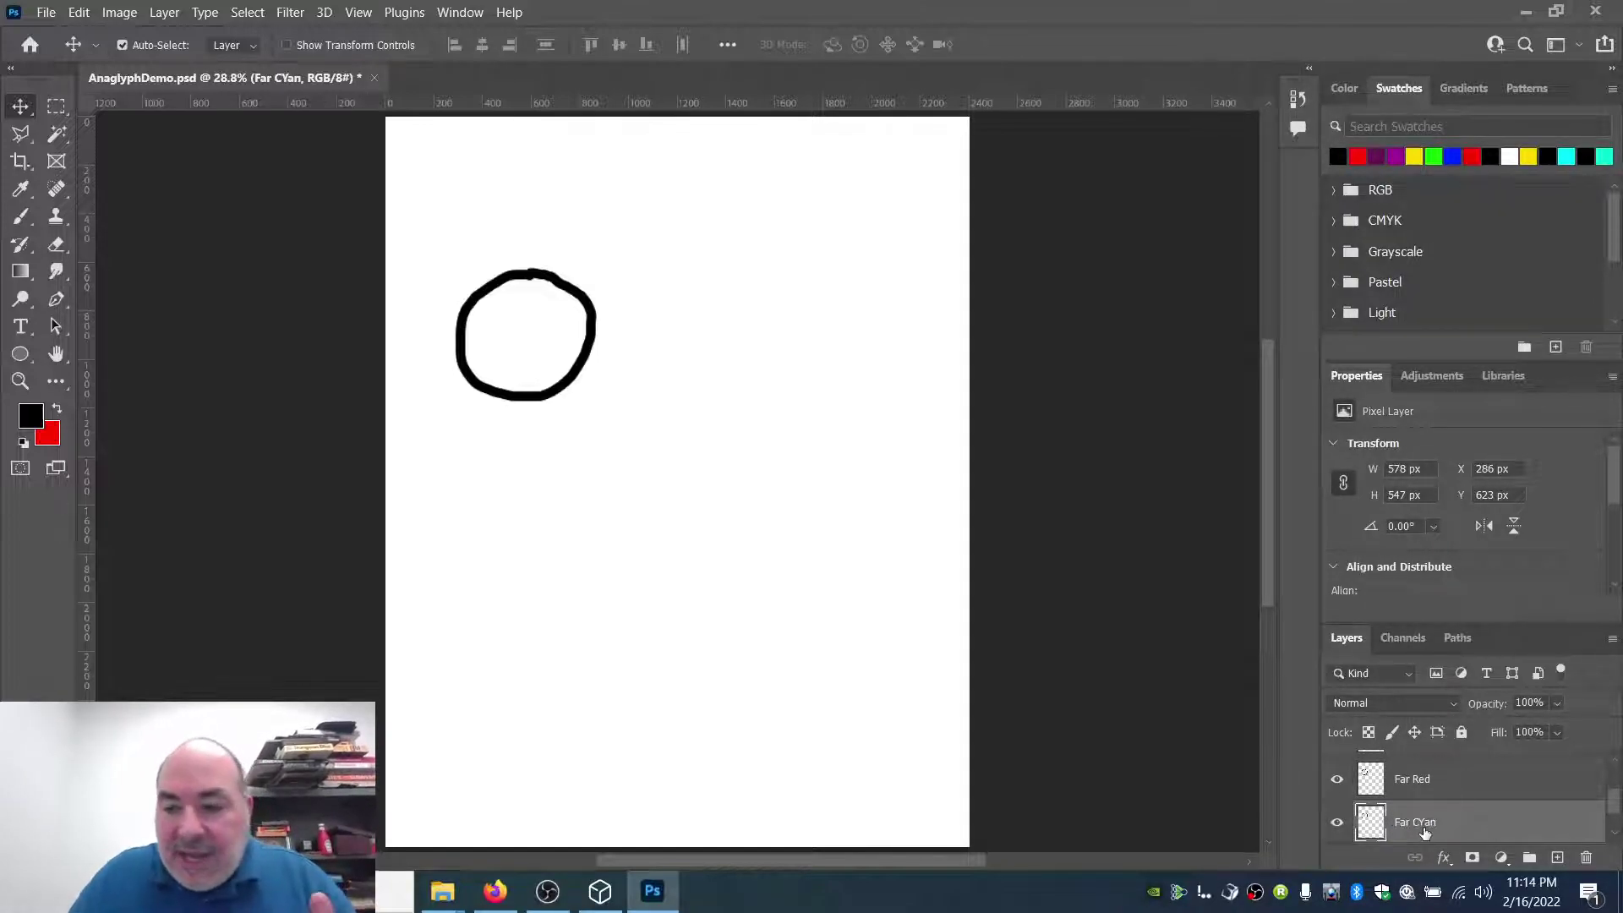
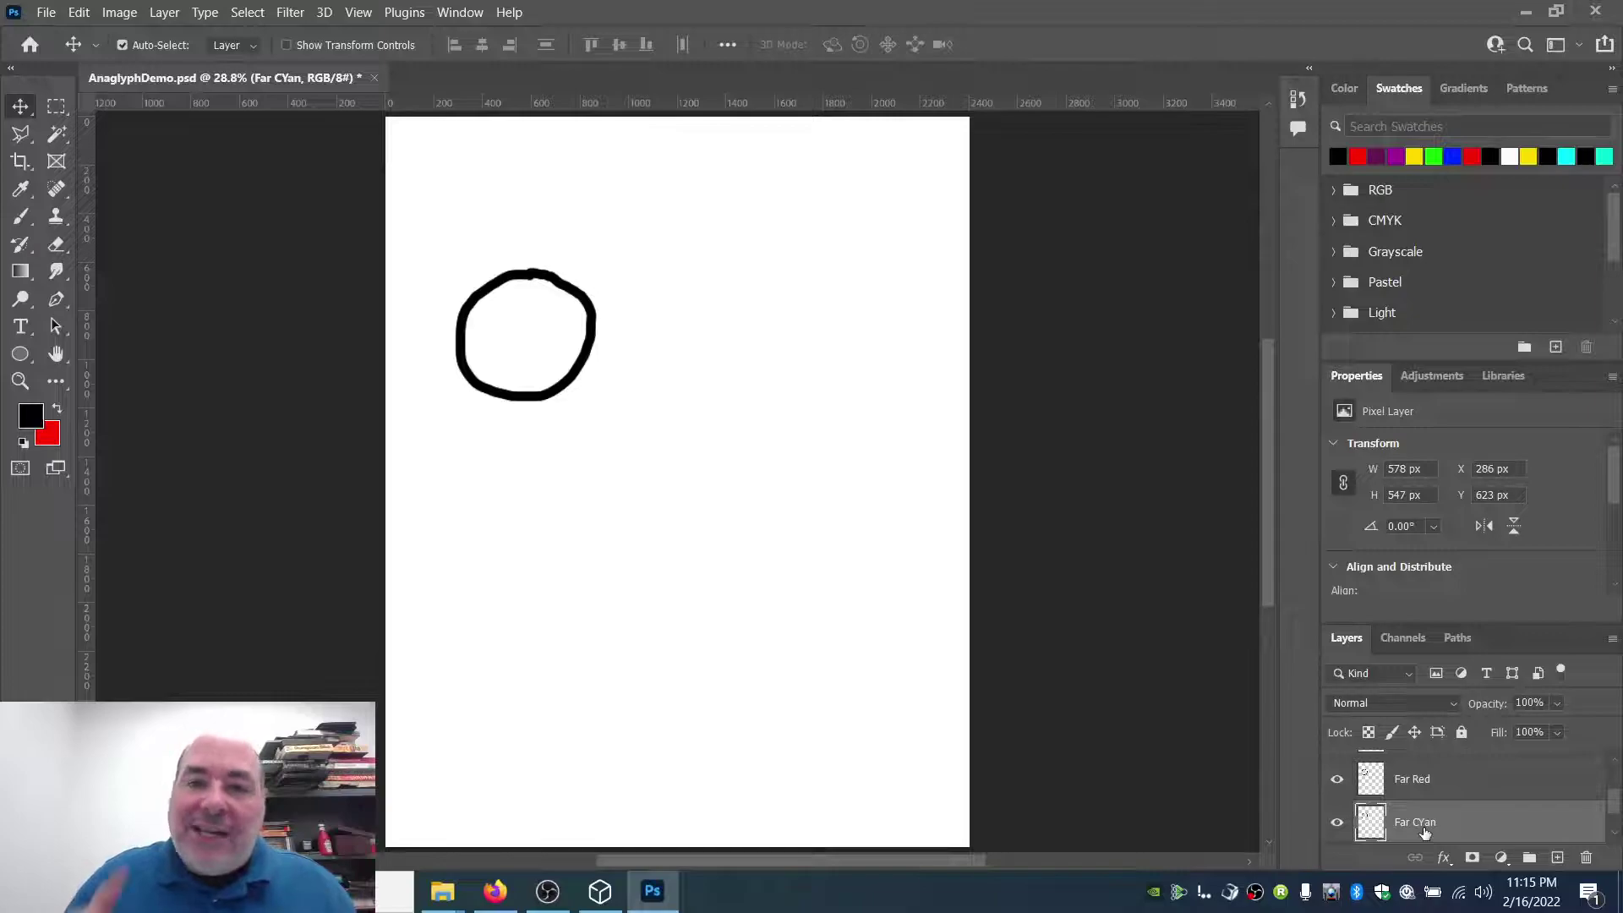
Step: Start a Hue/Saturation adjustment on the Far Red layer and enable Colorize, keeping the dialog clear of the layer list
left_click(1453, 785)
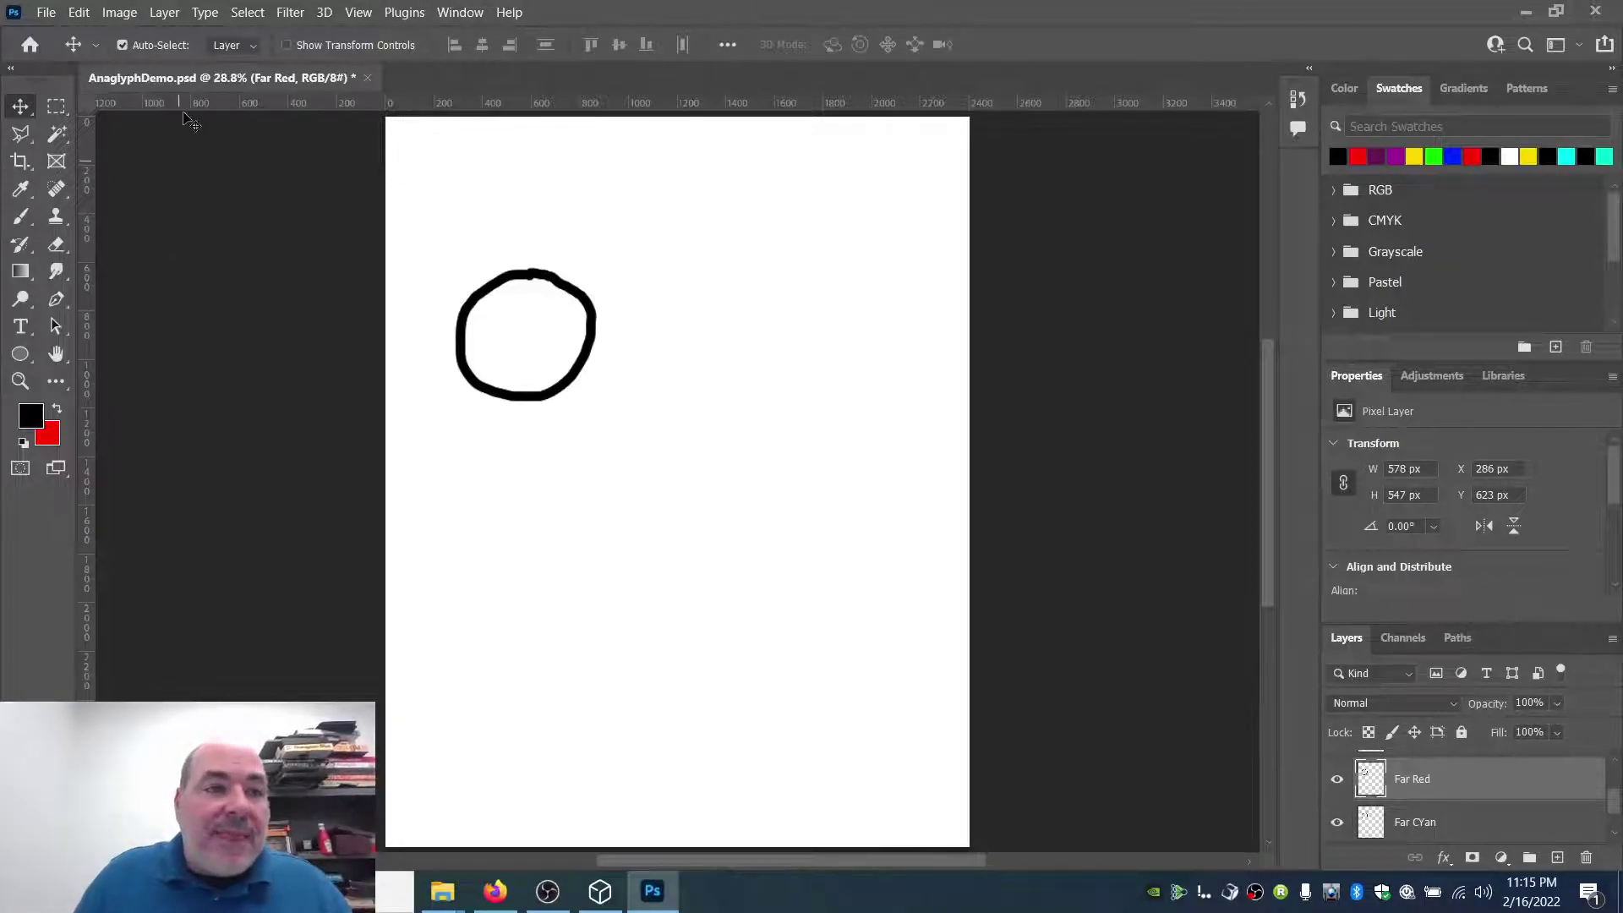
left_click(119, 12)
mouse_move(142, 65)
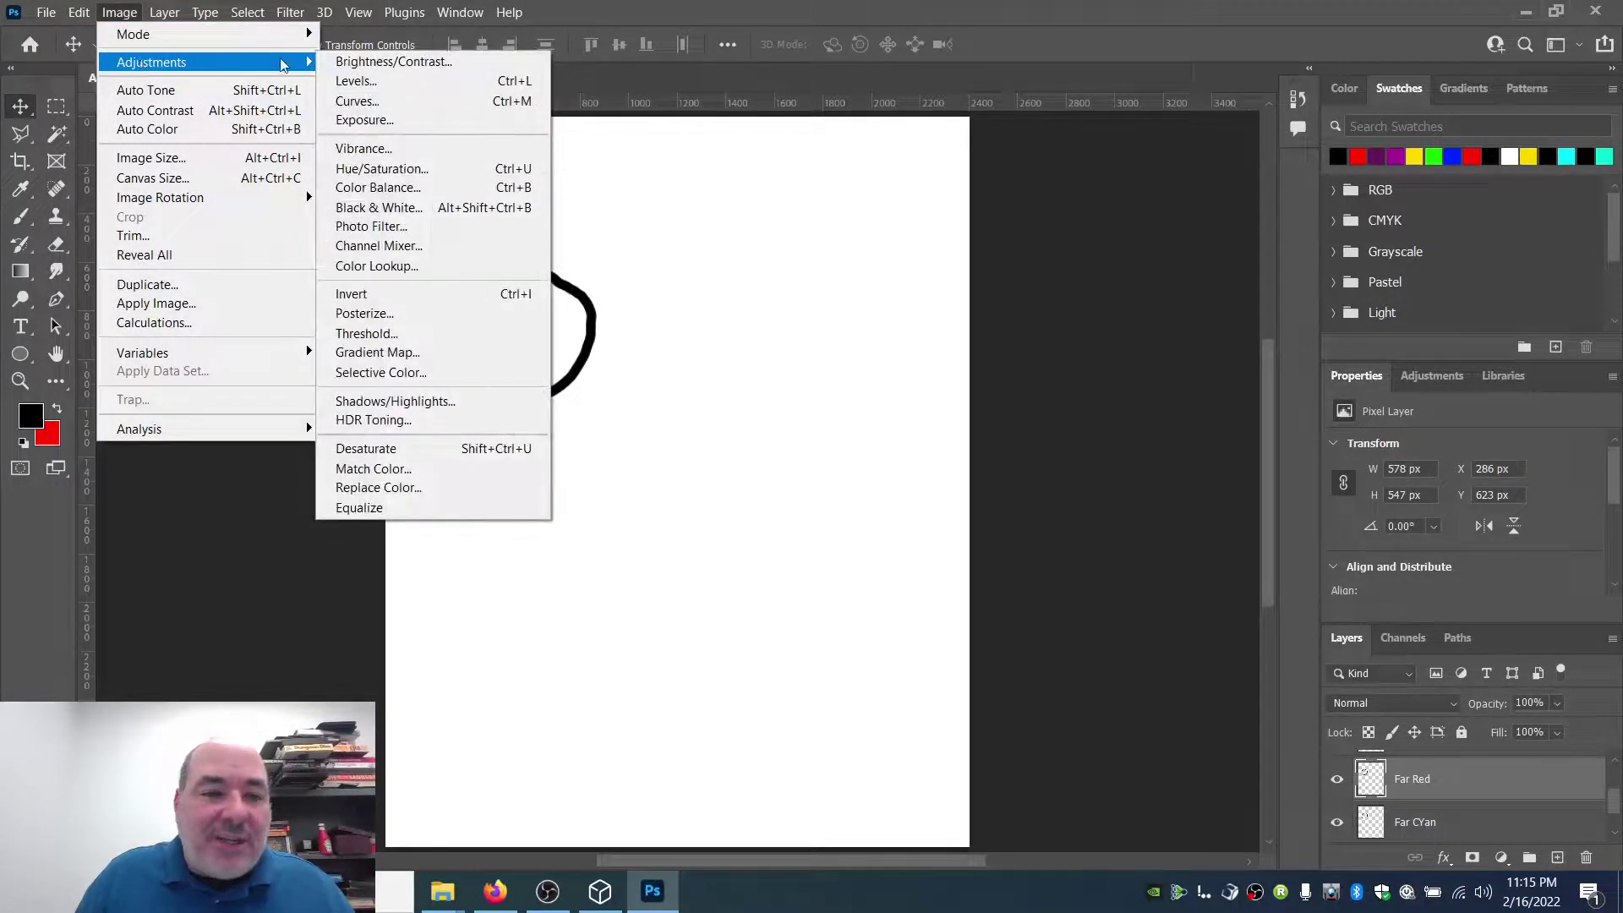
key("Escape")
key("Escape")
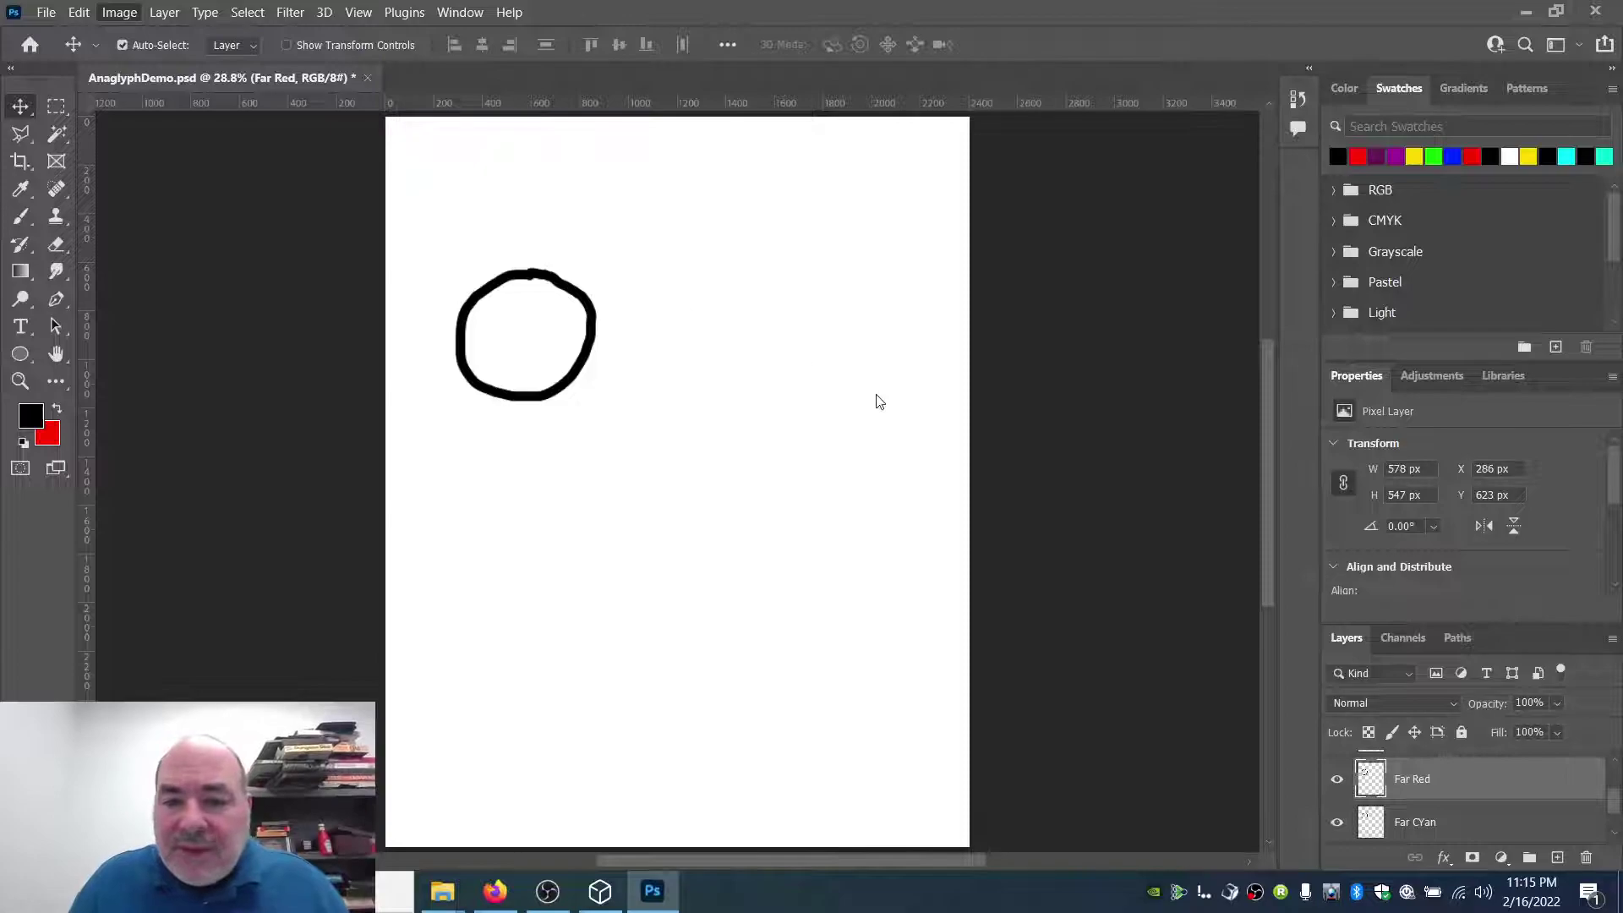
key("ctrl+u")
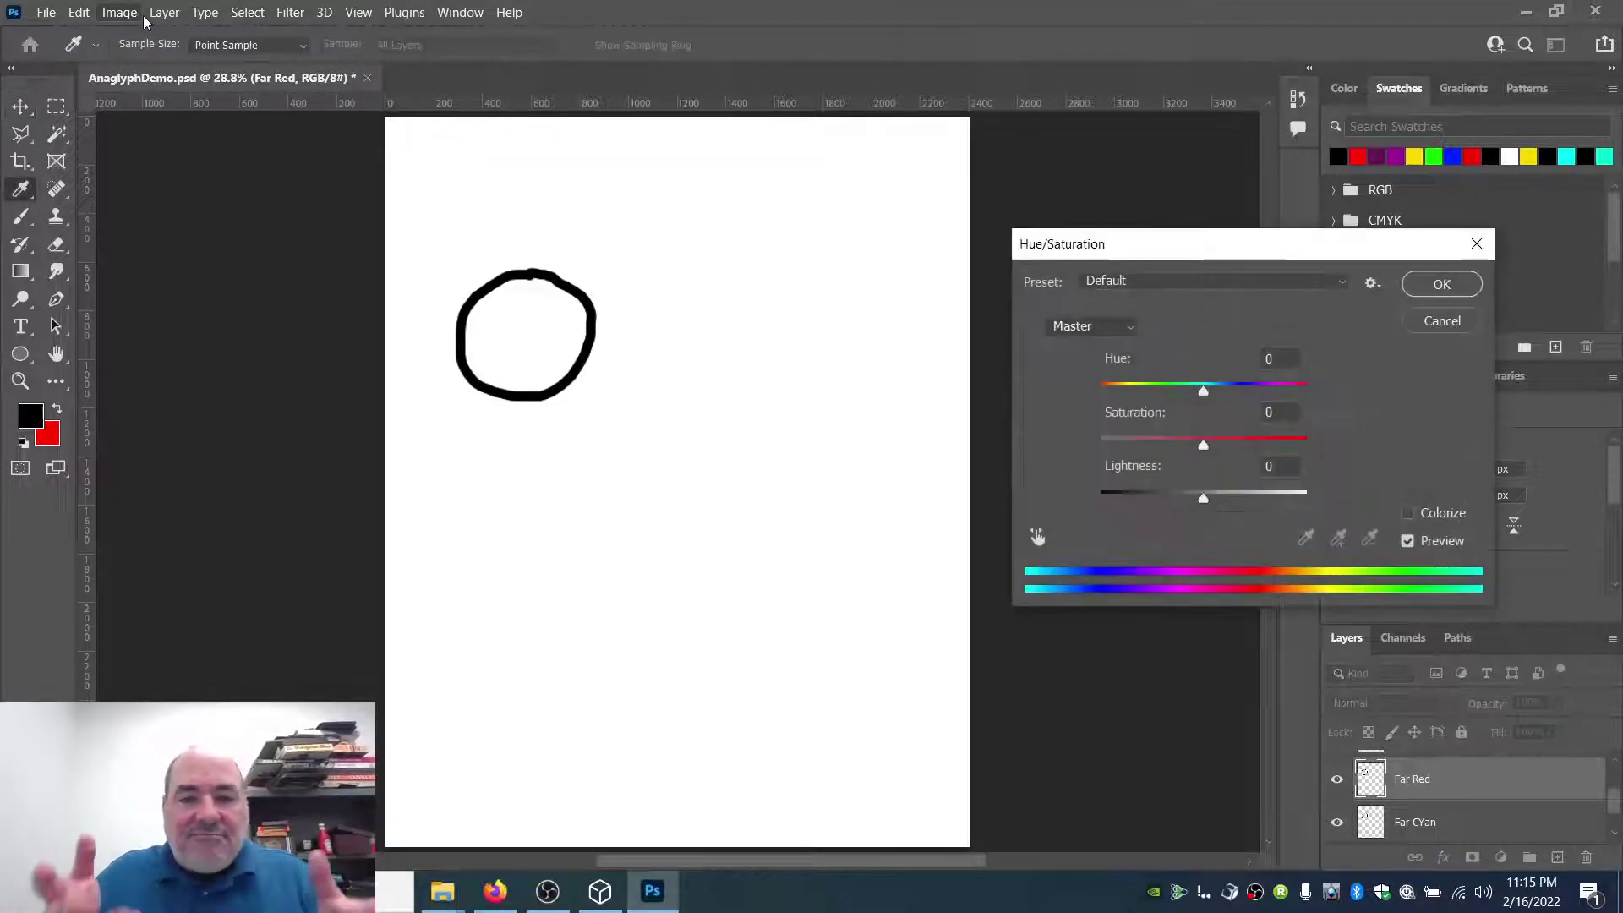
left_click(1407, 513)
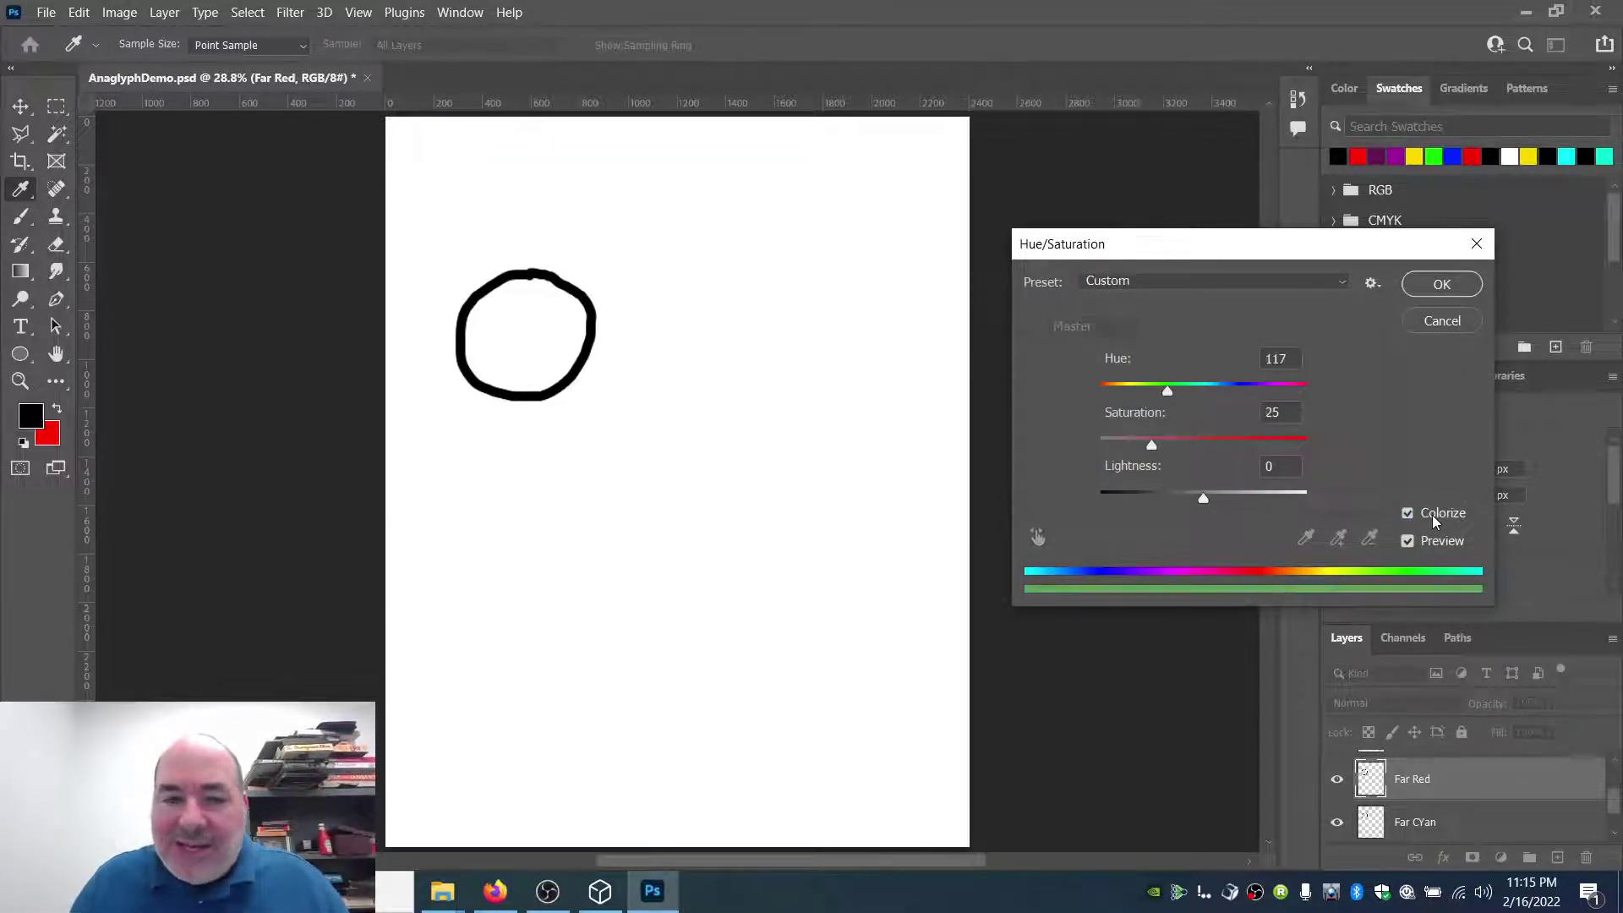
left_click_drag(1203, 253, 1086, 244)
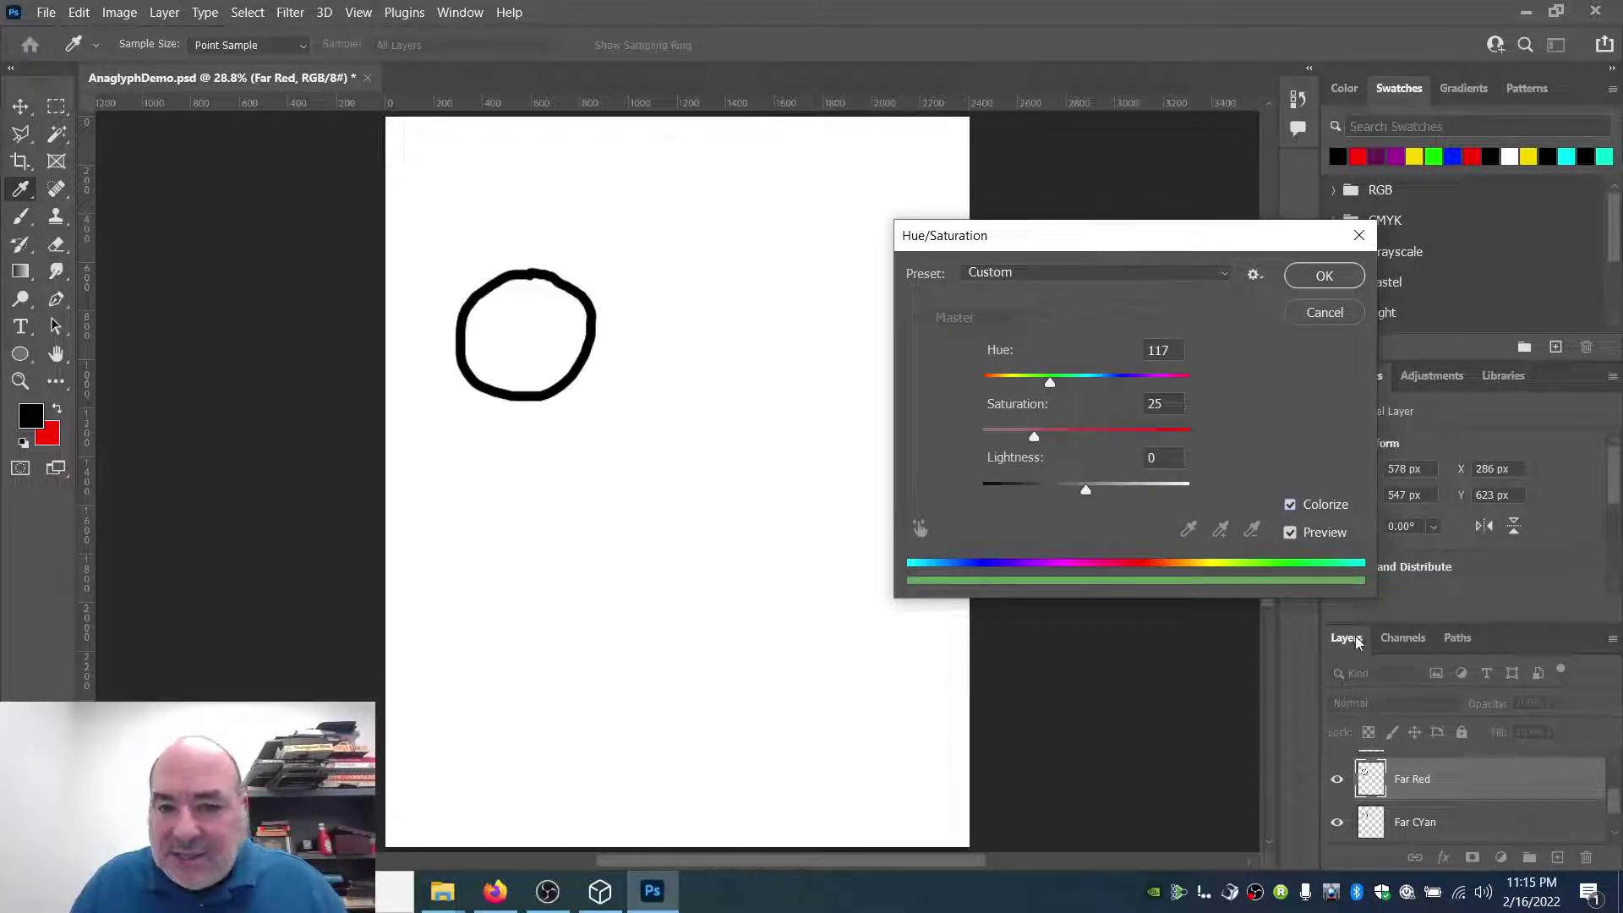
scroll(1451, 759, "up", 1)
scroll(1451, 759, "down", 1)
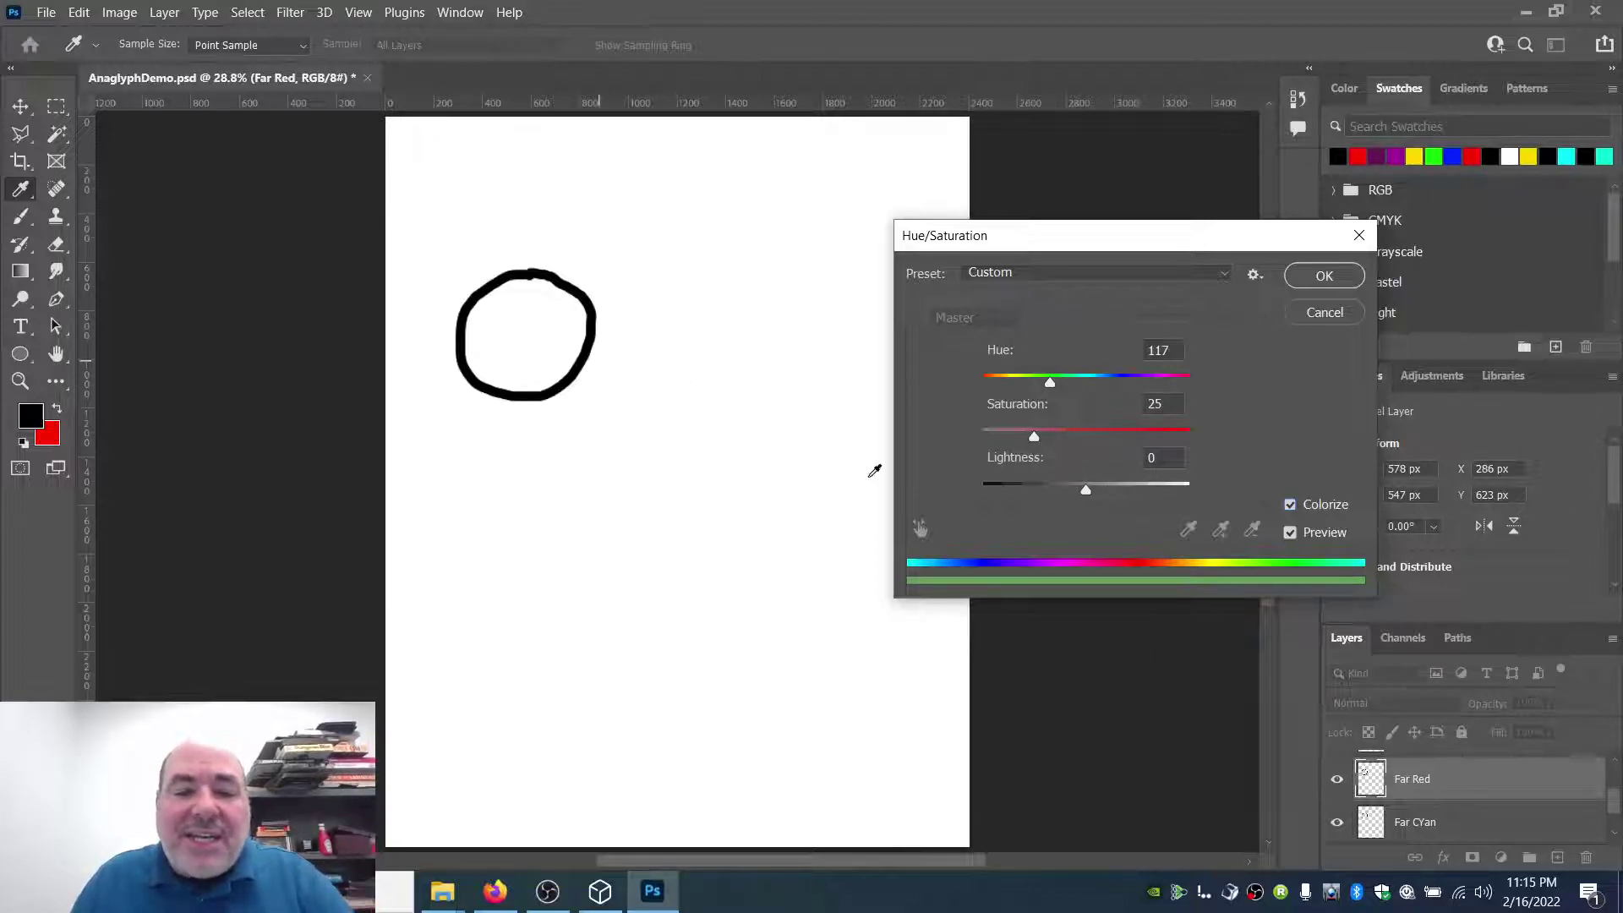
Step: Colorize the Far Red circle with Lightness 50, Saturation 100 and Hue 0, and hide the Far Red layer
left_click(1165, 459)
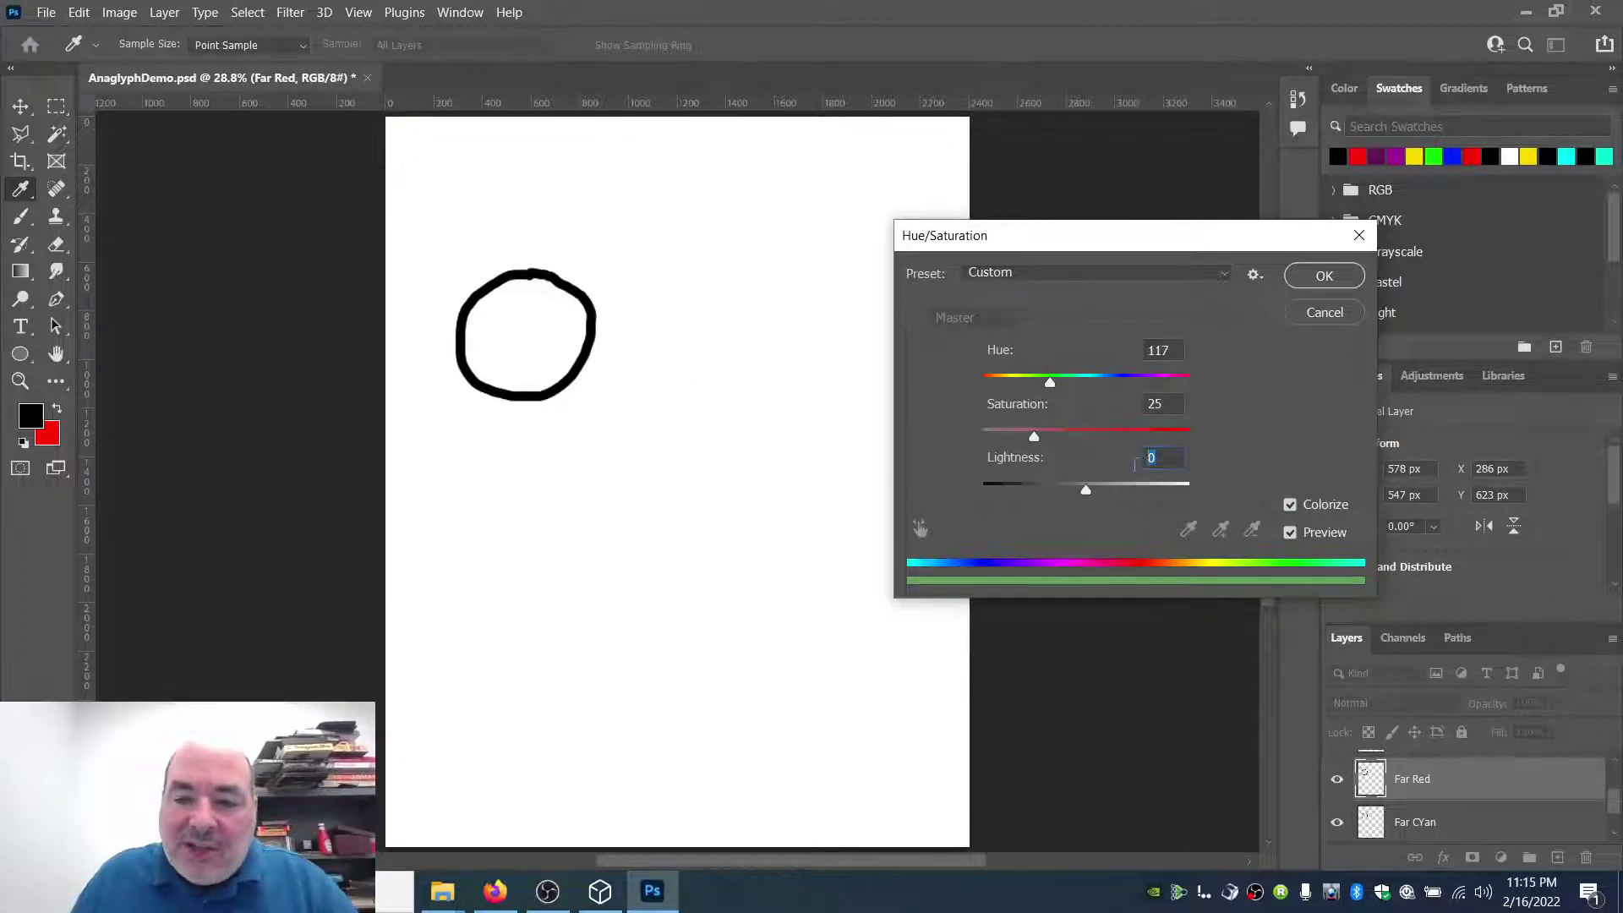
type("50")
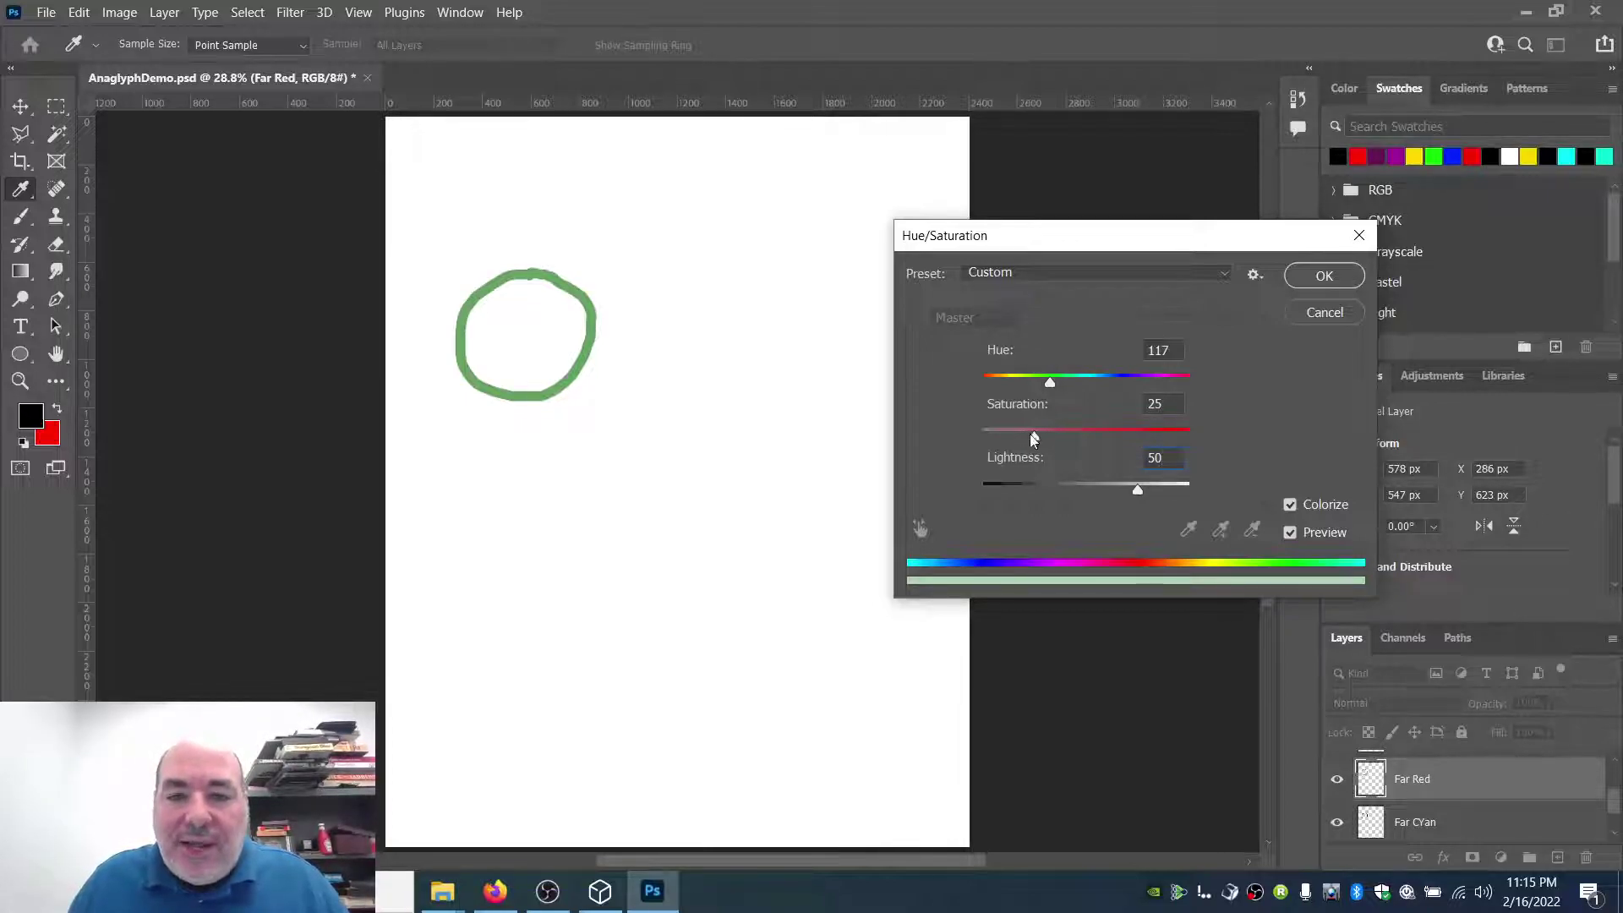
left_click_drag(1036, 437, 1187, 439)
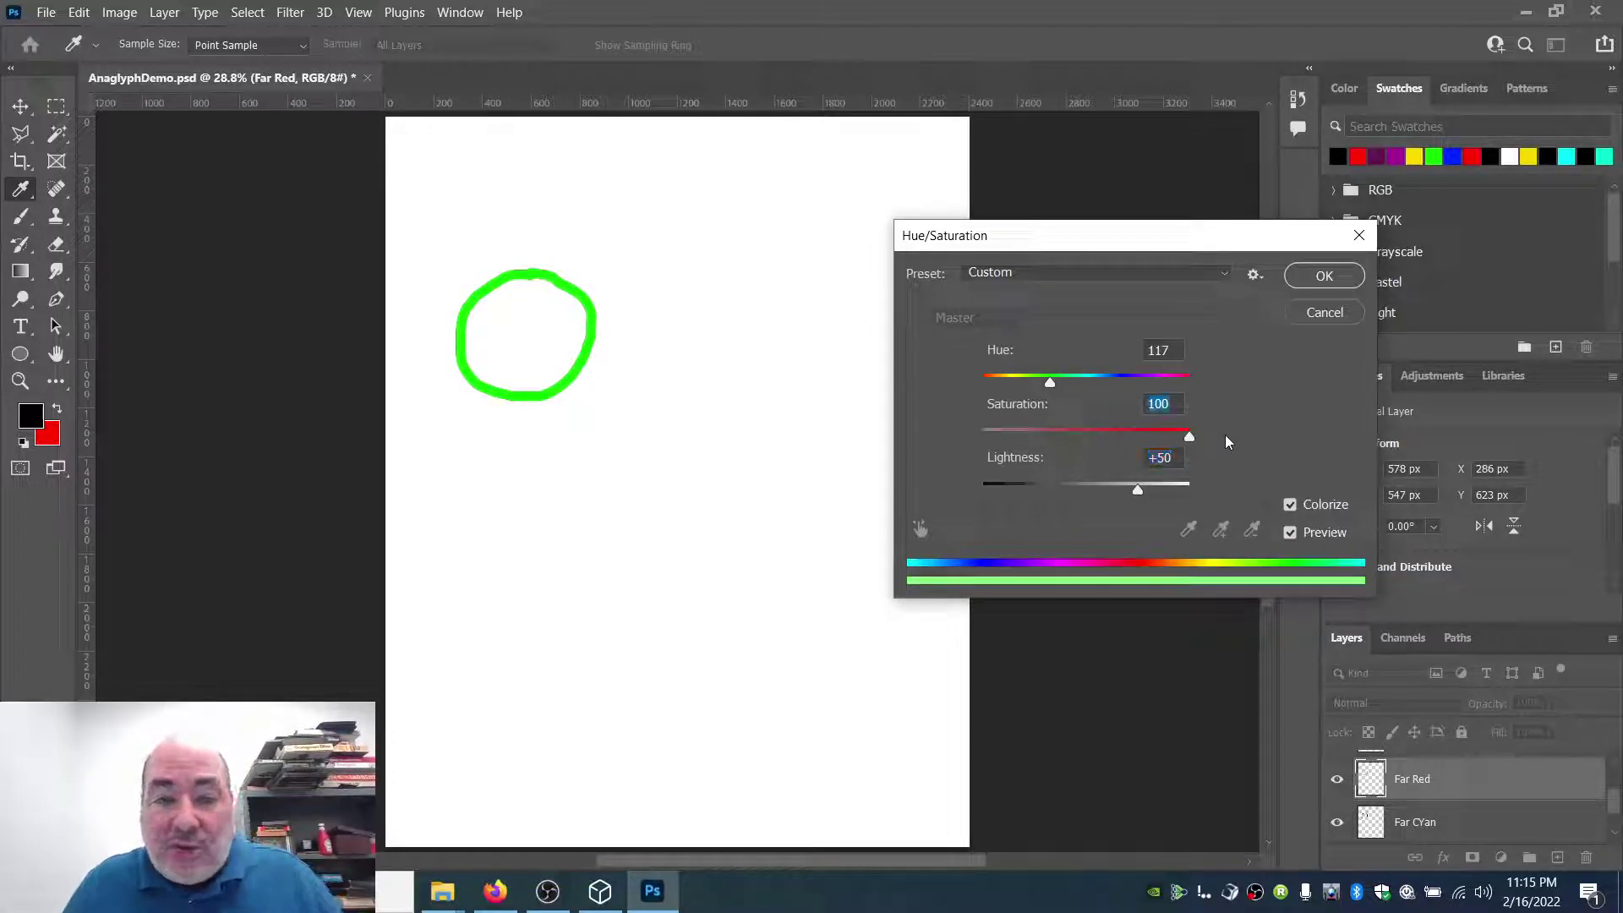
left_click_drag(1051, 384, 944, 394)
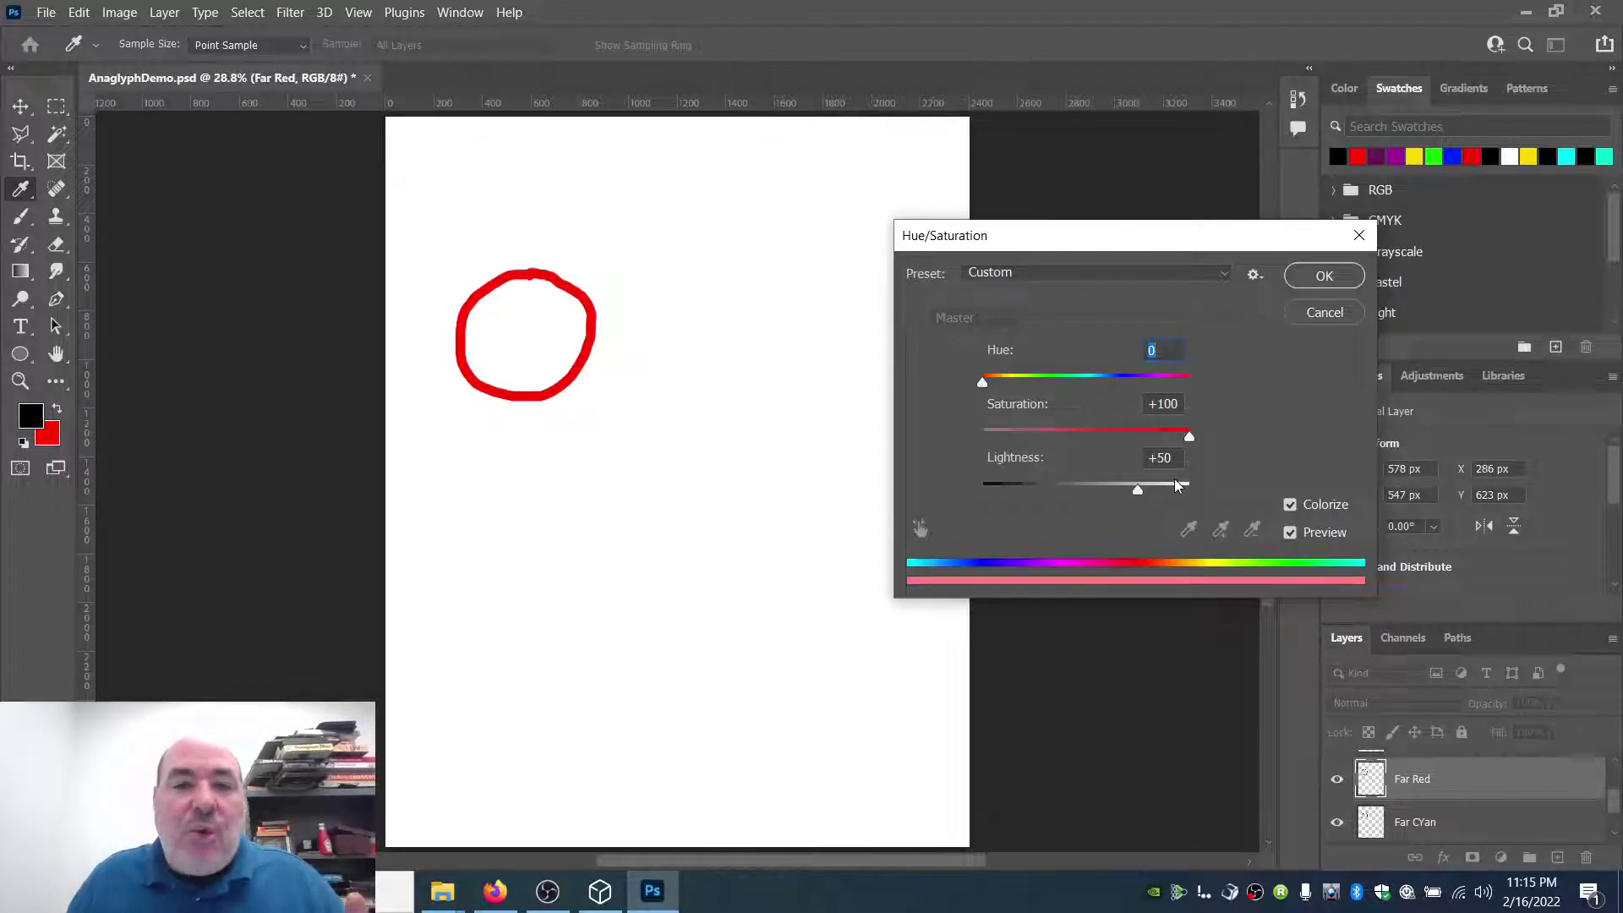
left_click(1323, 275)
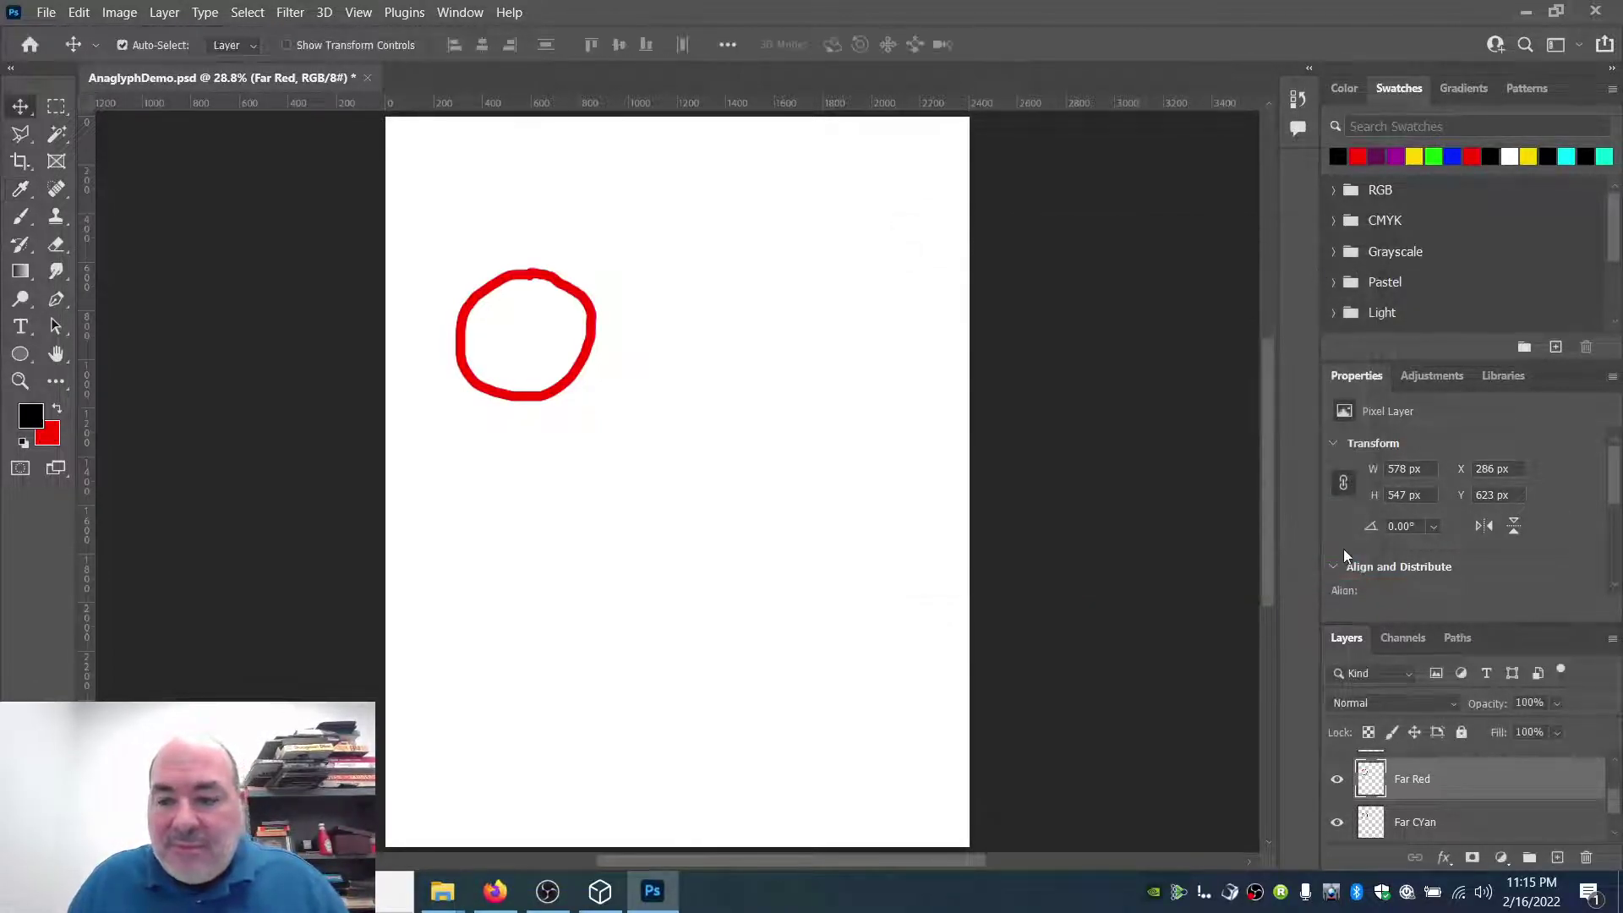
left_click(1337, 778)
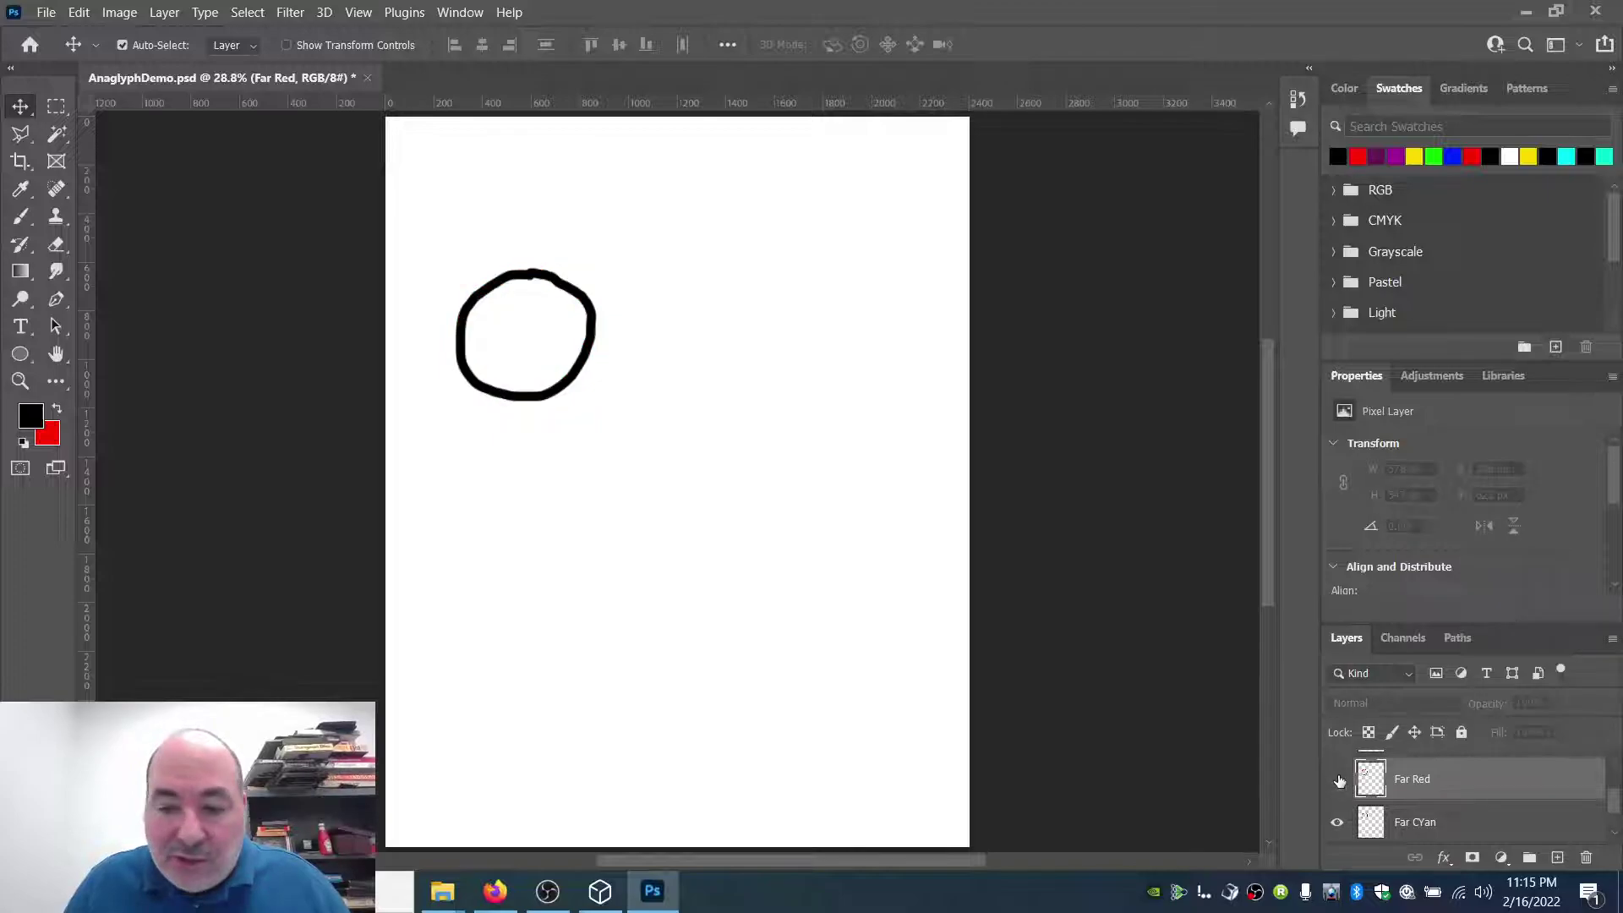
Step: Colorize the Far CYan circle with Hue 180, Saturation 100 and Lightness 50 using Hue/Saturation
left_click(1423, 830)
key("ctrl+u")
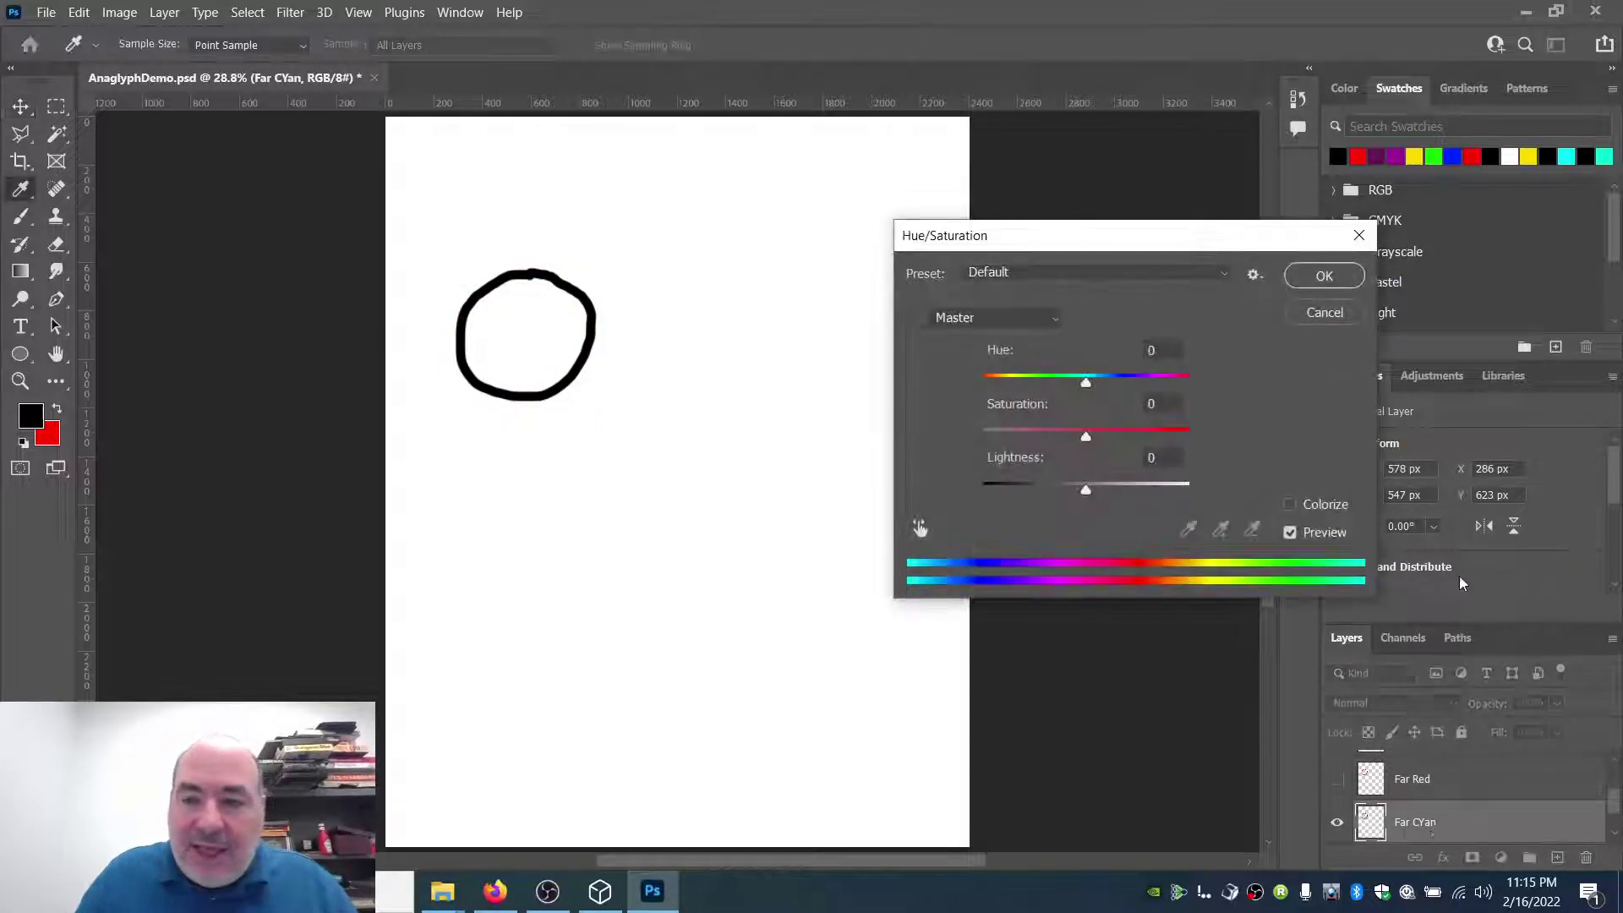
left_click(1290, 504)
double_click(1173, 349)
type("180")
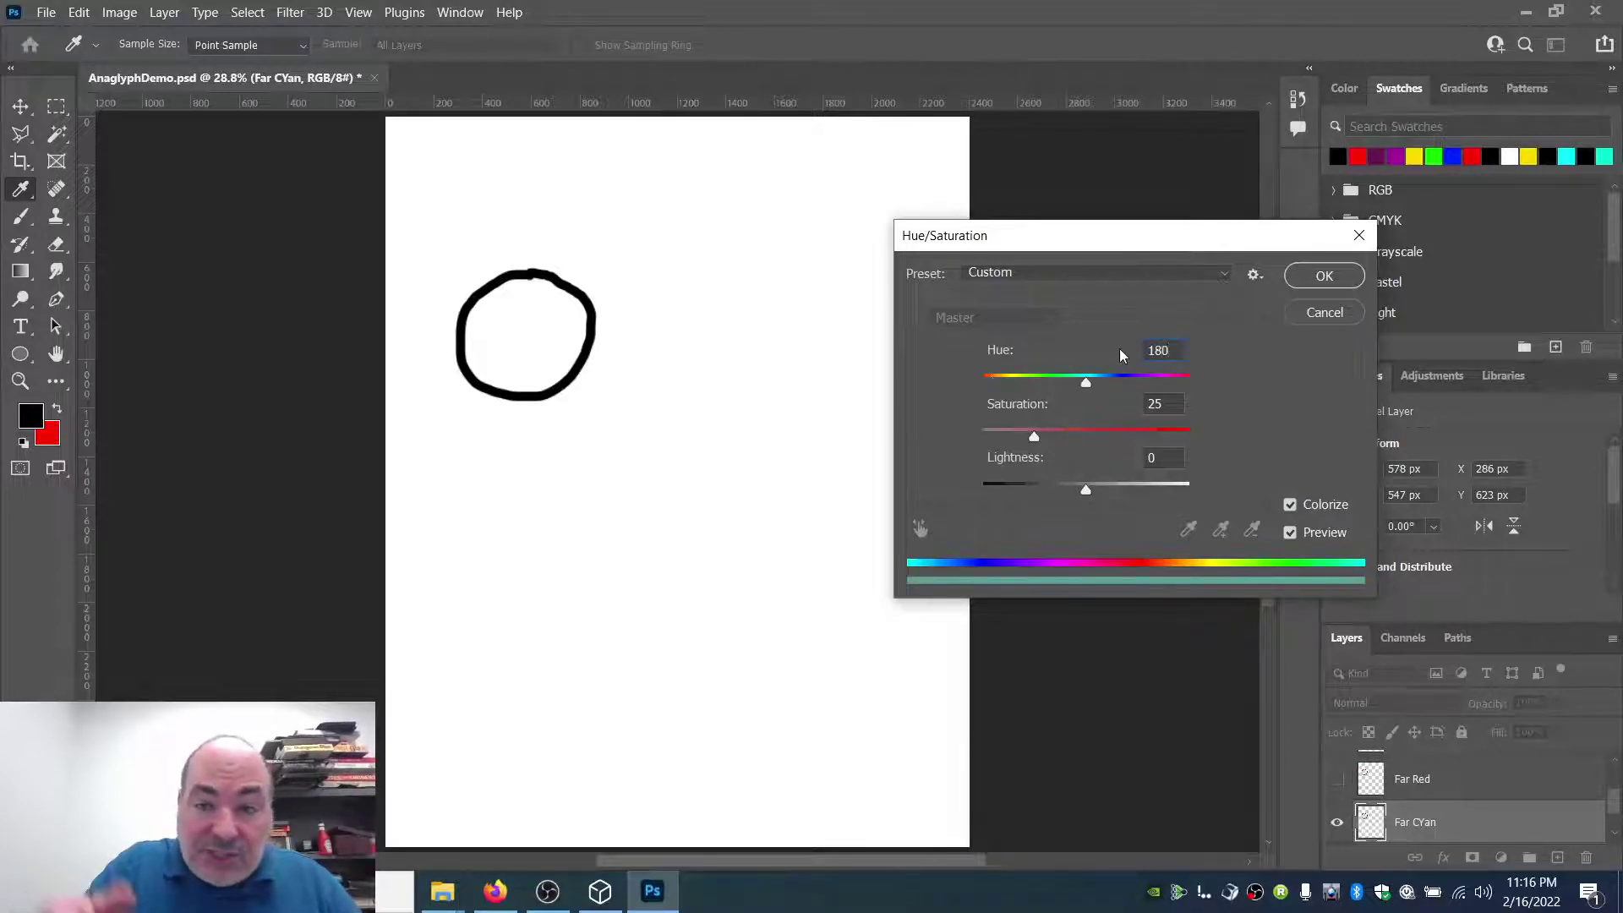
key("Tab")
type("100")
key("Tab")
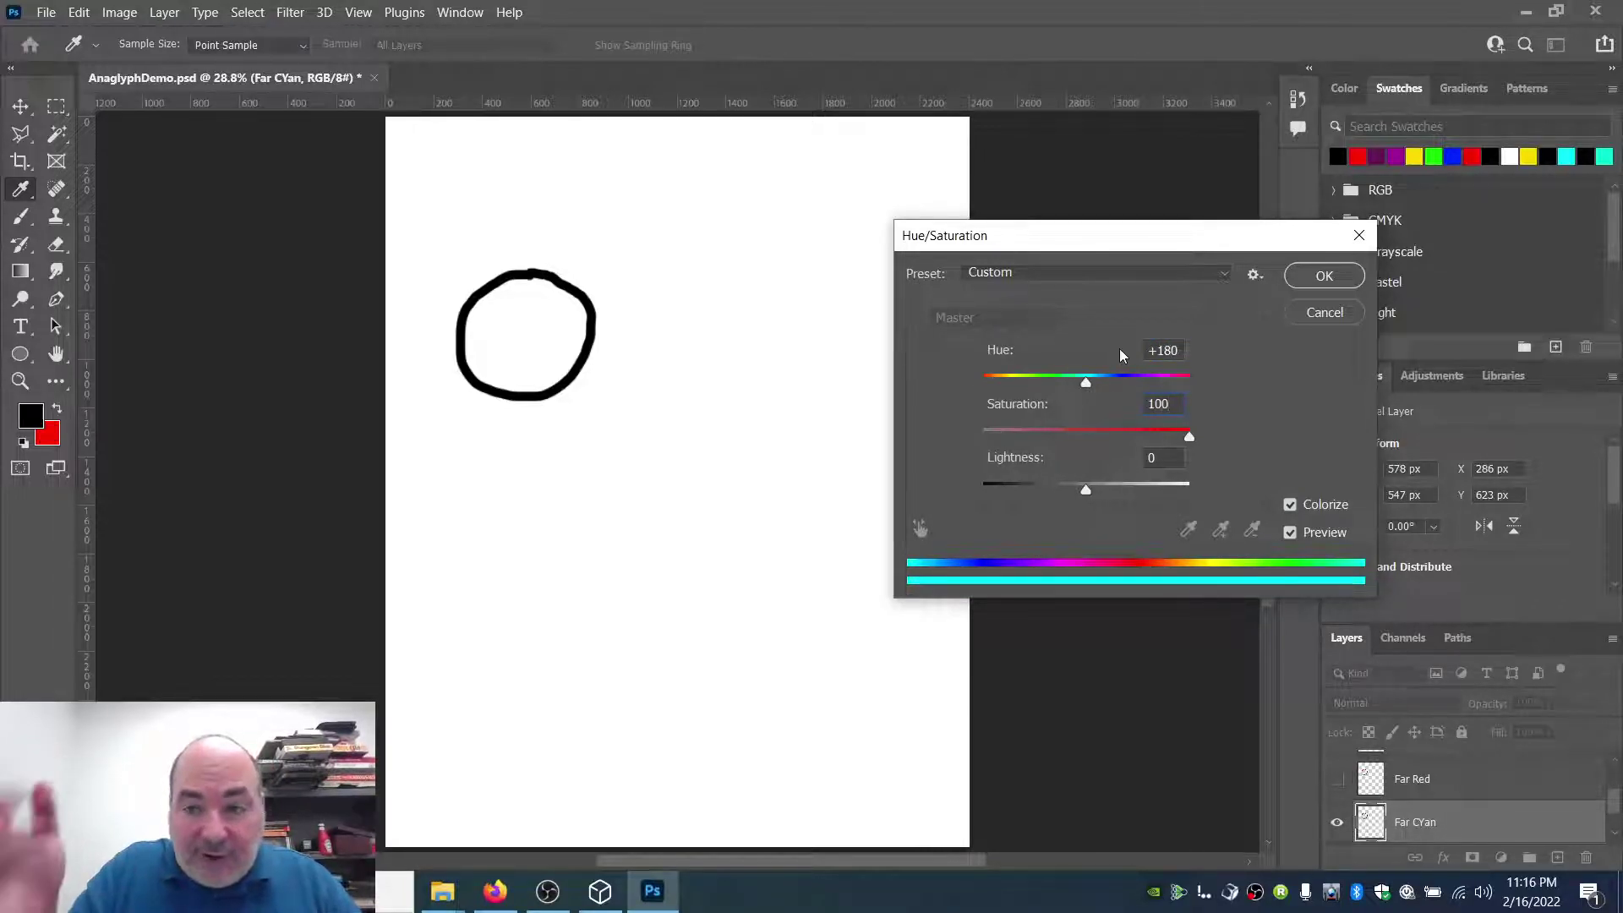
type("50")
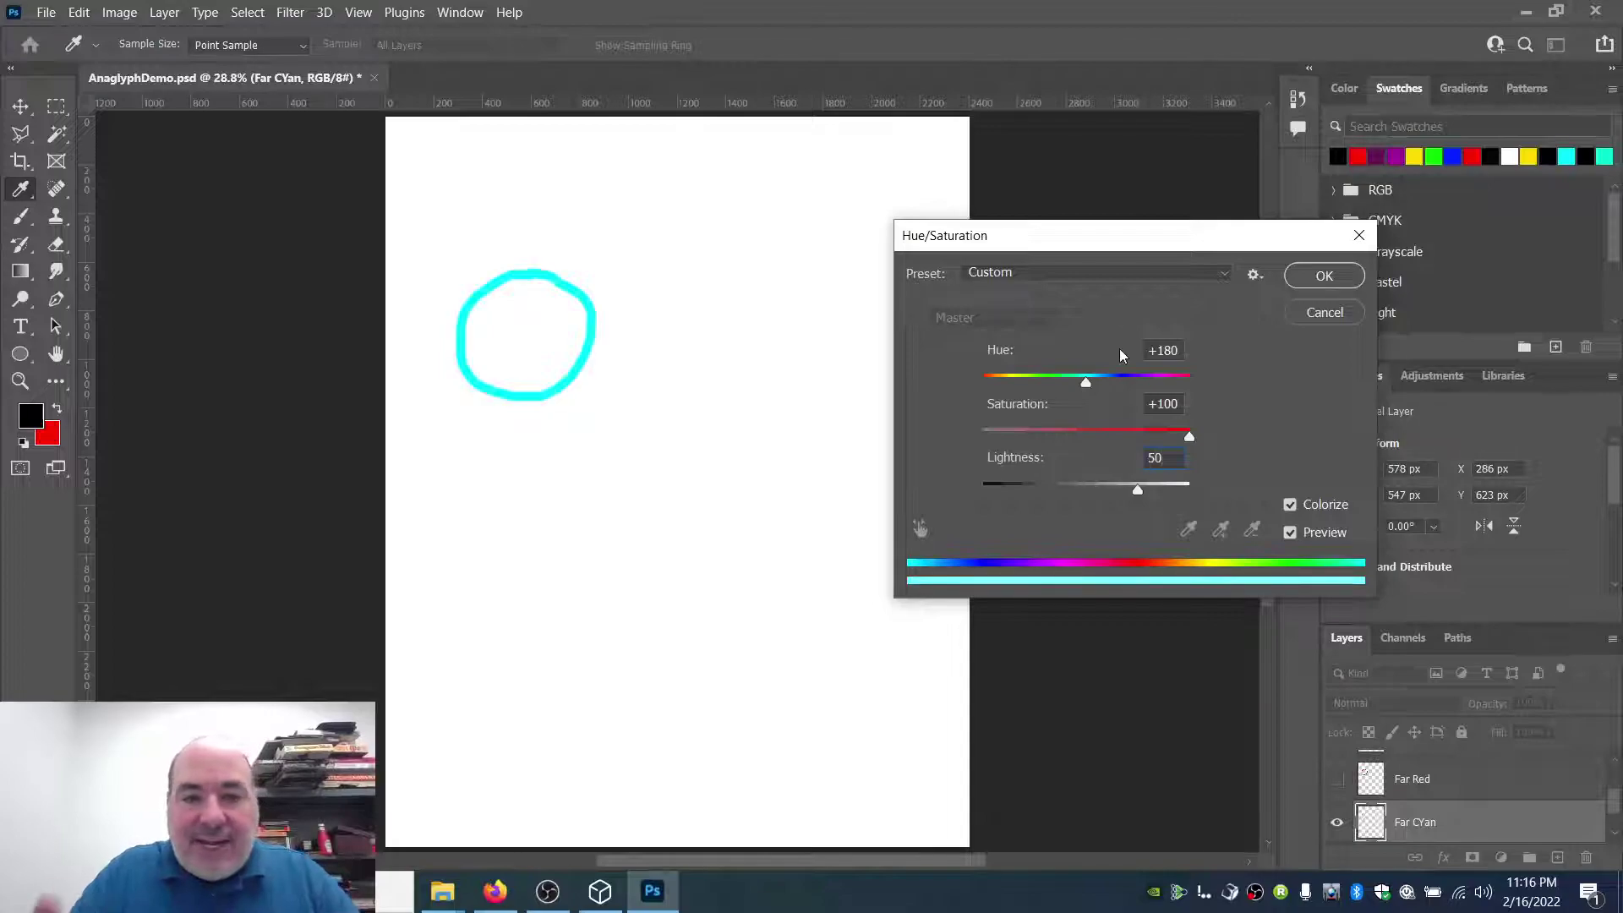
left_click(1325, 277)
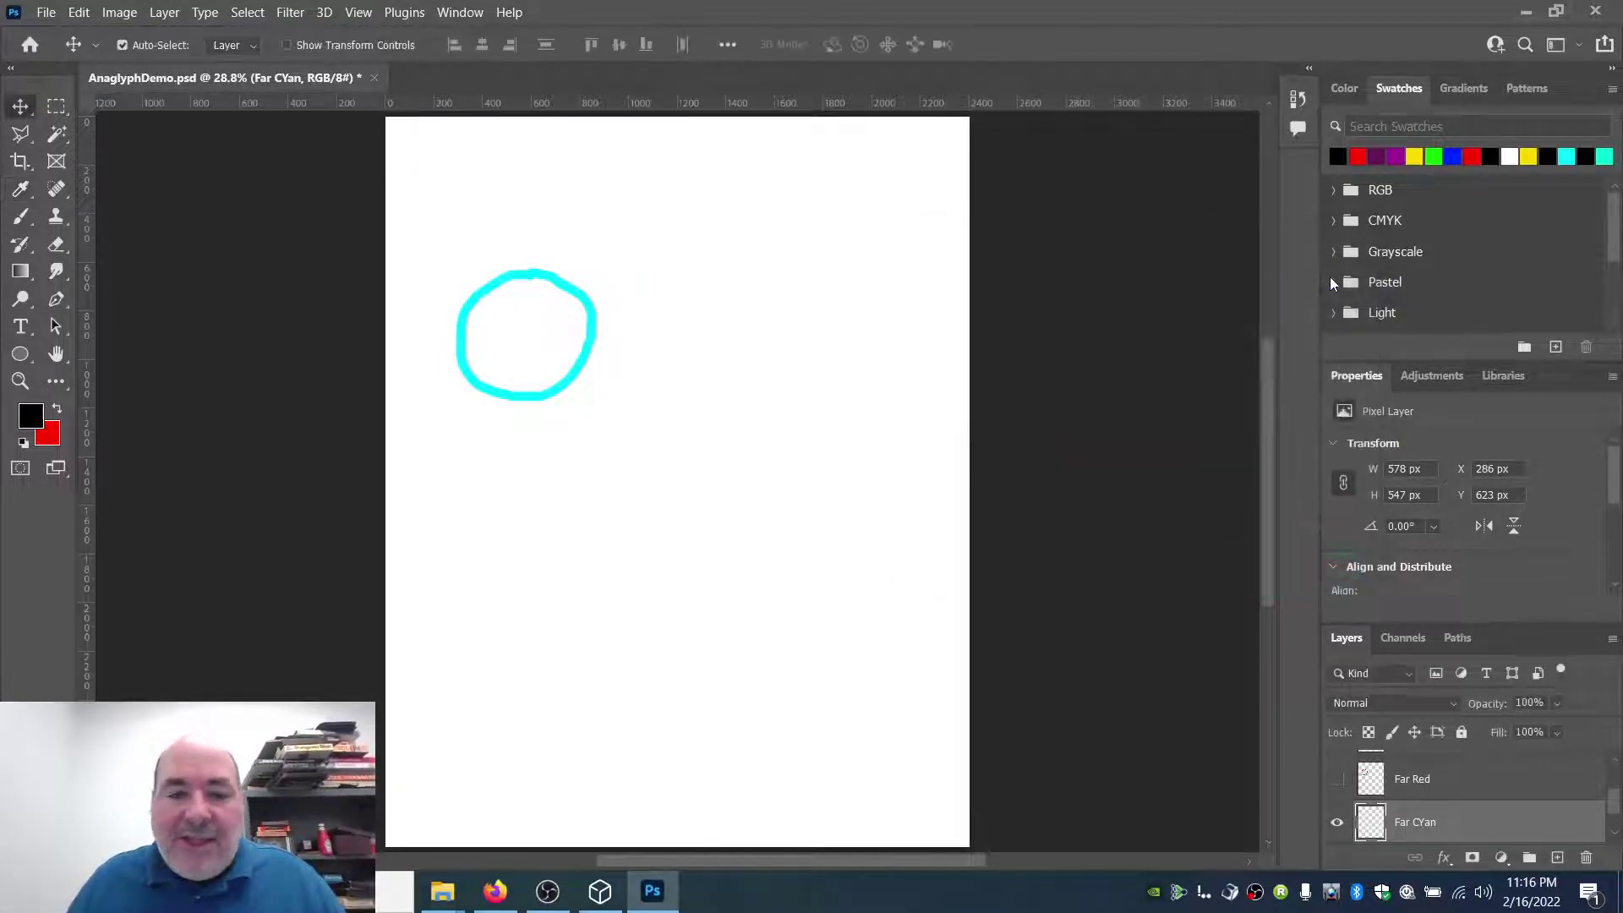
Step: Show the Far Red layer again and set its blending mode to Multiply
left_click(1336, 779)
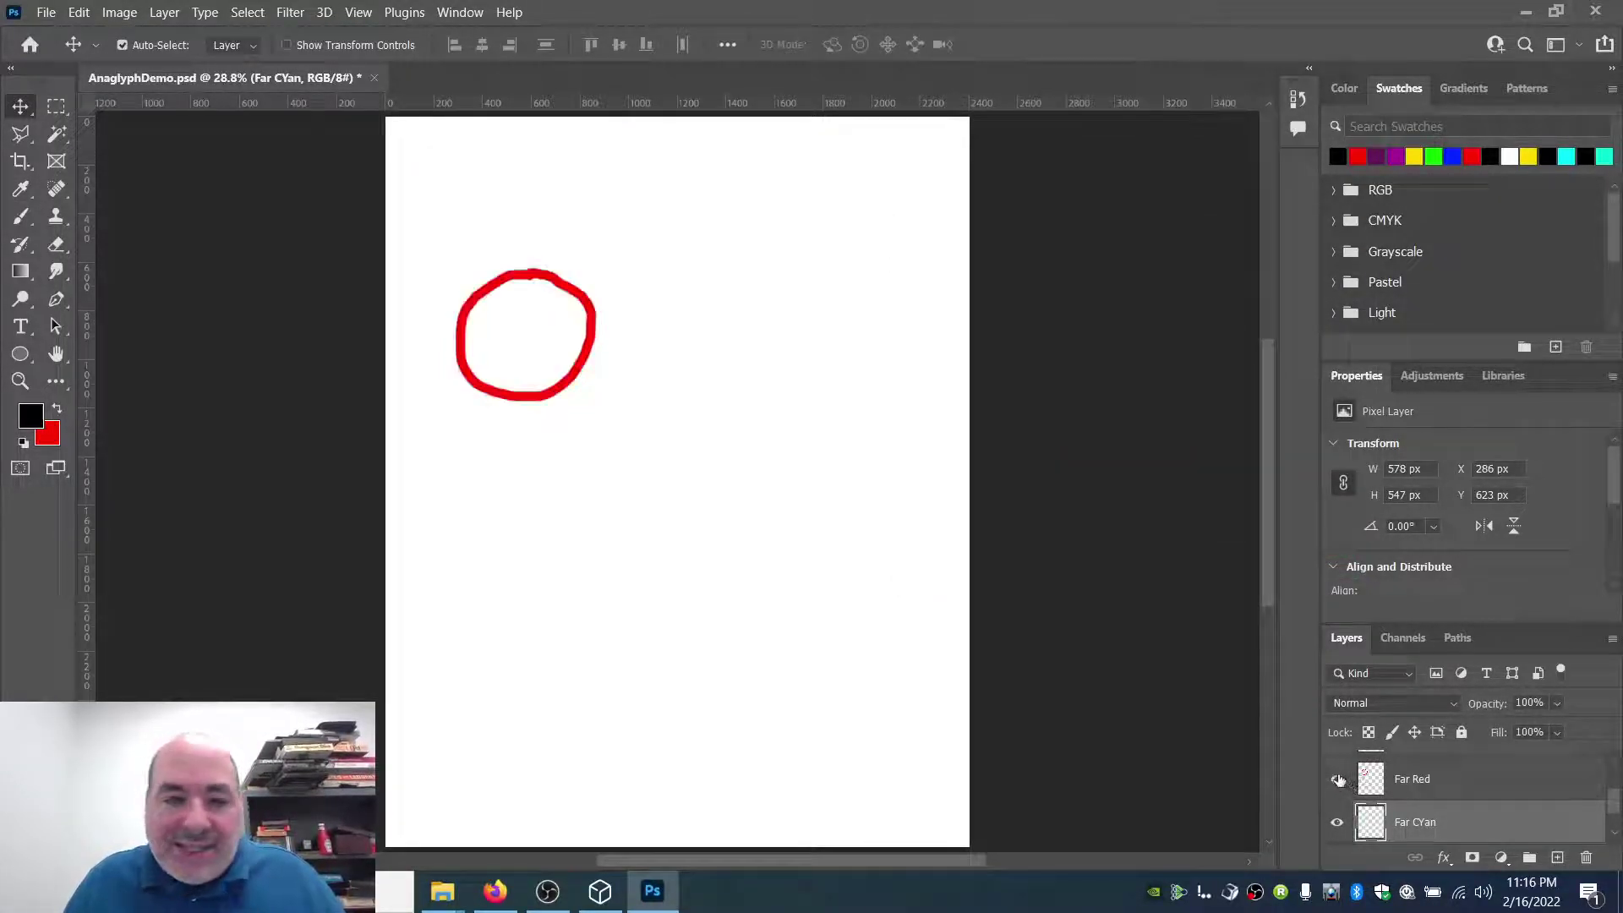
left_click(1464, 780)
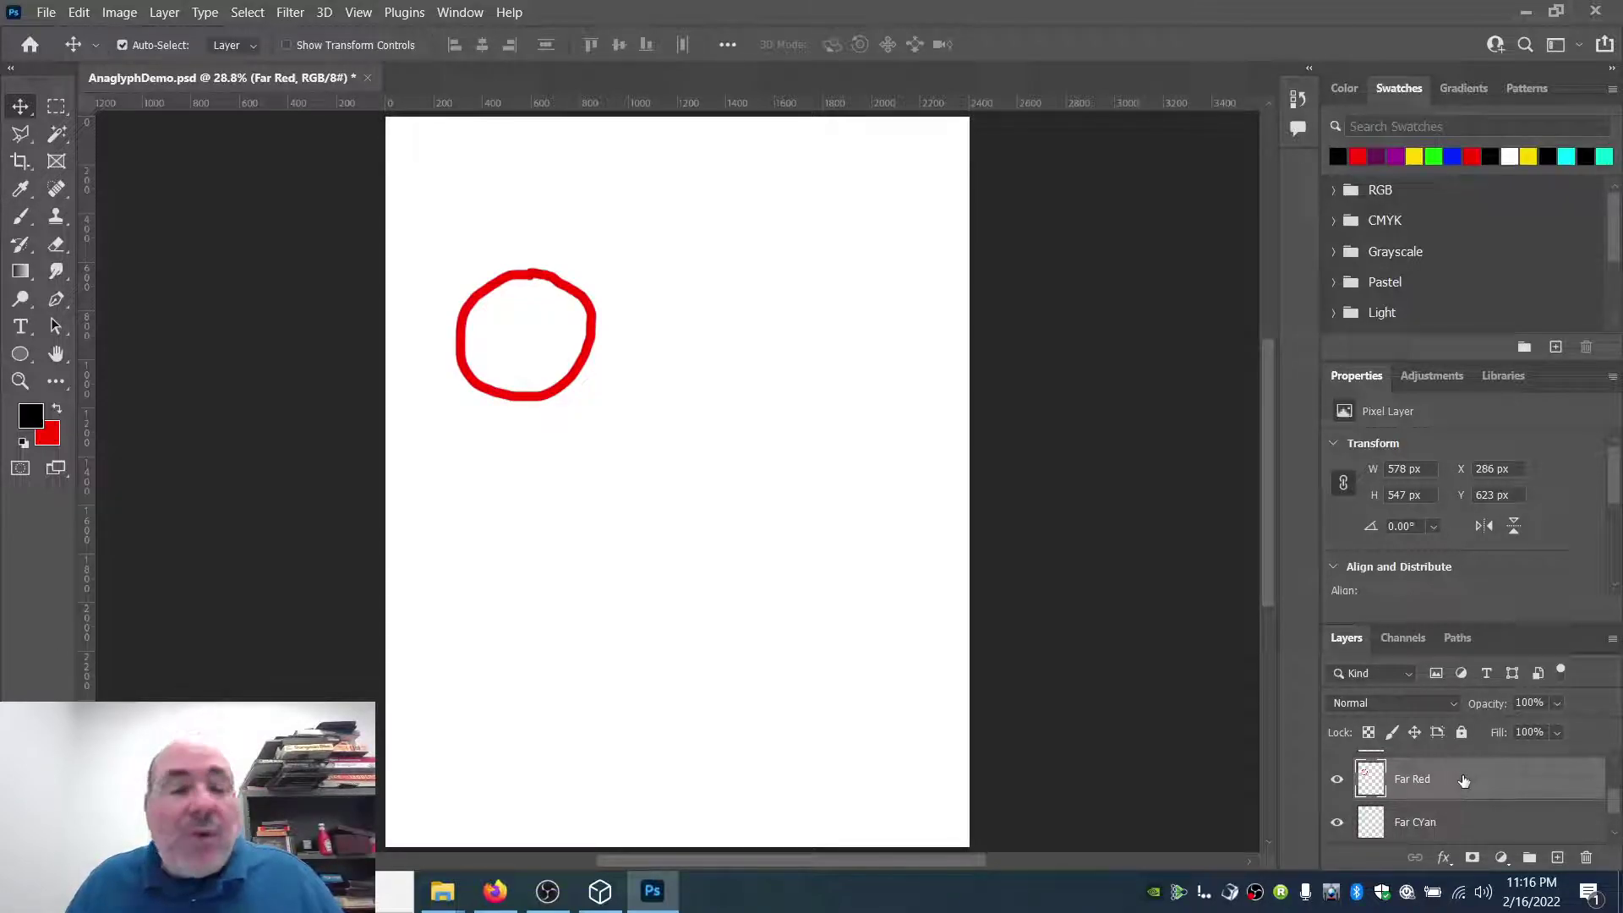
left_click(1418, 702)
left_click(1390, 425)
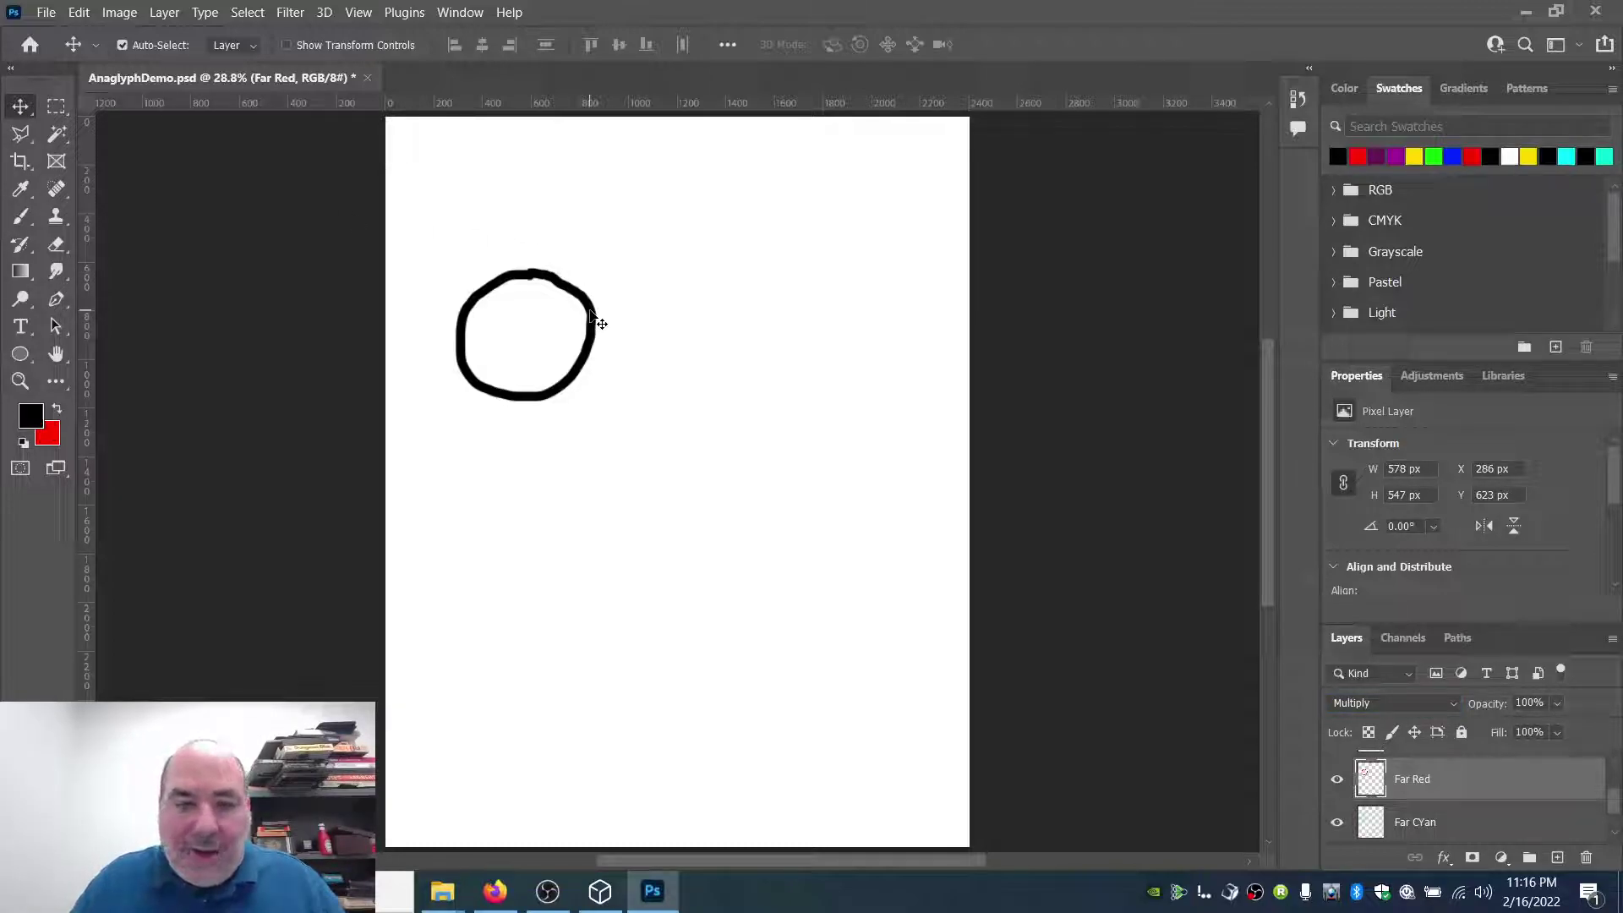
Step: Nudge the Far Red circle to the right of the cyan one, to about X 313 px
key("Right")
key("Right")
key("Right")
key("Right")
key("Right")
key("Right")
key("Right")
key("Right")
key("Right")
key("Right")
key("Right")
key("Right")
key("Right")
key("Right")
key("Right")
key("Right")
key("Right")
key("Right")
key("Right")
key("Right")
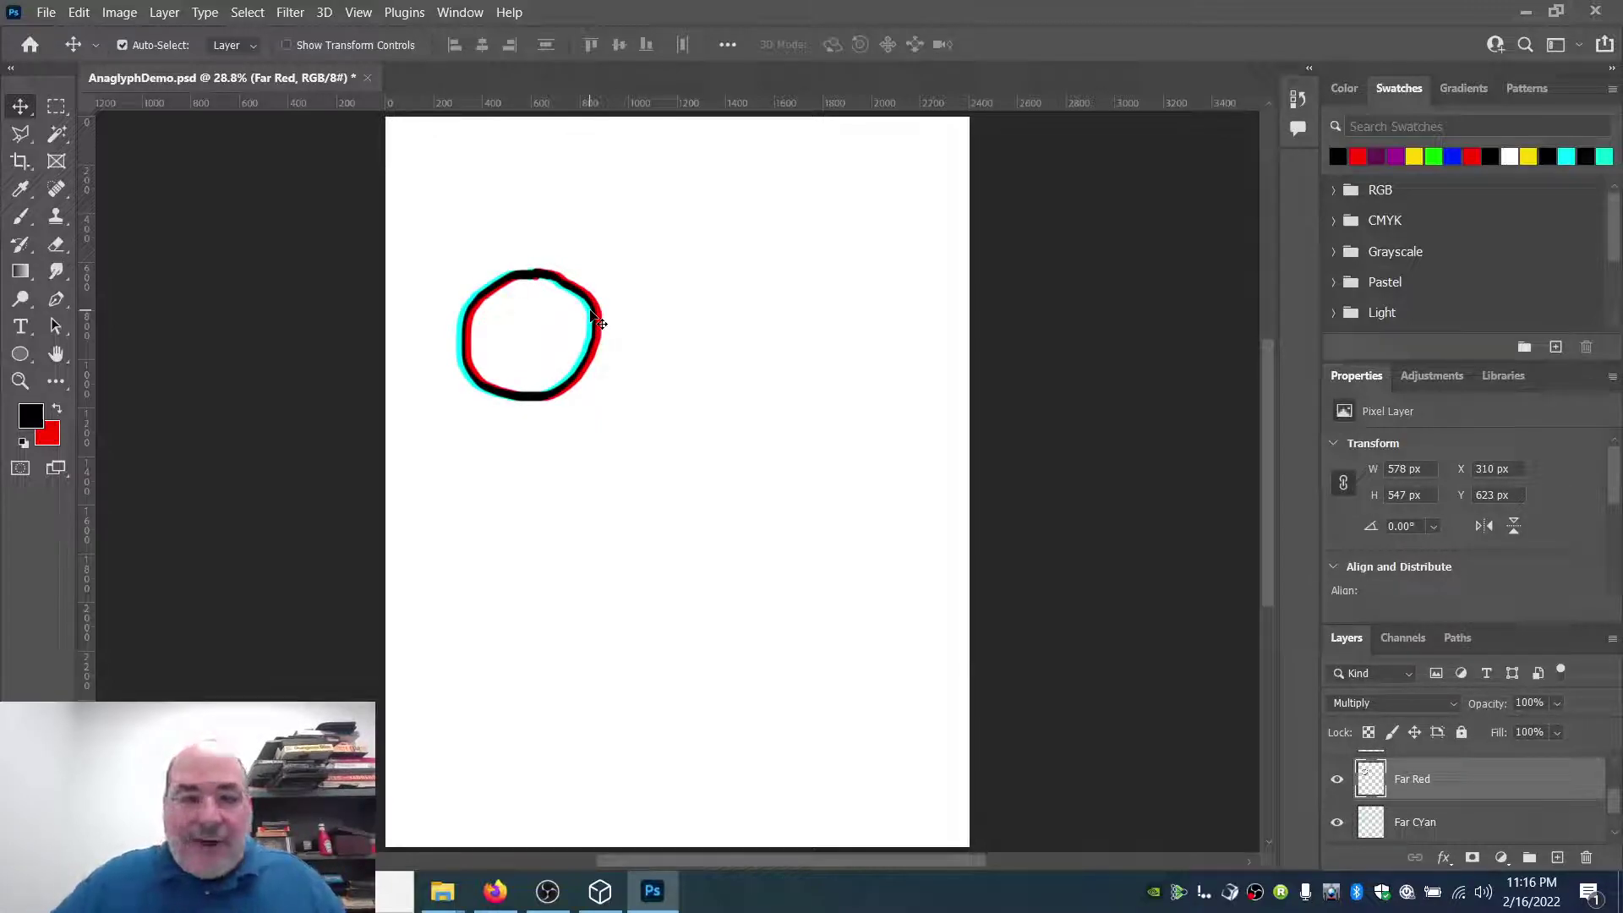
key("Right")
key("Right")
key("Right")
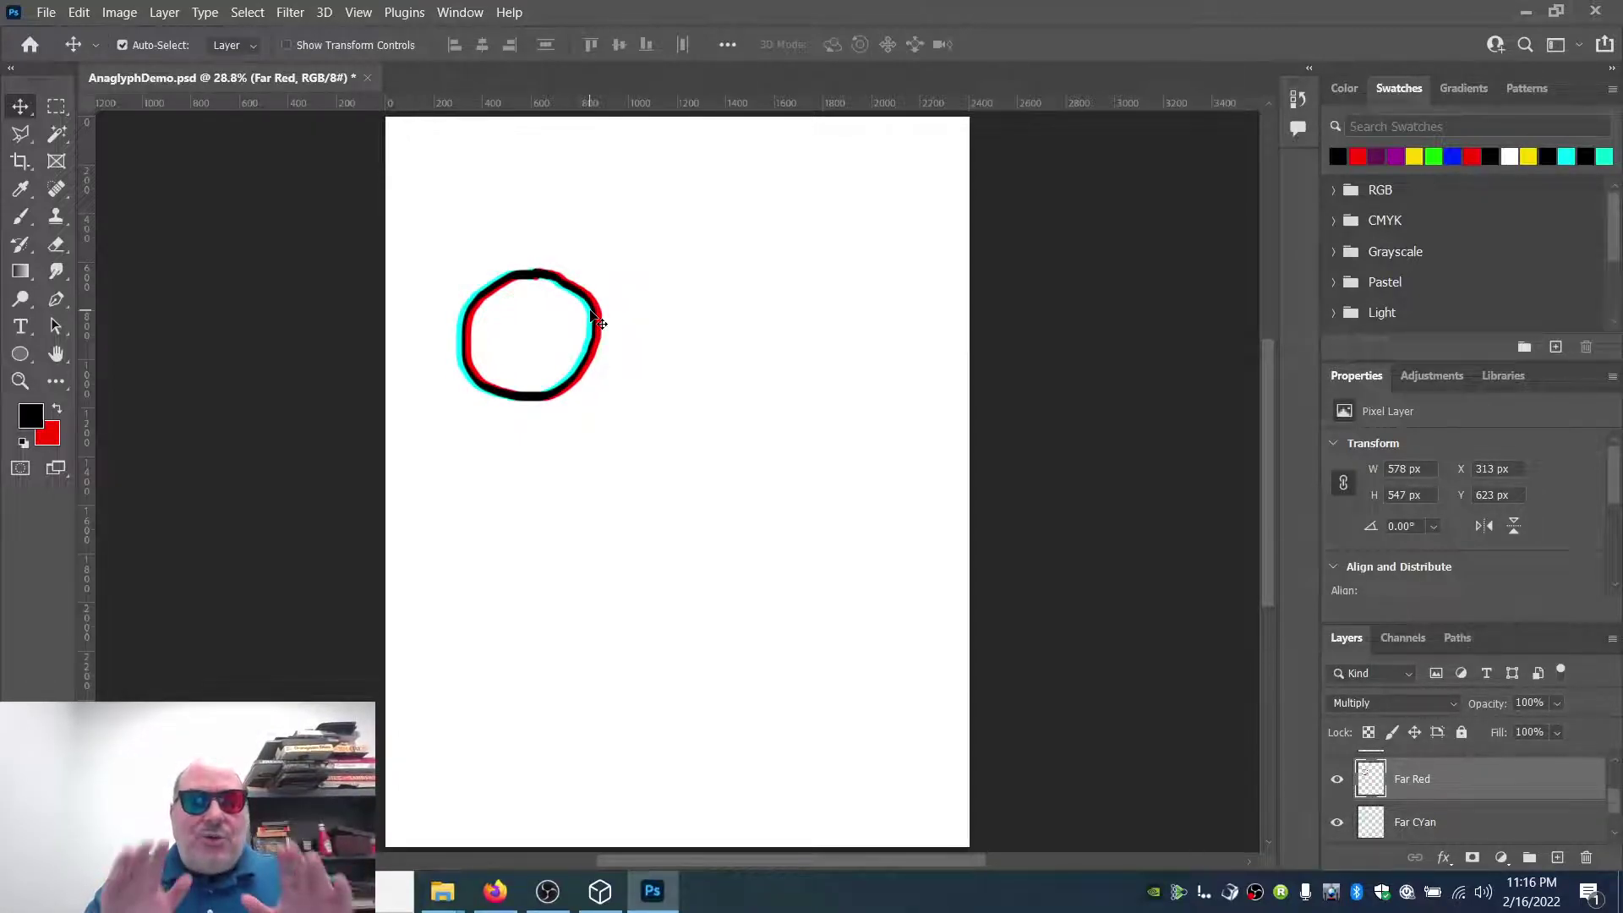
Step: Nudge the Far Red circle to the left of the cyan one, to about X 249 px
key("Left")
key("Left")
key("Left")
key("Left")
key("Left")
key("Left")
key("Left")
key("Left")
key("Left")
key("Left")
key("Left")
key("Left")
key("Left")
key("Left")
key("Left")
key("Left")
key("Left")
key("Left")
key("Left")
key("Left")
key("Left")
key("Left")
key("Left")
key("Left")
key("Left")
key("Left")
key("Left")
key("Left")
key("Left")
key("Left")
key("Left")
key("Left")
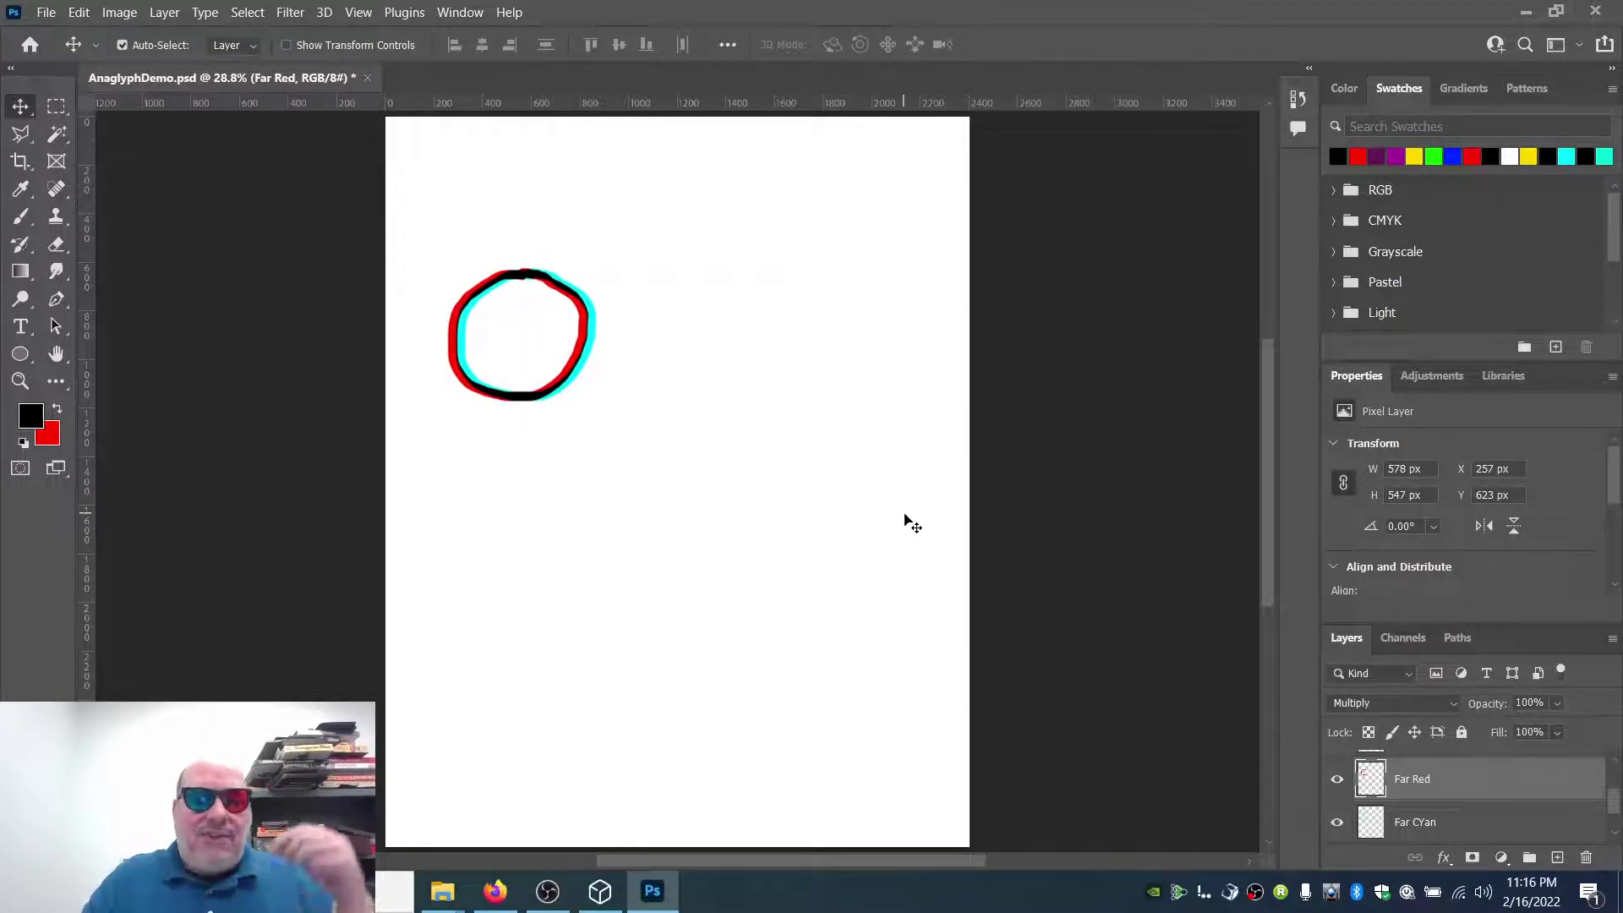
key("Left")
key("Left")
key("Left")
key("Left")
key("Left")
key("Left")
key("Left")
key("Left")
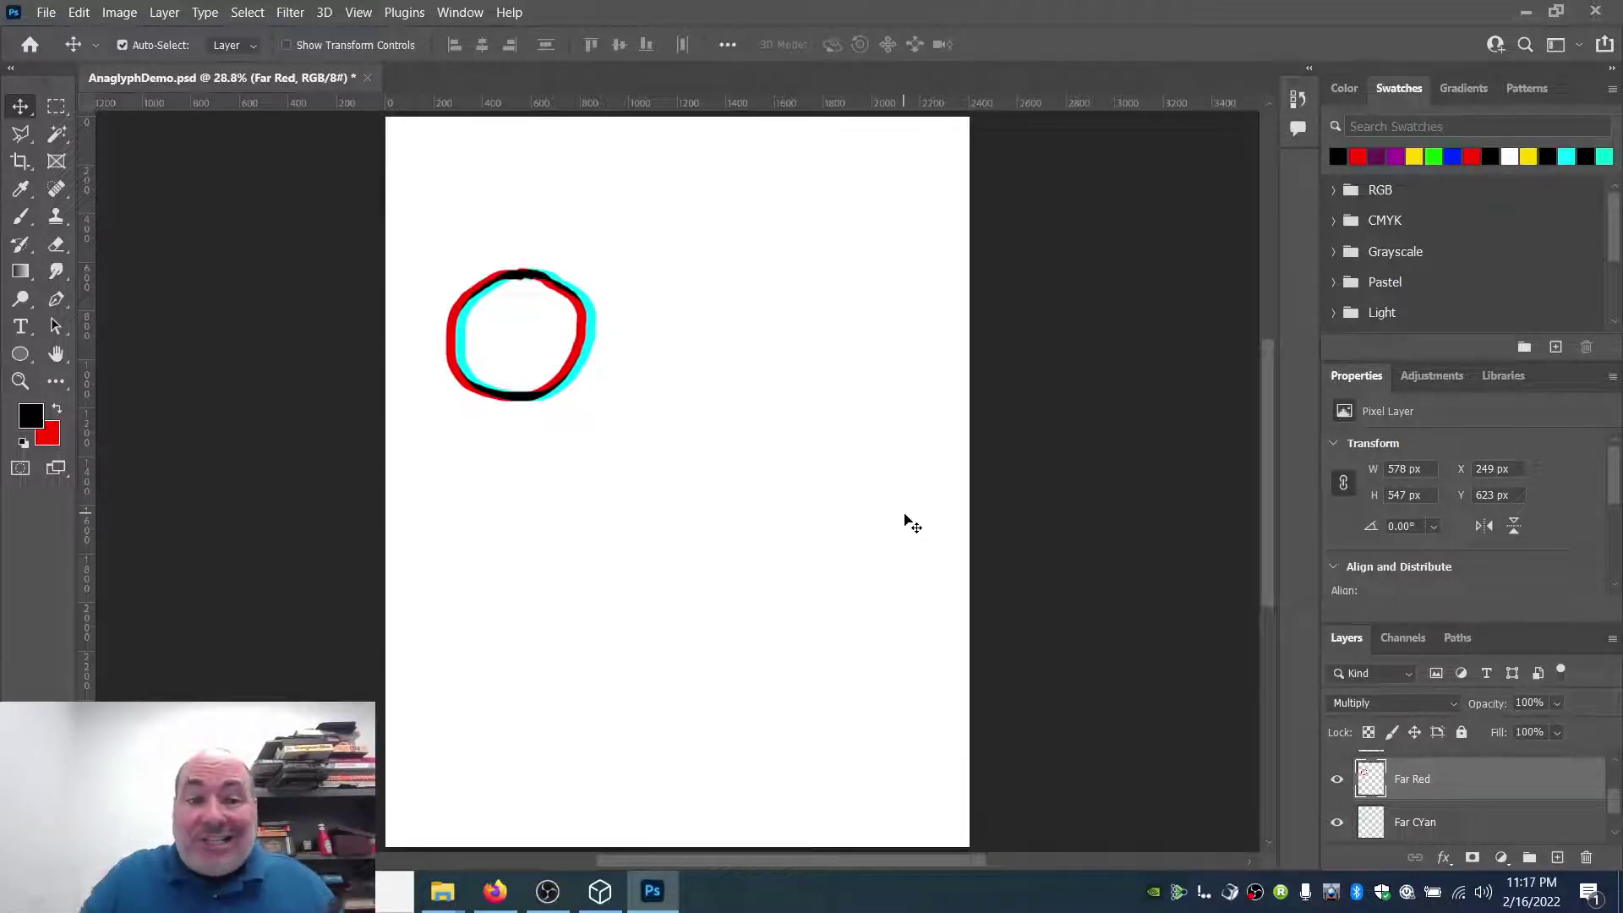
Step: Shift the Far Red circle back to the right, past the cyan one, to about X 321 px
key("Right")
key("Right")
key("Right")
key("Right")
key("Right")
key("Right")
key("Right")
key("Right")
key("Right")
key("Right")
key("Right")
key("Right")
key("Right")
key("Right")
key("Right")
key("Right")
key("Right")
key("Right")
key("Right")
key("Right")
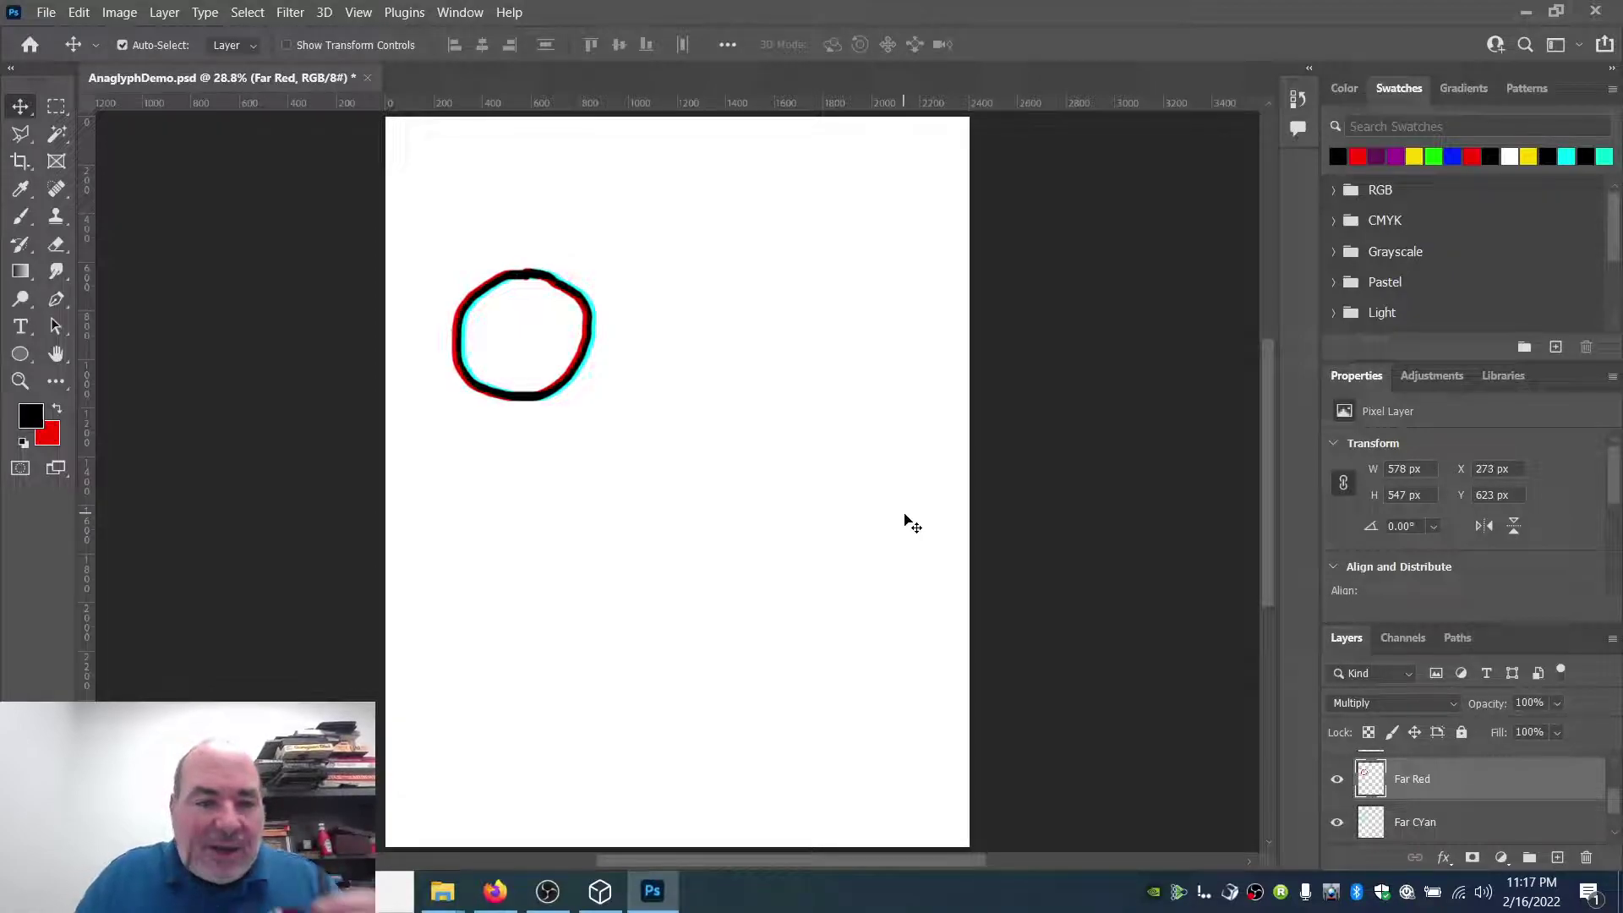
key("Right")
key("Right")
key("Right")
key("Right")
key("Right")
key("Right")
key("Right")
key("Right")
key("Right")
key("Right")
key("Right")
key("Right")
key("Right")
key("Right")
key("Right")
key("Right")
key("Right")
key("Right")
key("Right")
key("Right")
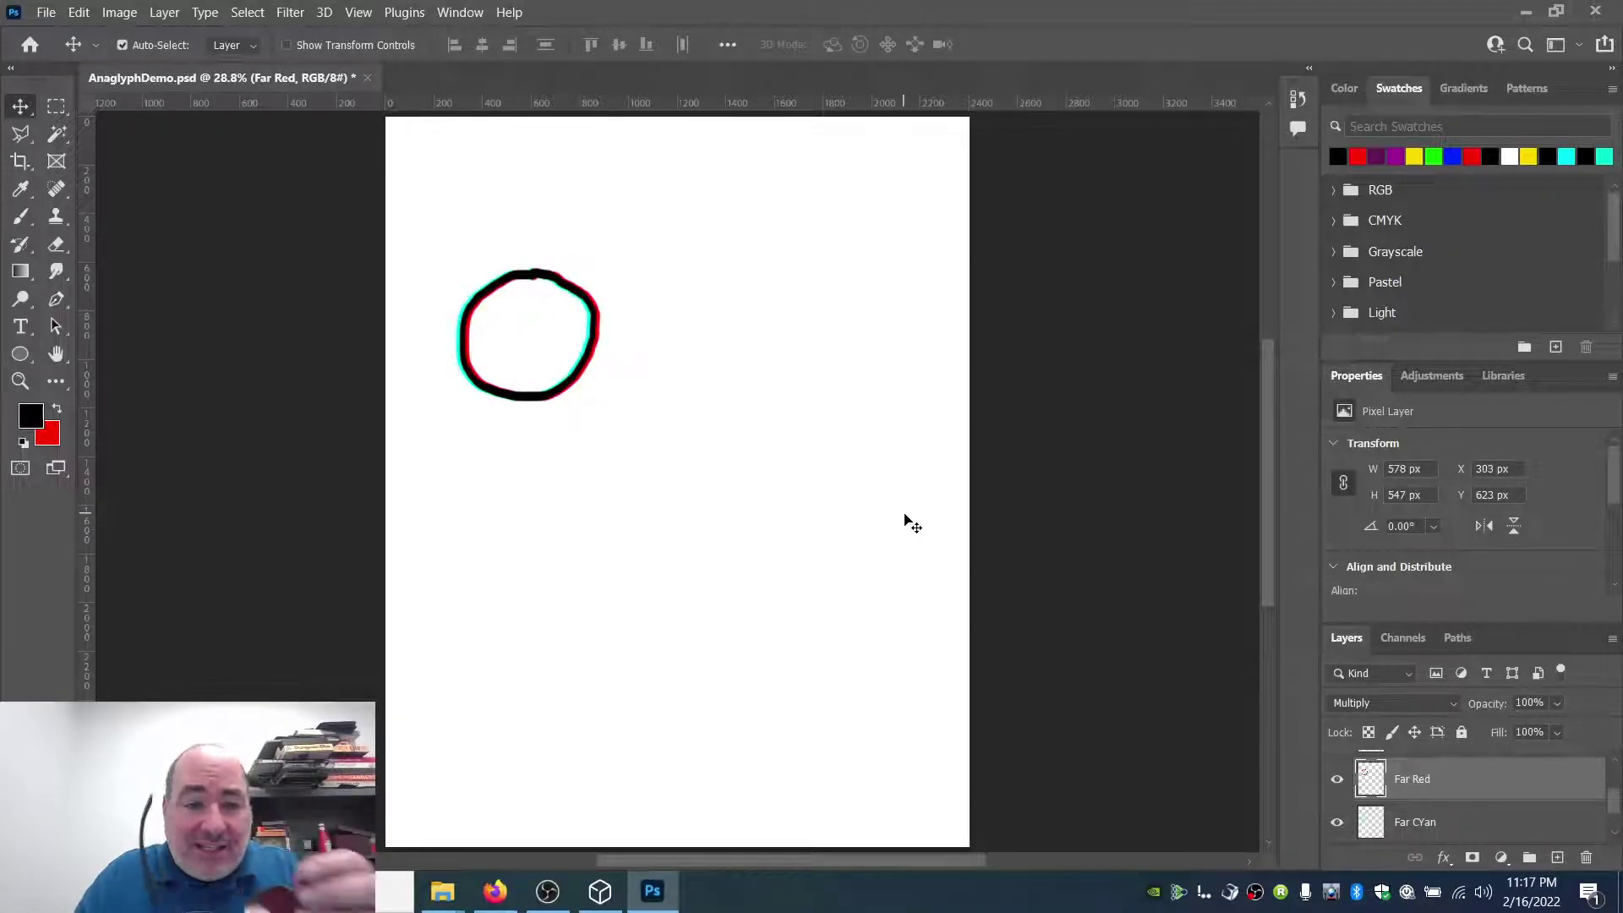
key("Right")
key("Right")
key("Right")
key("Right")
key("Right")
key("Right")
key("Right")
key("Right")
key("Right")
key("Right")
key("Right")
key("Right")
key("Right")
key("Right")
key("Right")
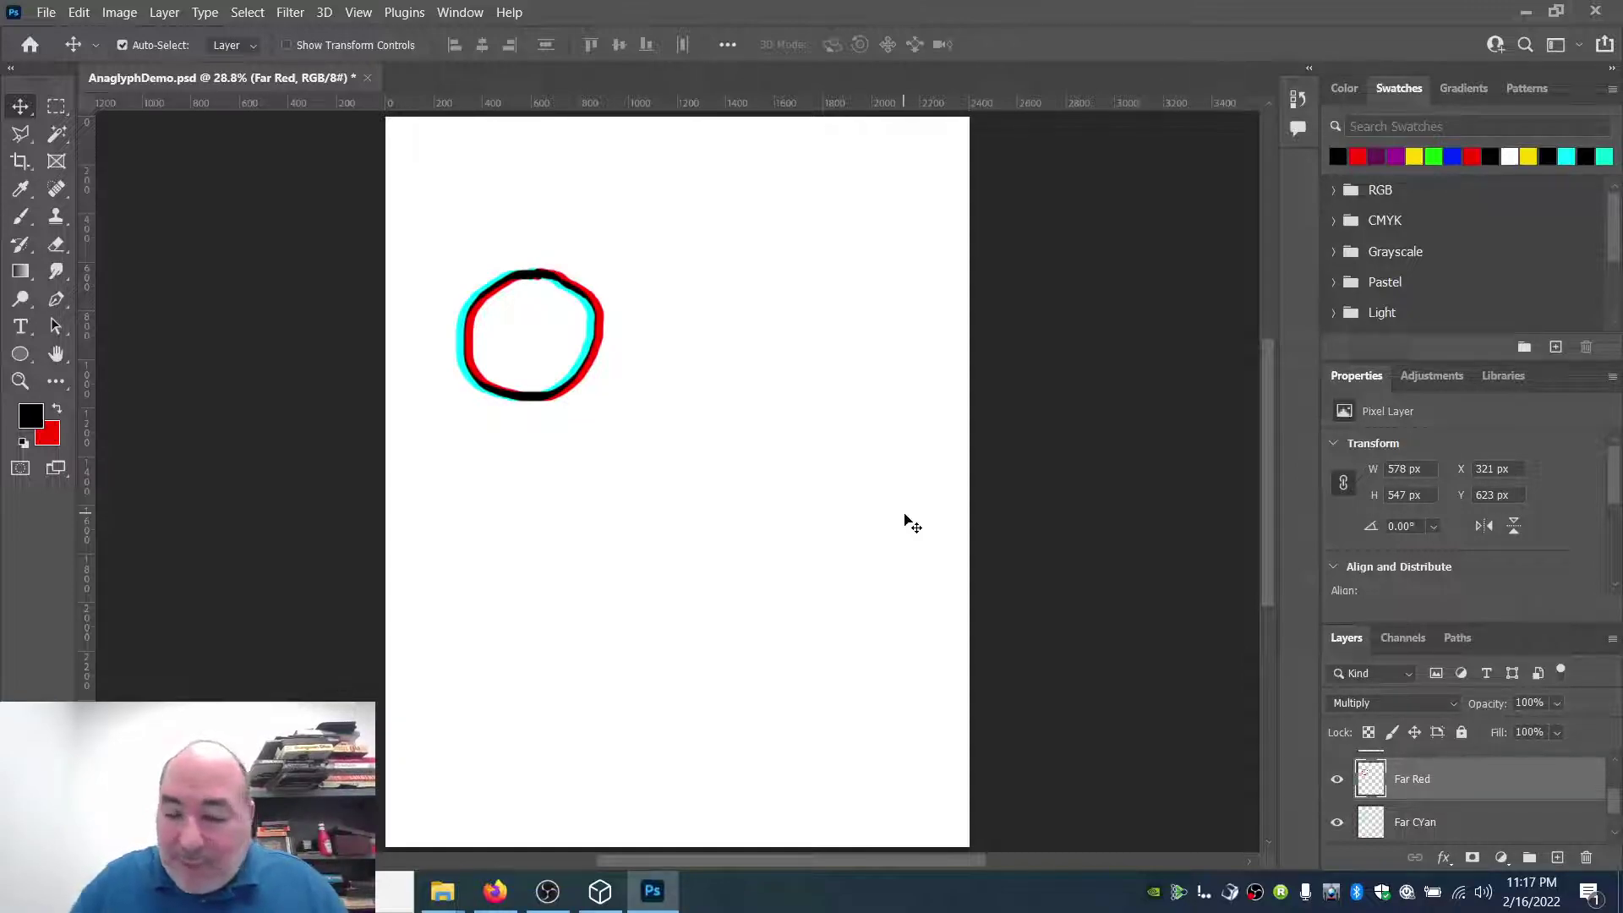
Step: Move Far Red and Far CYan together to about X 213 px, Y 310 px, and group them as Far Group
left_click(1532, 824, "shift")
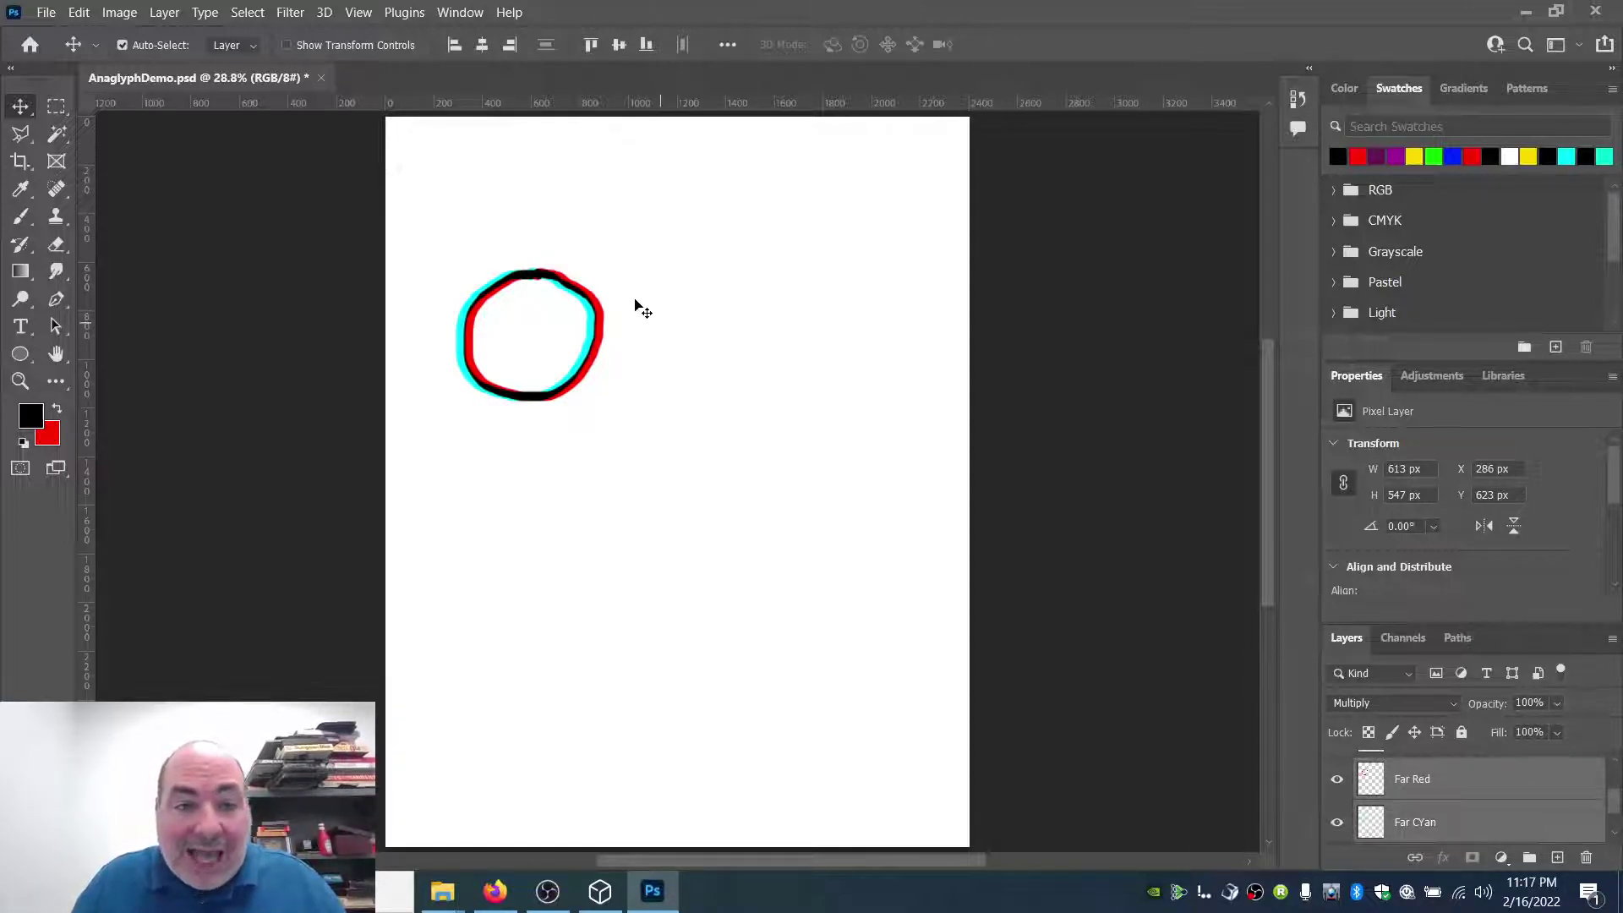
left_click_drag(561, 292, 576, 228)
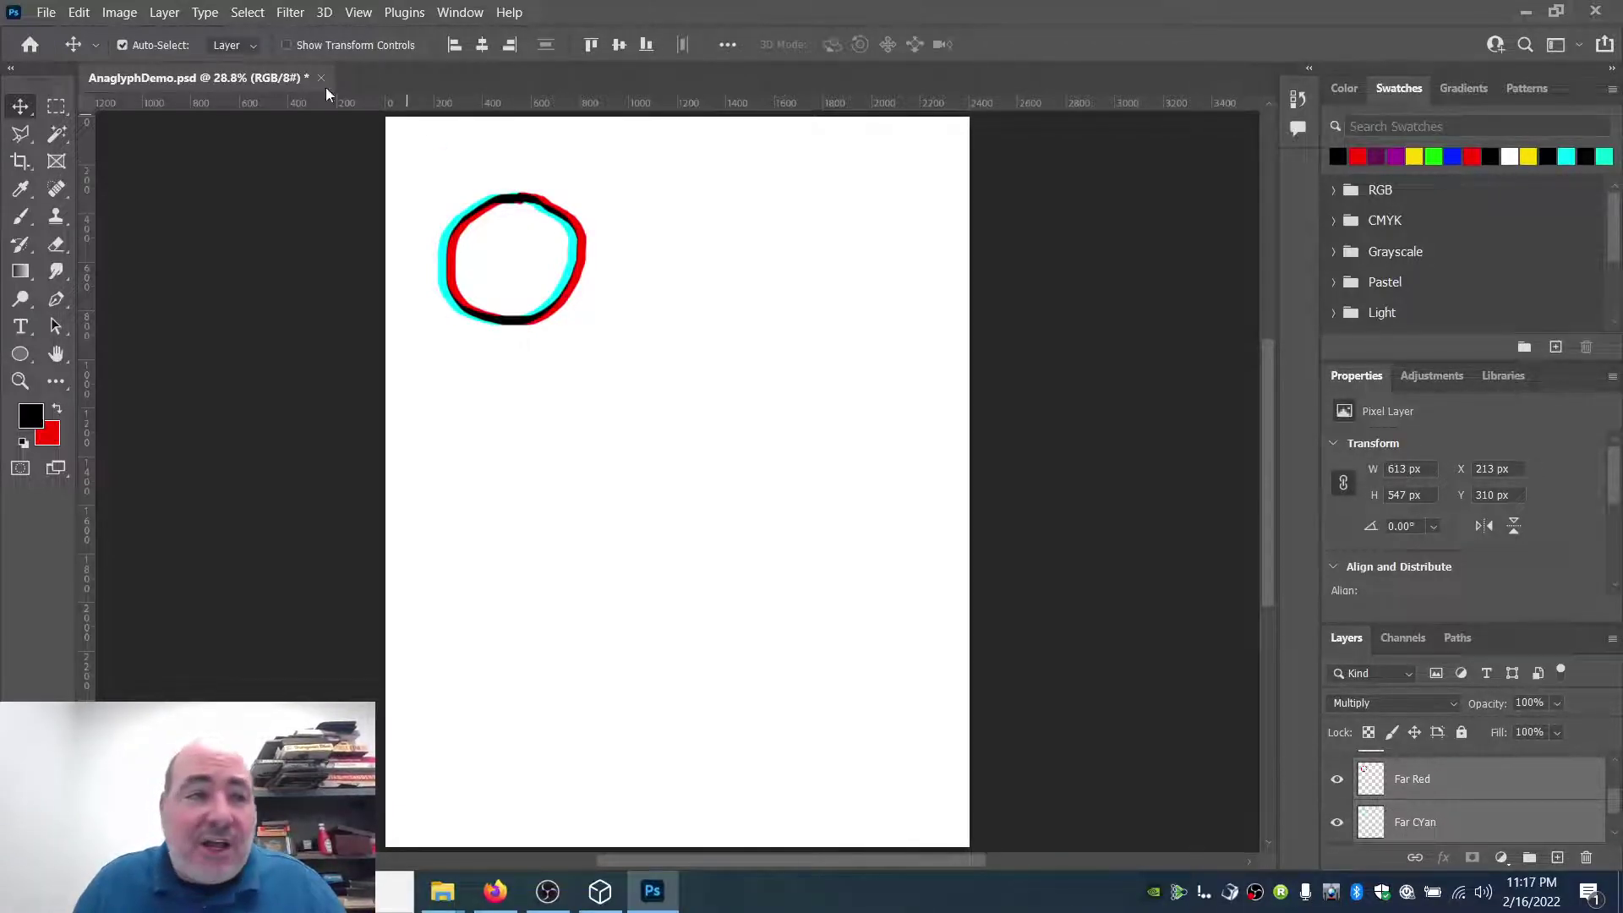
left_click(164, 12)
mouse_move(334, 39)
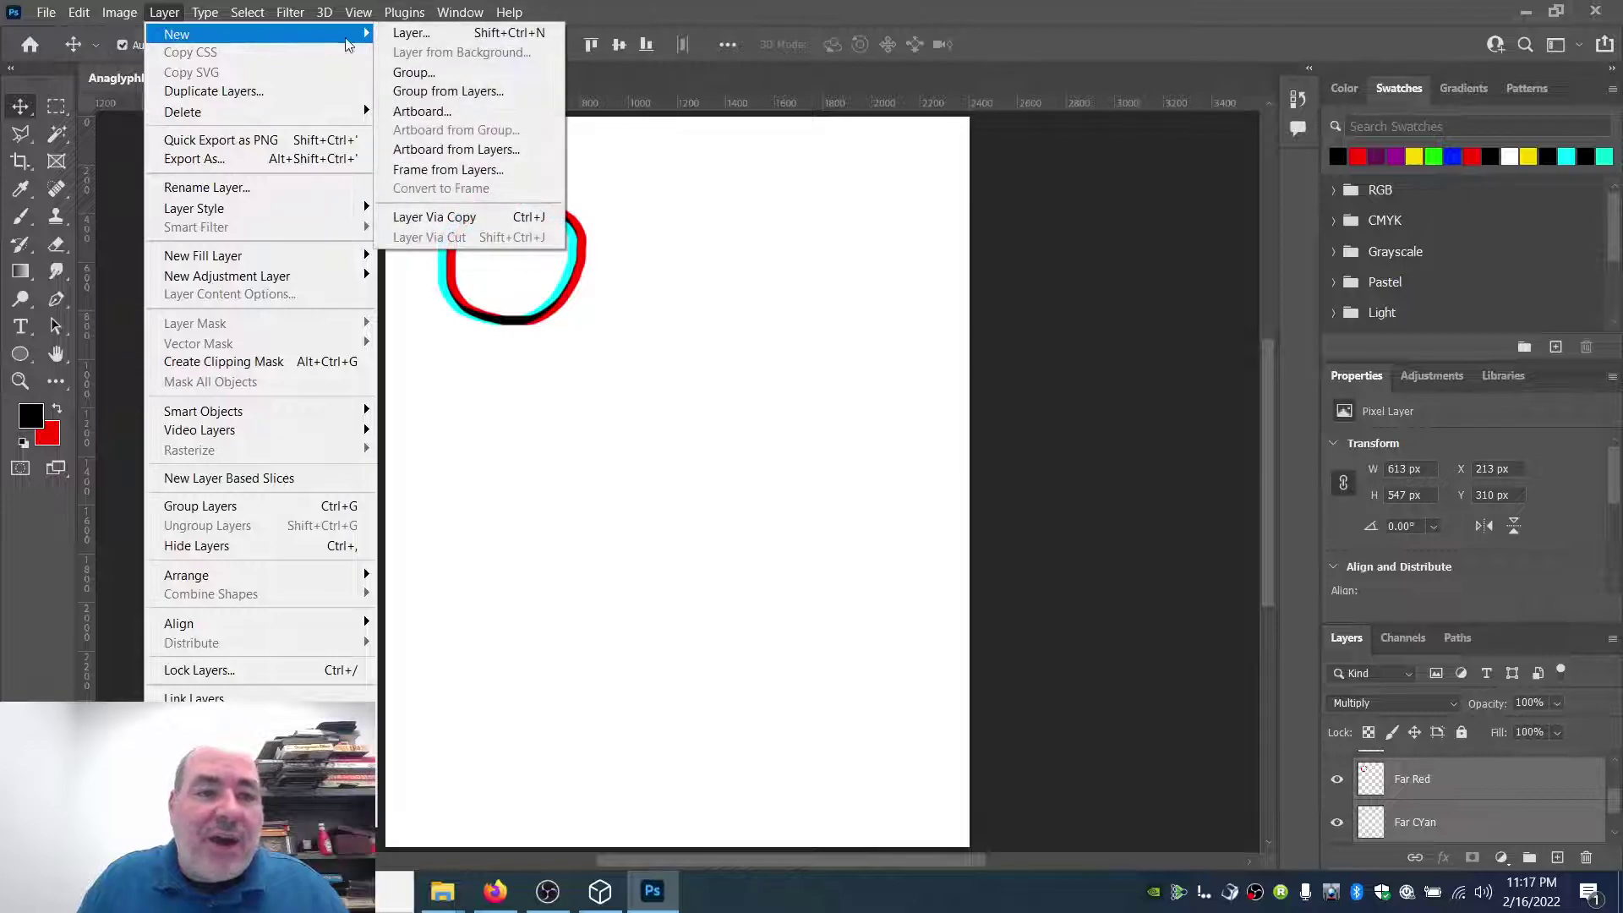
left_click(473, 94)
type("Far Group")
key("Return")
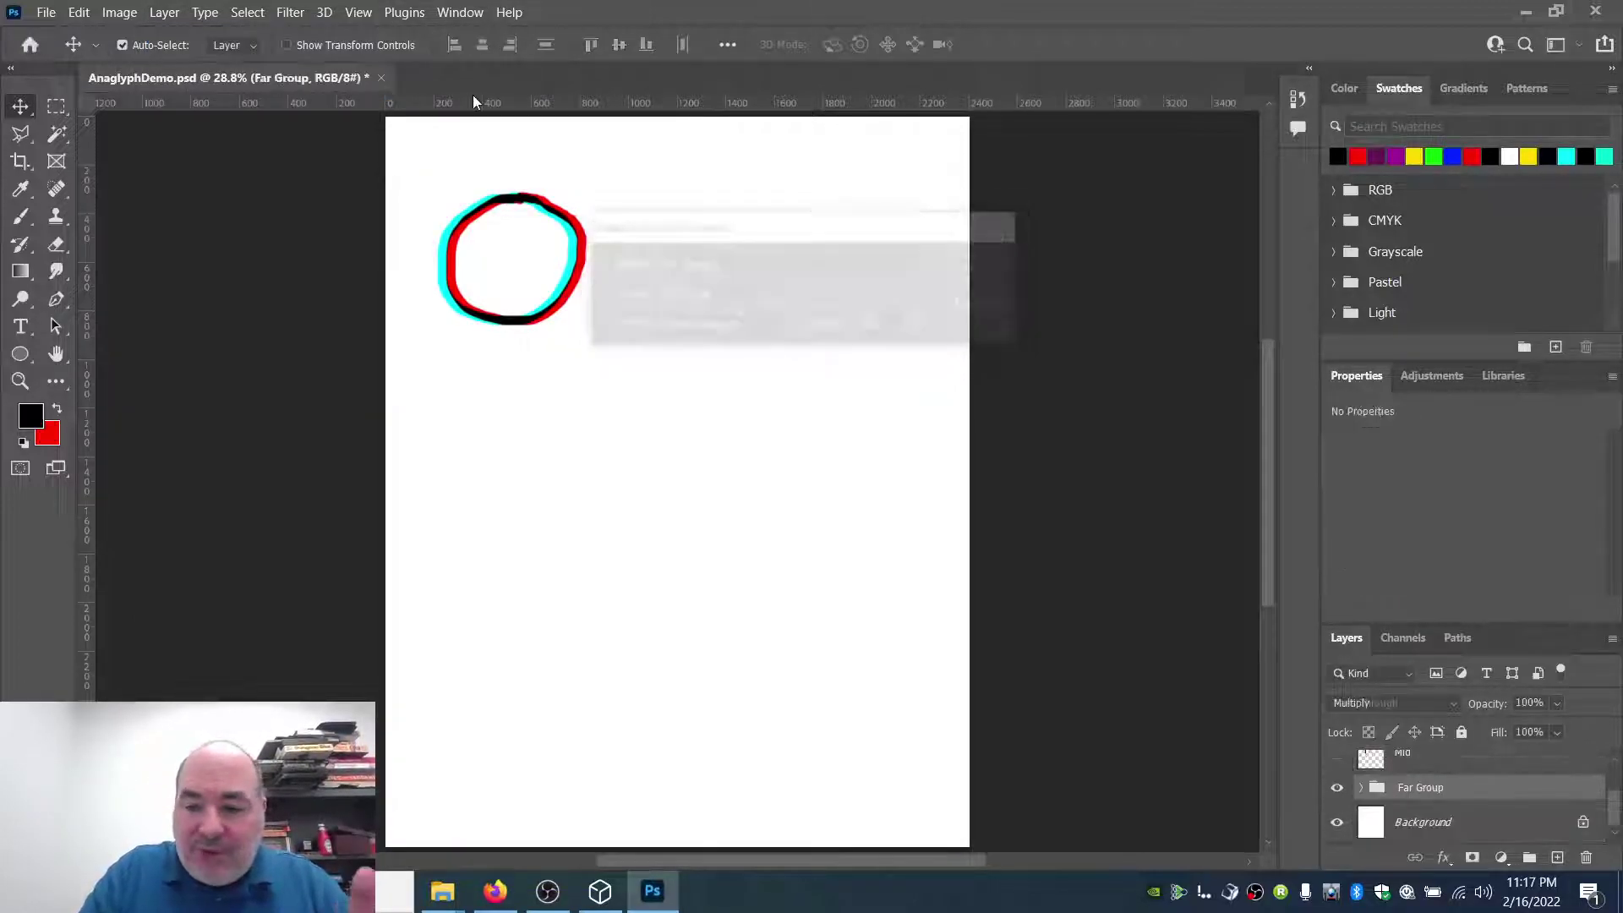
Step: Hide the Far Group and make the Mid layer with the square visible
left_click(1336, 791)
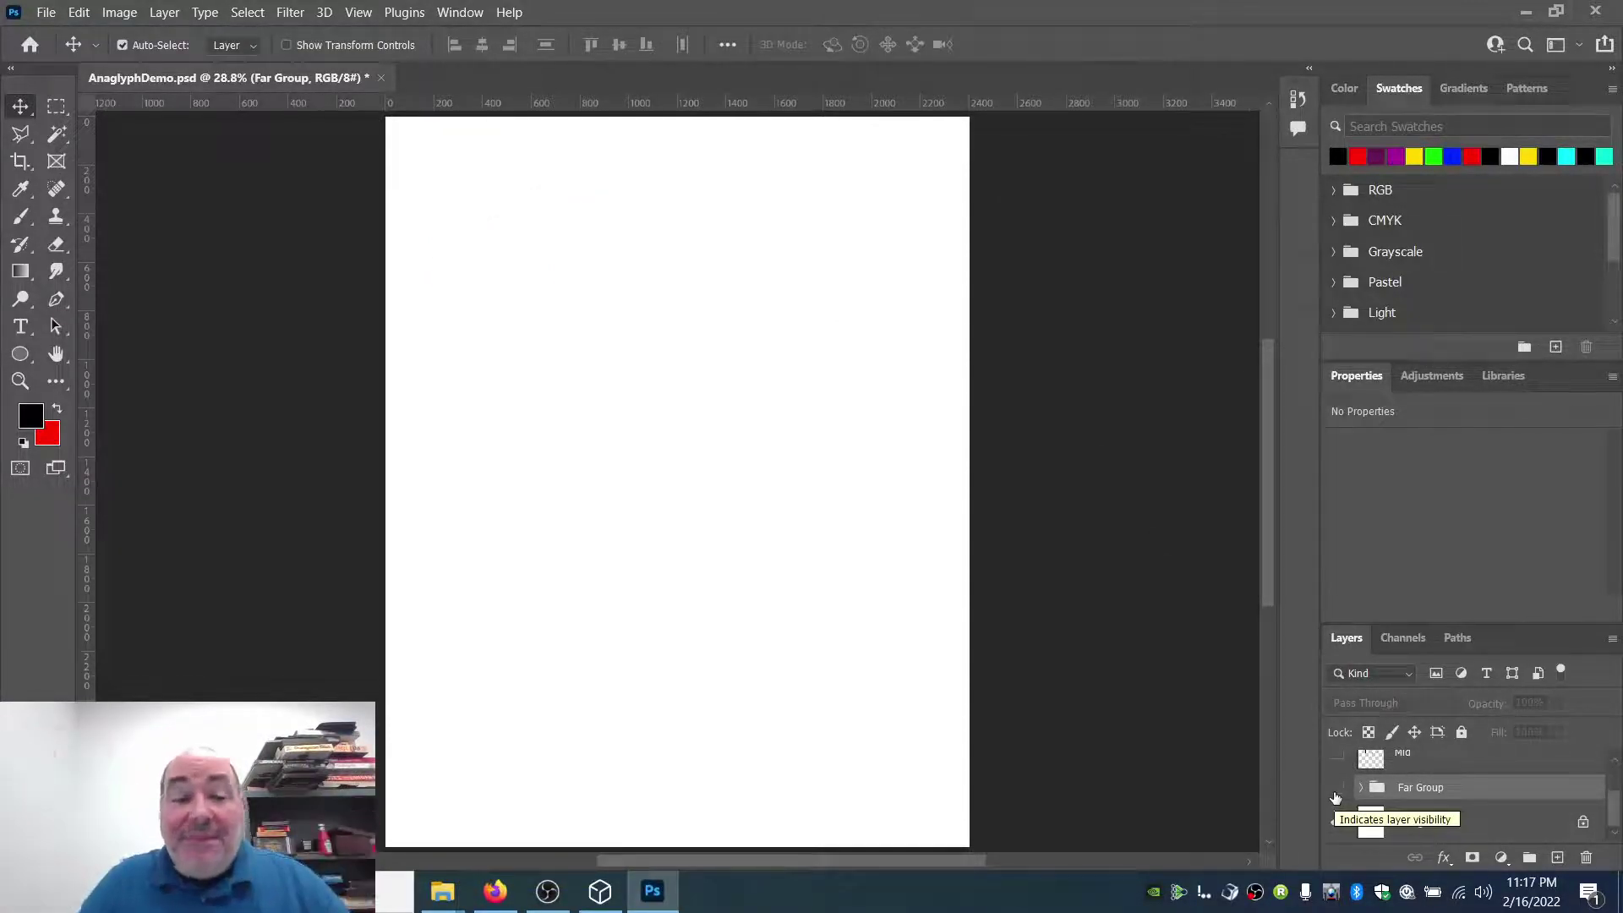
scroll(1487, 802, "up", 1)
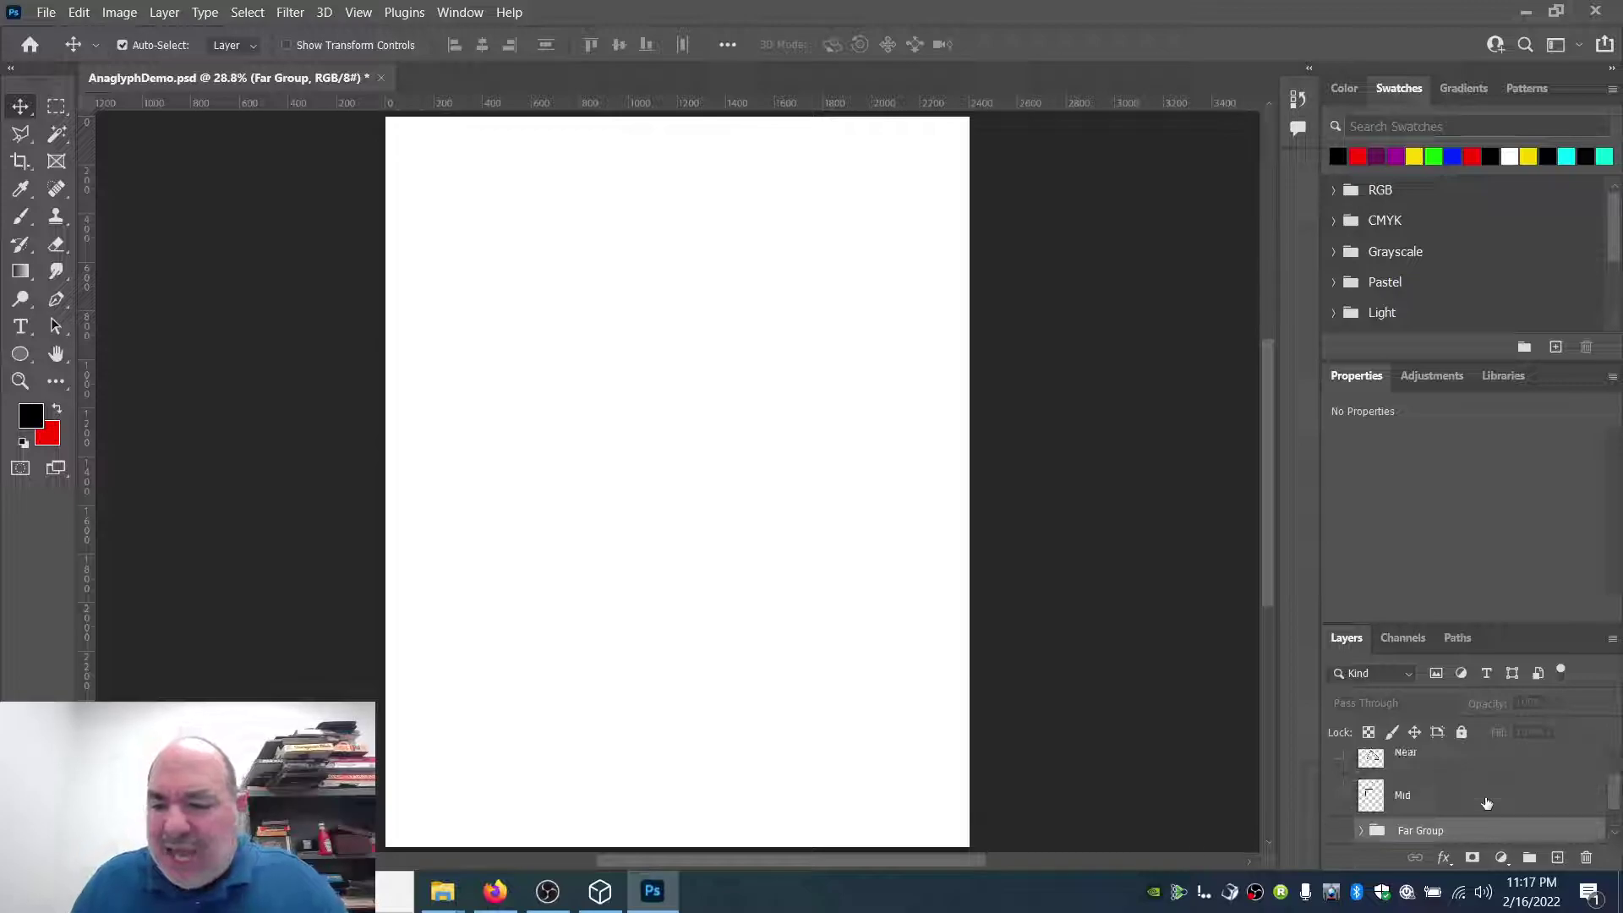
left_click(1336, 794)
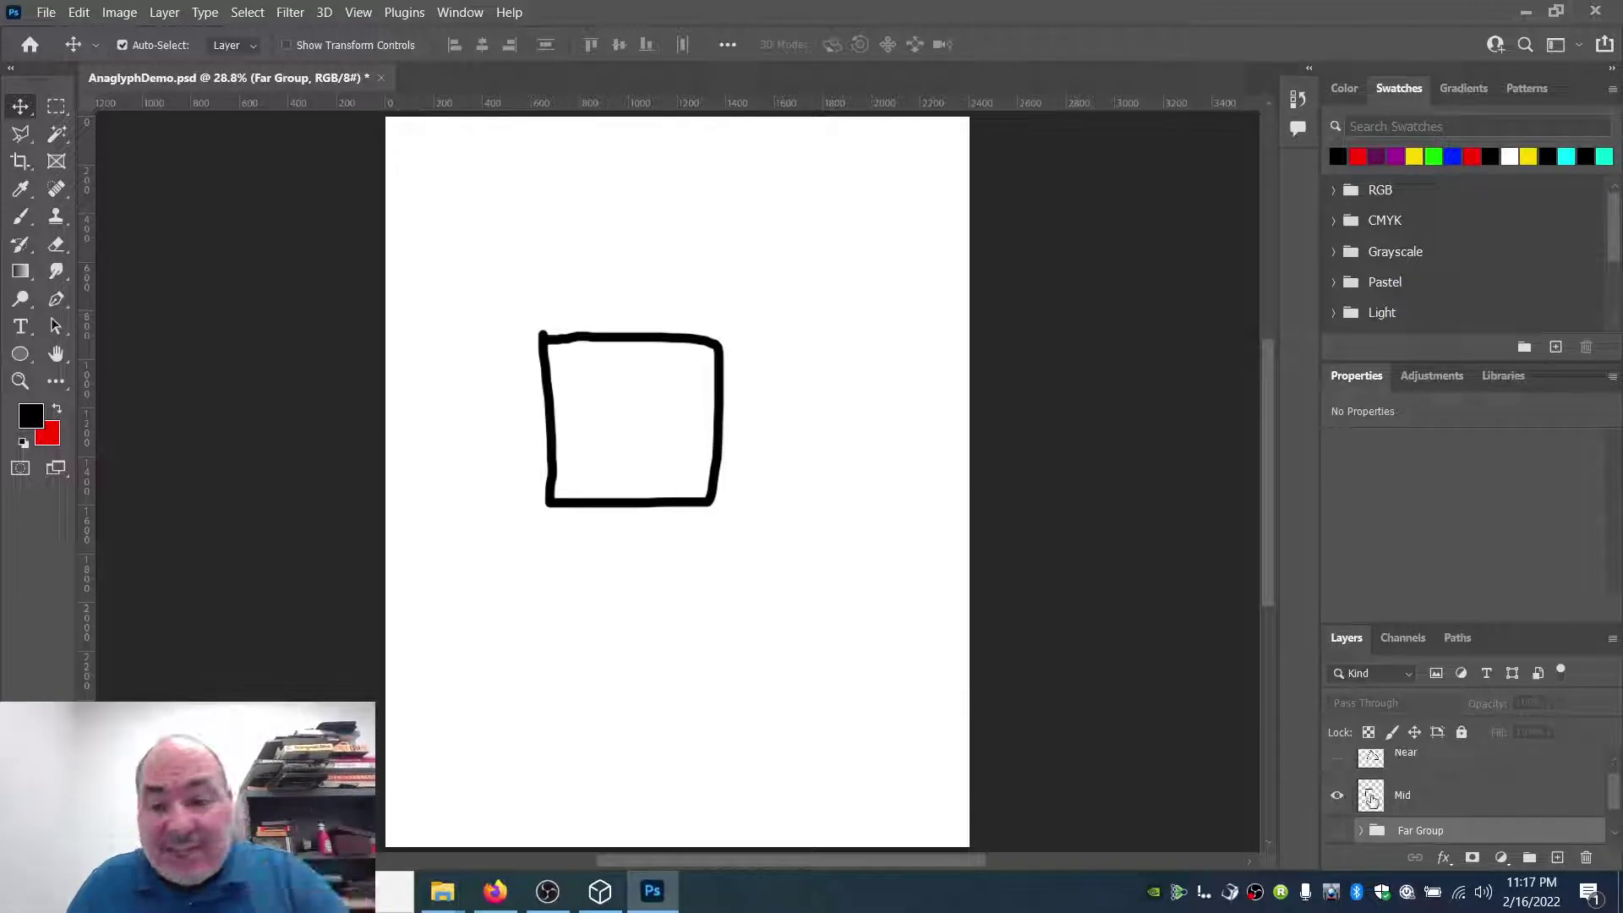
Step: Duplicate the Mid layer within the same document under the name Mid Red
left_click(1437, 795)
right_click(1443, 795)
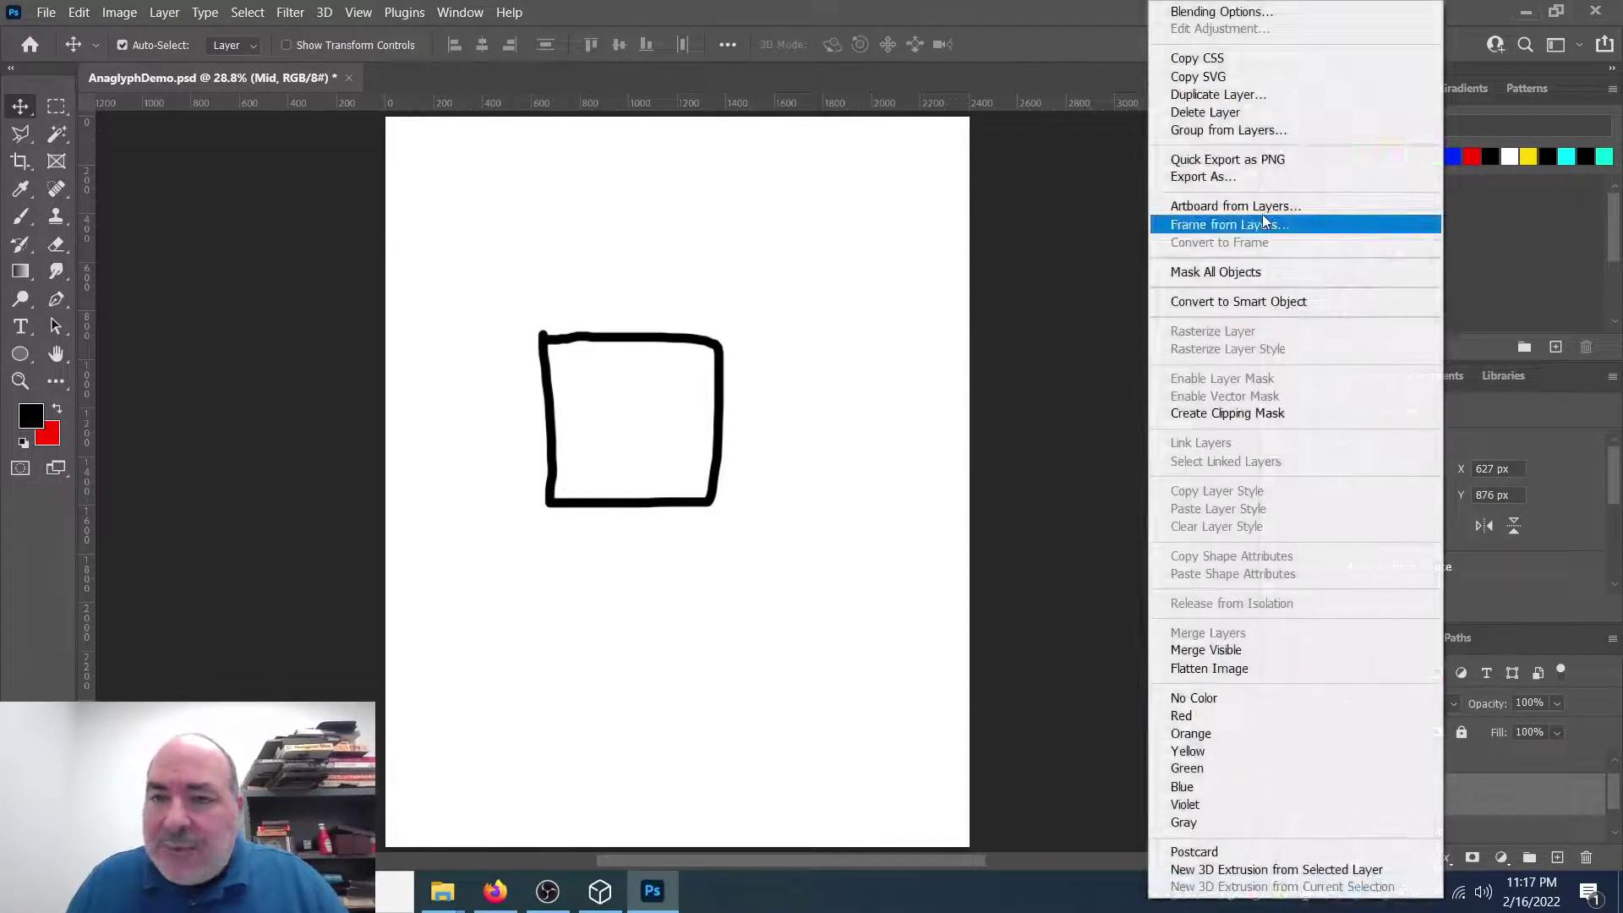
left_click(1243, 94)
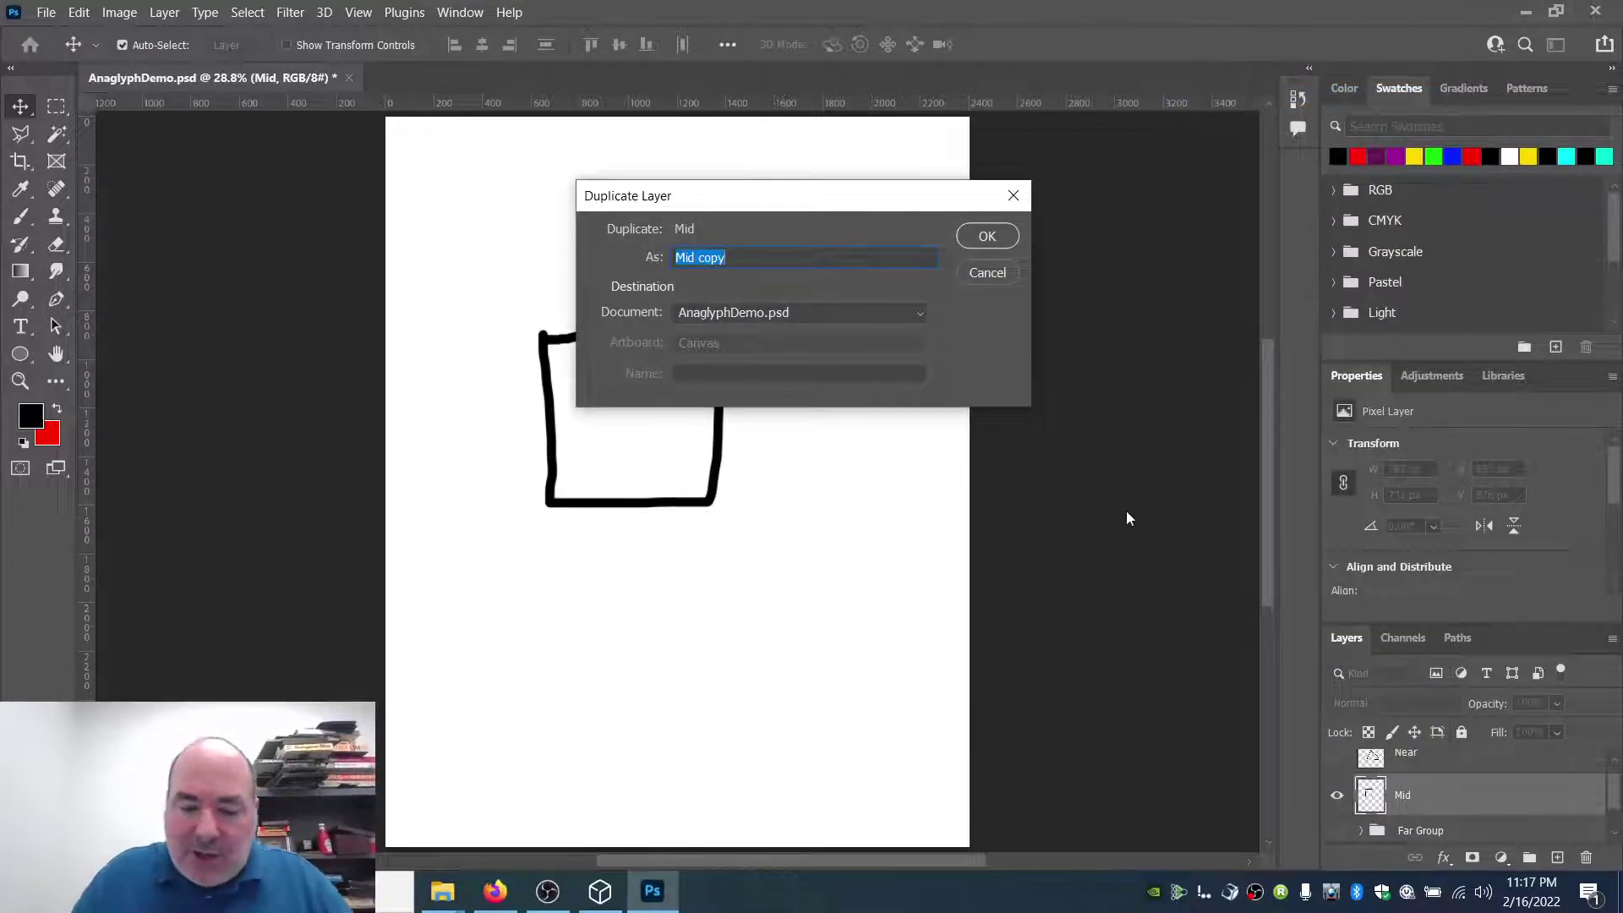
key("End")
key("BackSpace")
key("BackSpace")
key("BackSpace")
key("BackSpace")
type("Red")
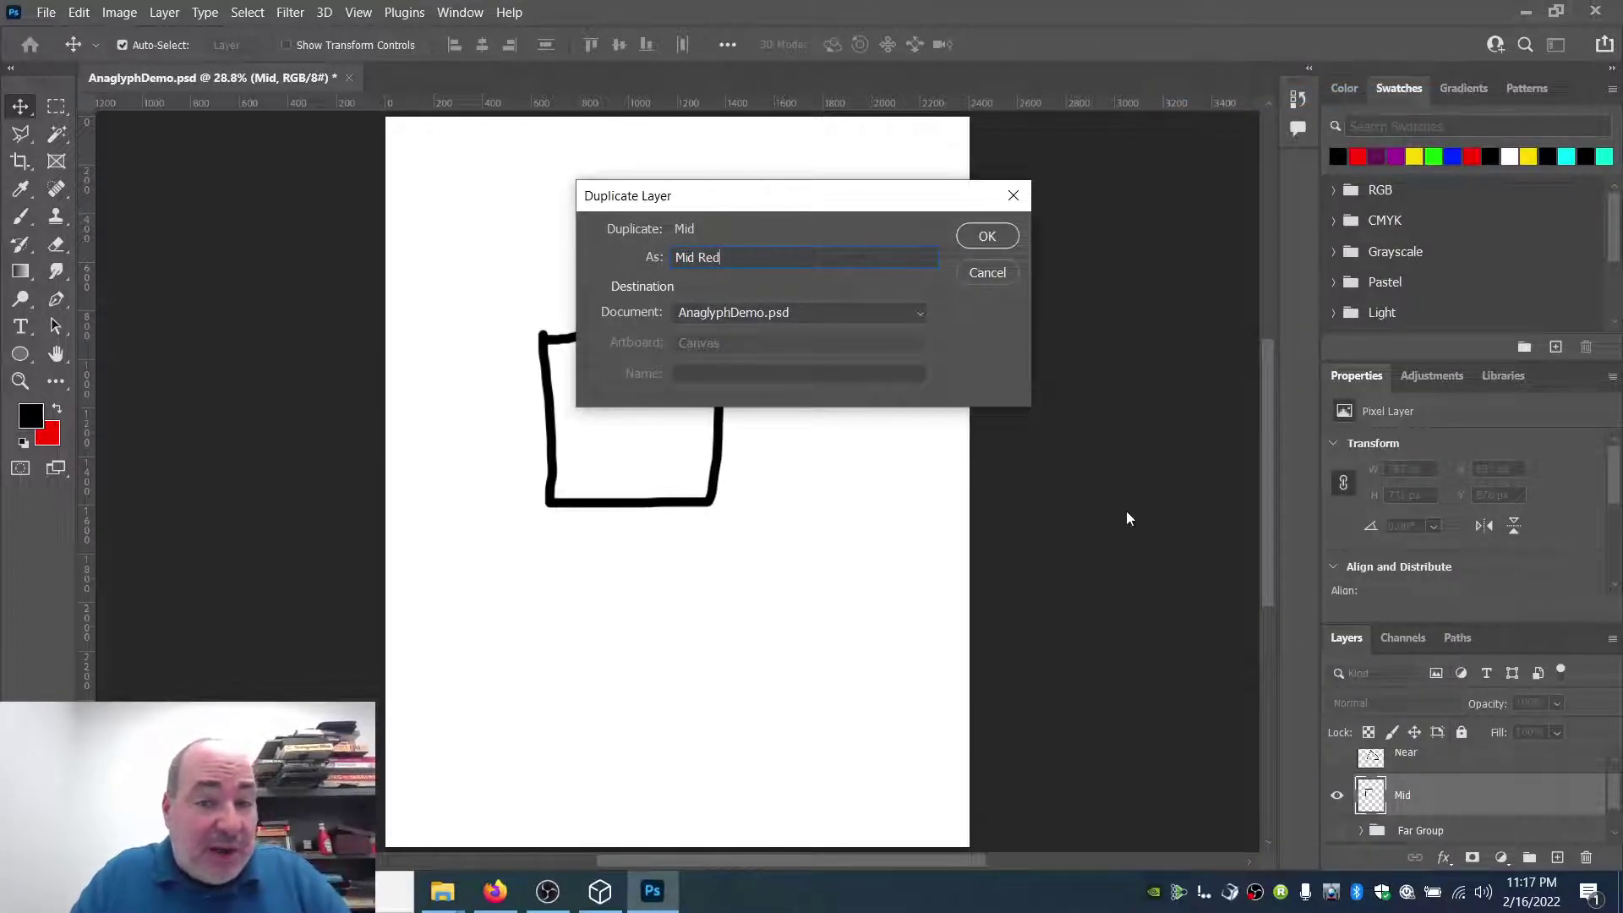
key("Return")
Step: Rename the original Mid layer, below Mid Red, as Mid Cyan
left_click(1403, 821)
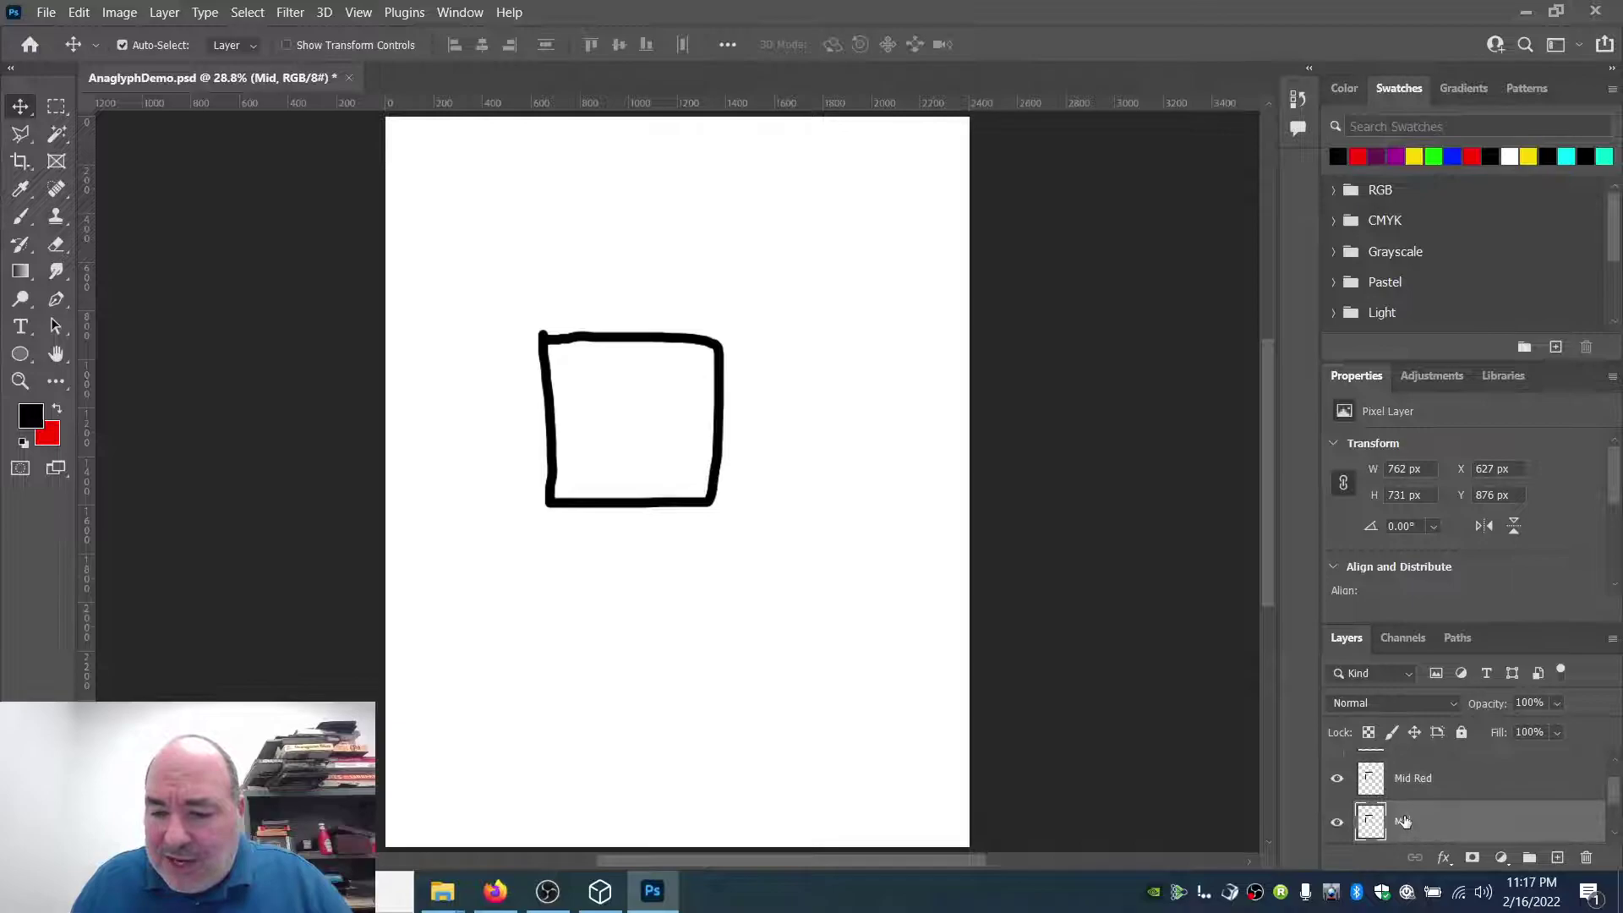
double_click(1404, 821)
left_click(1420, 820)
type("Cyan")
key("Return")
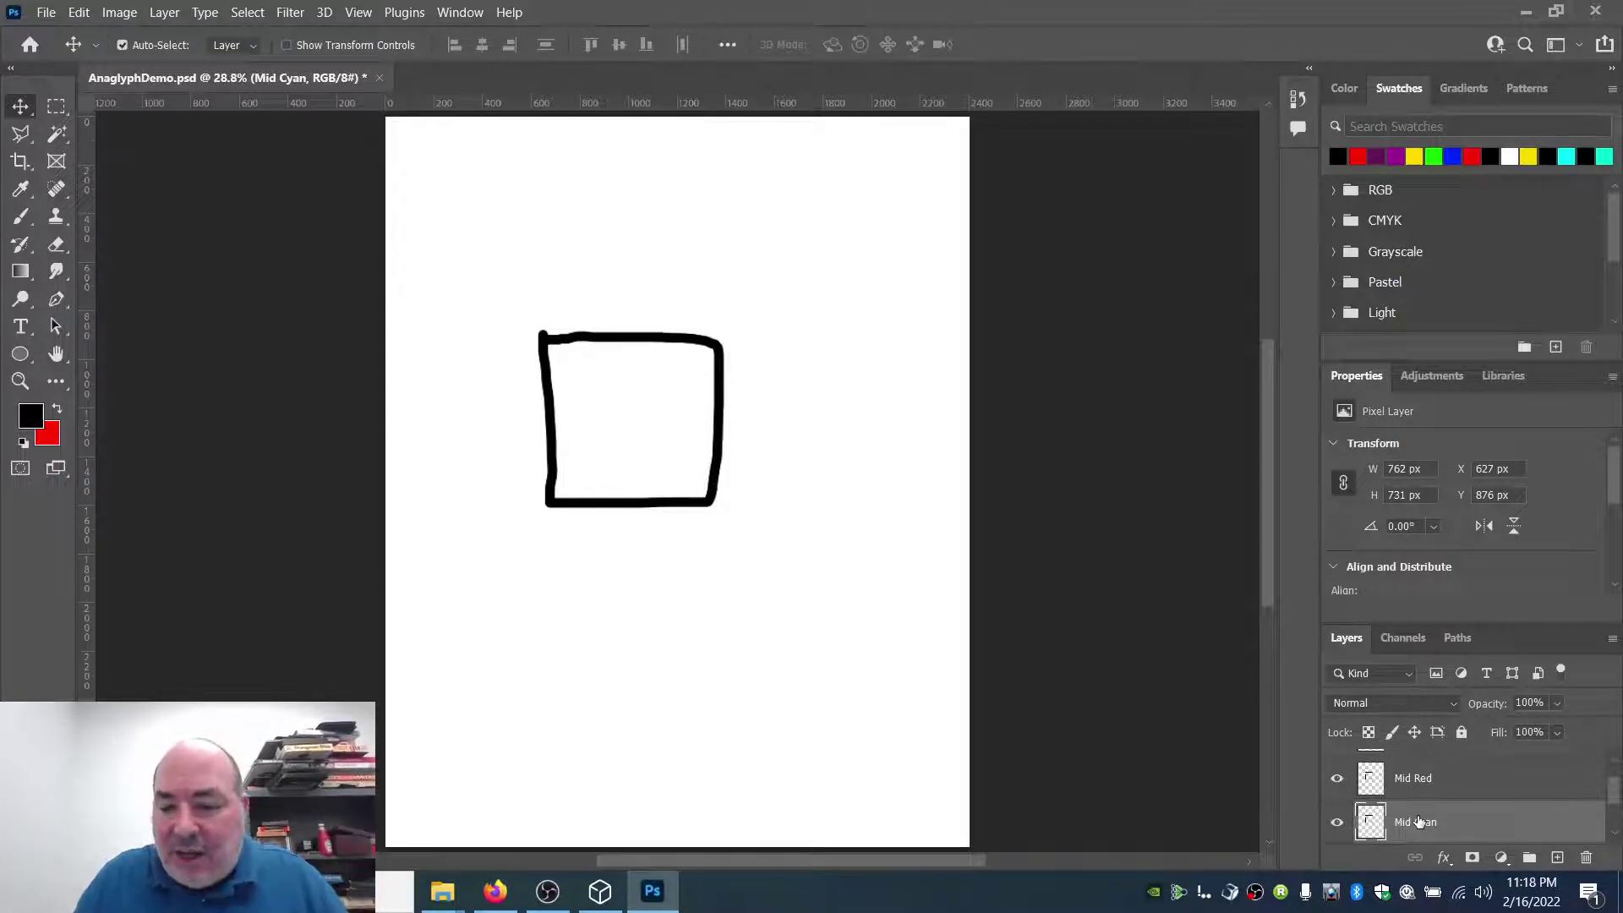
Step: Recolour the Mid Red layer's square pure red by raising the Red channel's output black level to maximum in Levels
left_click(1428, 789)
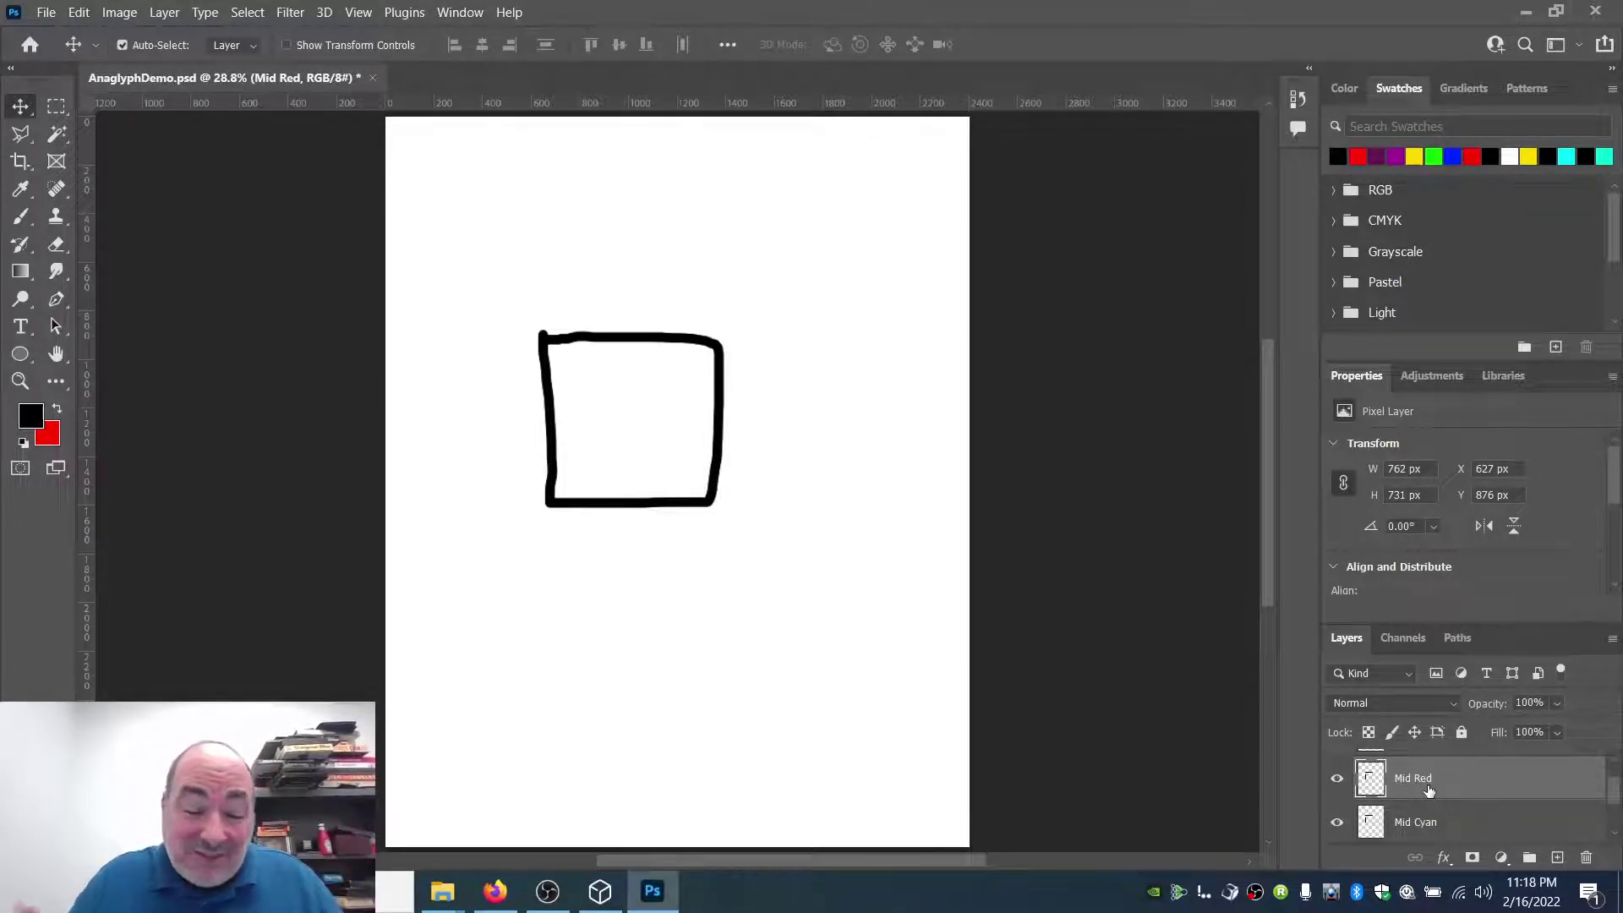
key("ctrl+l")
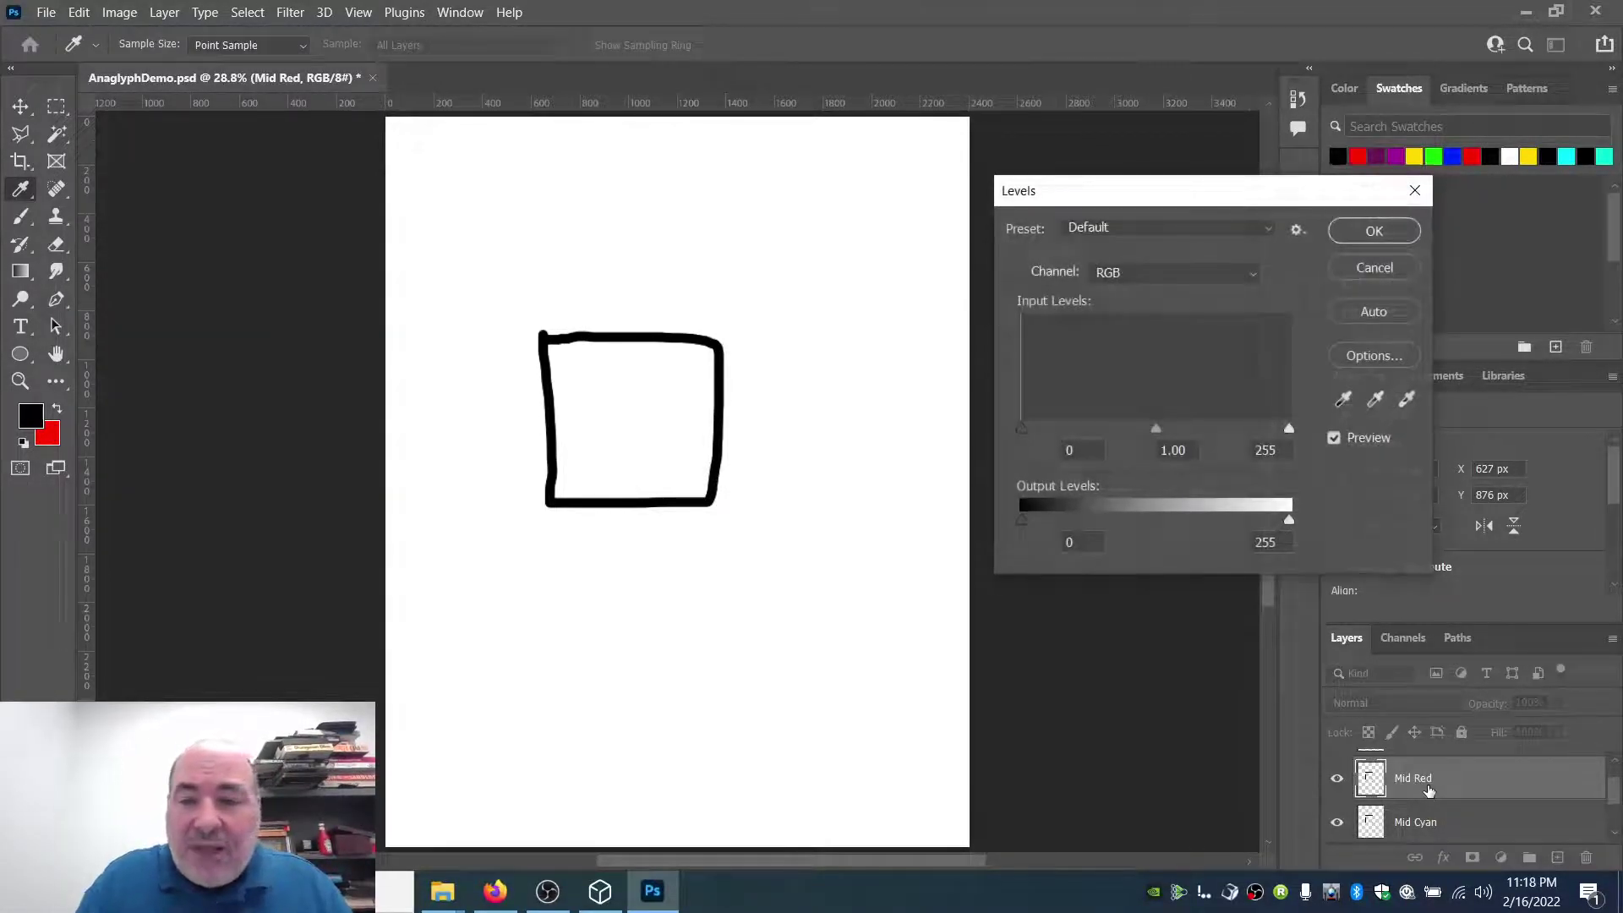
left_click(1135, 281)
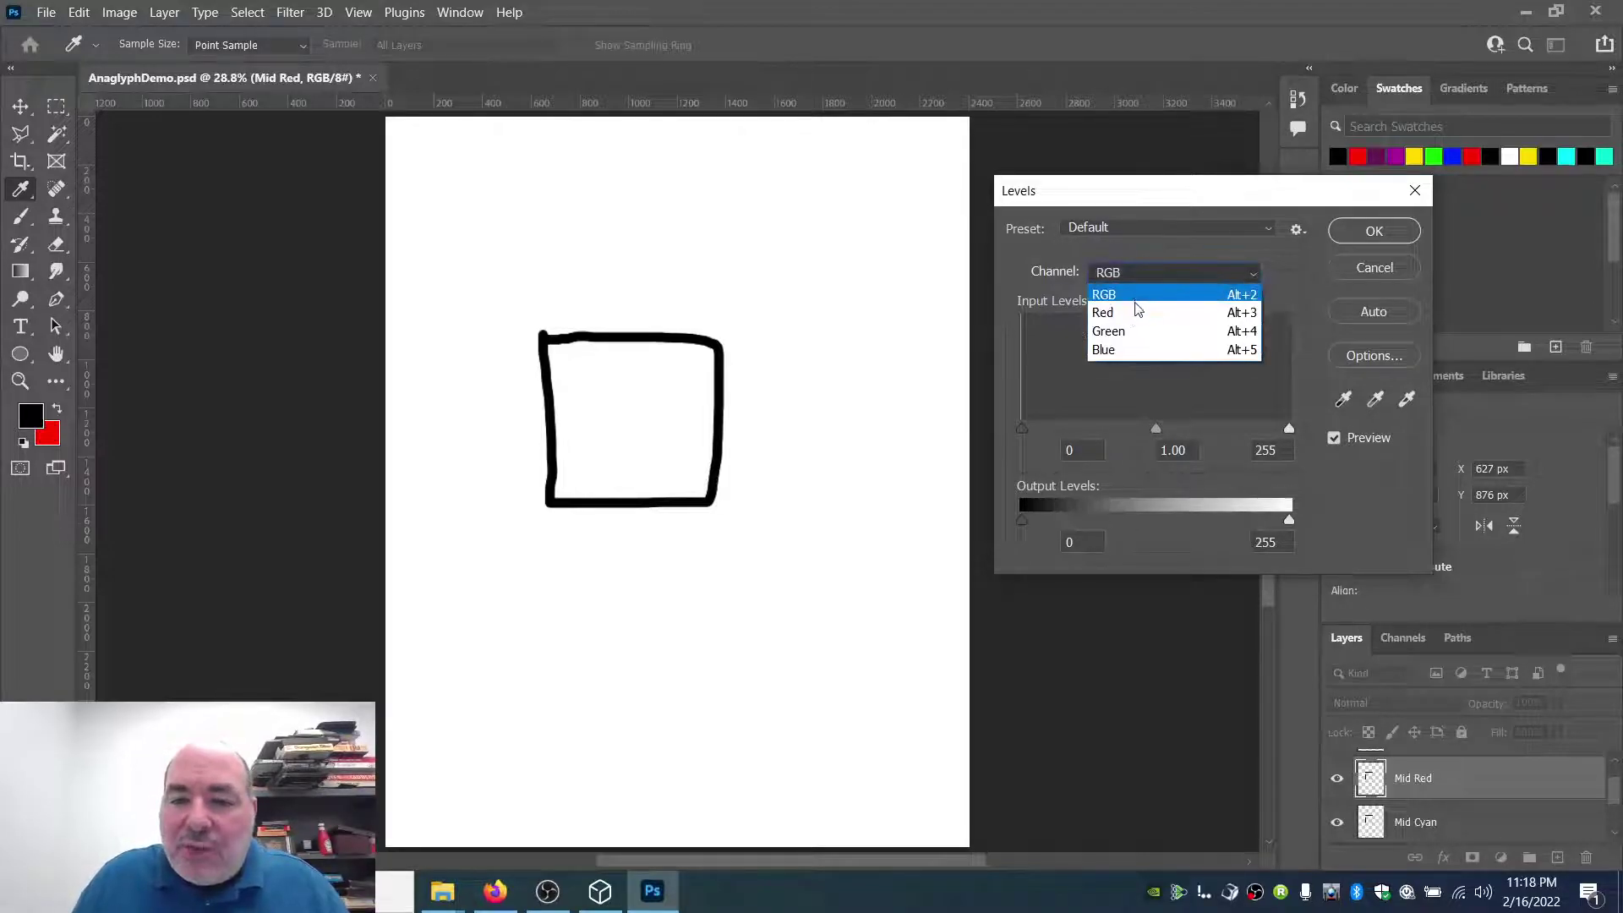
left_click(1137, 313)
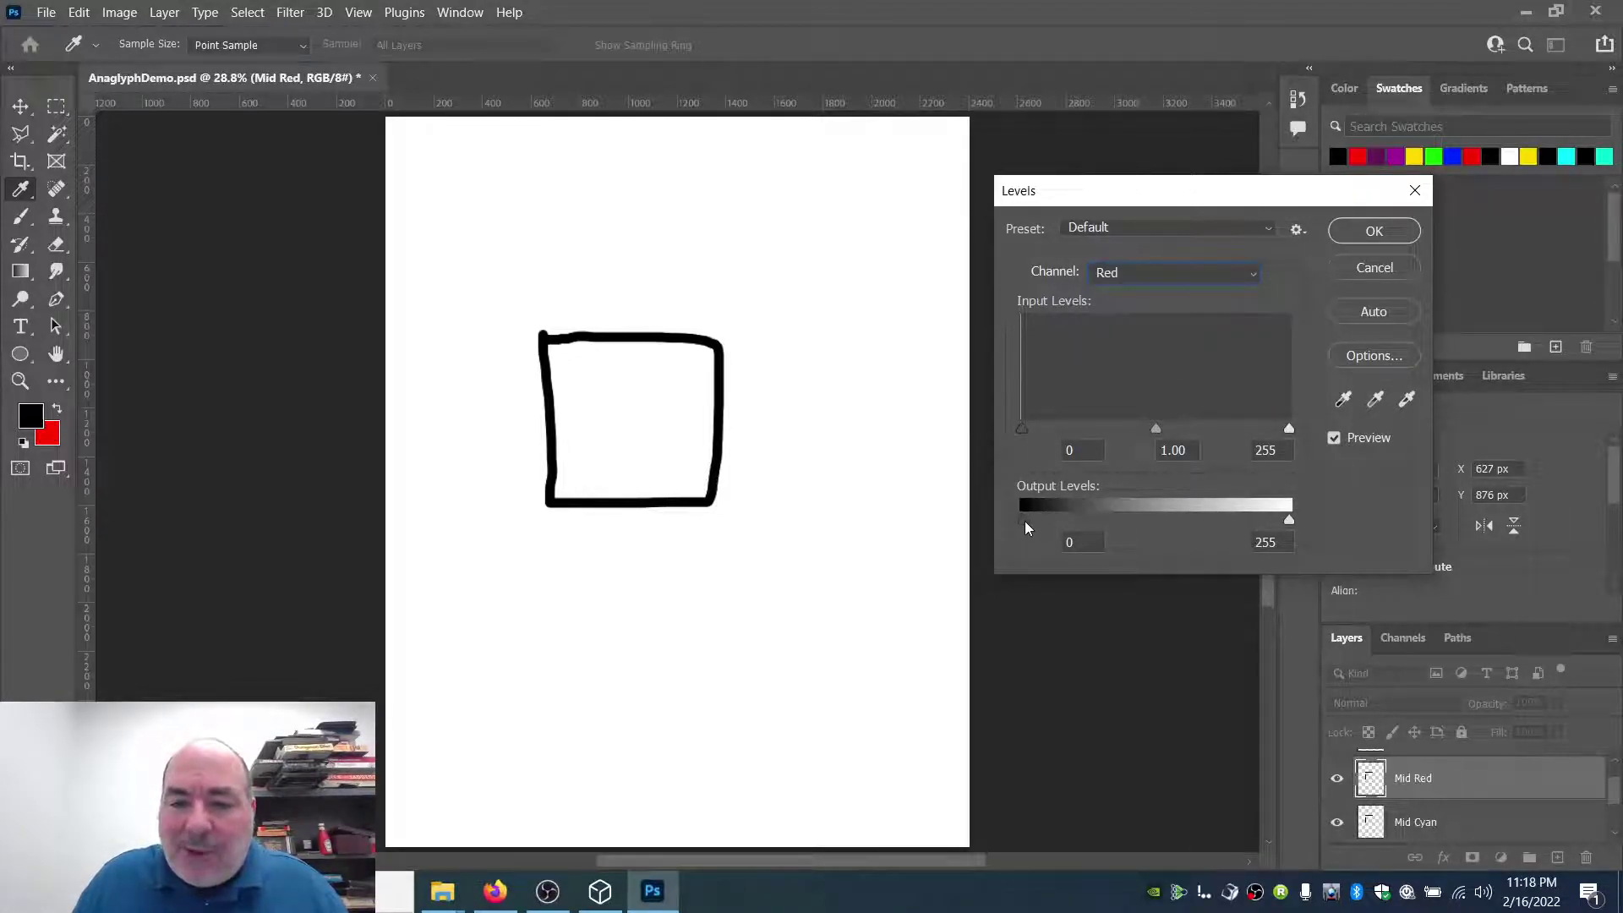
left_click_drag(1022, 520, 1341, 521)
left_click(1373, 231)
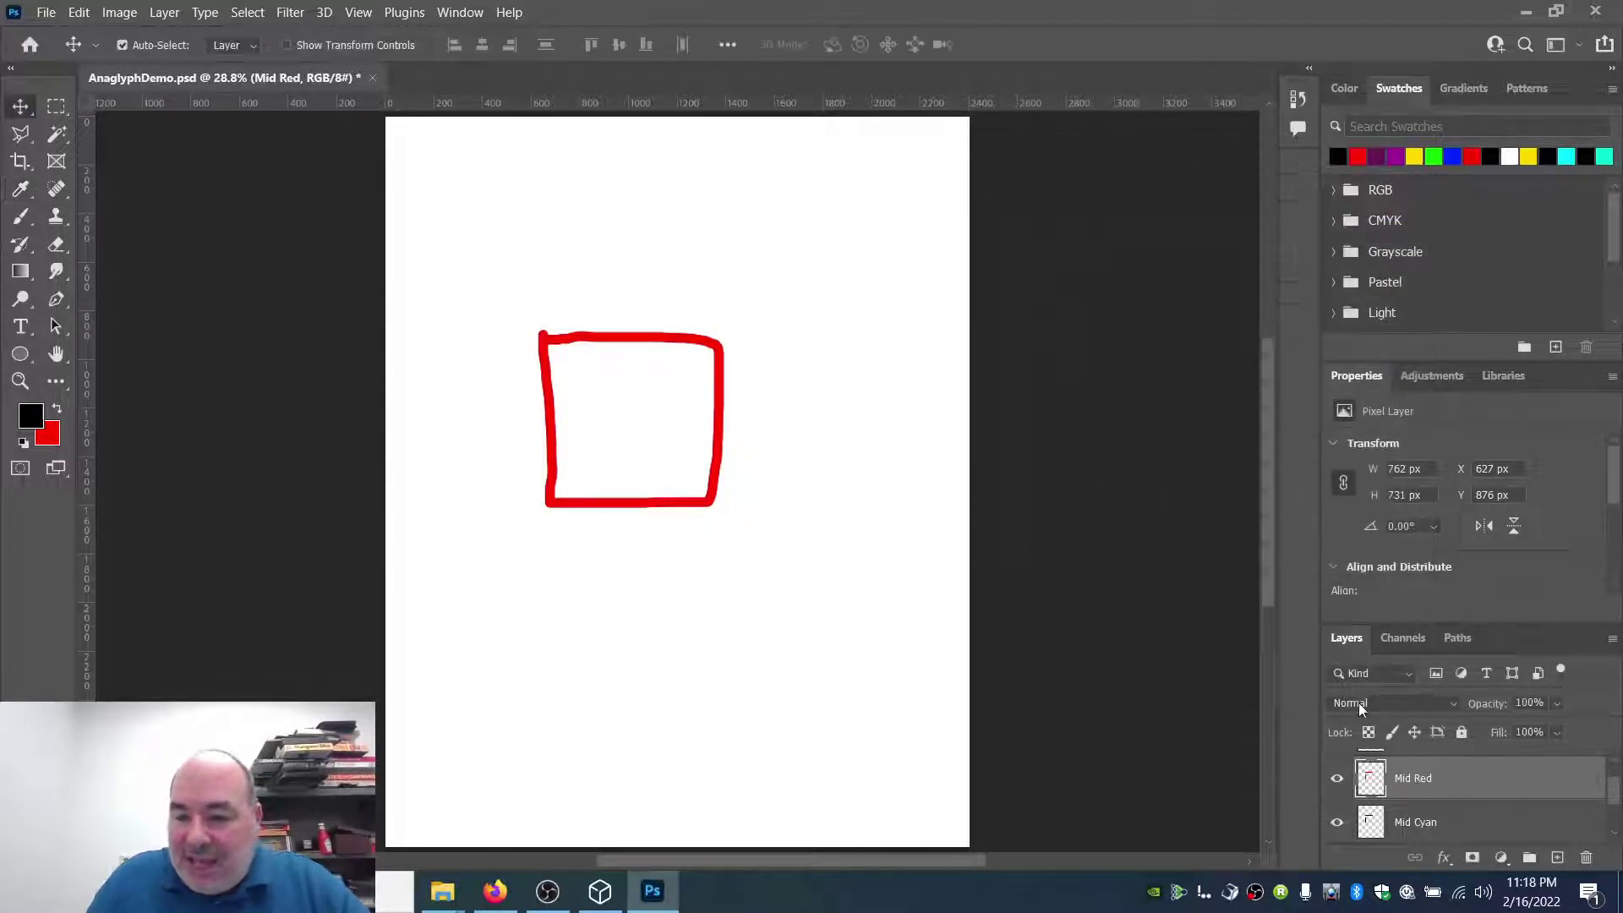
Step: Hide Mid Red and recolour Mid Cyan with Levels, raising the Green and Blue channels' output black levels to 255
left_click(1338, 779)
left_click(1447, 824)
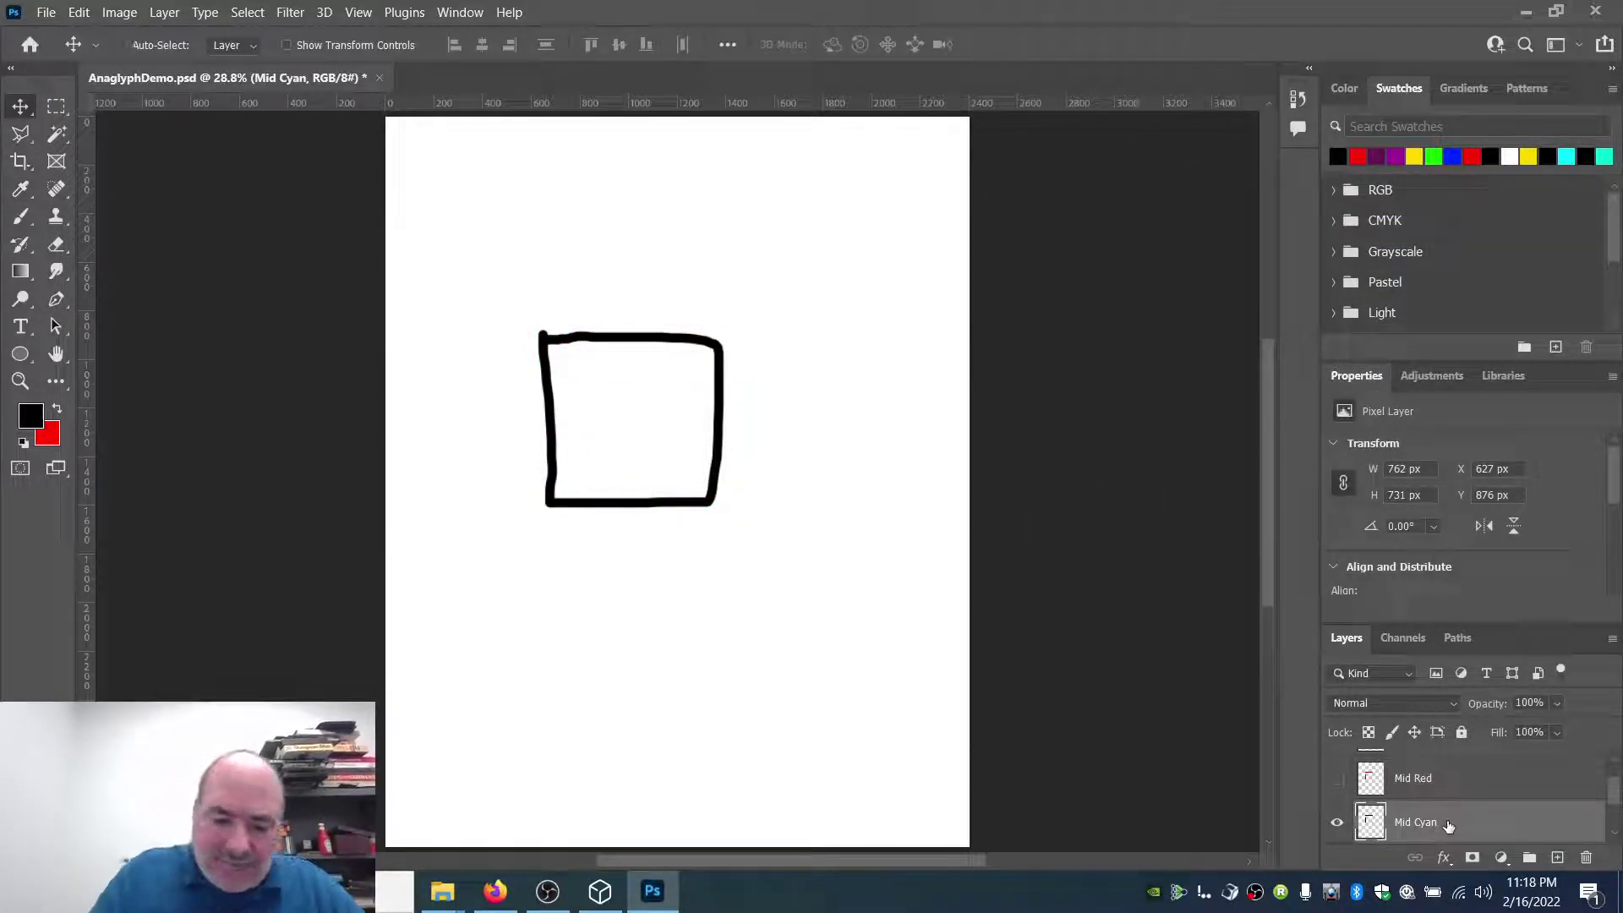
key("ctrl+l")
left_click(1124, 275)
left_click(1125, 334)
left_click_drag(1027, 518, 1286, 521)
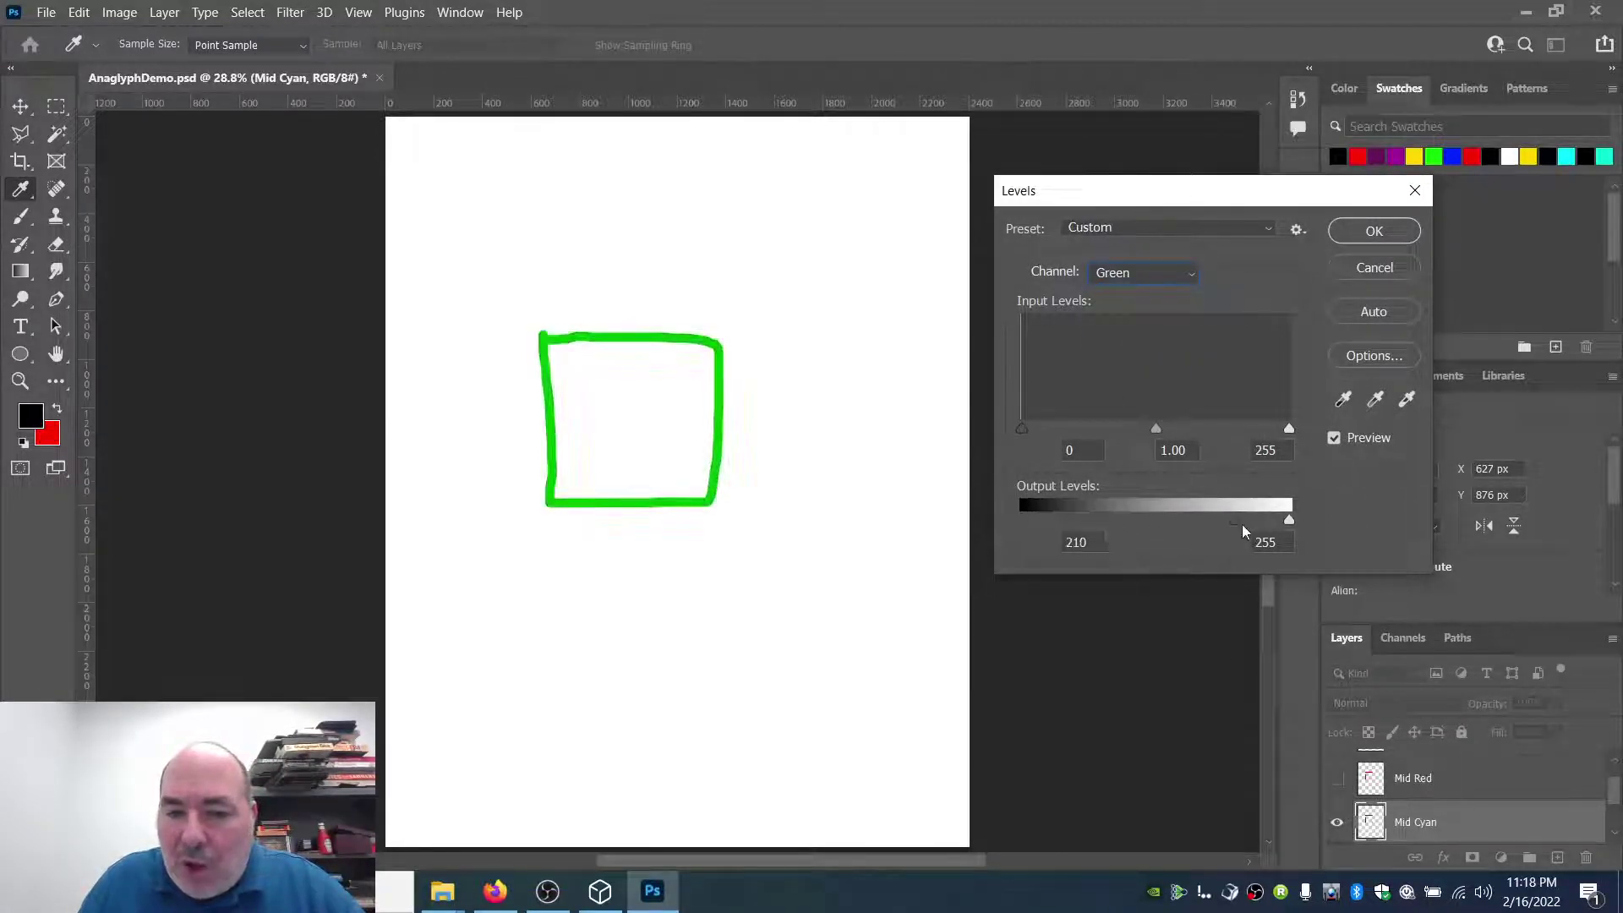
left_click(1114, 277)
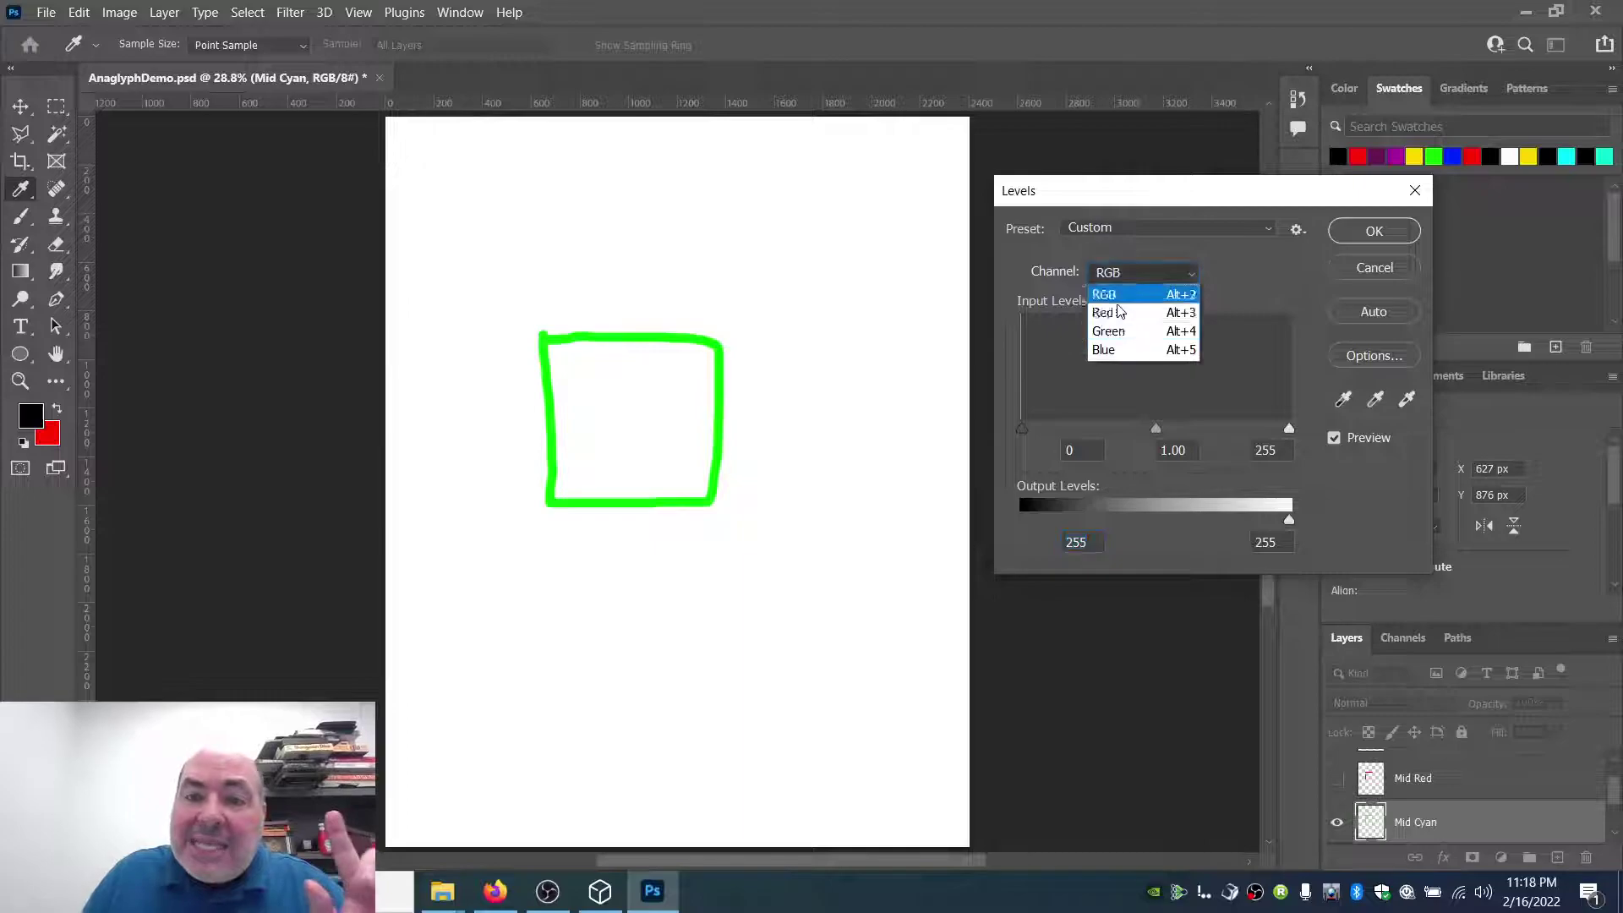
left_click(1120, 355)
left_click_drag(1022, 524, 1302, 521)
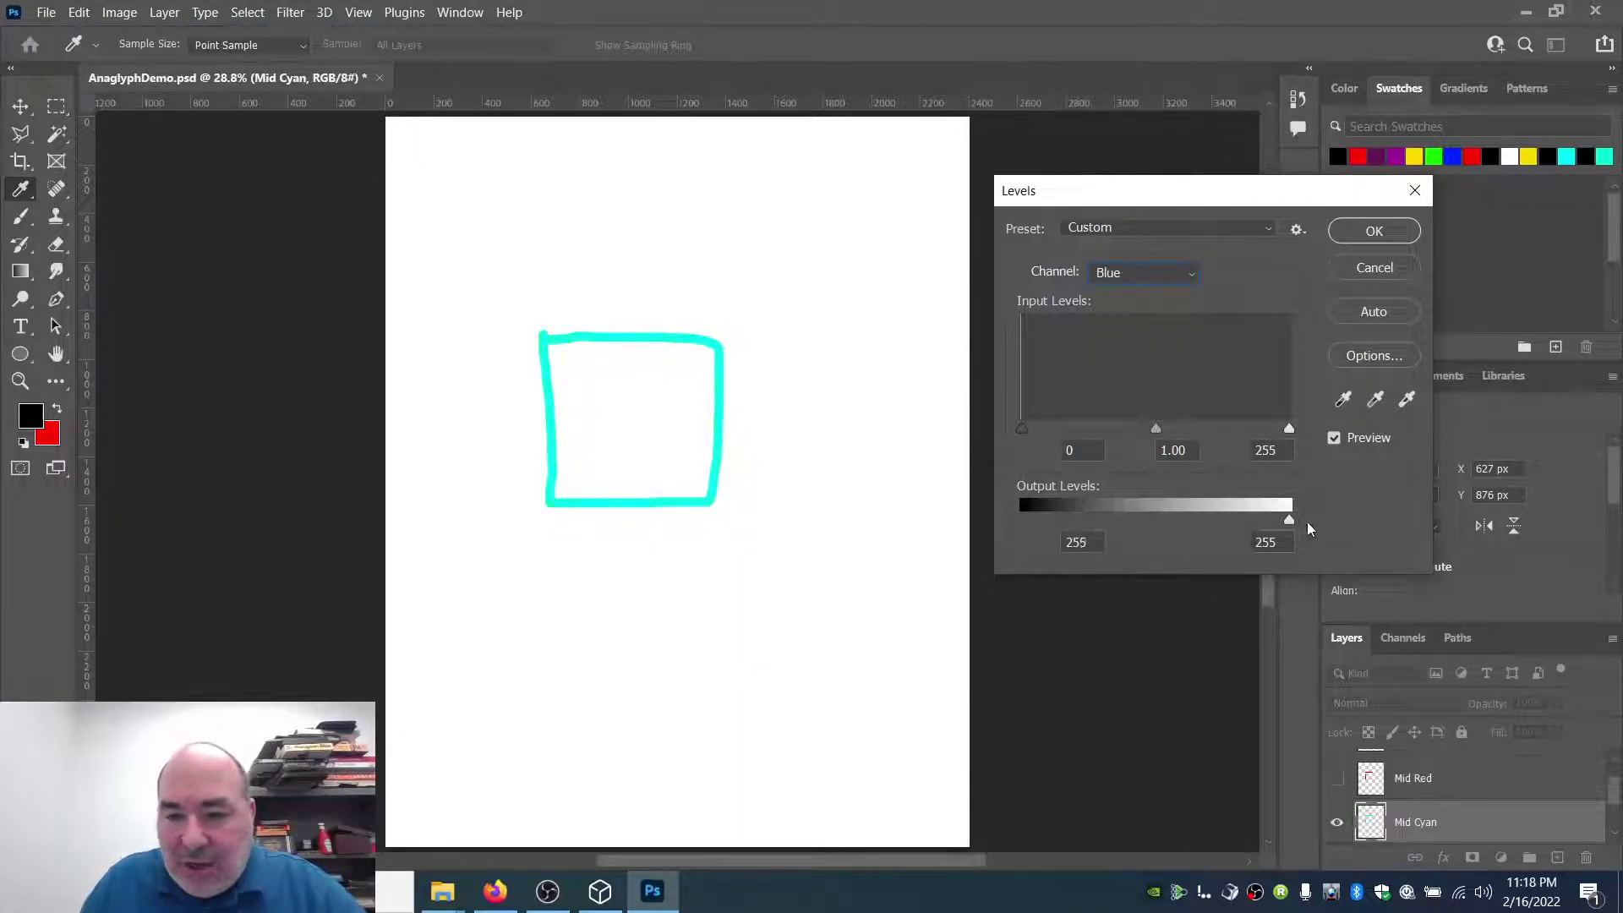
left_click(1348, 239)
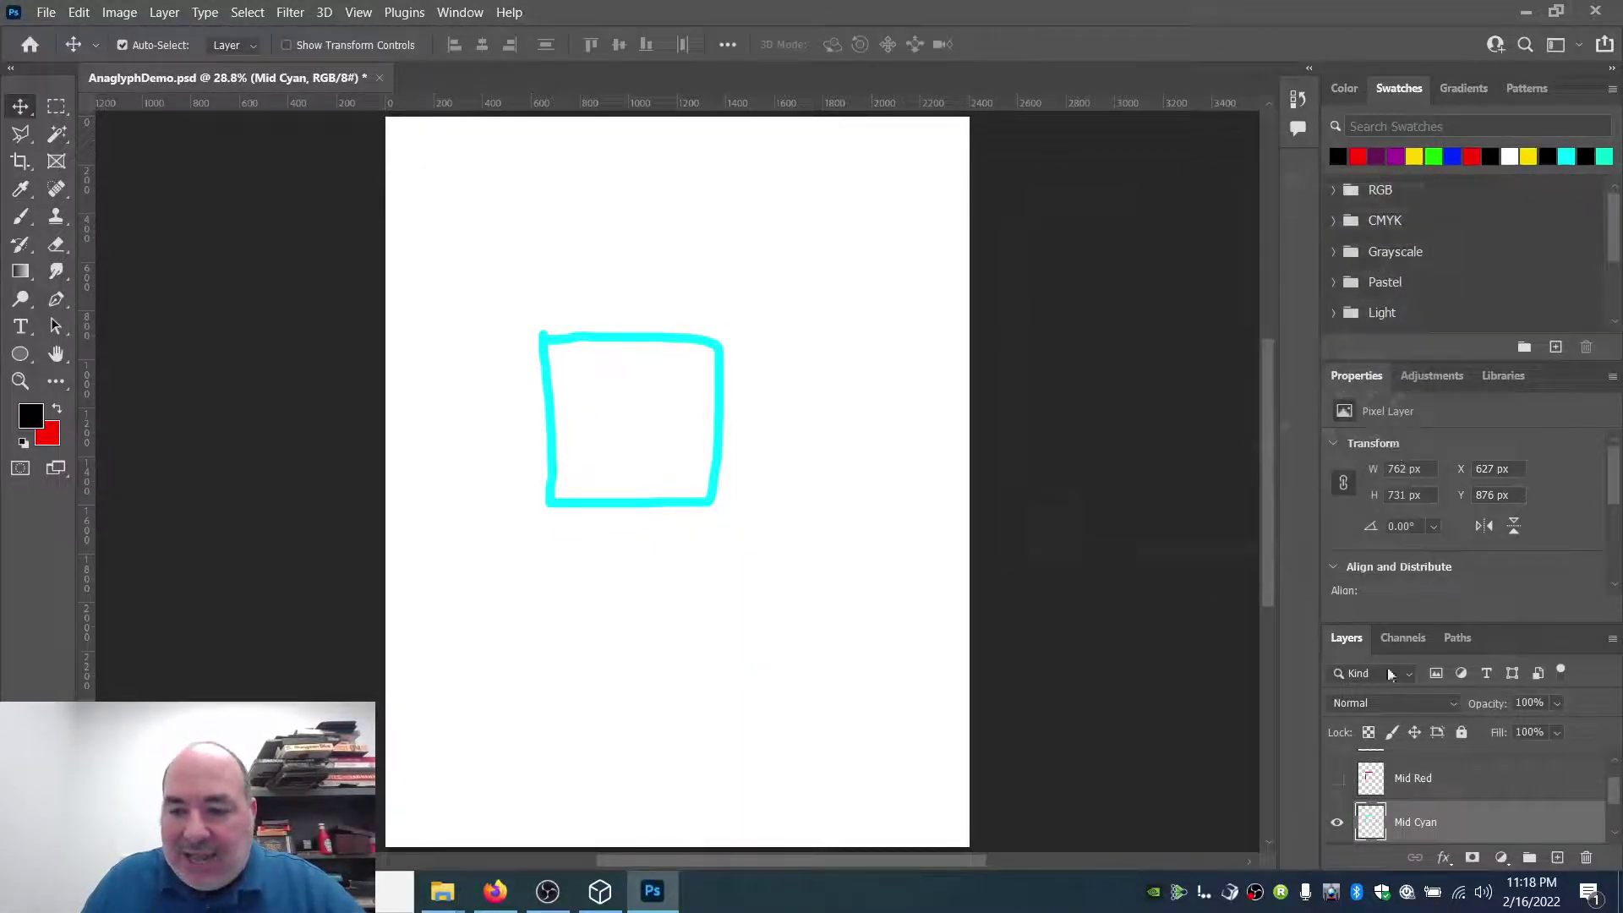
Step: Show Mid Red again and set the blend mode of both Mid Red and Mid Cyan to Multiply
left_click(1339, 777)
left_click(1413, 779)
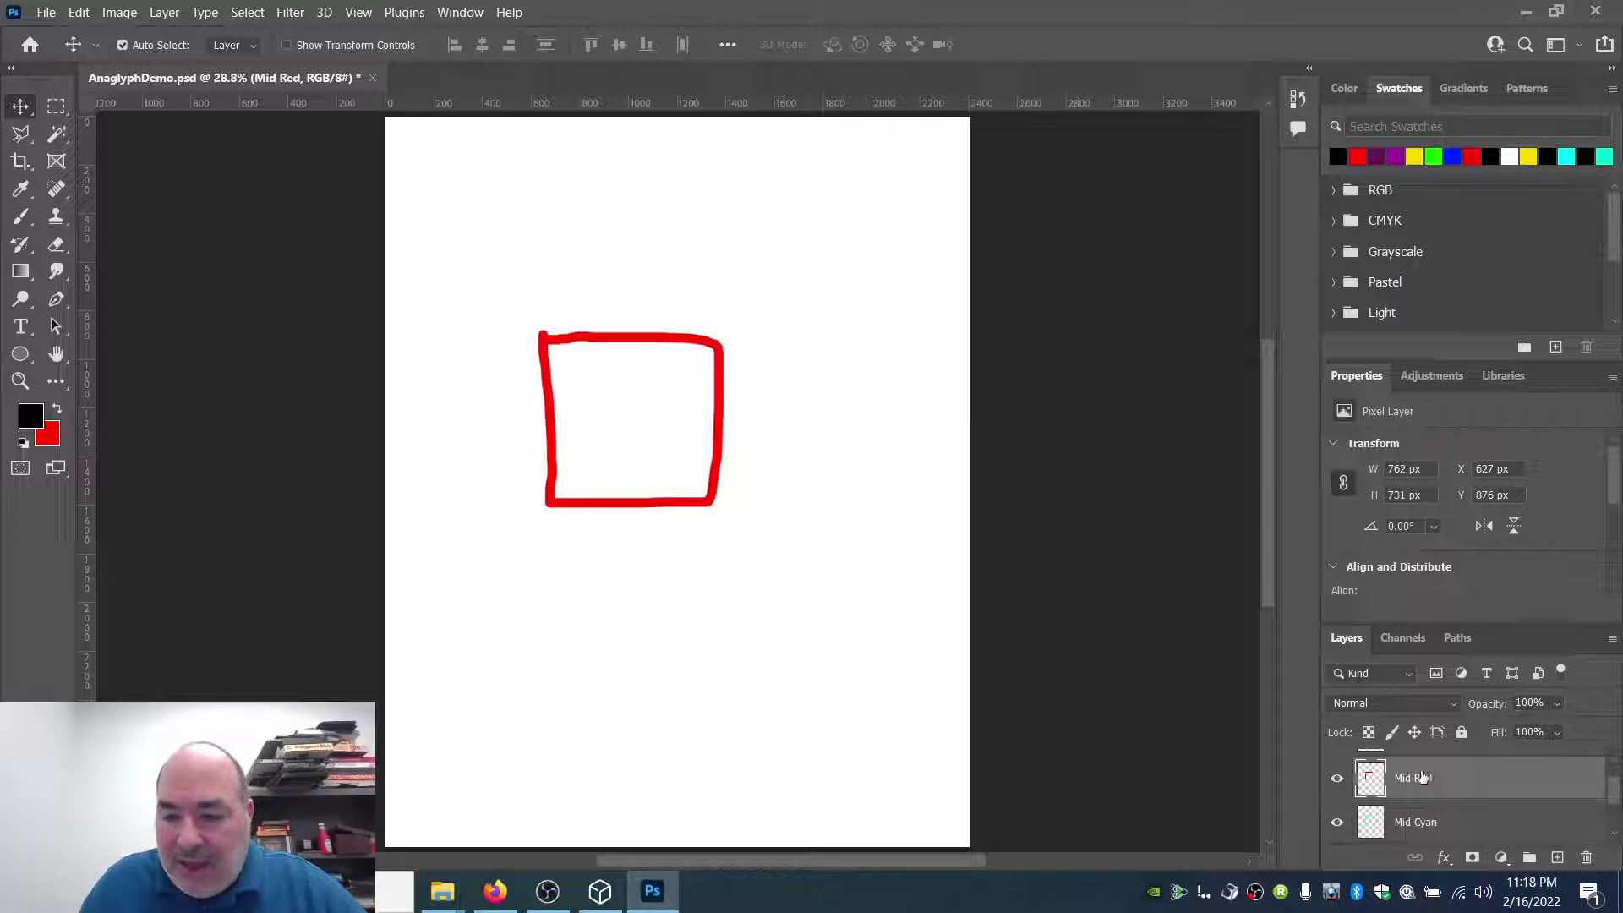
left_click(1391, 702)
left_click(1380, 414)
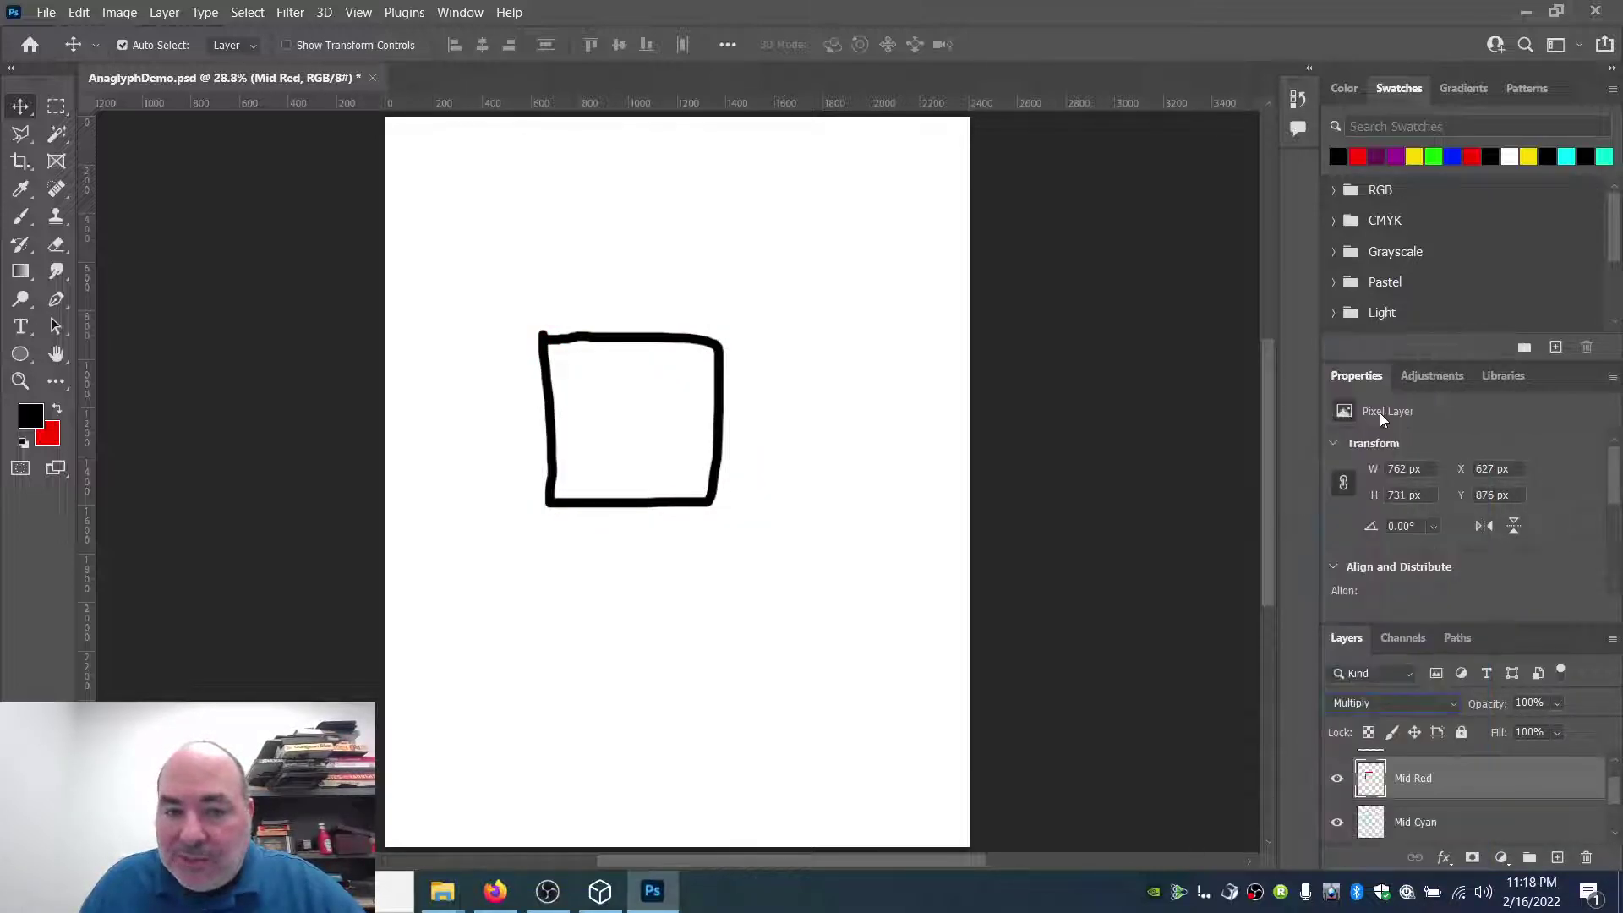
left_click(1461, 822)
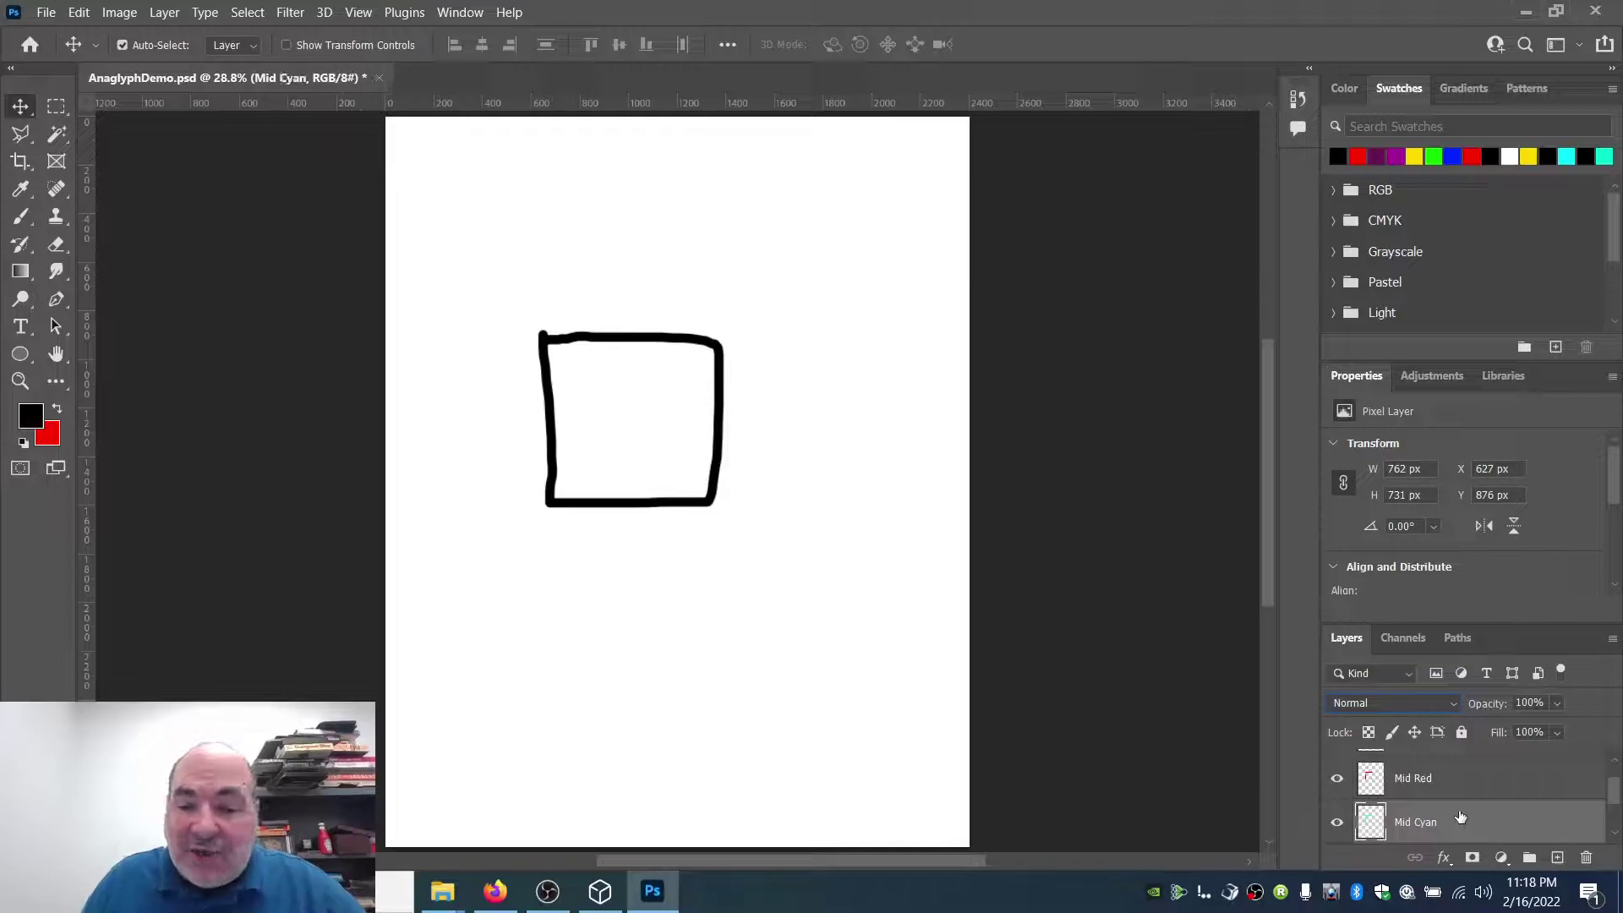
left_click(1407, 703)
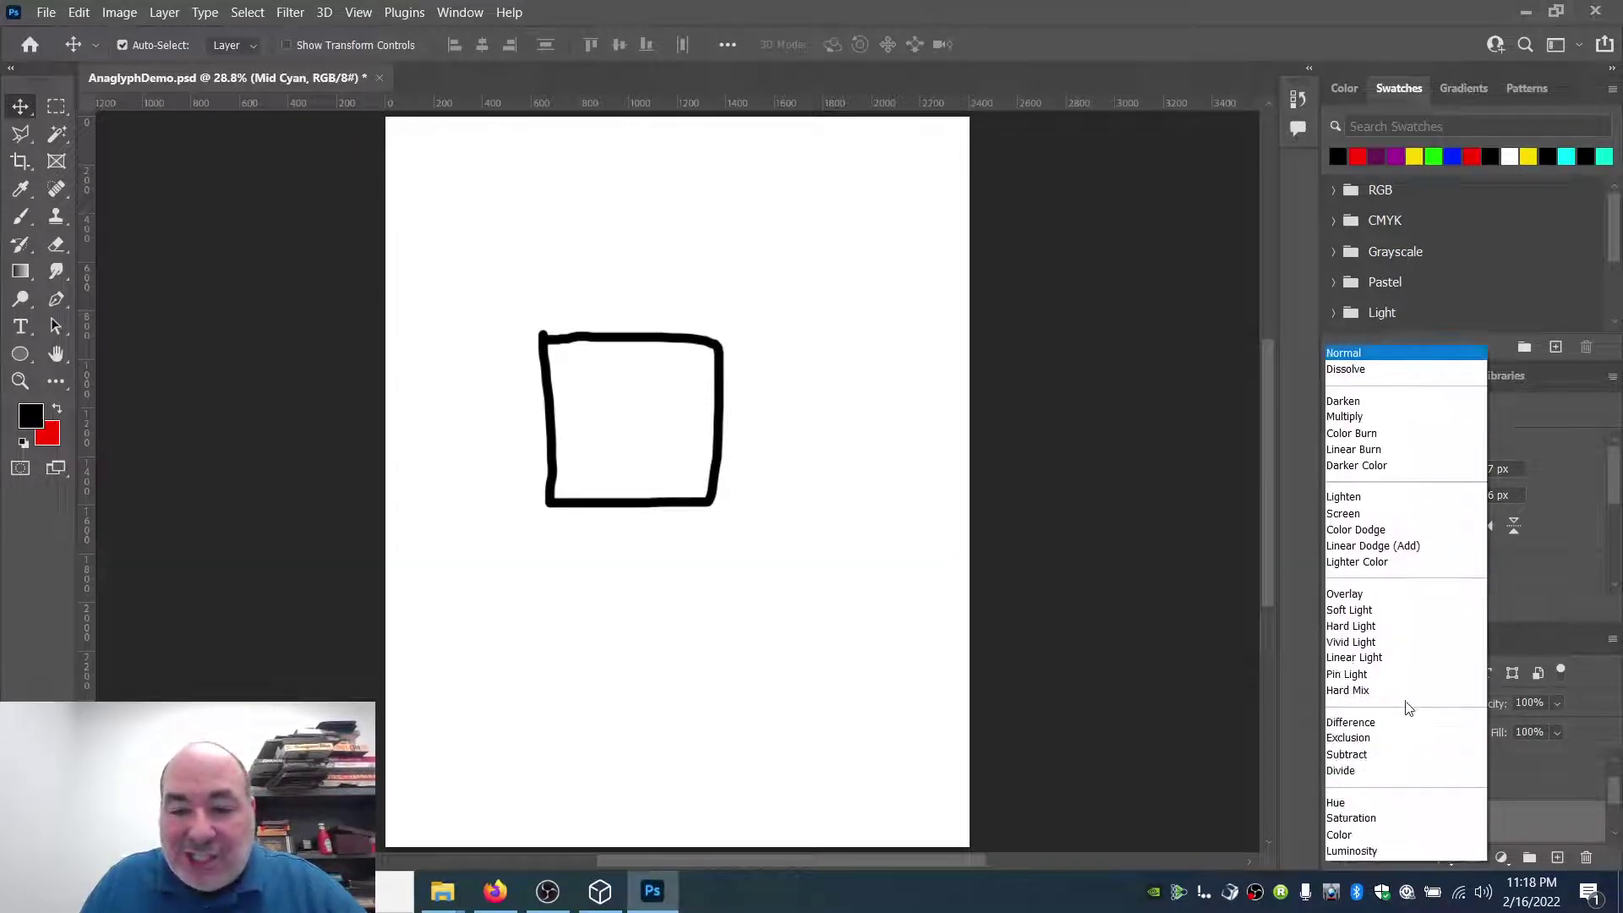
left_click(1393, 418)
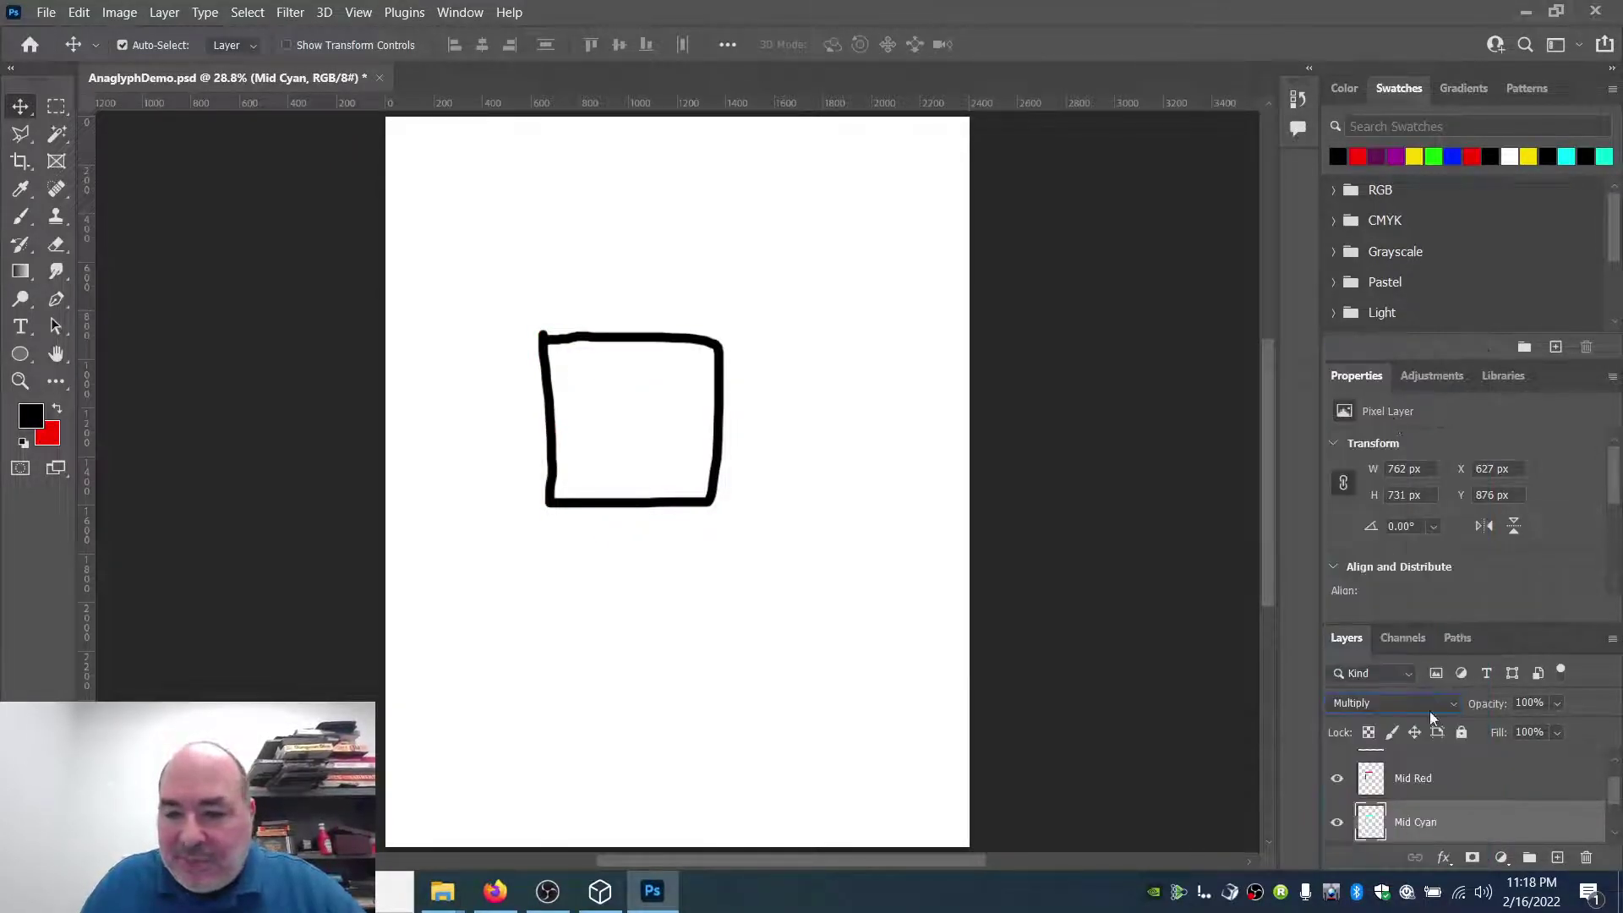
Step: Nudge the Mid Red layer horizontally to the right to X 645 px, offsetting it from Mid Cyan
left_click(1449, 788)
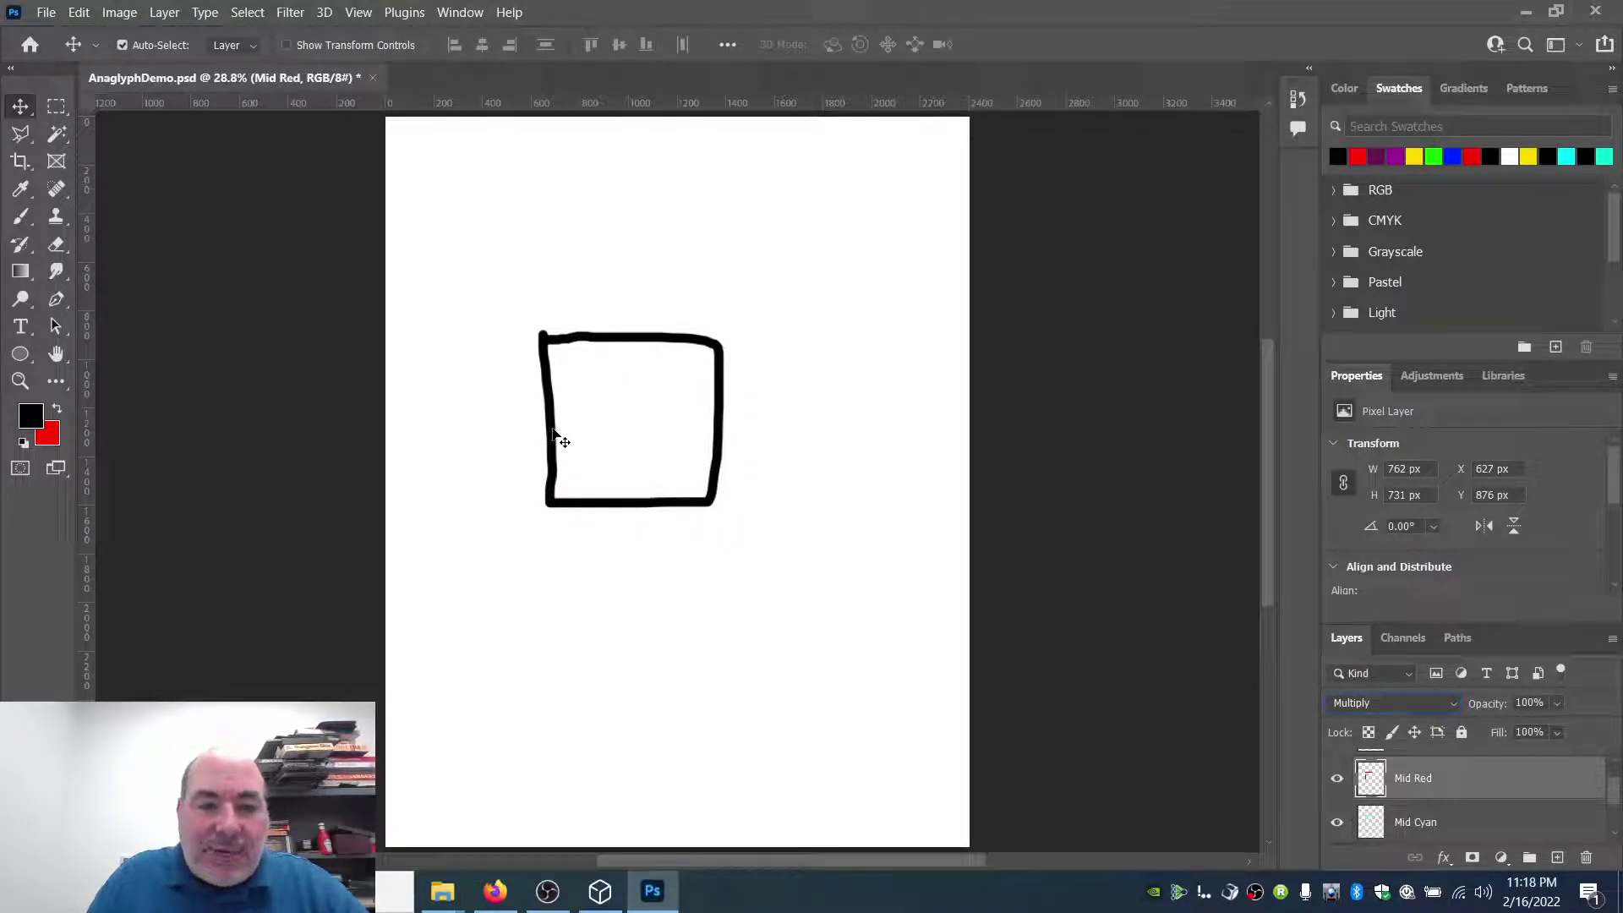
key("Right")
key("Right")
key("Right")
key("Right")
key("Right")
key("Right")
key("Right")
key("Right")
key("Right")
key("Right")
key("Right")
key("Right")
key("Right")
key("Right")
key("Right")
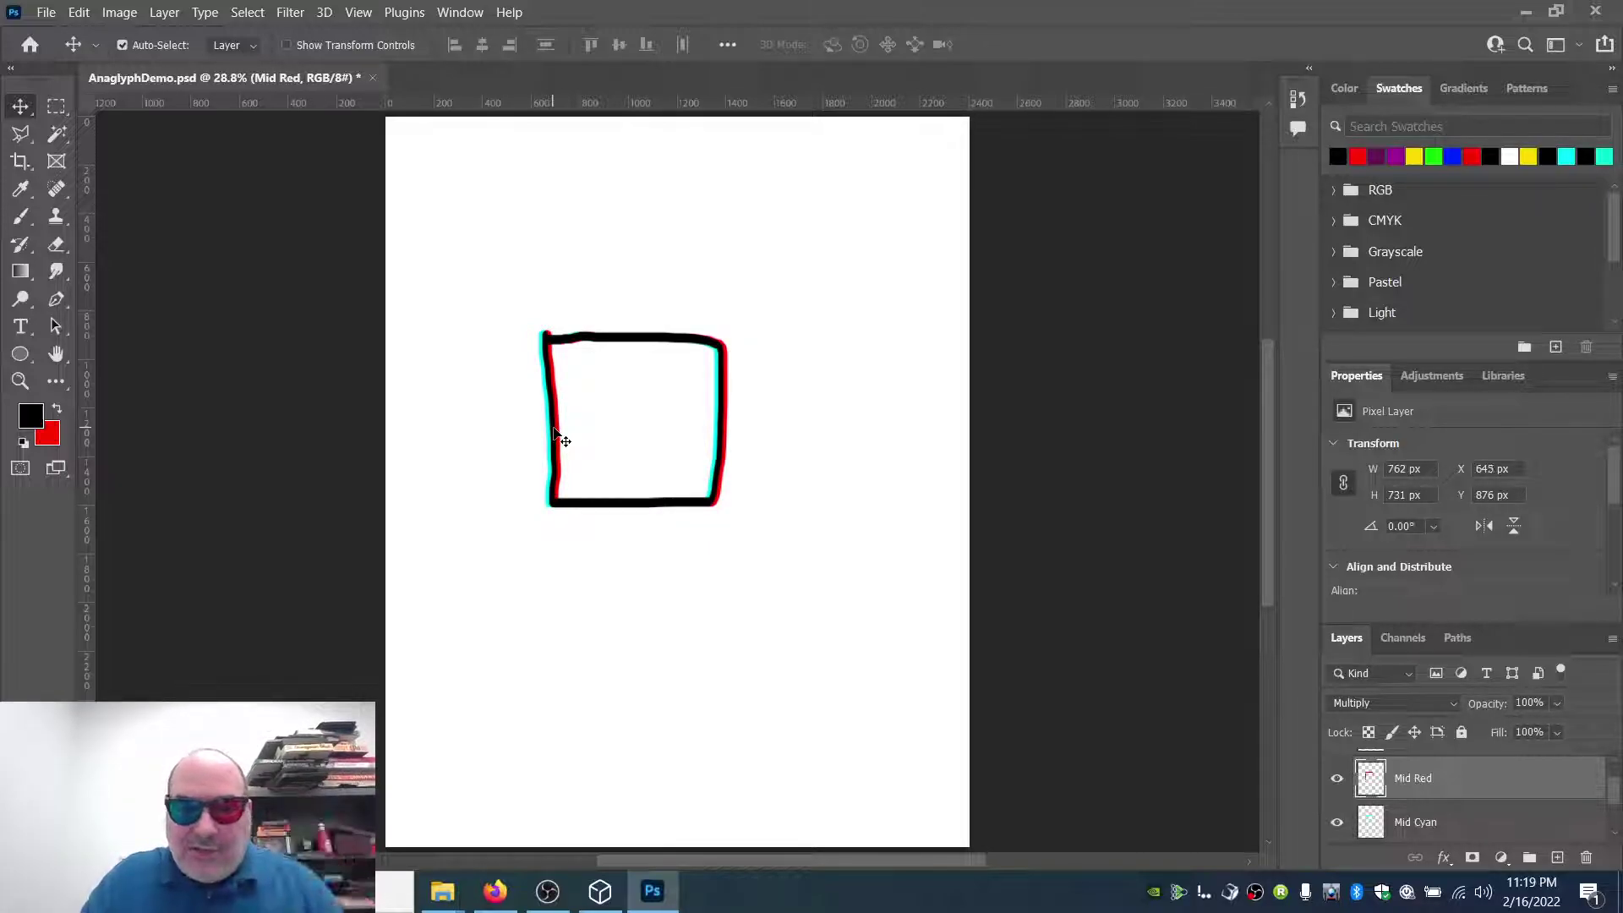
Step: Show the Far Group and move Mid Red and Mid Cyan together to overlap the circle, at about X 521 px, Y 592 px
scroll(1436, 786, "down", 2)
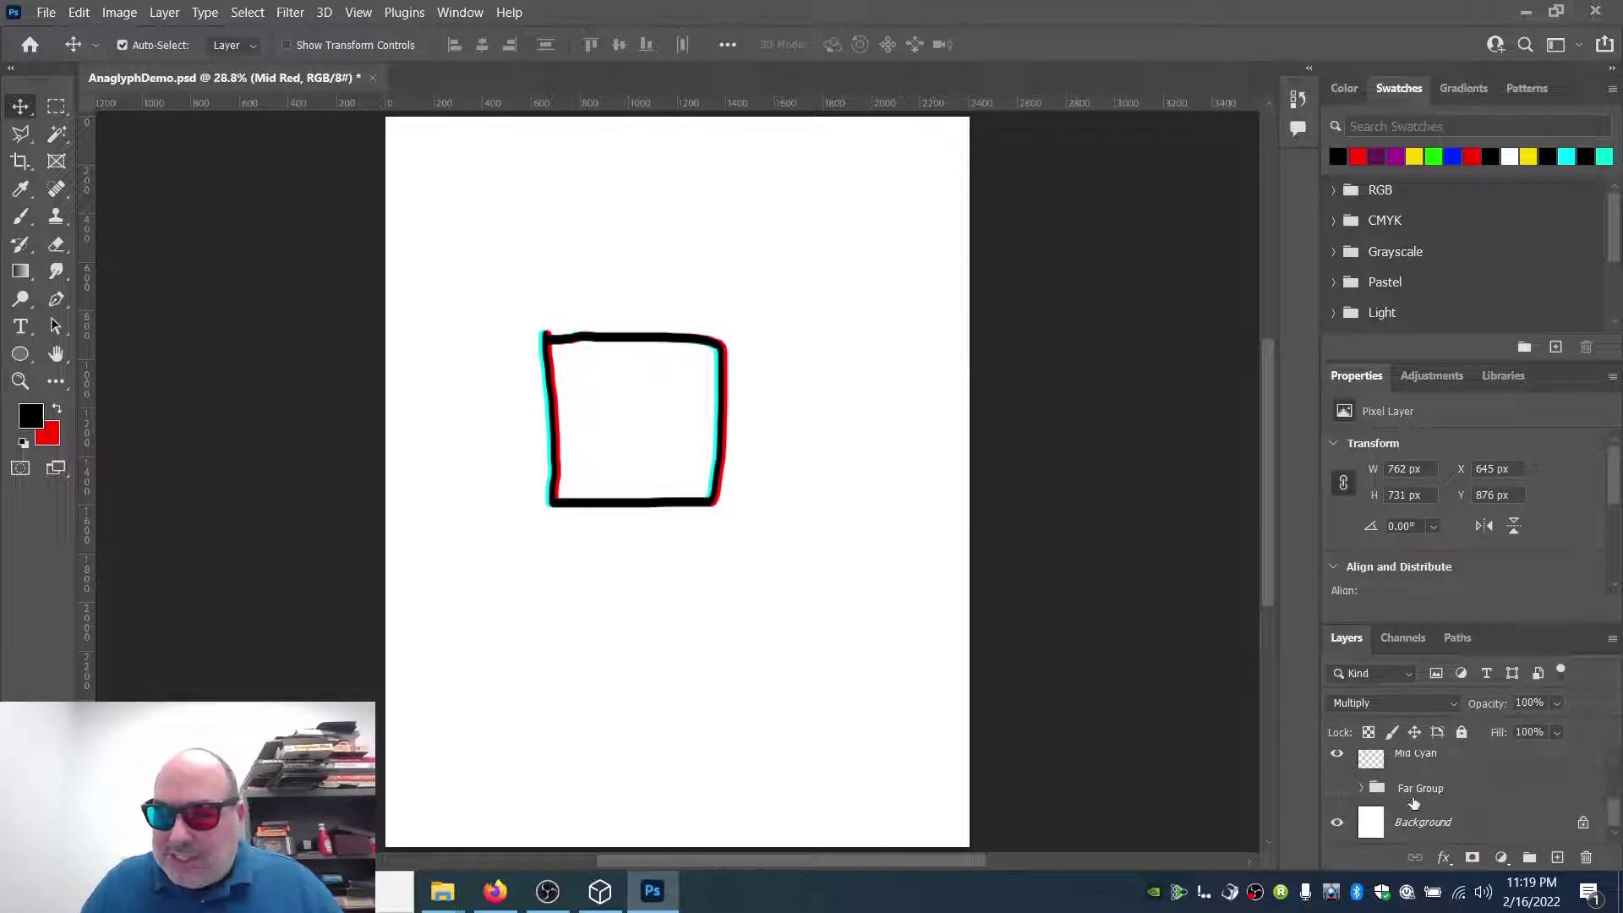
left_click(1336, 789)
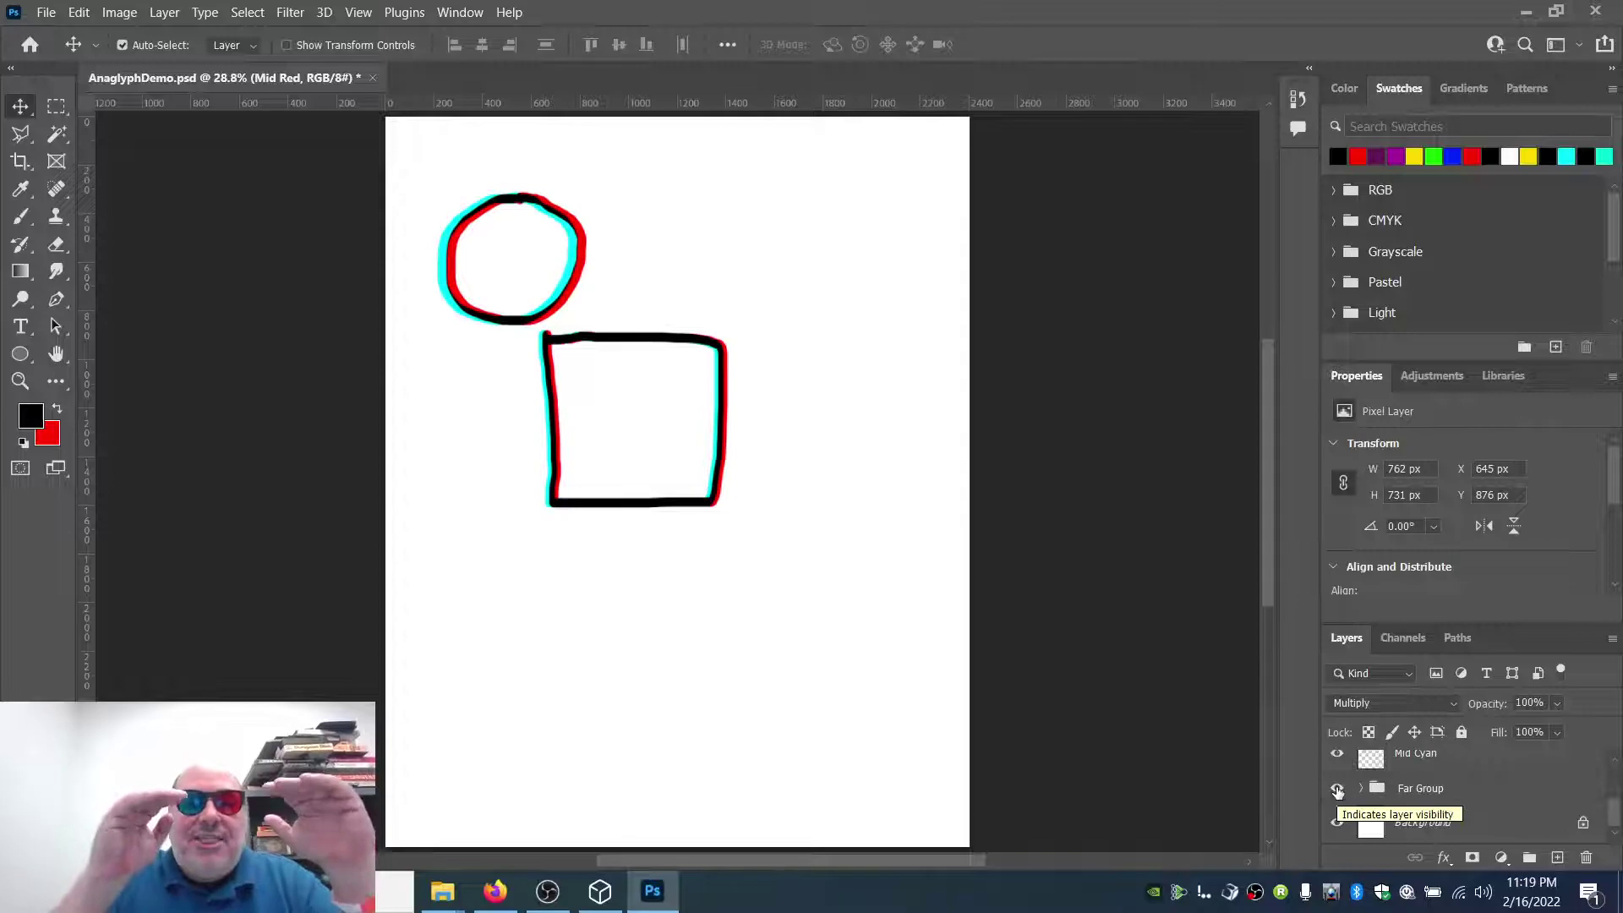
scroll(1459, 790, "up", 1)
left_click(1458, 794)
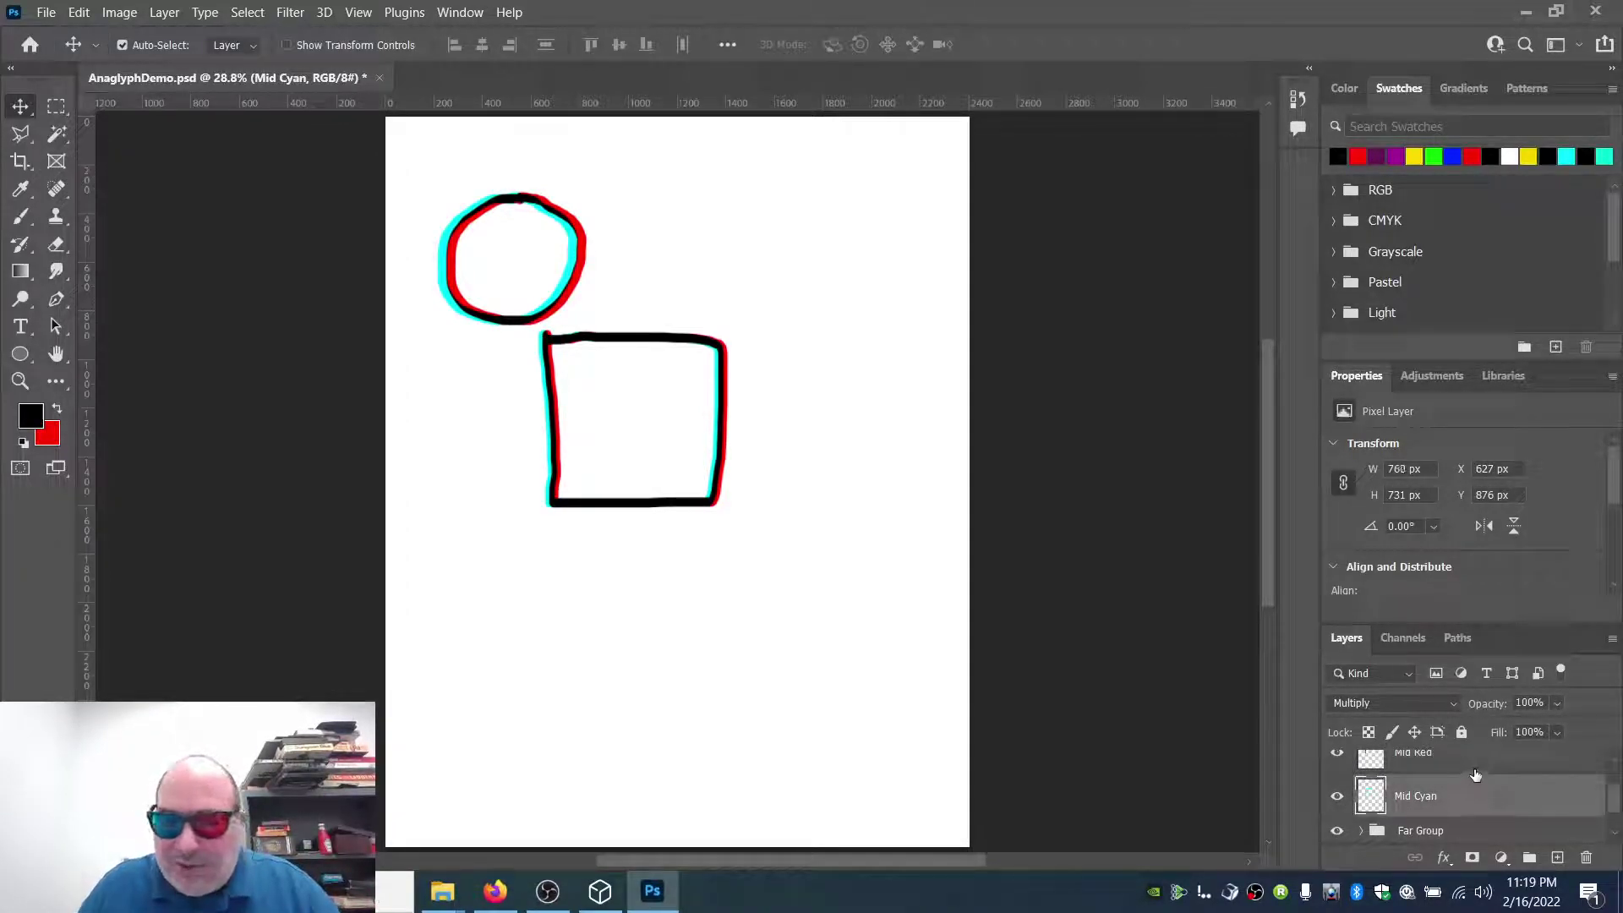
left_click(1475, 775, "shift")
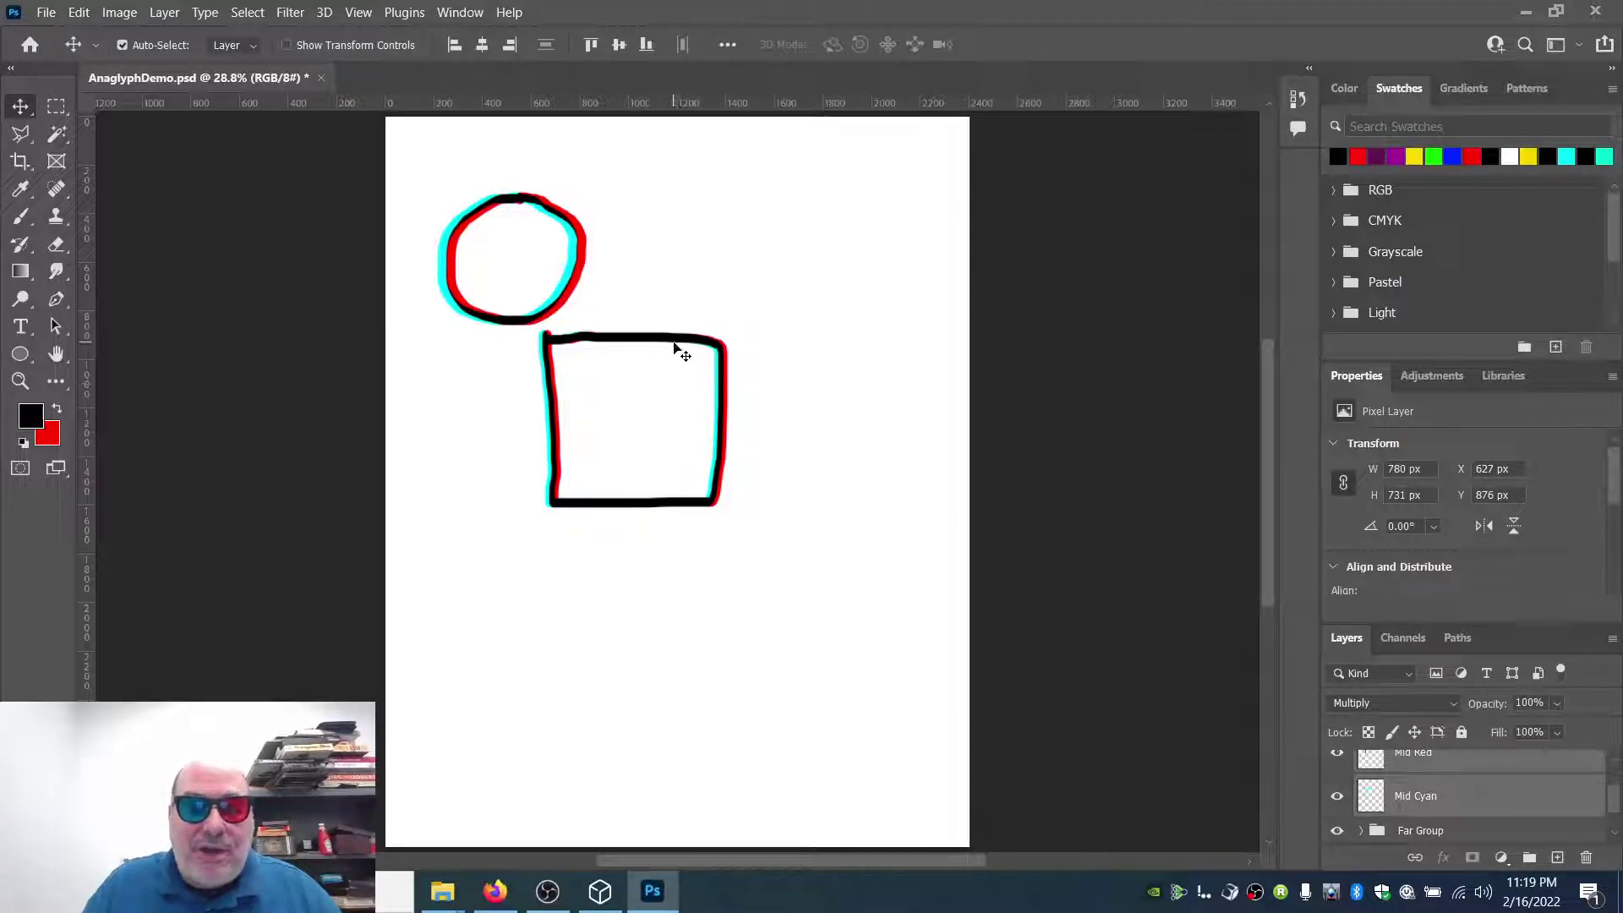
left_click_drag(677, 348, 640, 279)
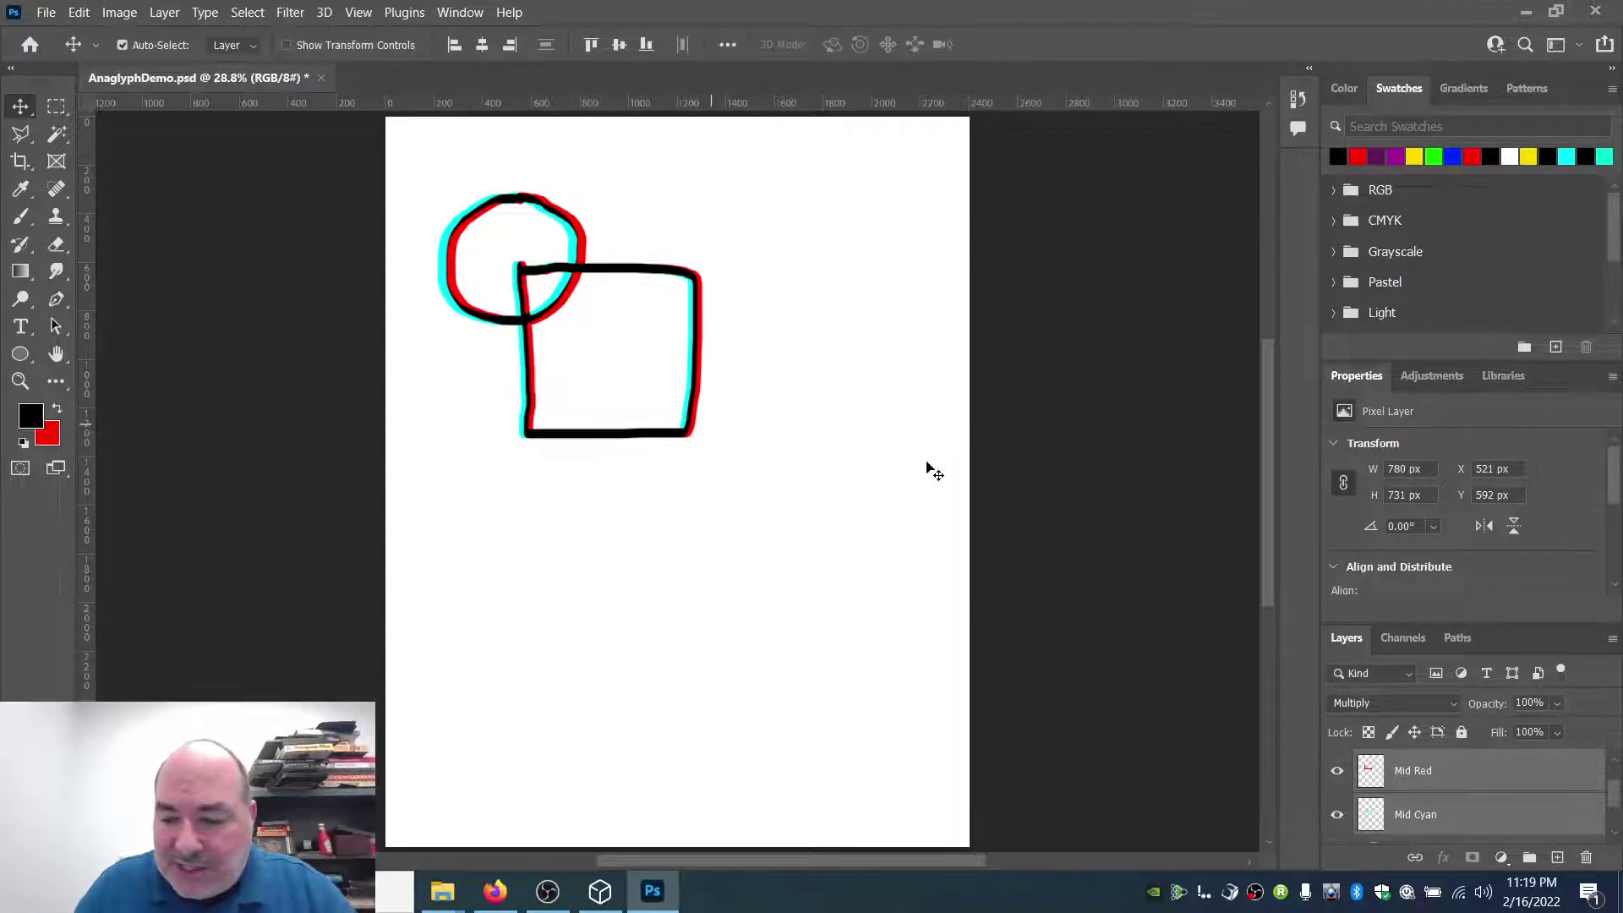
Step: Group the selected Mid Red and Mid Cyan layers under the name Mid Group
left_click(169, 13)
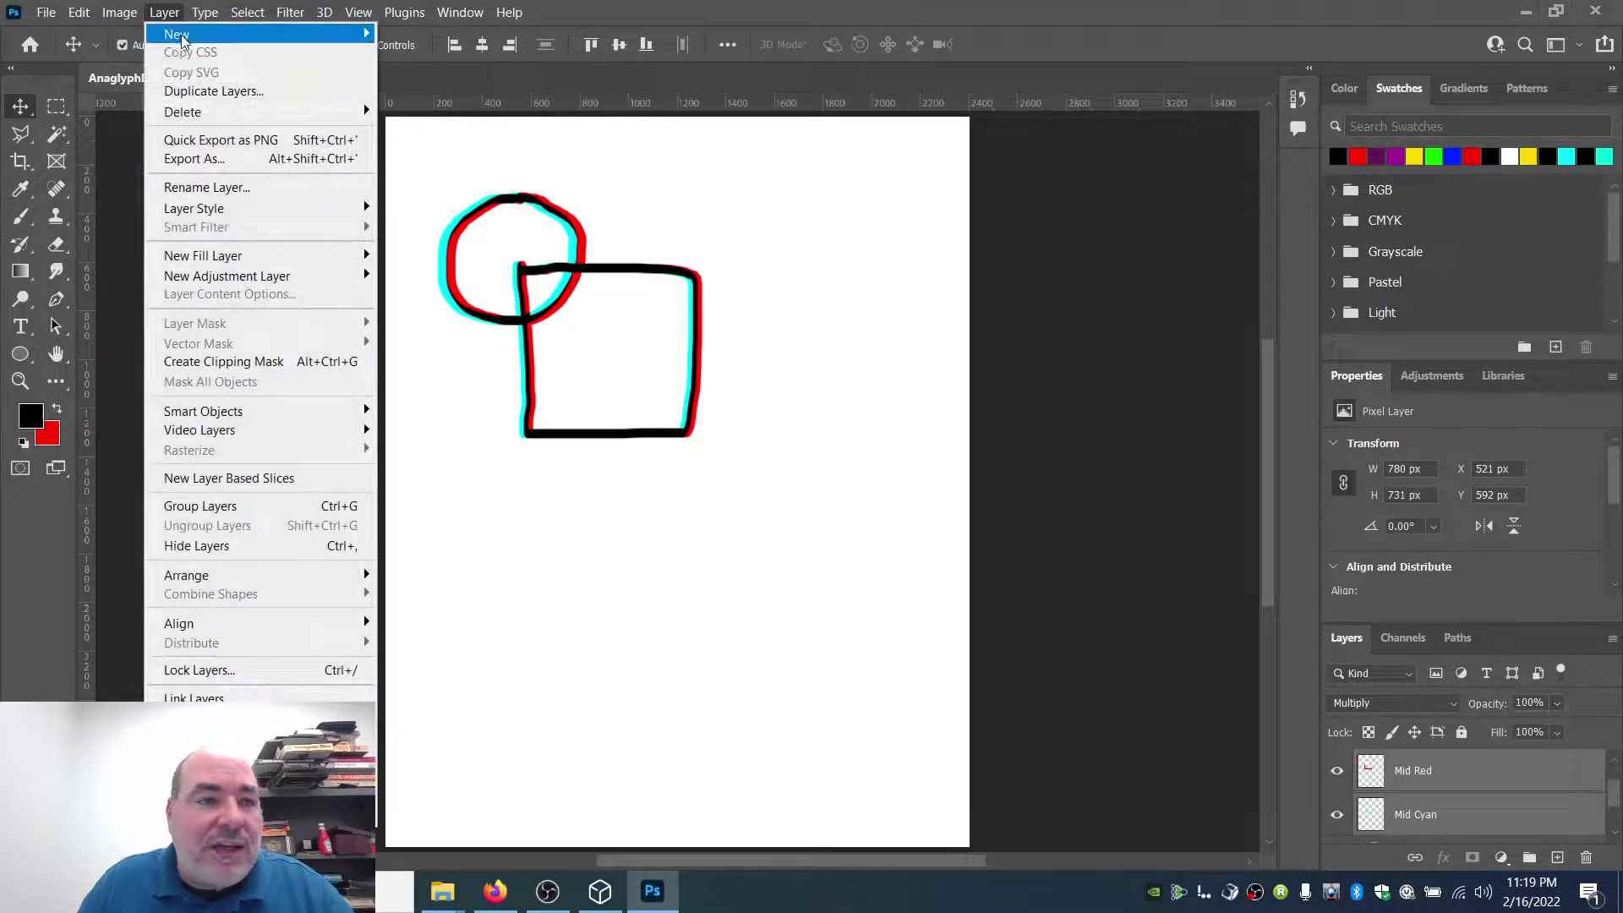
mouse_move(190, 35)
left_click(464, 90)
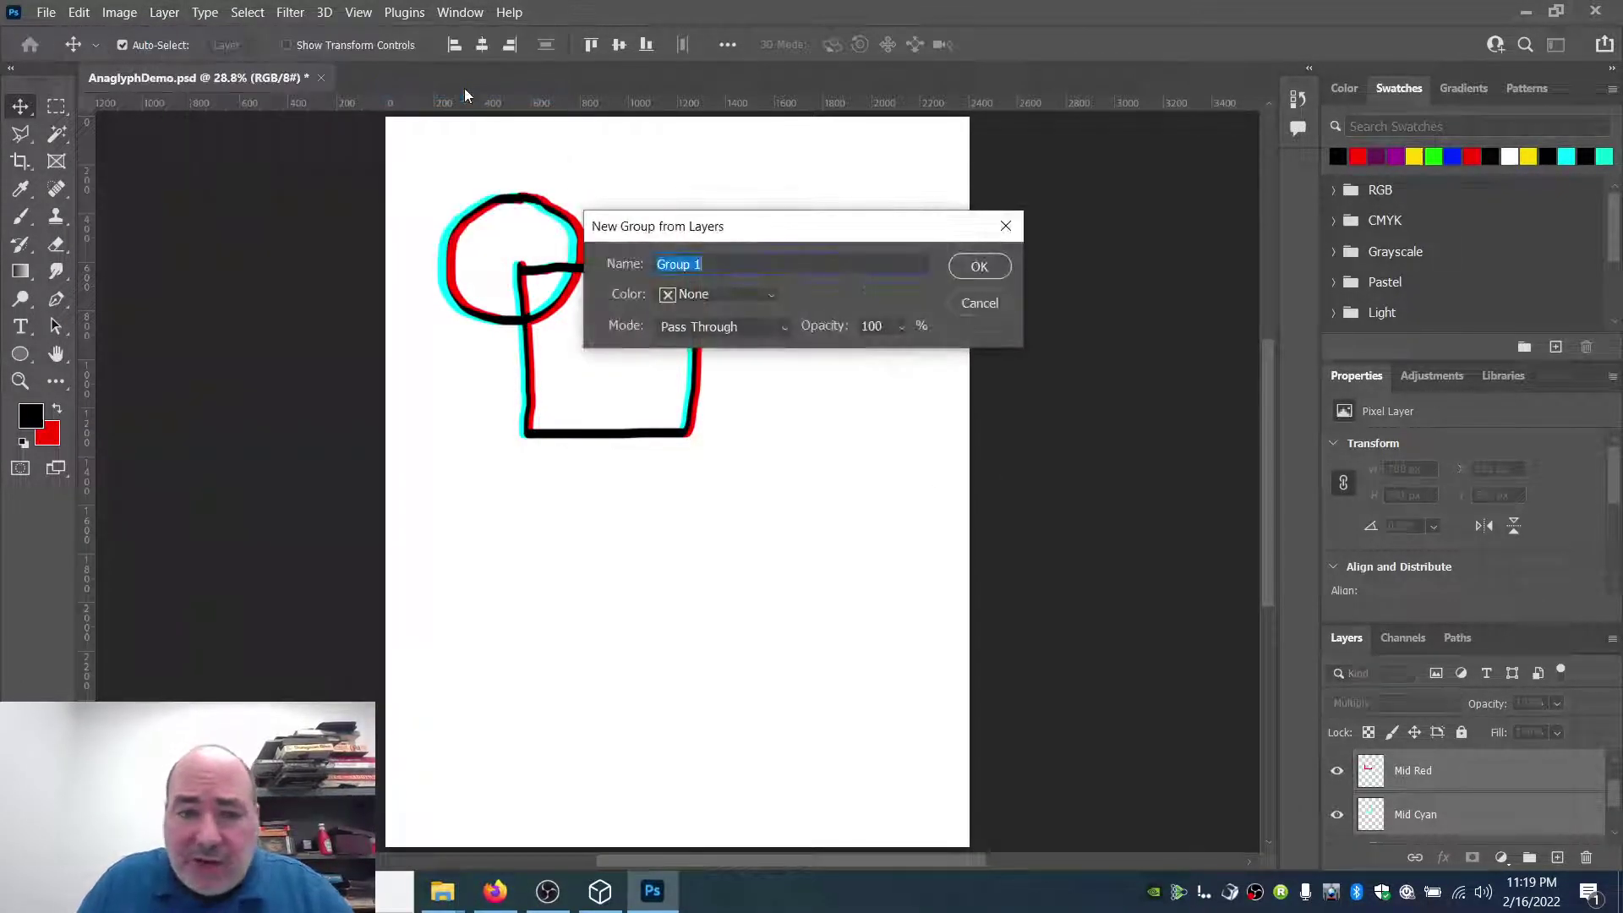
type("Mid")
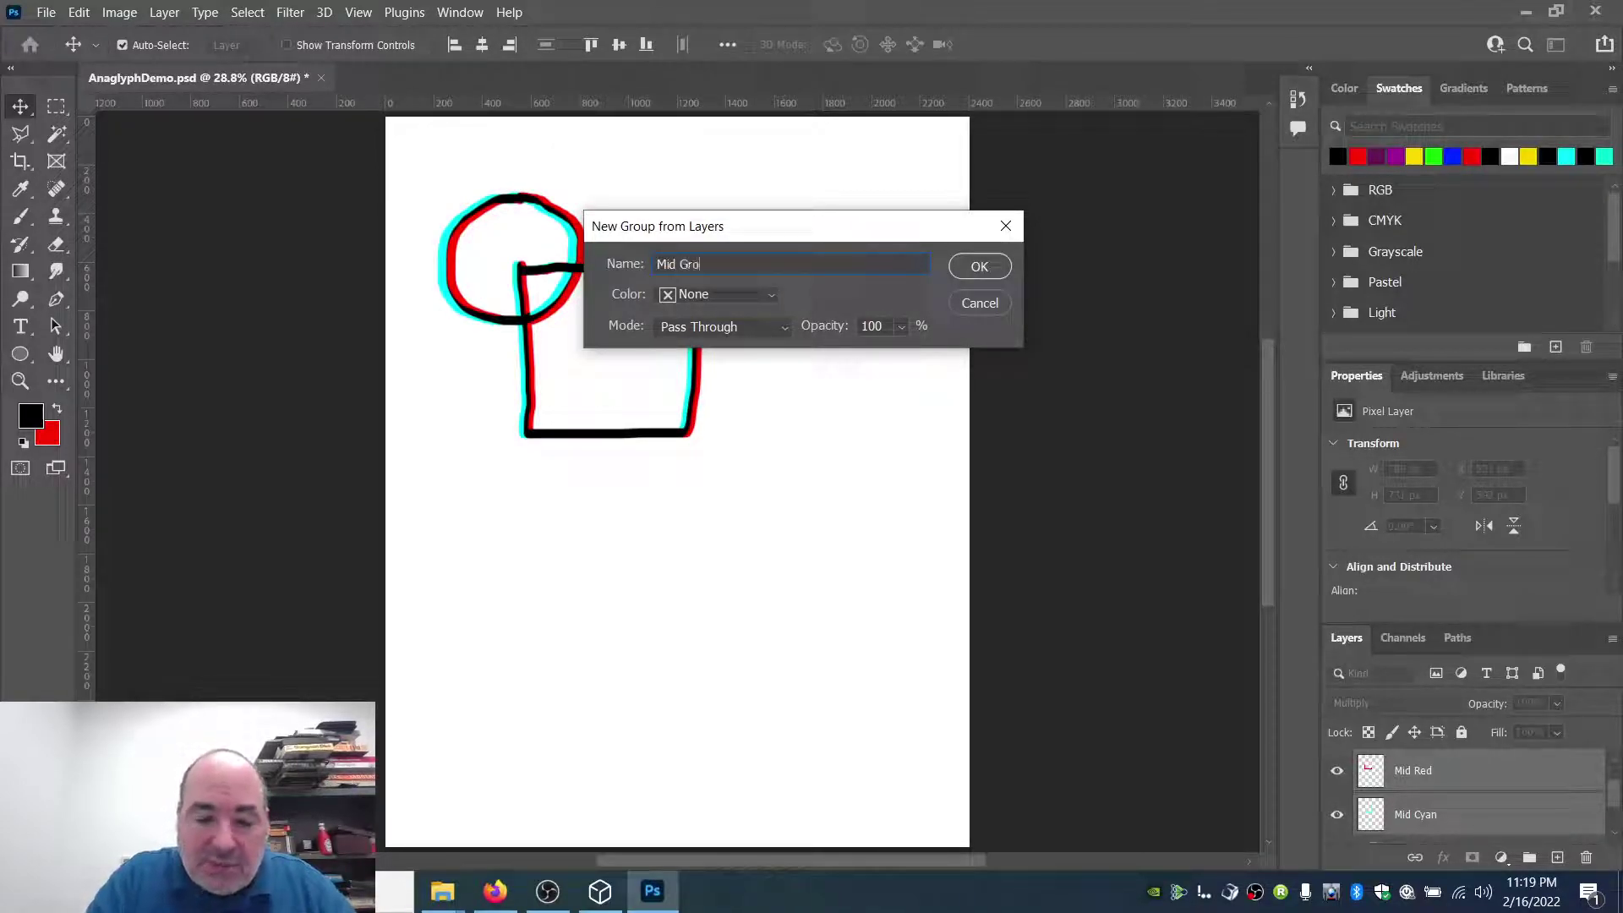
key("Return")
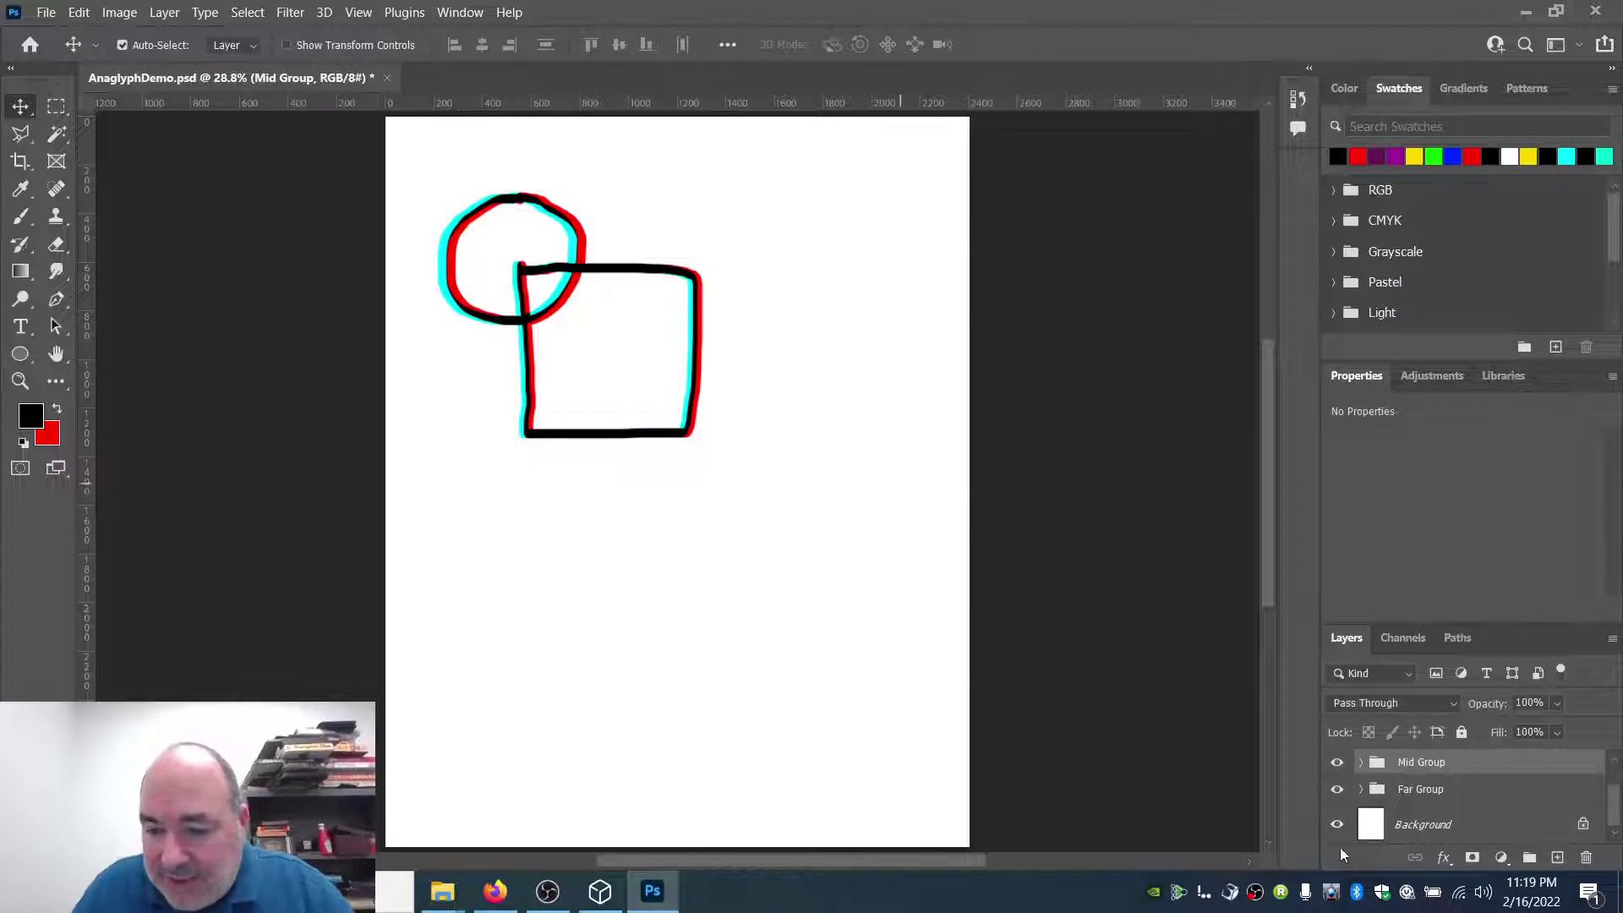
Step: Show the Near layer and move its triangle to overlap the square, at about X 644 px, Y 870 px
scroll(1460, 804, "up", 1)
left_click(1461, 787)
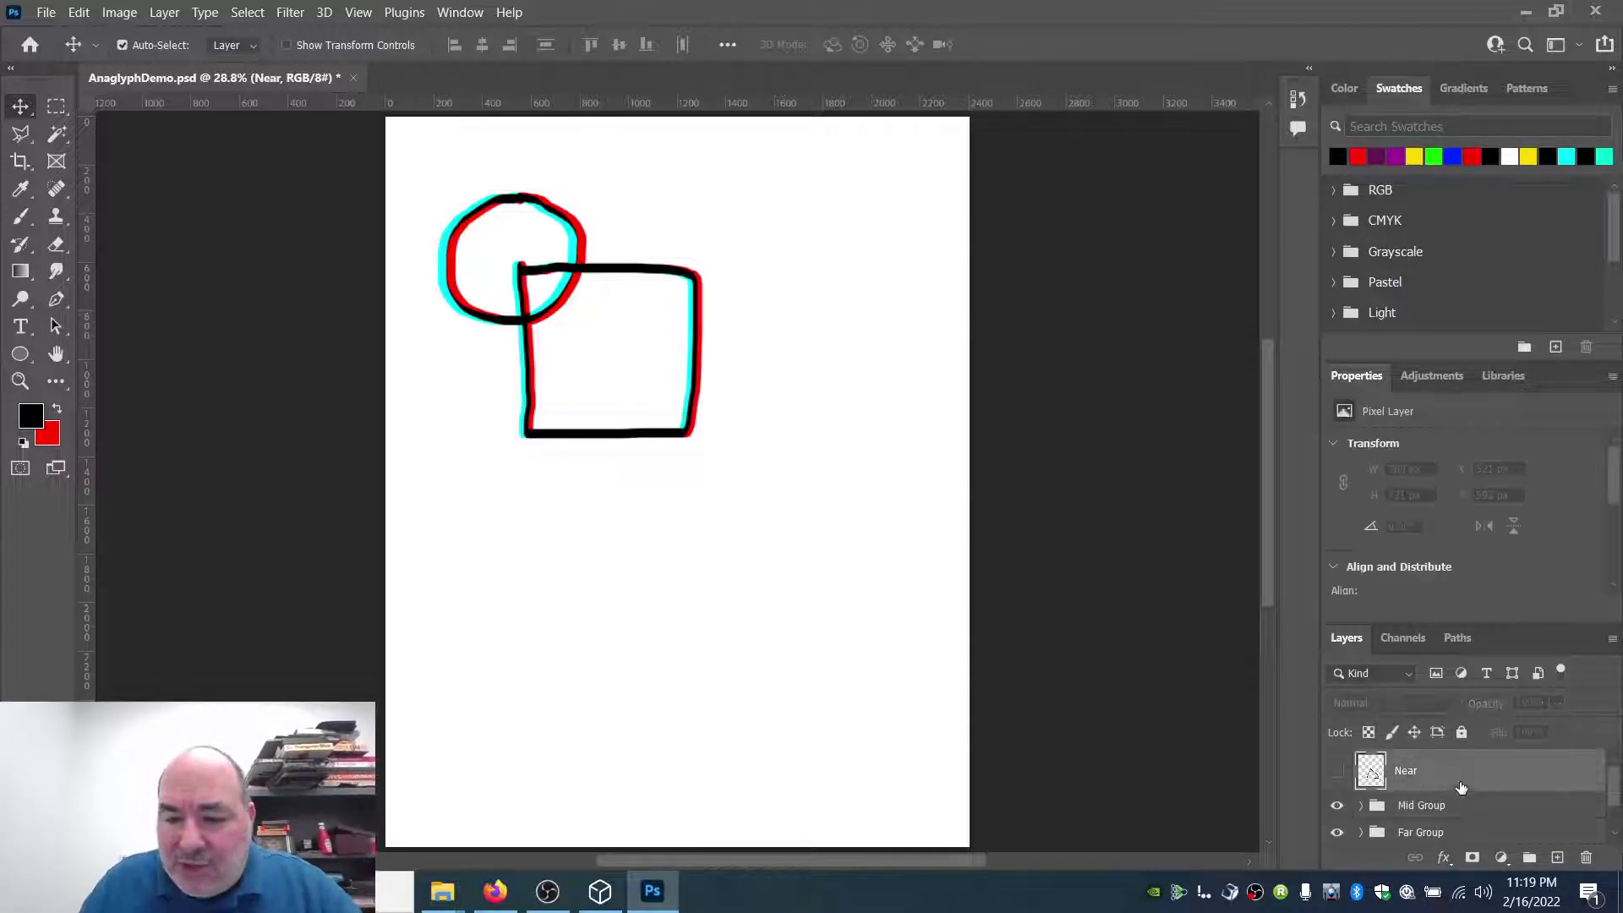
left_click(1338, 771)
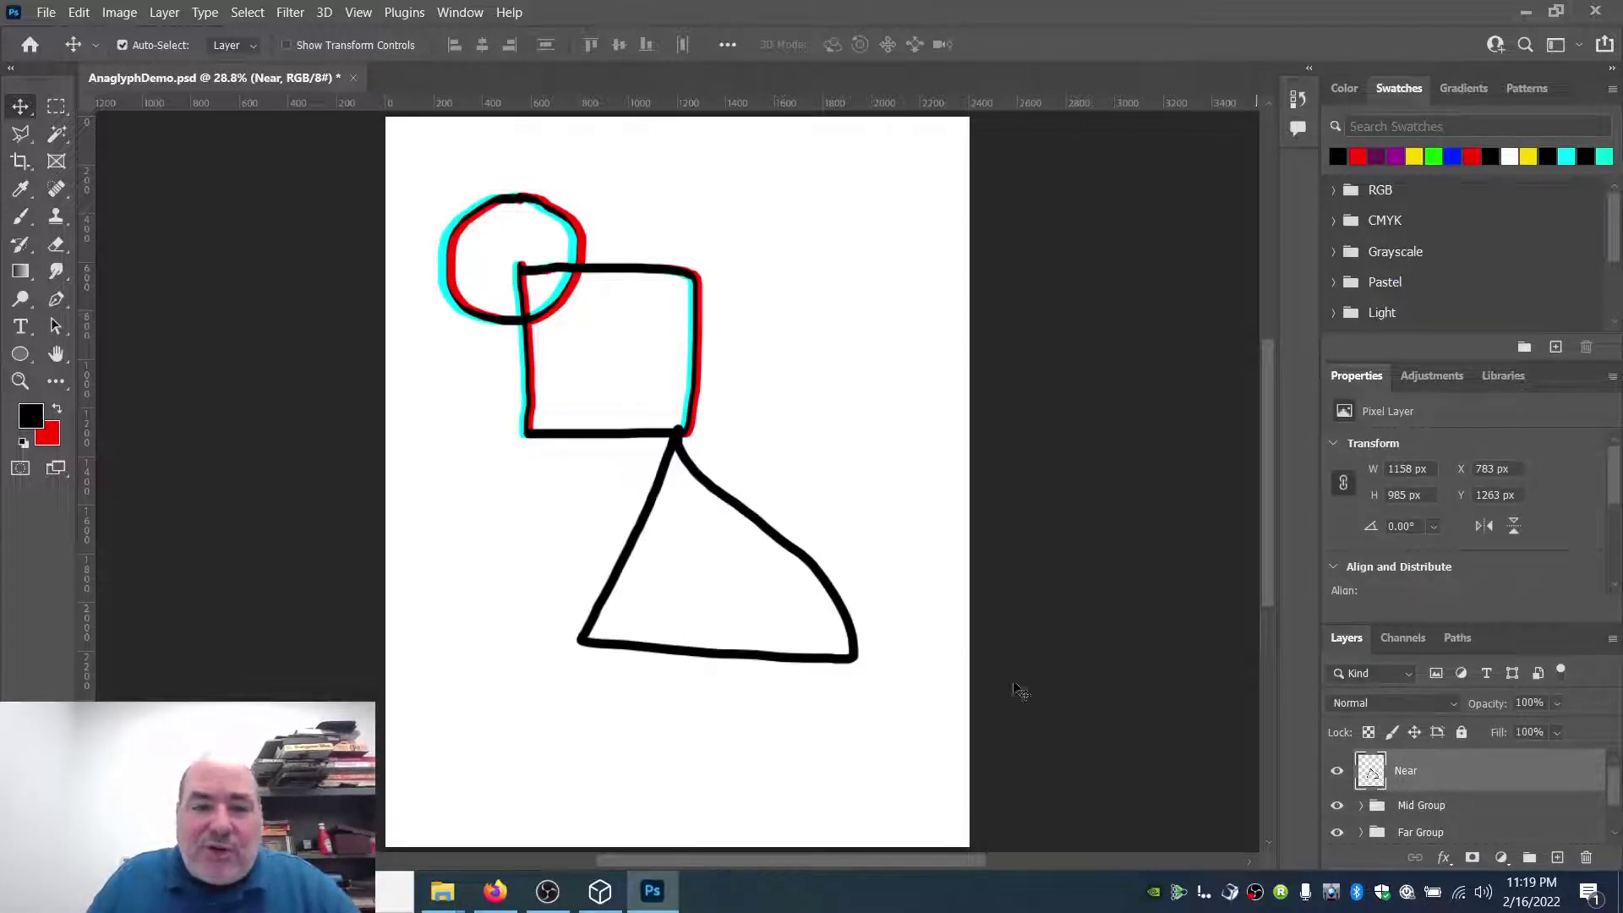
left_click_drag(791, 544, 755, 457)
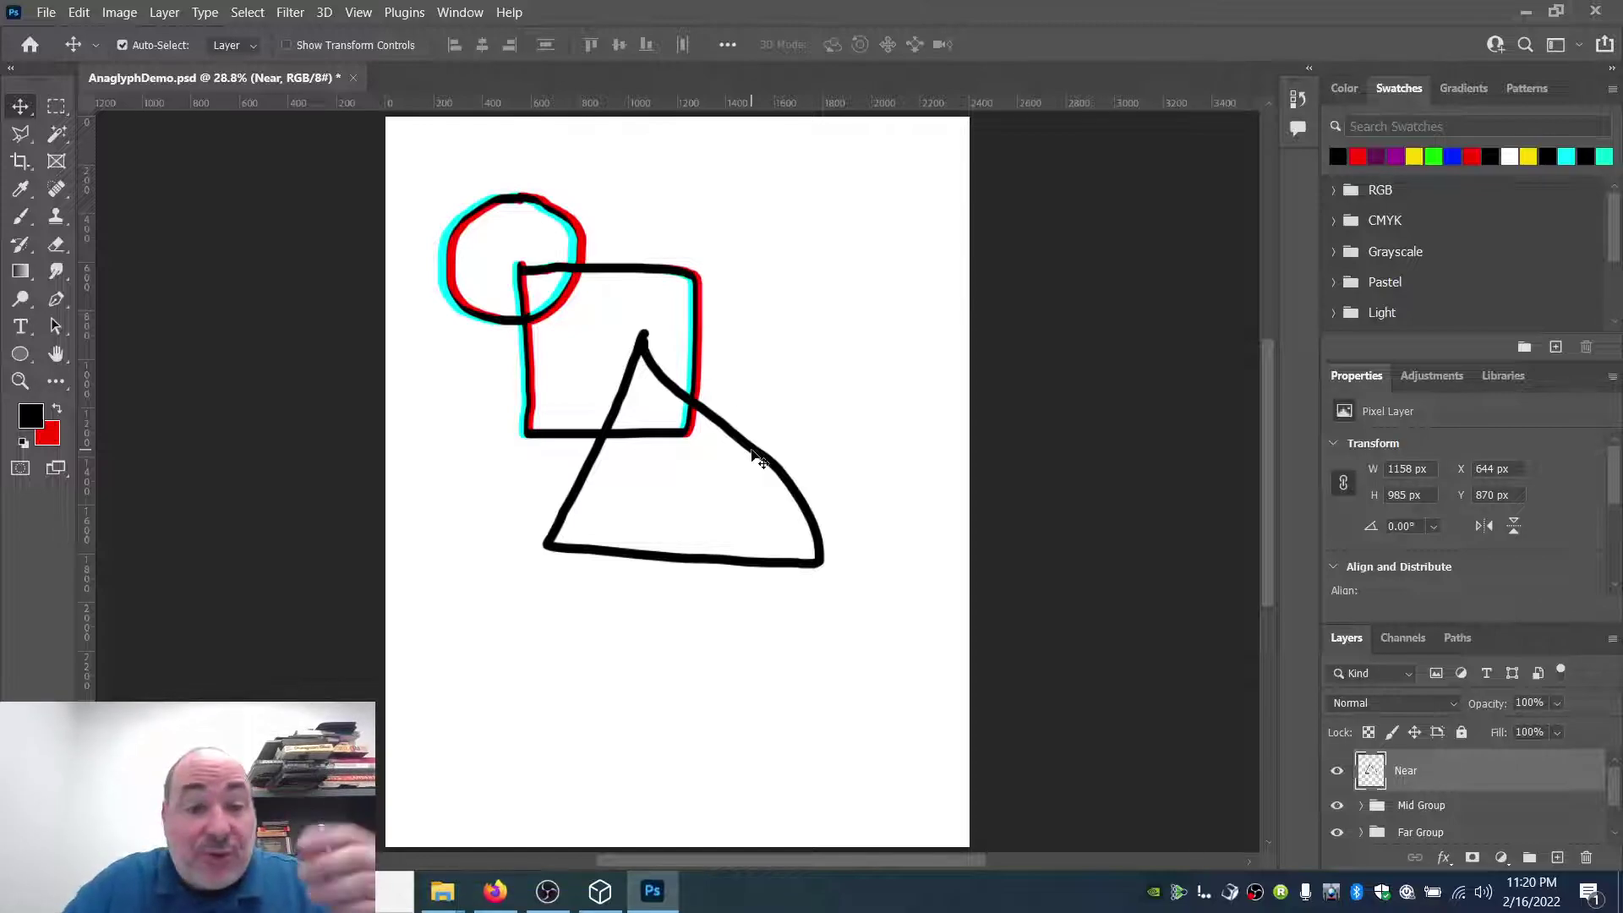
Step: Add a new layer above Near and name it Pop Out
left_click(1557, 857)
double_click(1410, 771)
type("Pop Out")
key("Return")
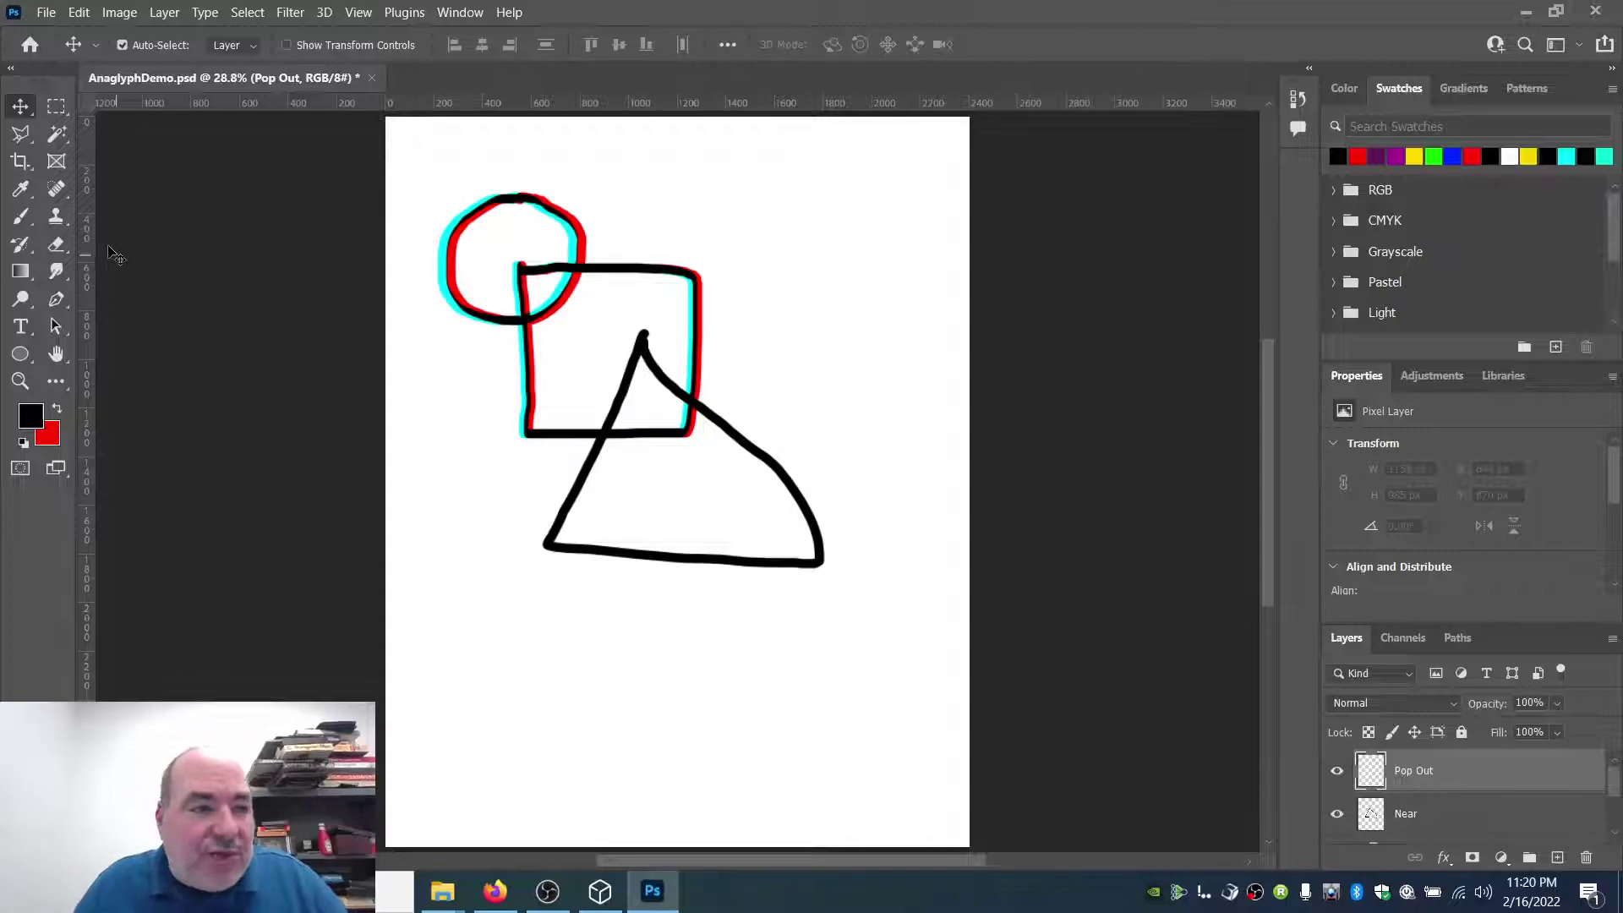
Step: Brush a jagged black outline about 1200 by 902 px on Pop Out and move it to about X 974 px, Y 1437 px
left_click(25, 224)
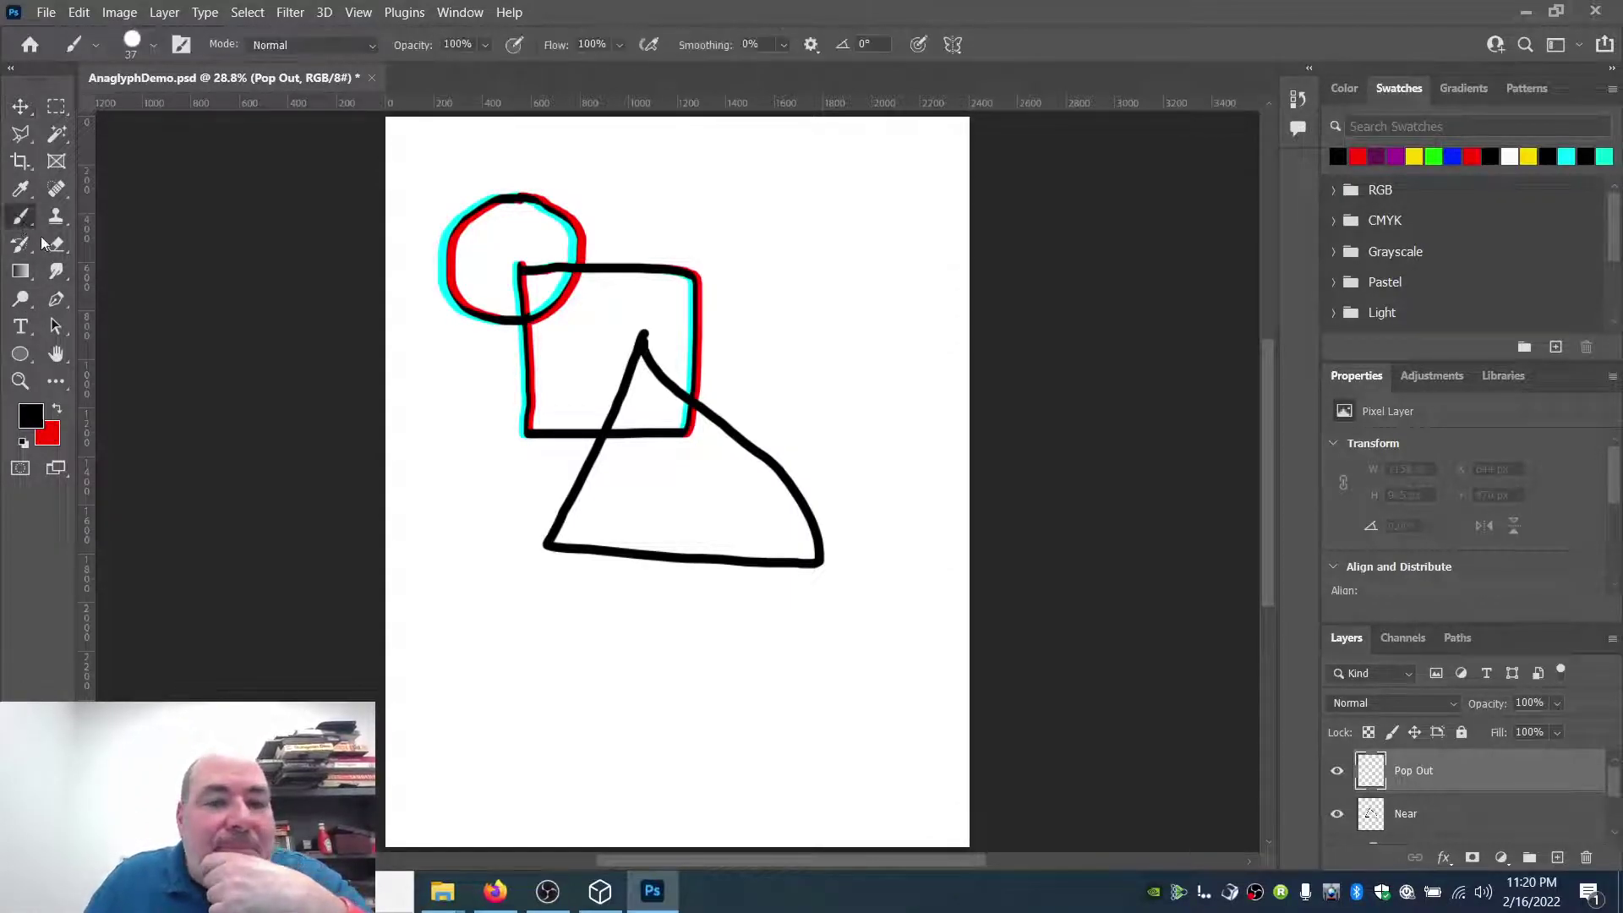
mouse_move(678, 504)
left_mouse_down()
mouse_move(802, 444)
mouse_move(847, 457)
mouse_move(899, 537)
mouse_move(886, 579)
mouse_move(852, 607)
mouse_move(665, 603)
mouse_move(705, 570)
mouse_move(629, 496)
mouse_move(668, 506)
left_mouse_up()
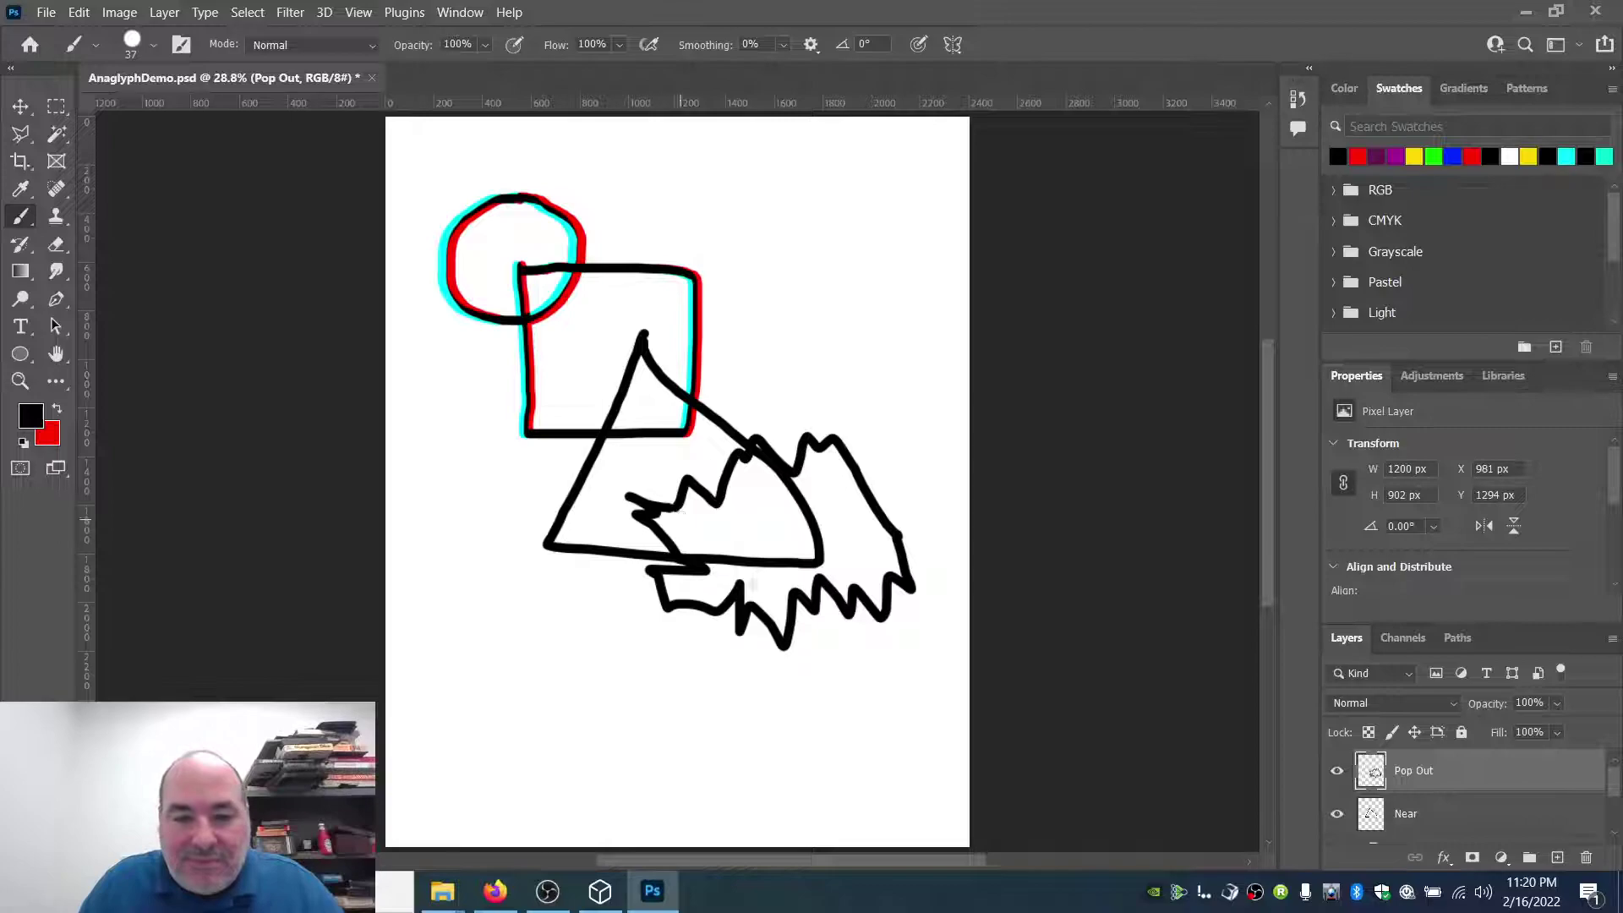
left_click(21, 106)
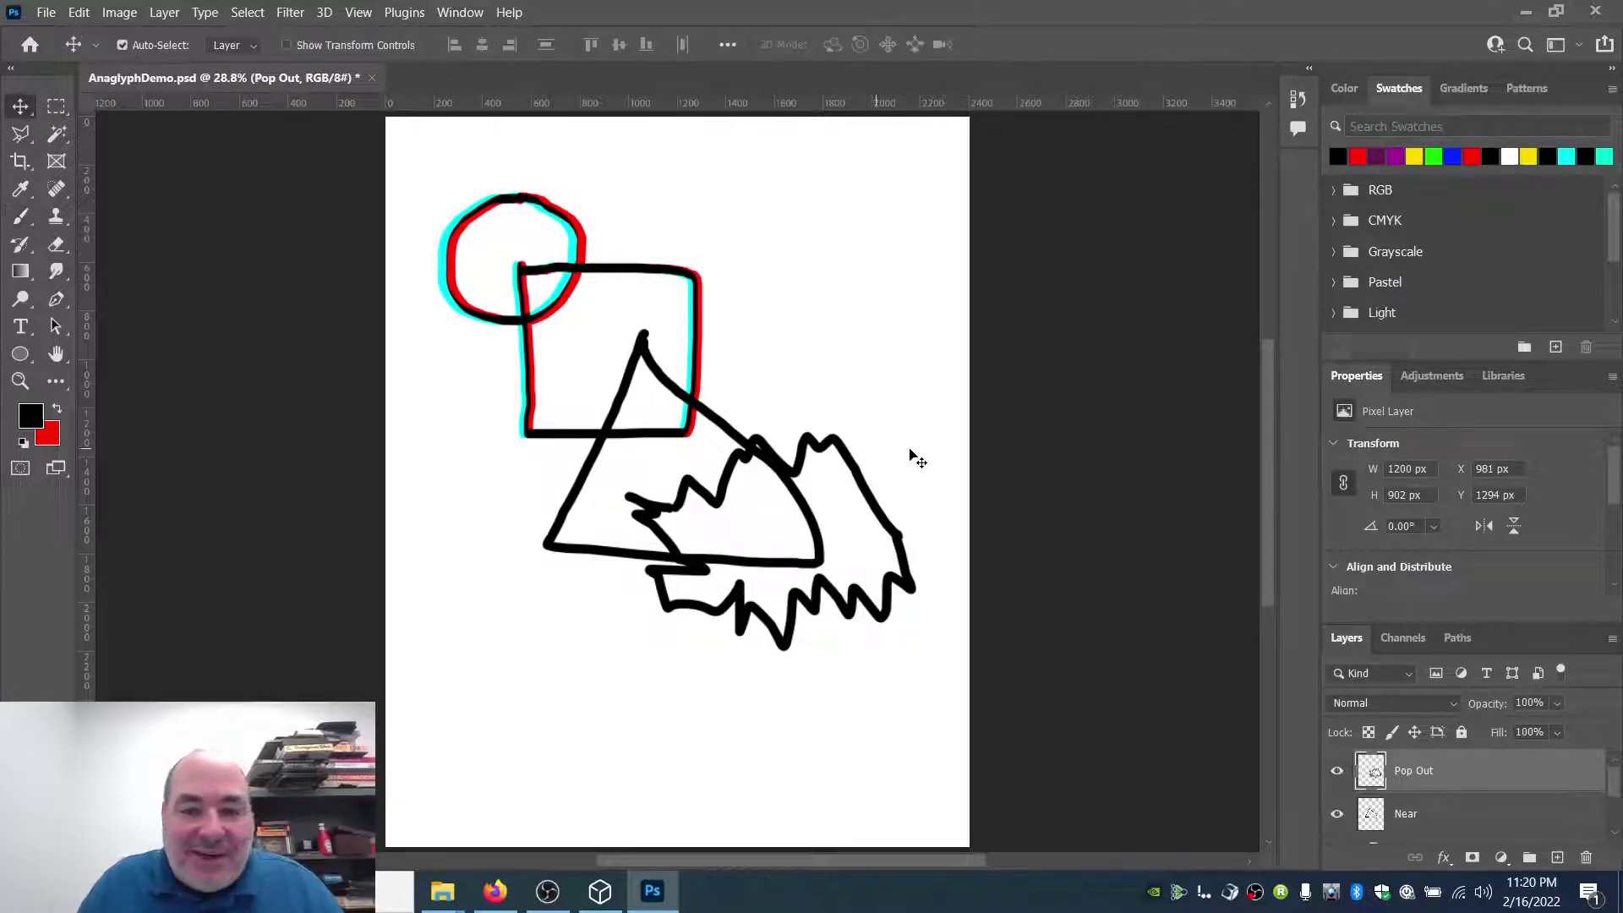
mouse_move(875, 505)
left_mouse_down()
mouse_move(867, 548)
mouse_move(866, 533)
left_mouse_up()
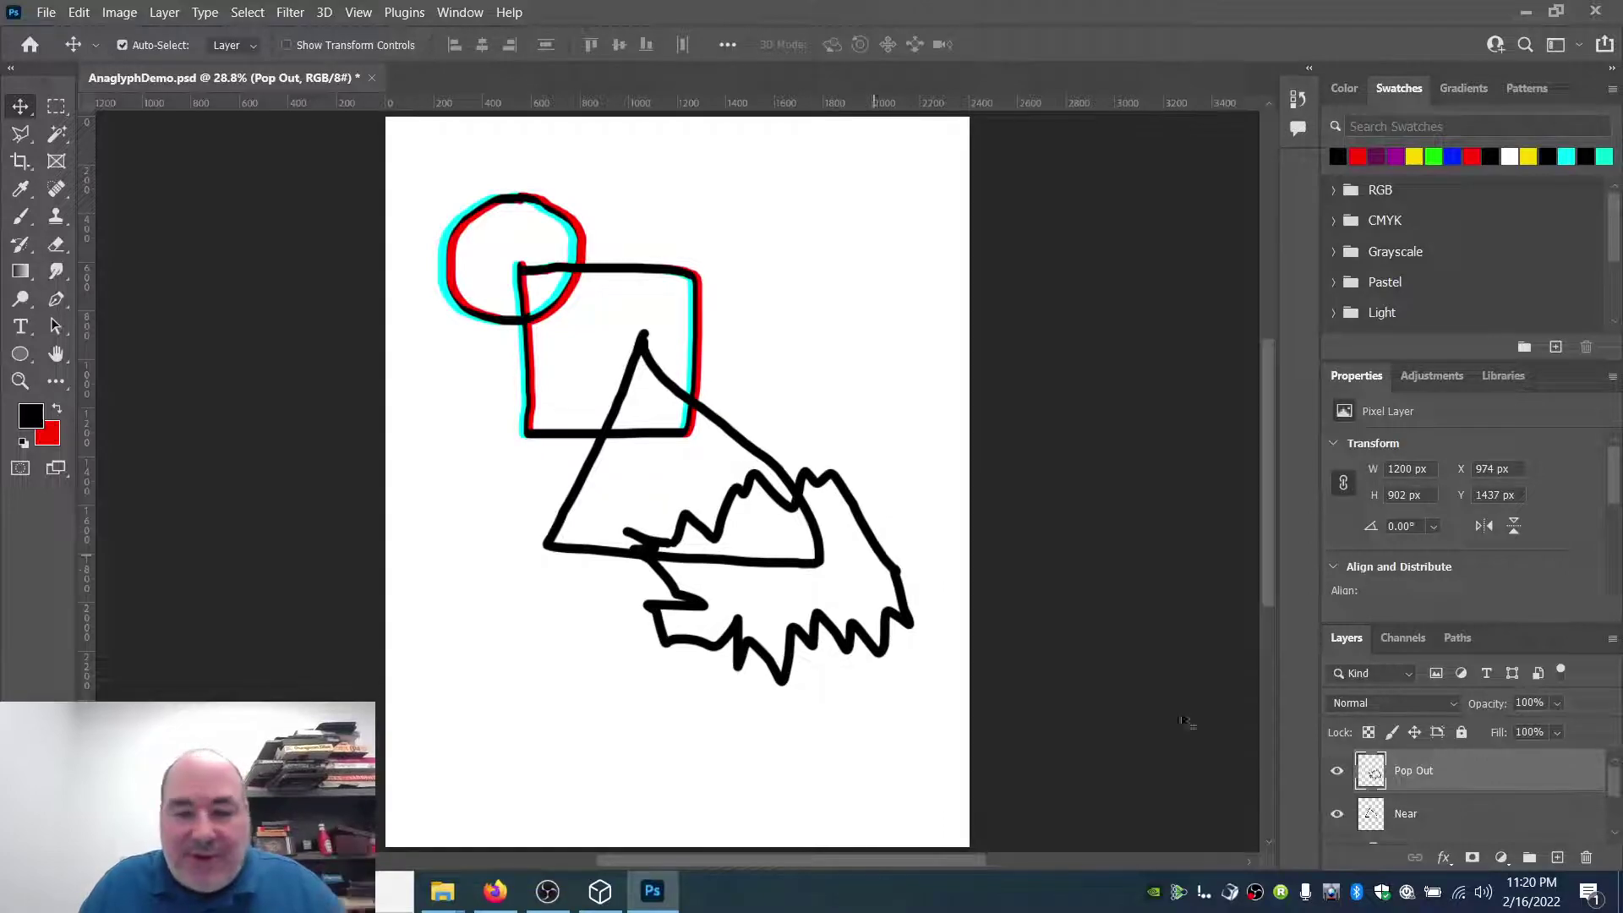
Step: Duplicate the Pop Out layer, name the copy Pop Out Red and rename the original Pop Out Cyan
right_click(1475, 779)
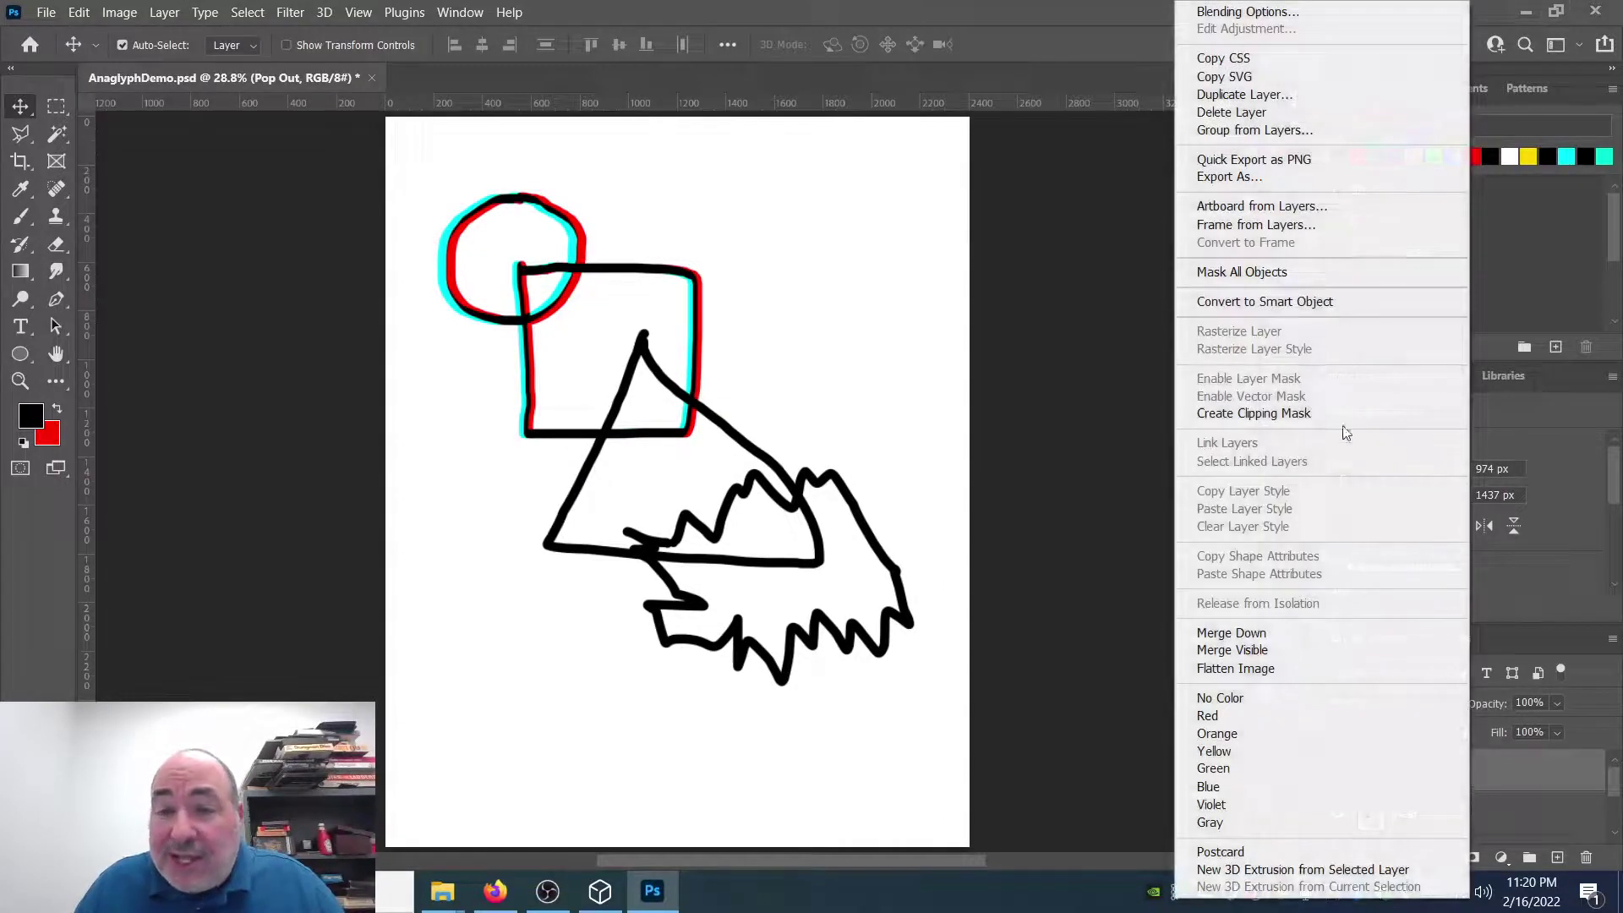
left_click(1278, 94)
key("Return")
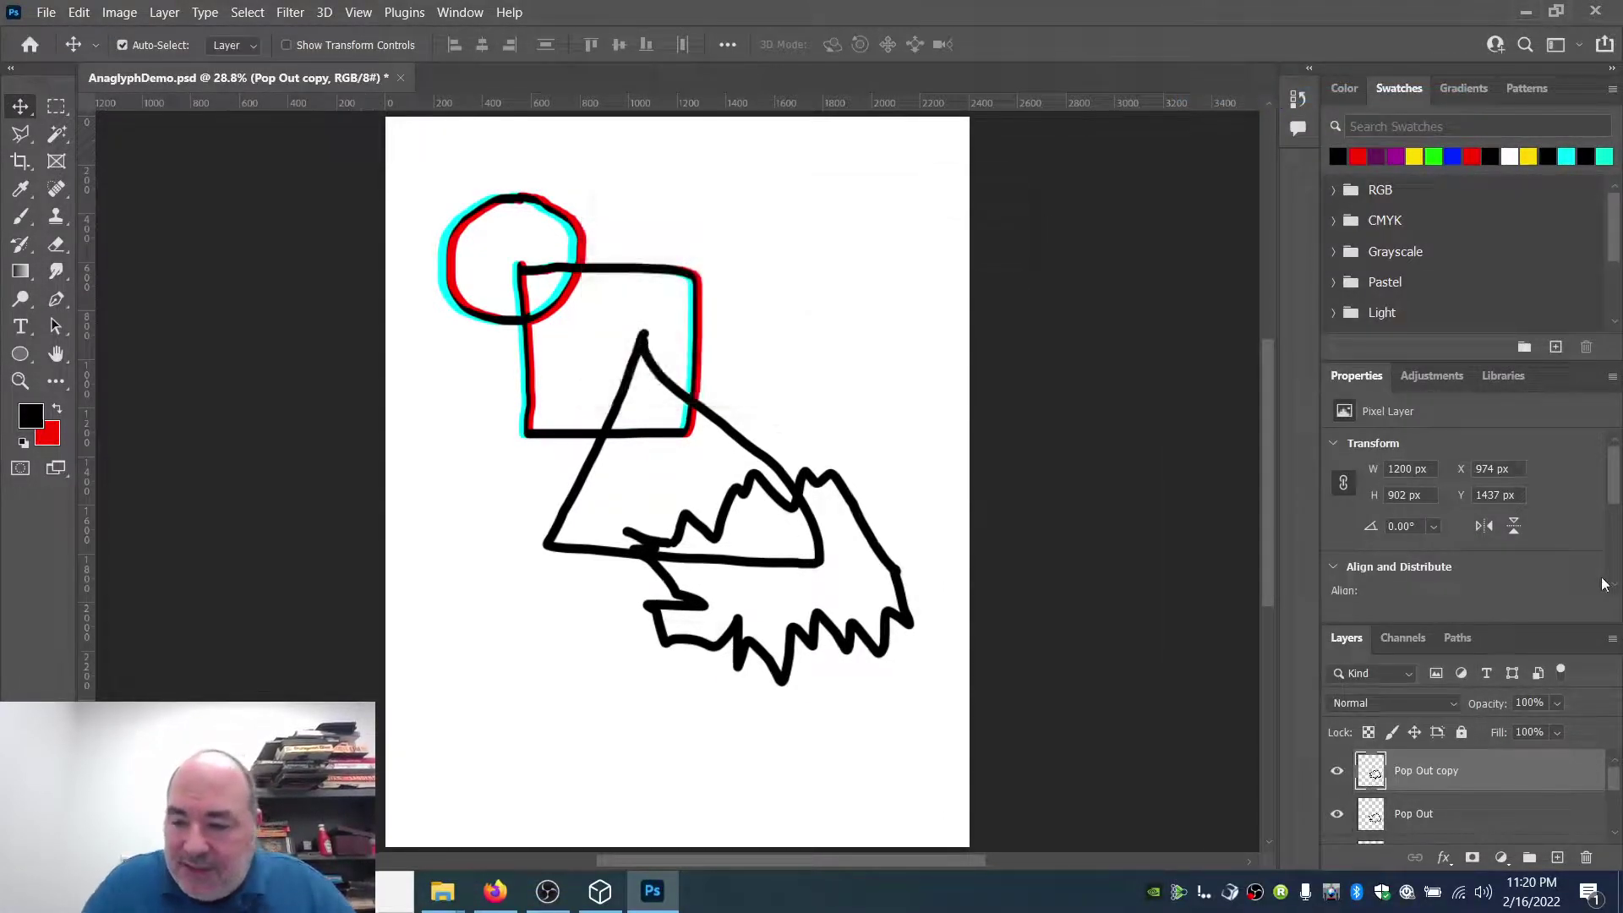
double_click(1427, 771)
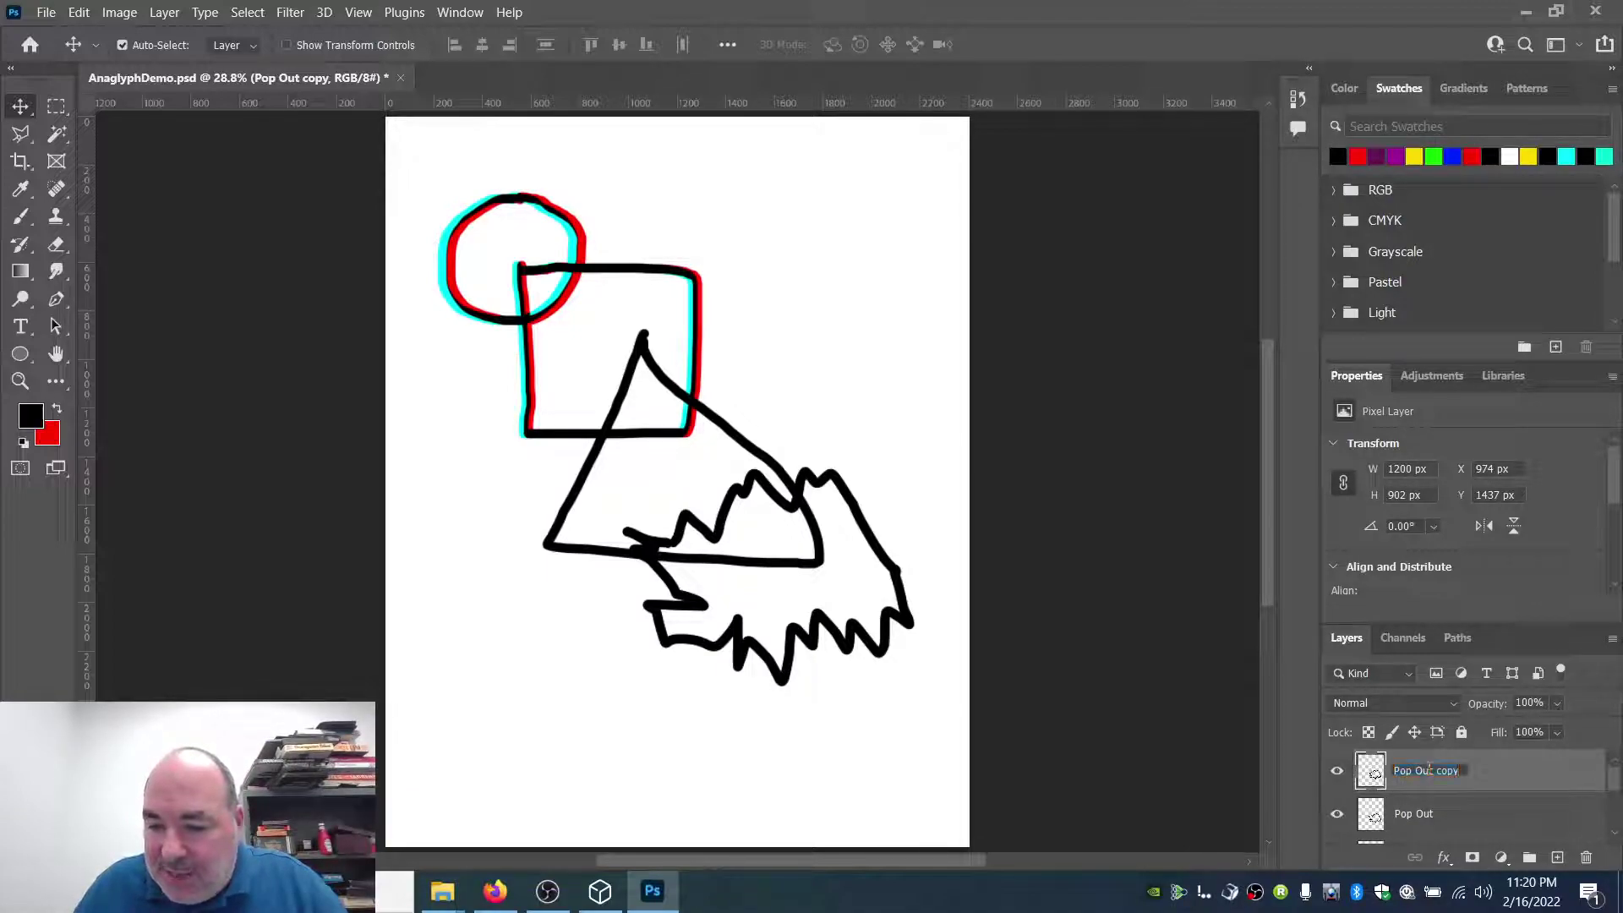
type("Red")
key("Return")
left_click(1449, 812)
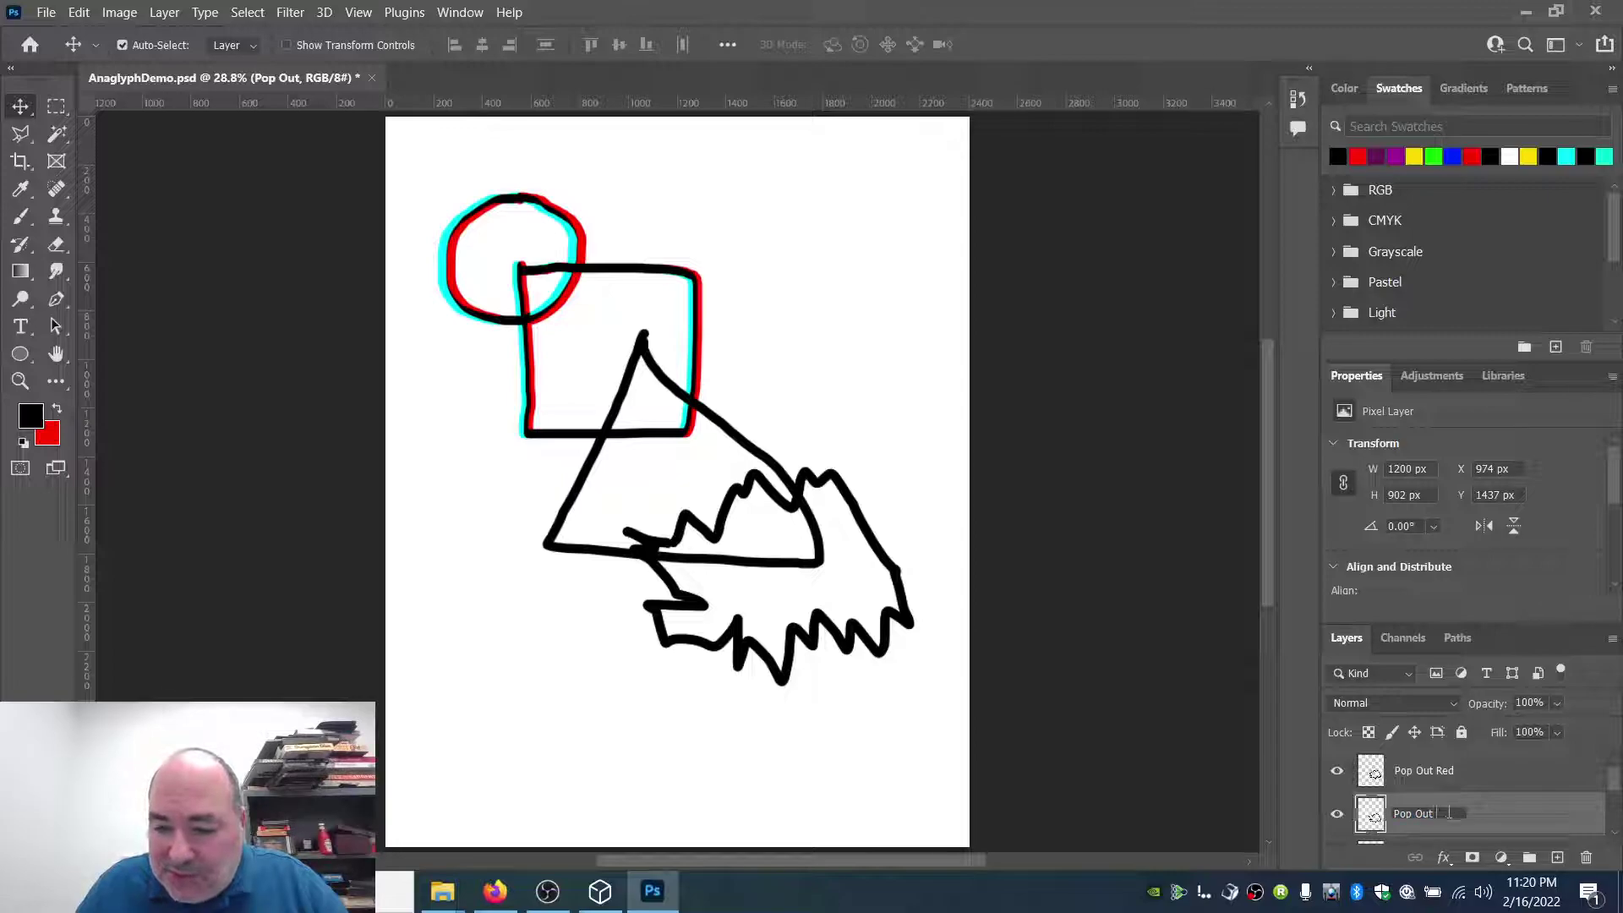
key("Return")
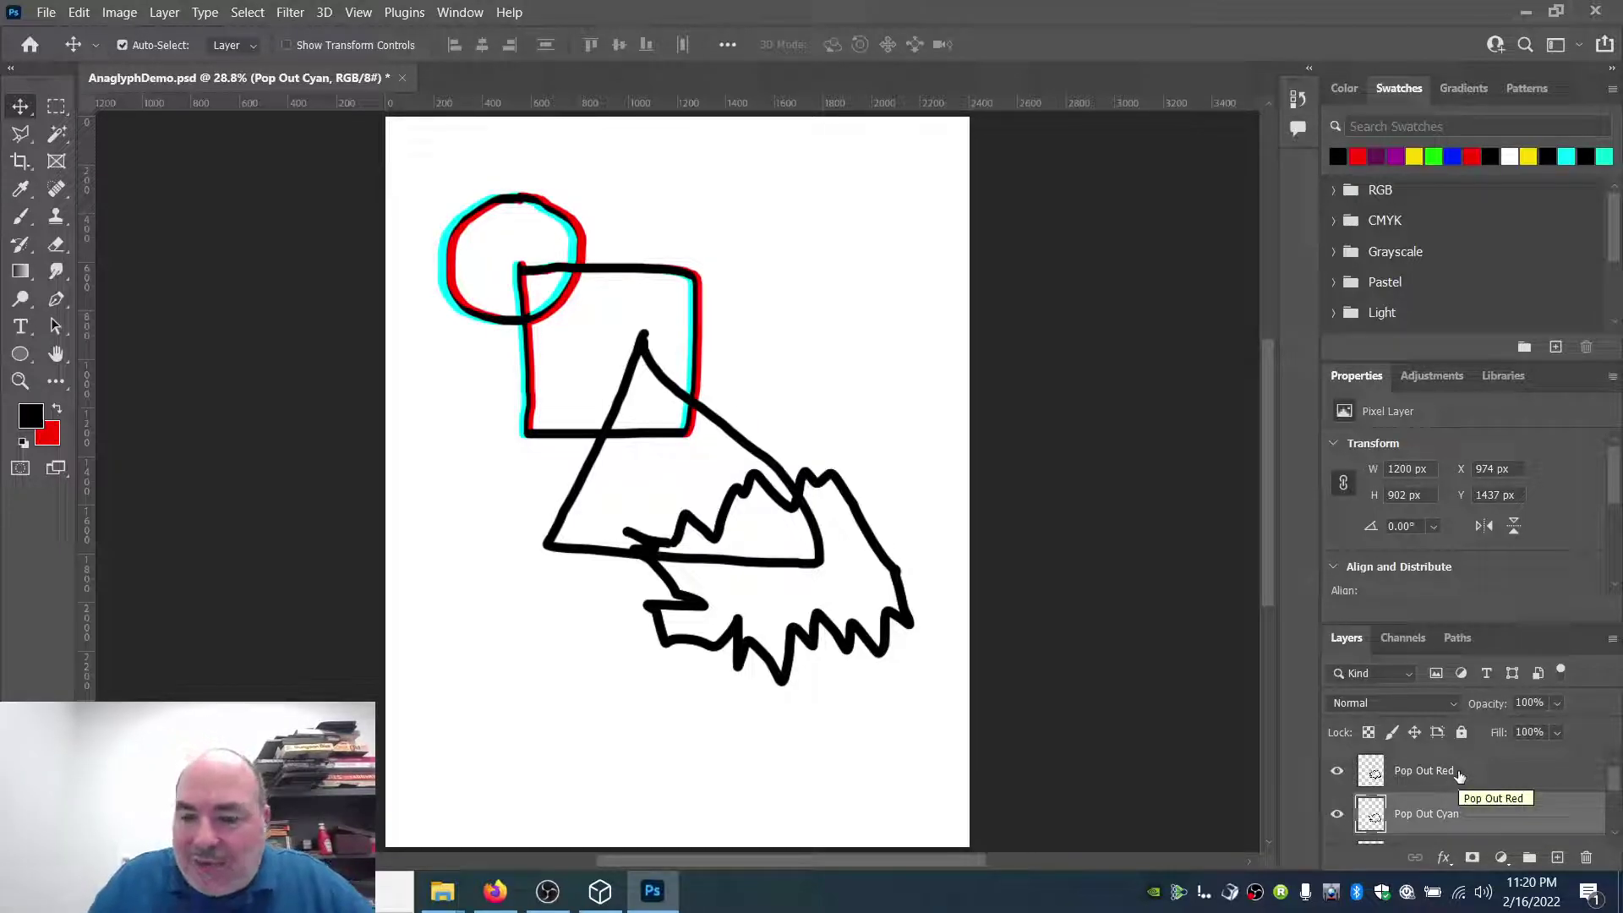
Step: Apply a red ff0000 Color Overlay to Pop Out Red and rasterize its layer style
left_click(1462, 773)
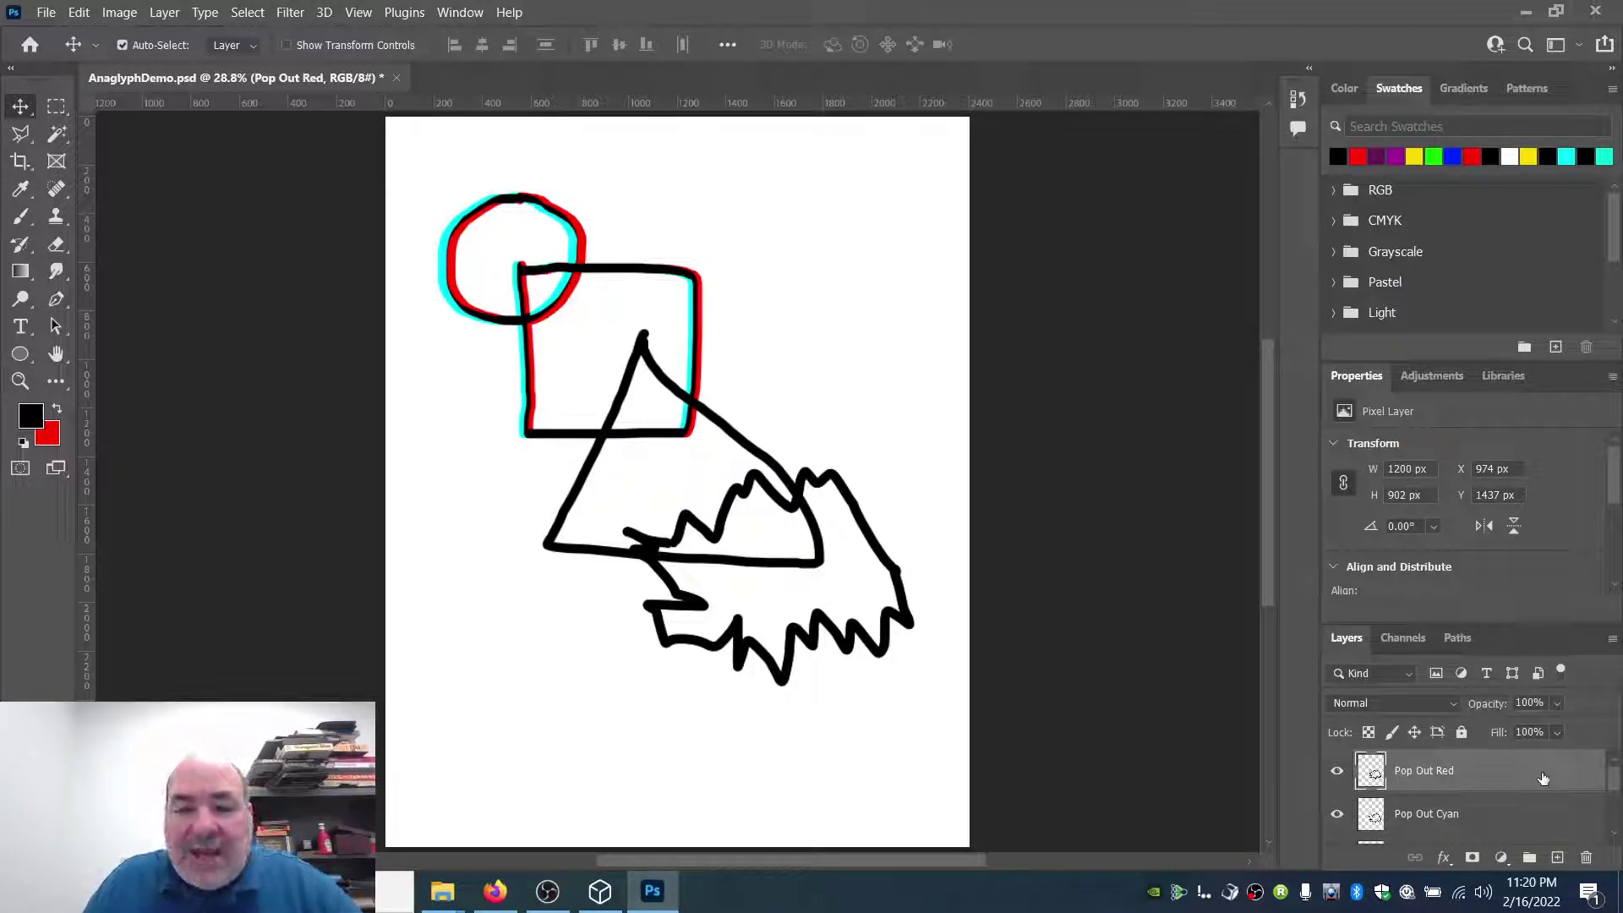
double_click(1542, 778)
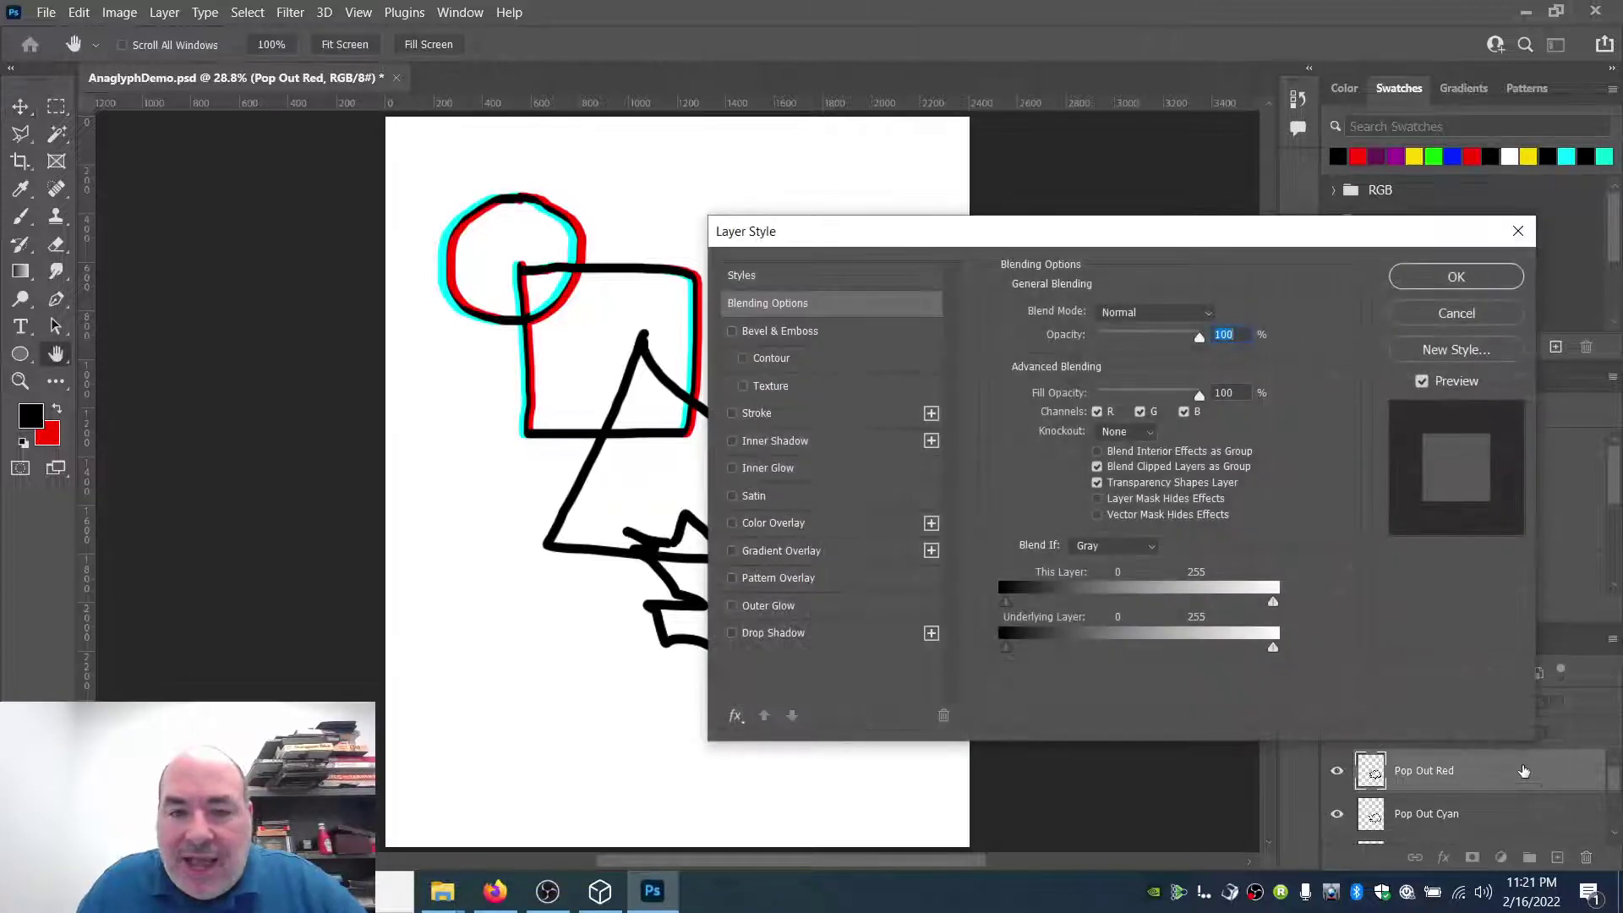
left_click(735, 523)
left_click(785, 524)
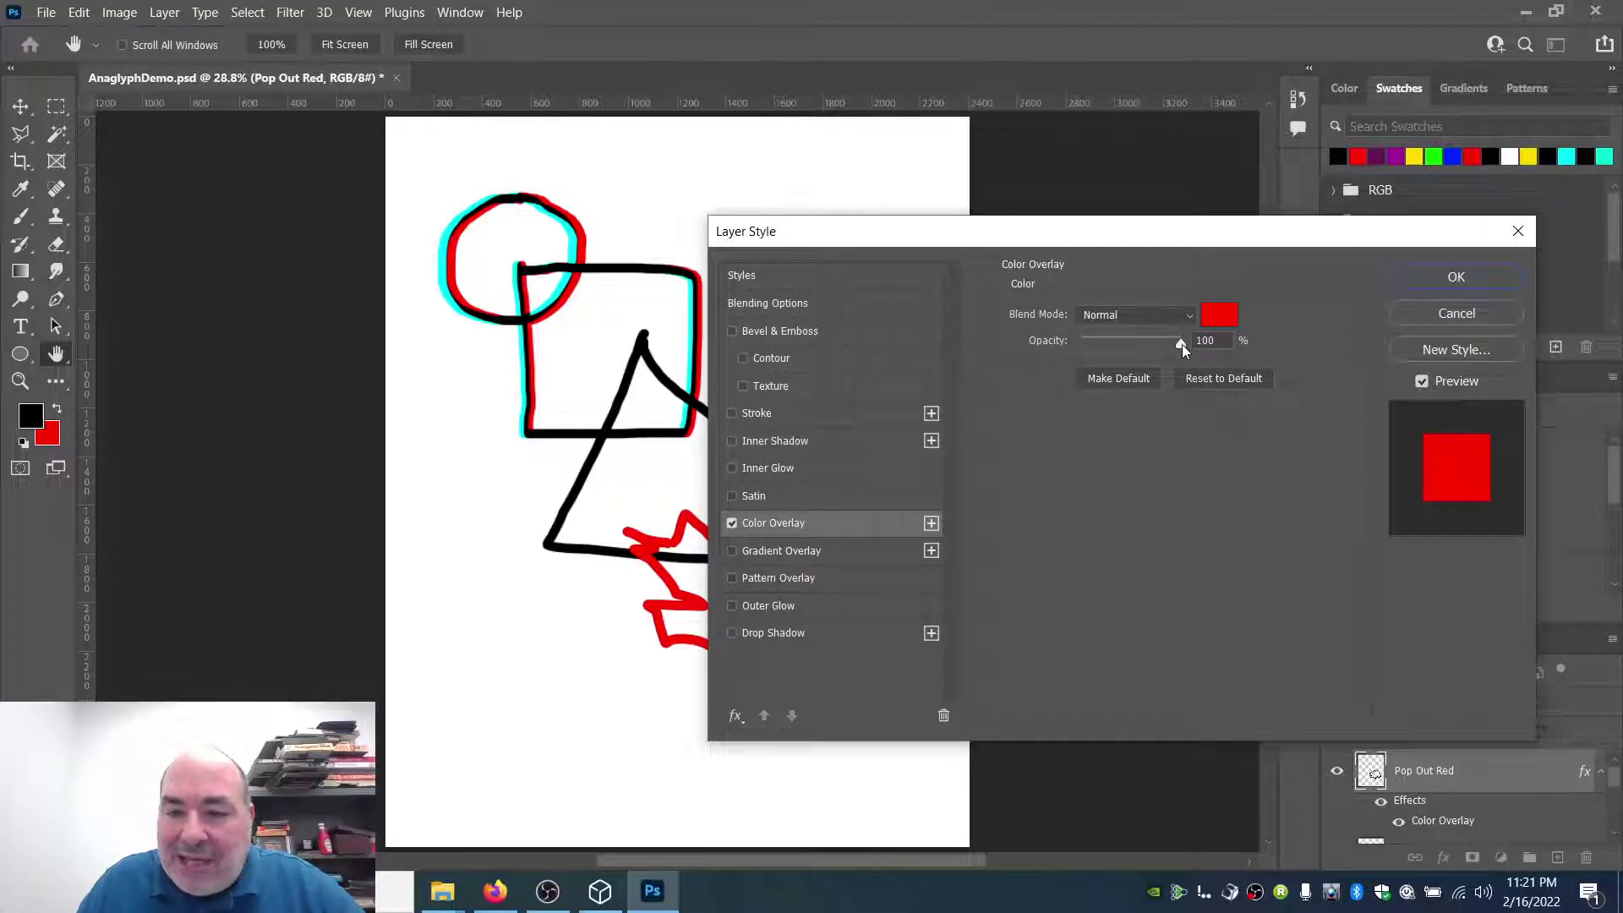
left_click(1220, 314)
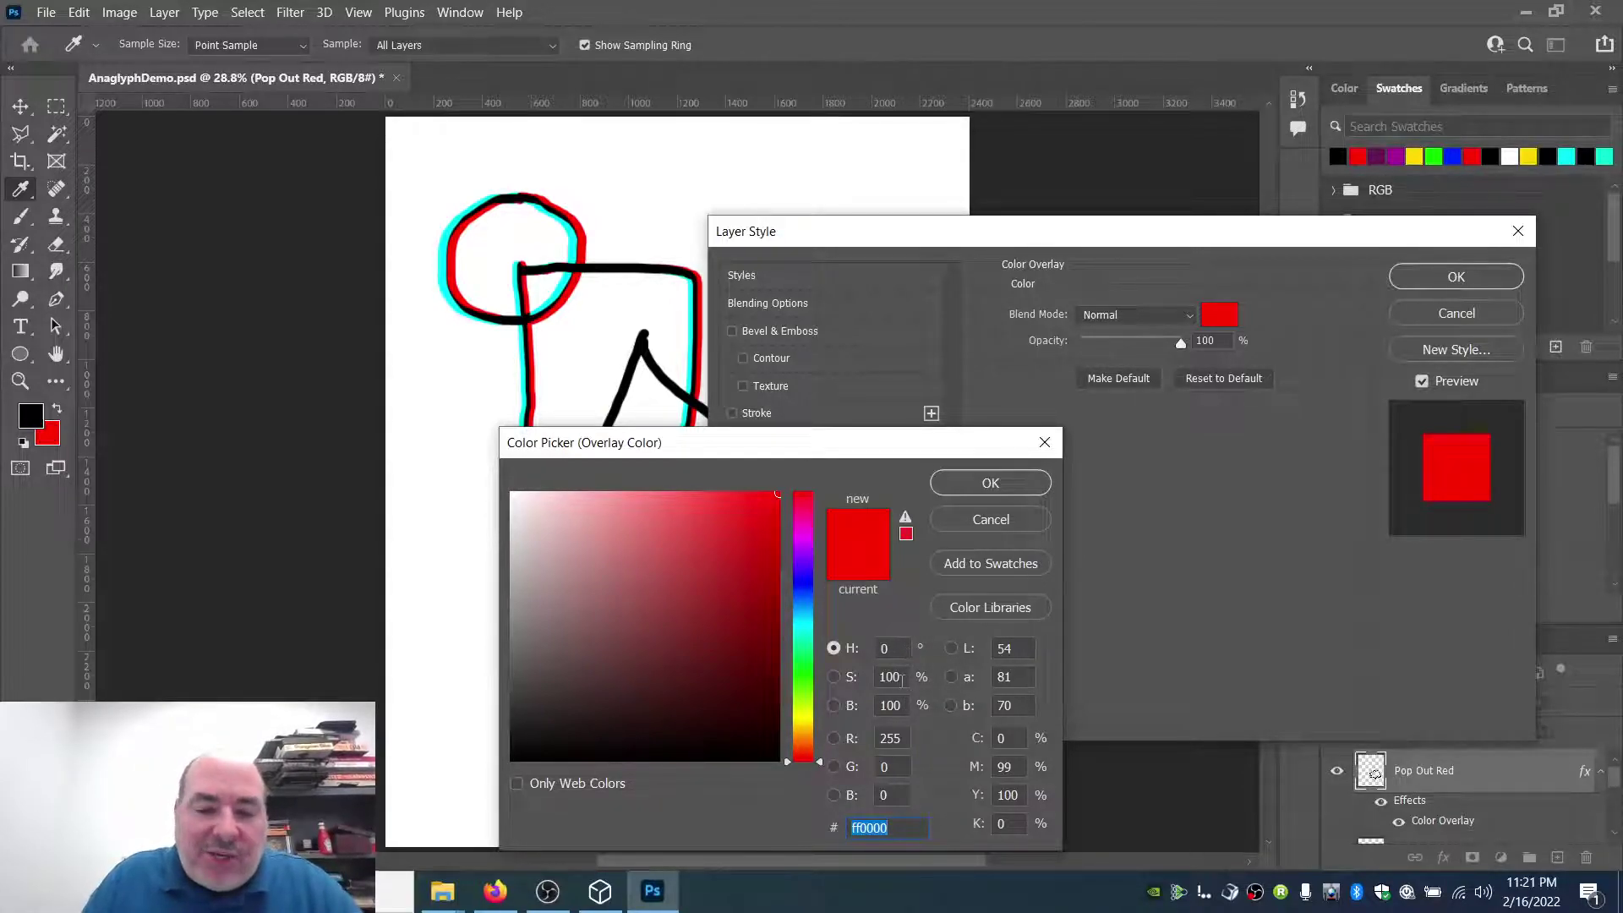
left_click(991, 485)
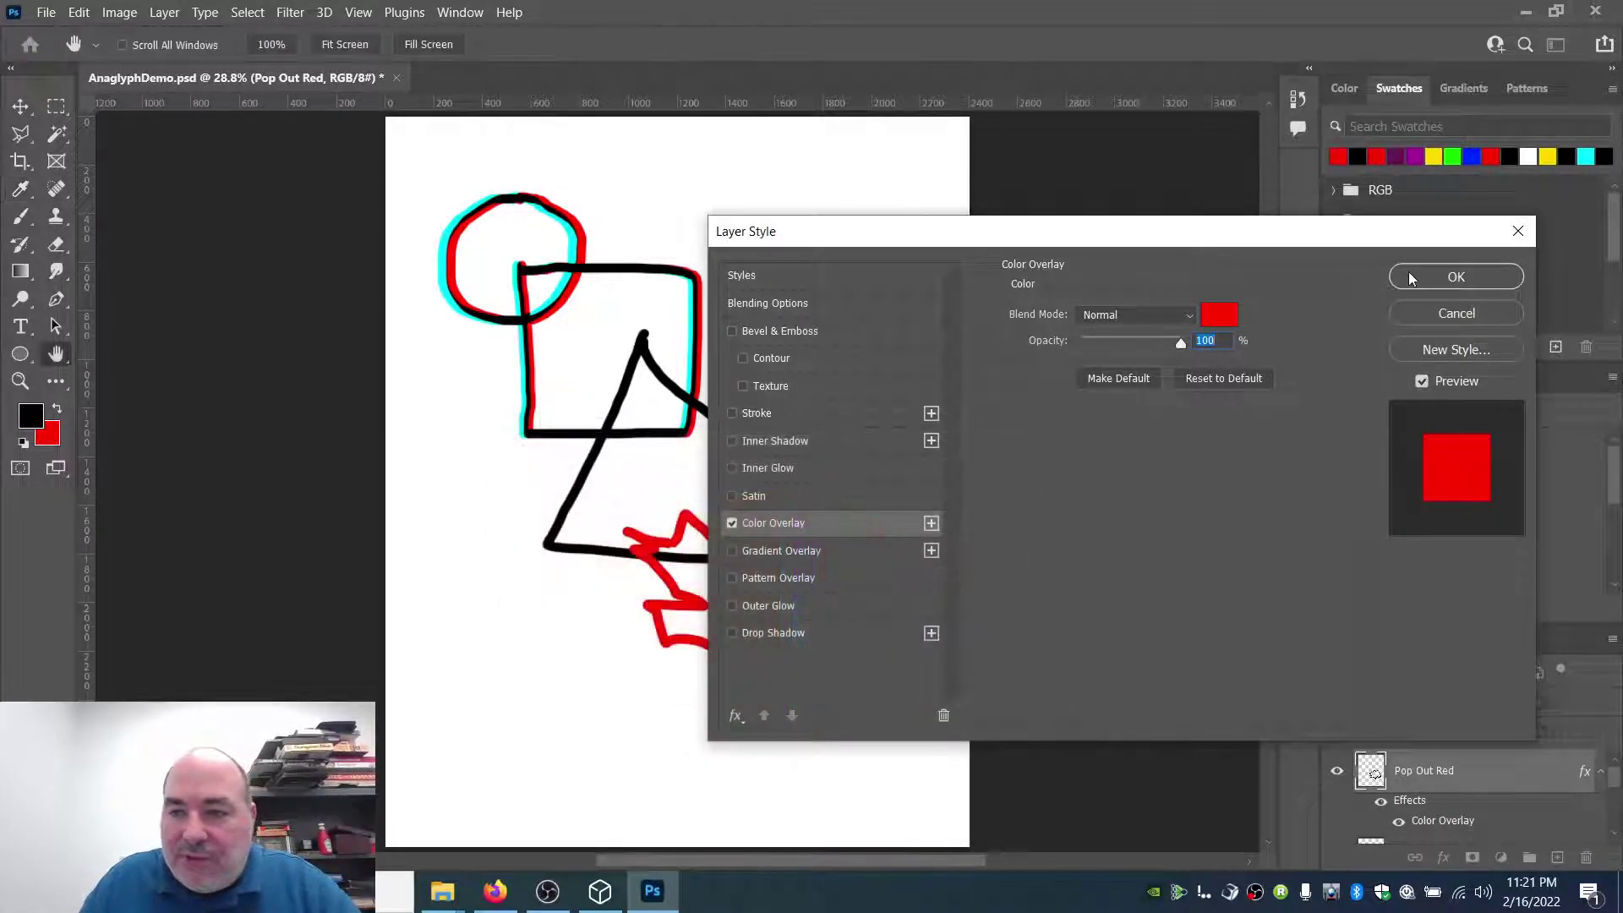
left_click(1409, 275)
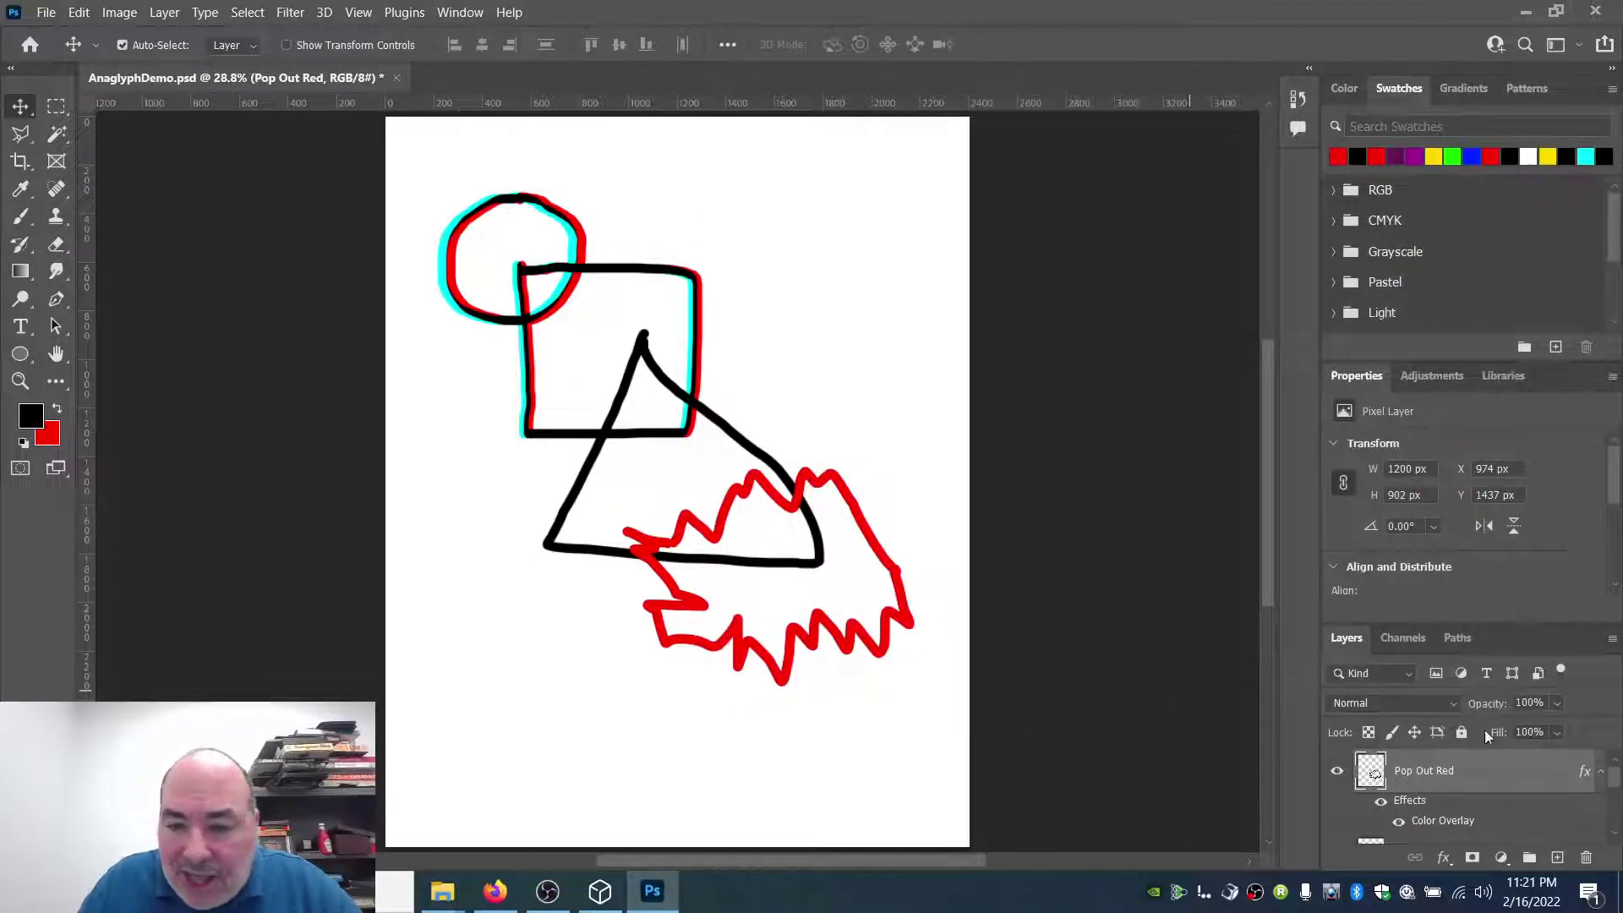
right_click(1487, 781)
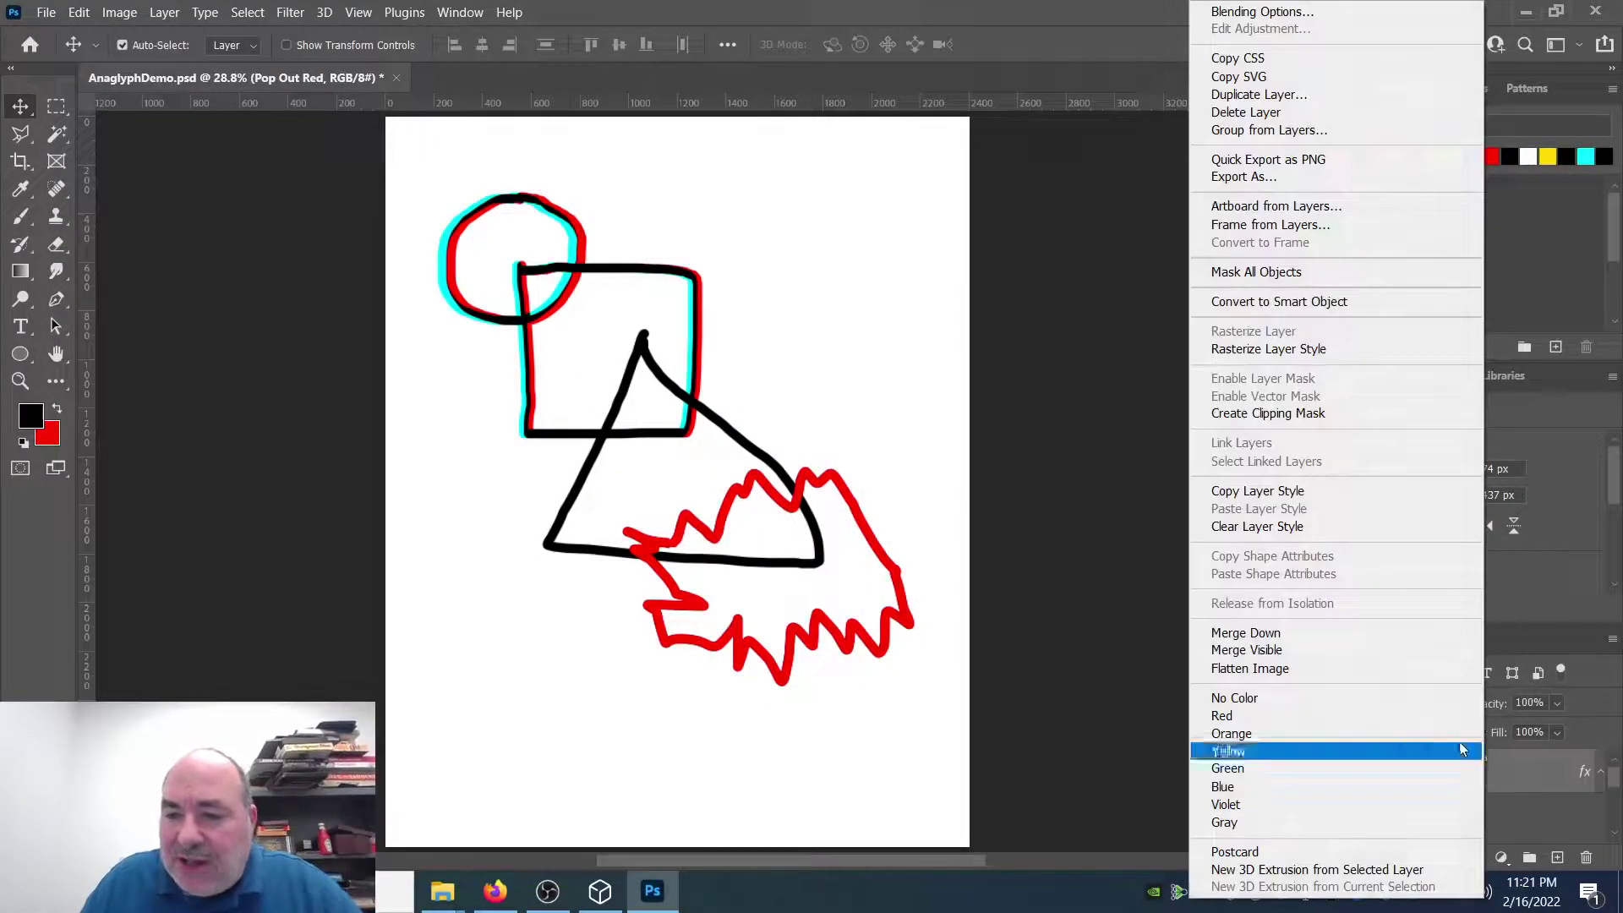
left_click(1356, 350)
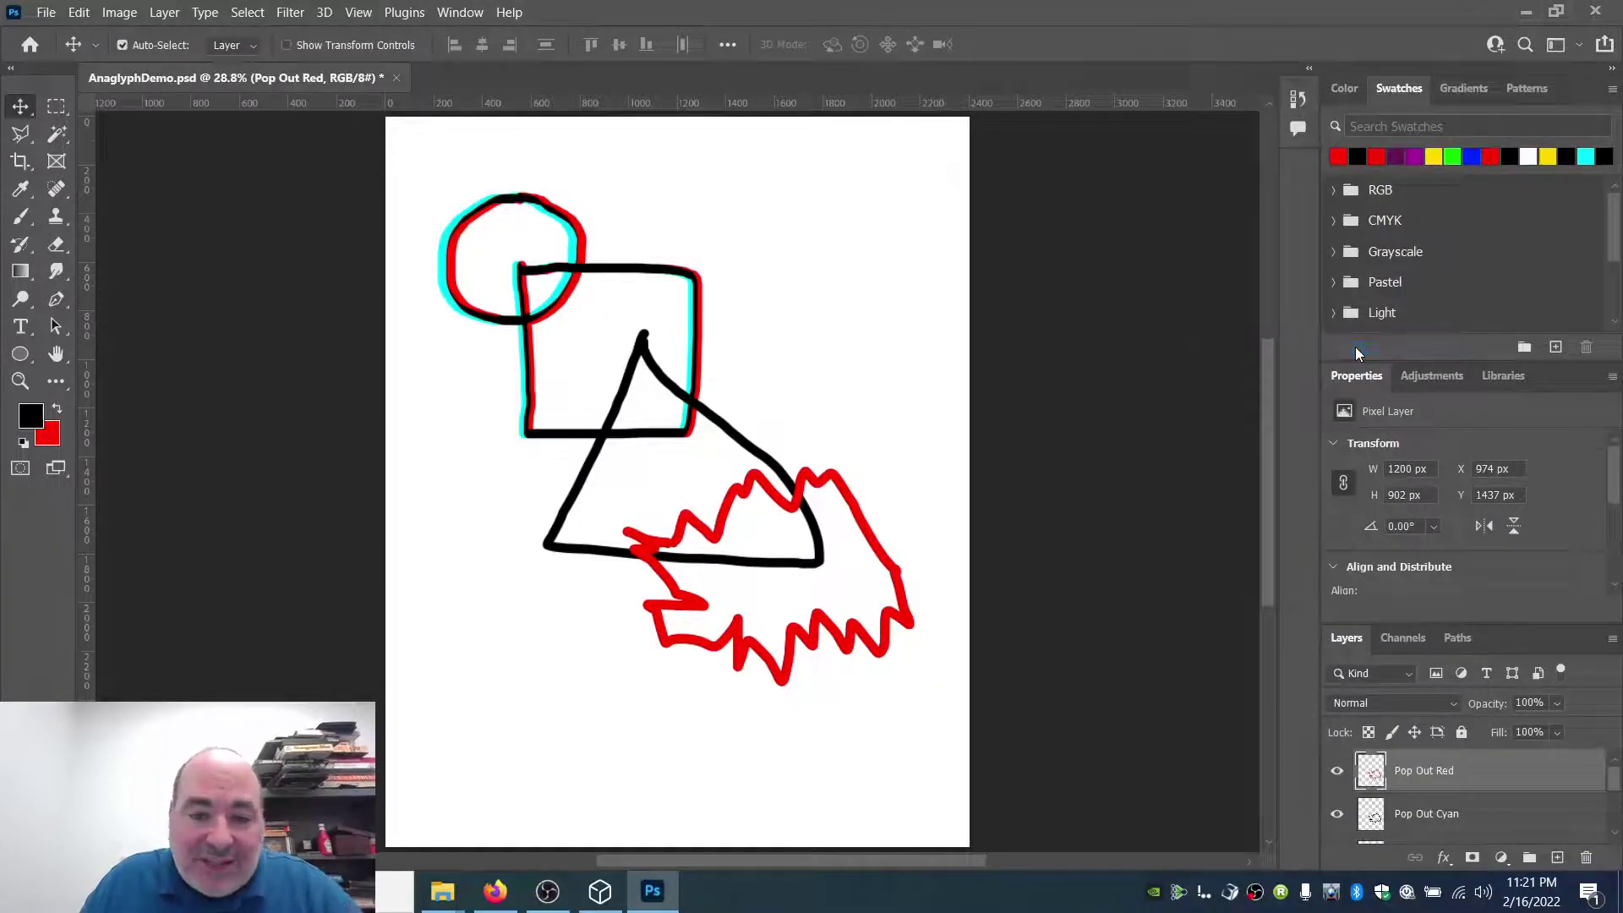
Step: Hide Pop Out Red, apply a cyan Color Overlay with hue 180 to Pop Out Cyan and rasterize its layer style
left_click(1336, 771)
left_click(1431, 825)
right_click(1477, 815)
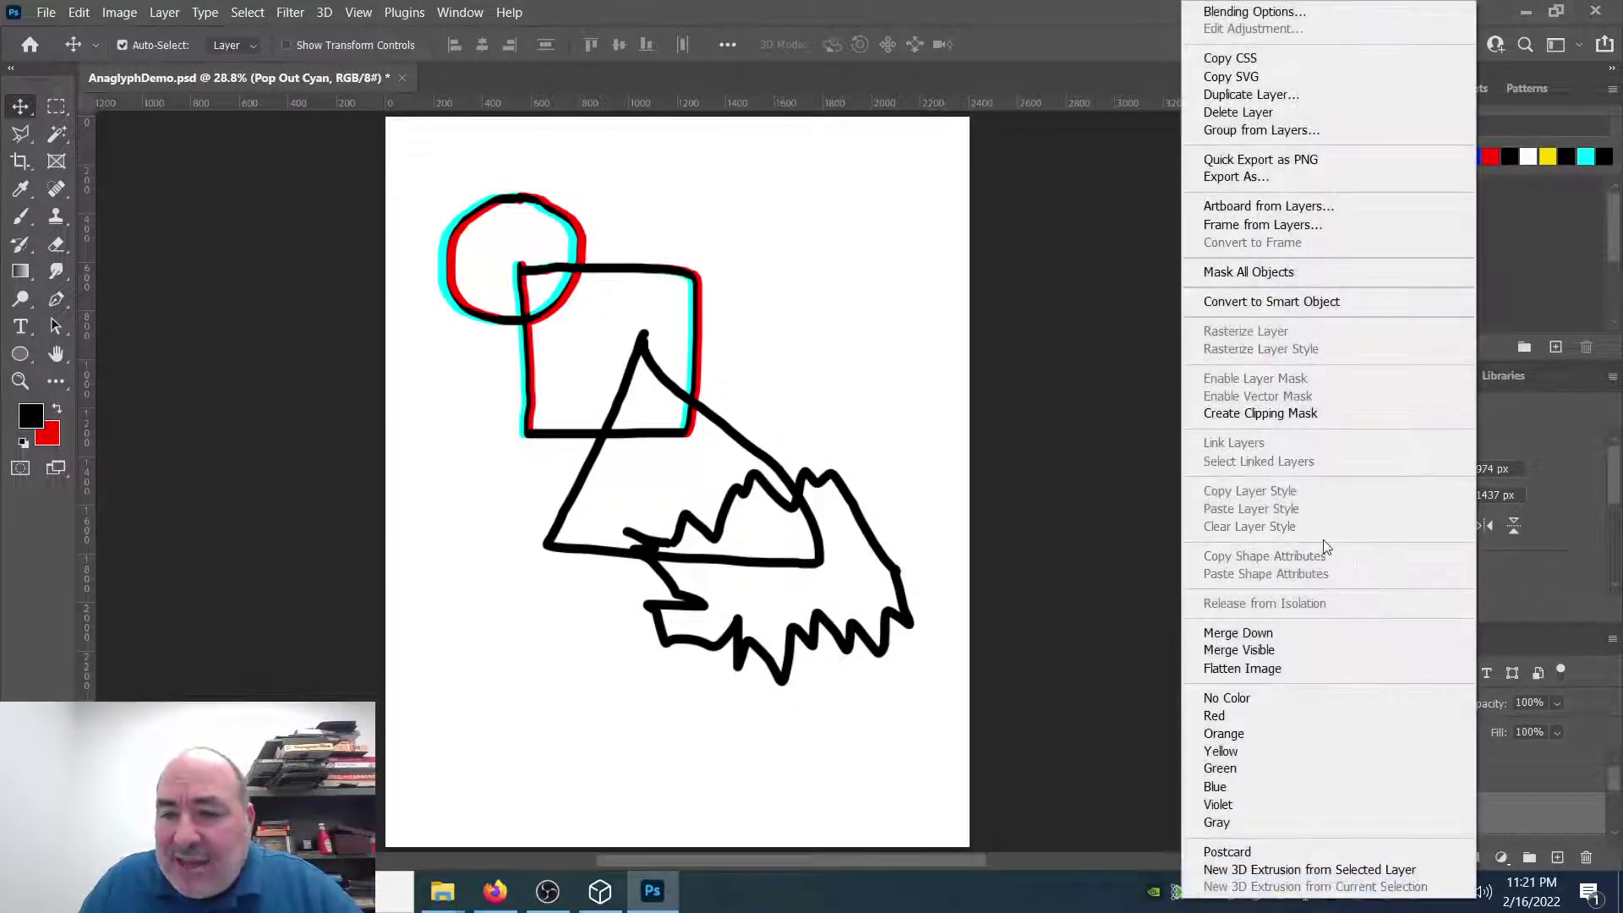
left_click(1579, 807)
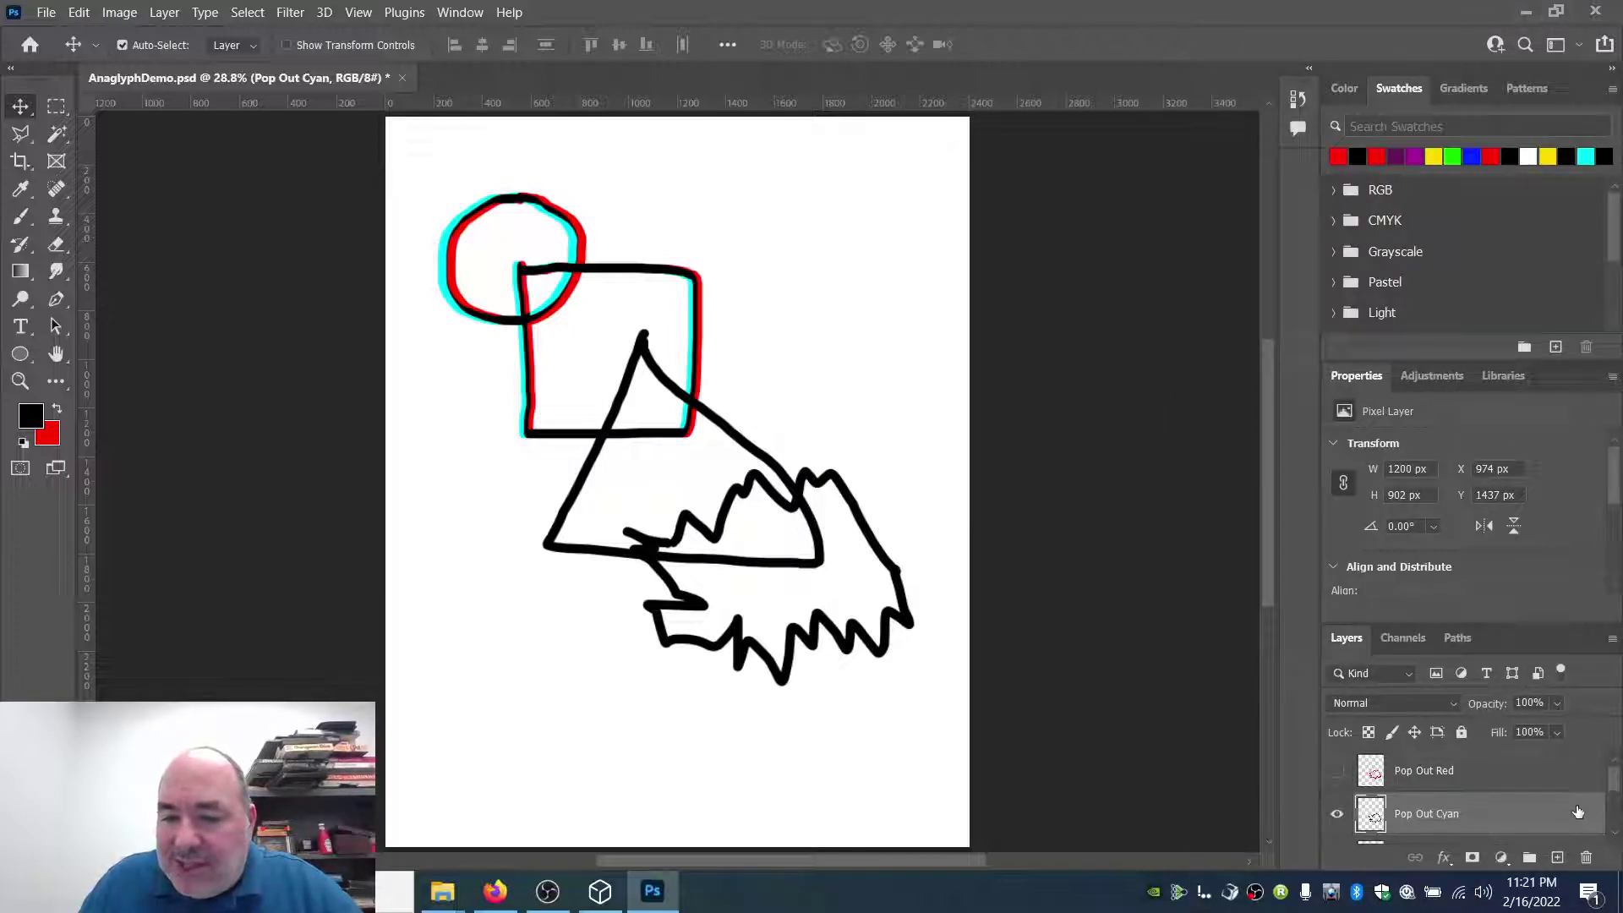
double_click(1558, 815)
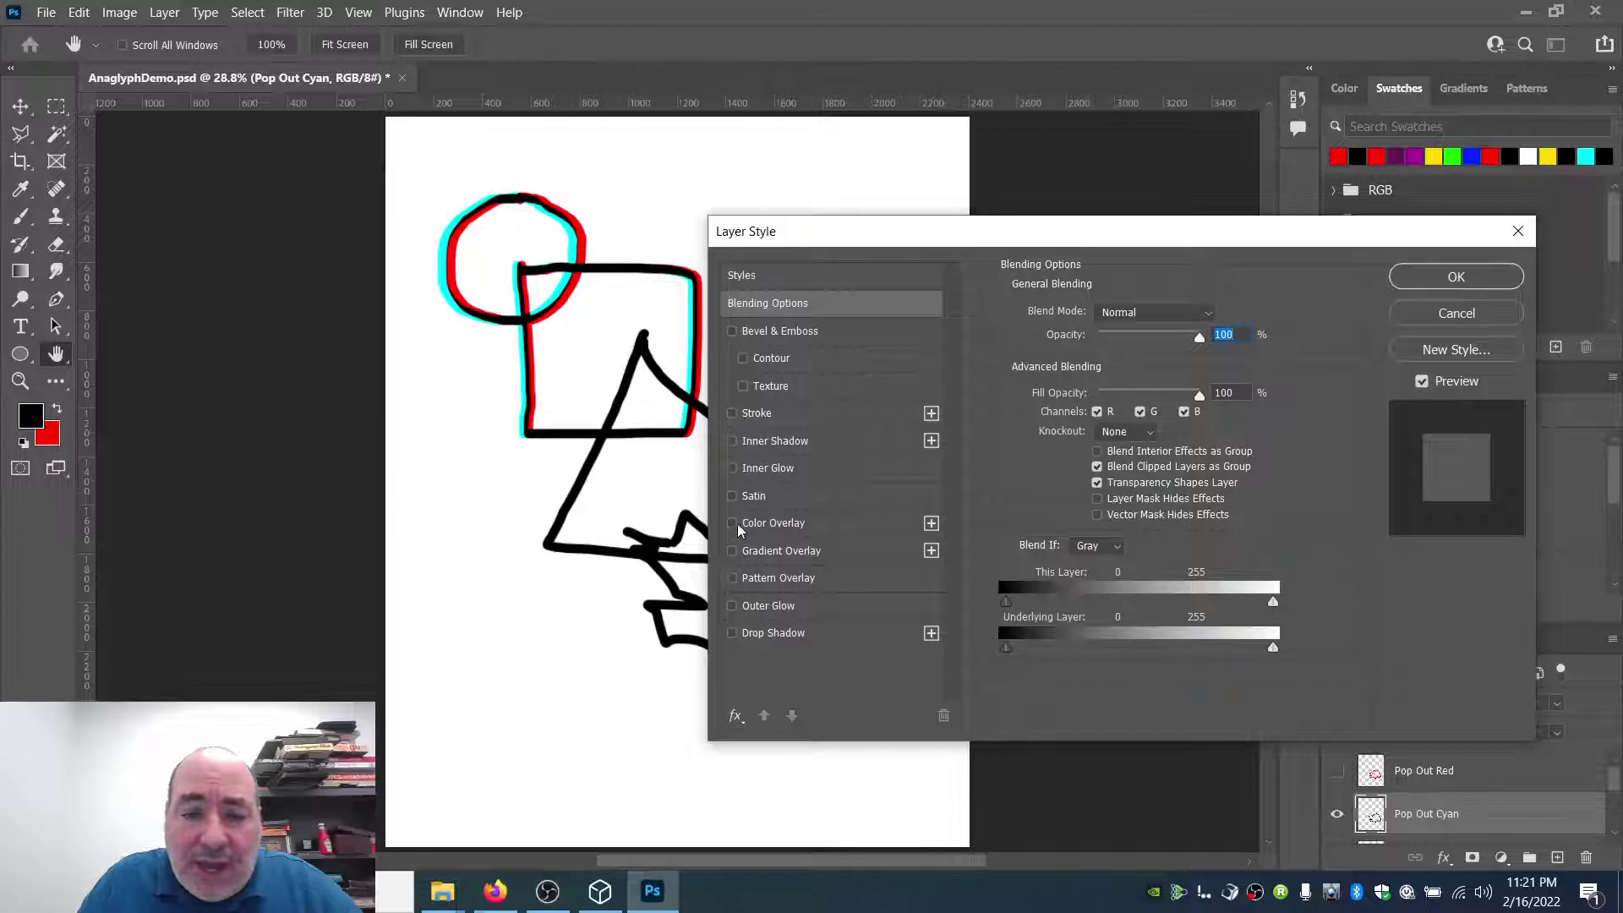
left_click(733, 524)
left_click(796, 519)
left_click(1217, 314)
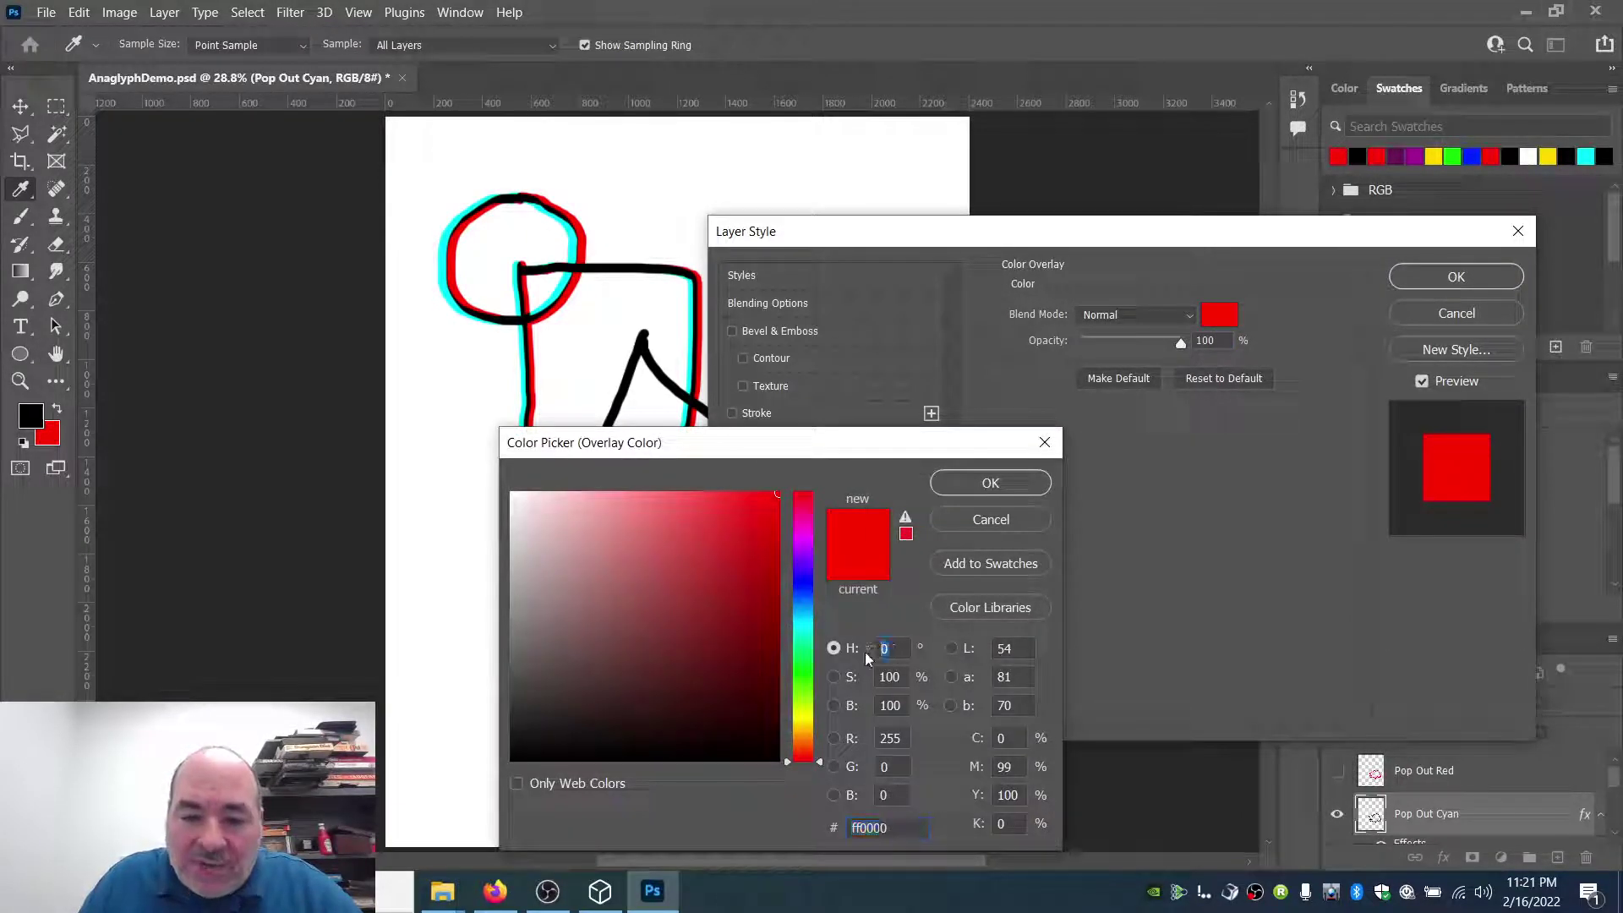
type("180")
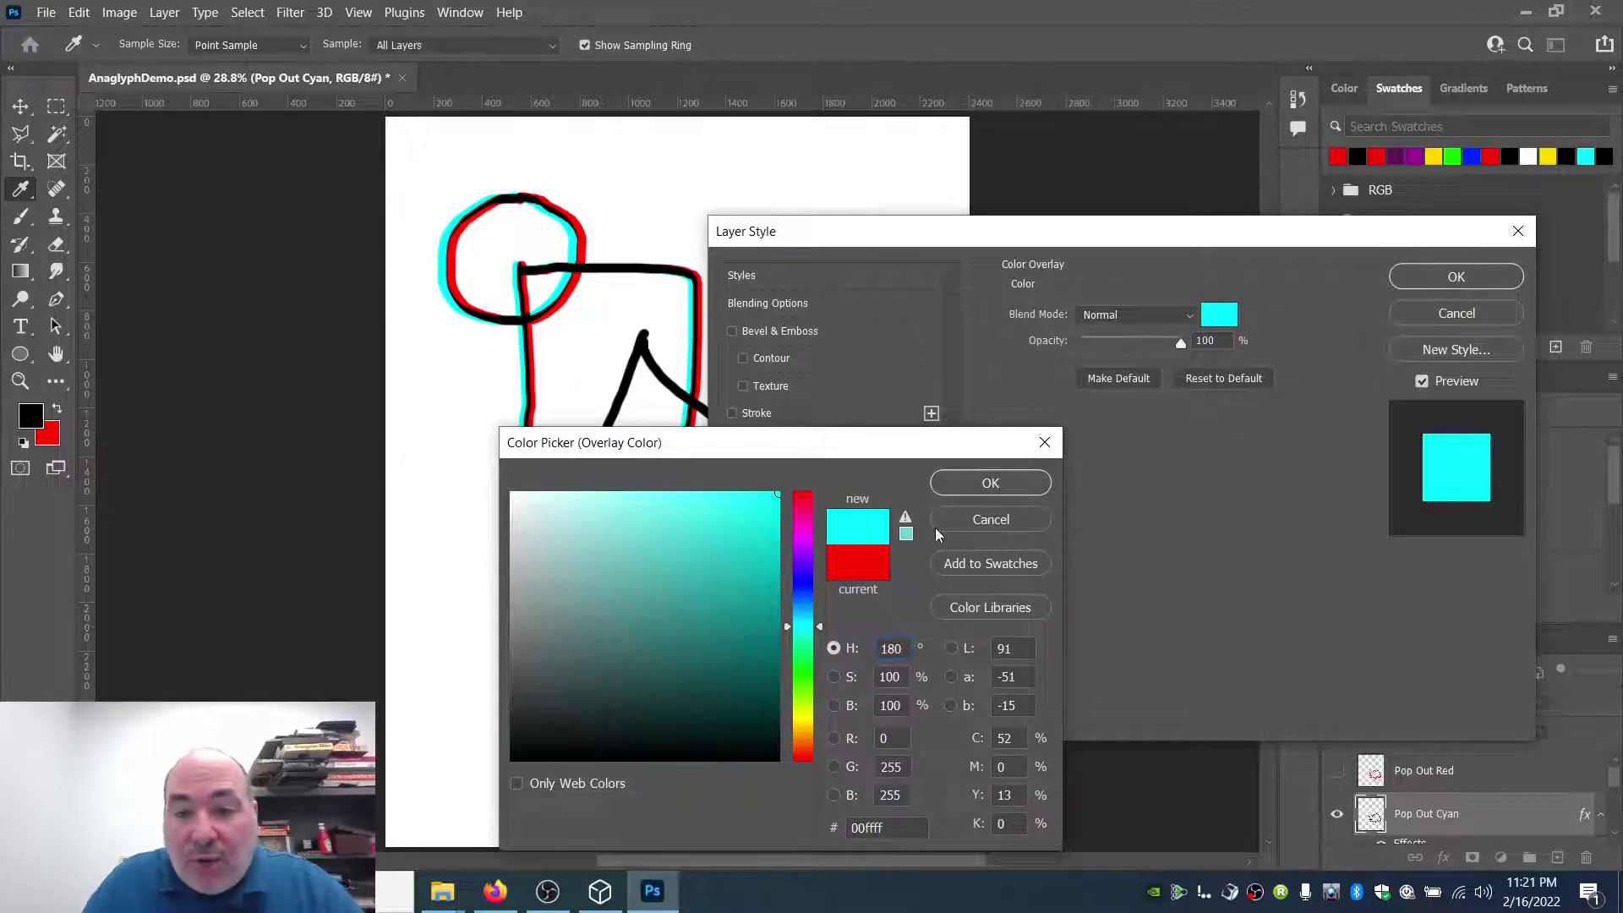
left_click(980, 480)
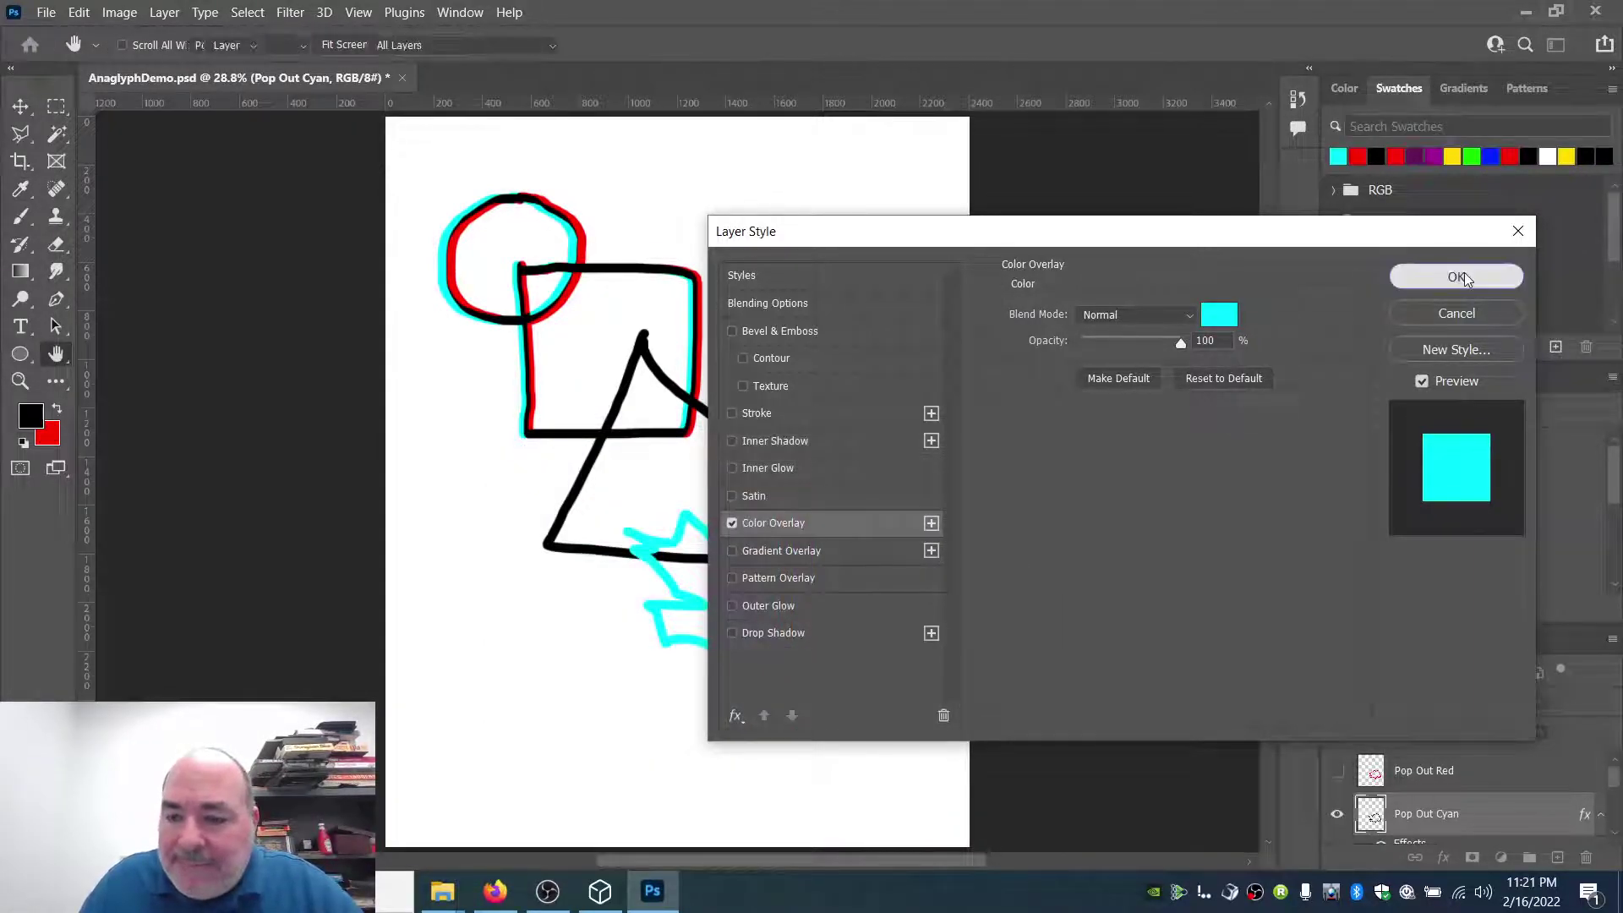
left_click(1463, 279)
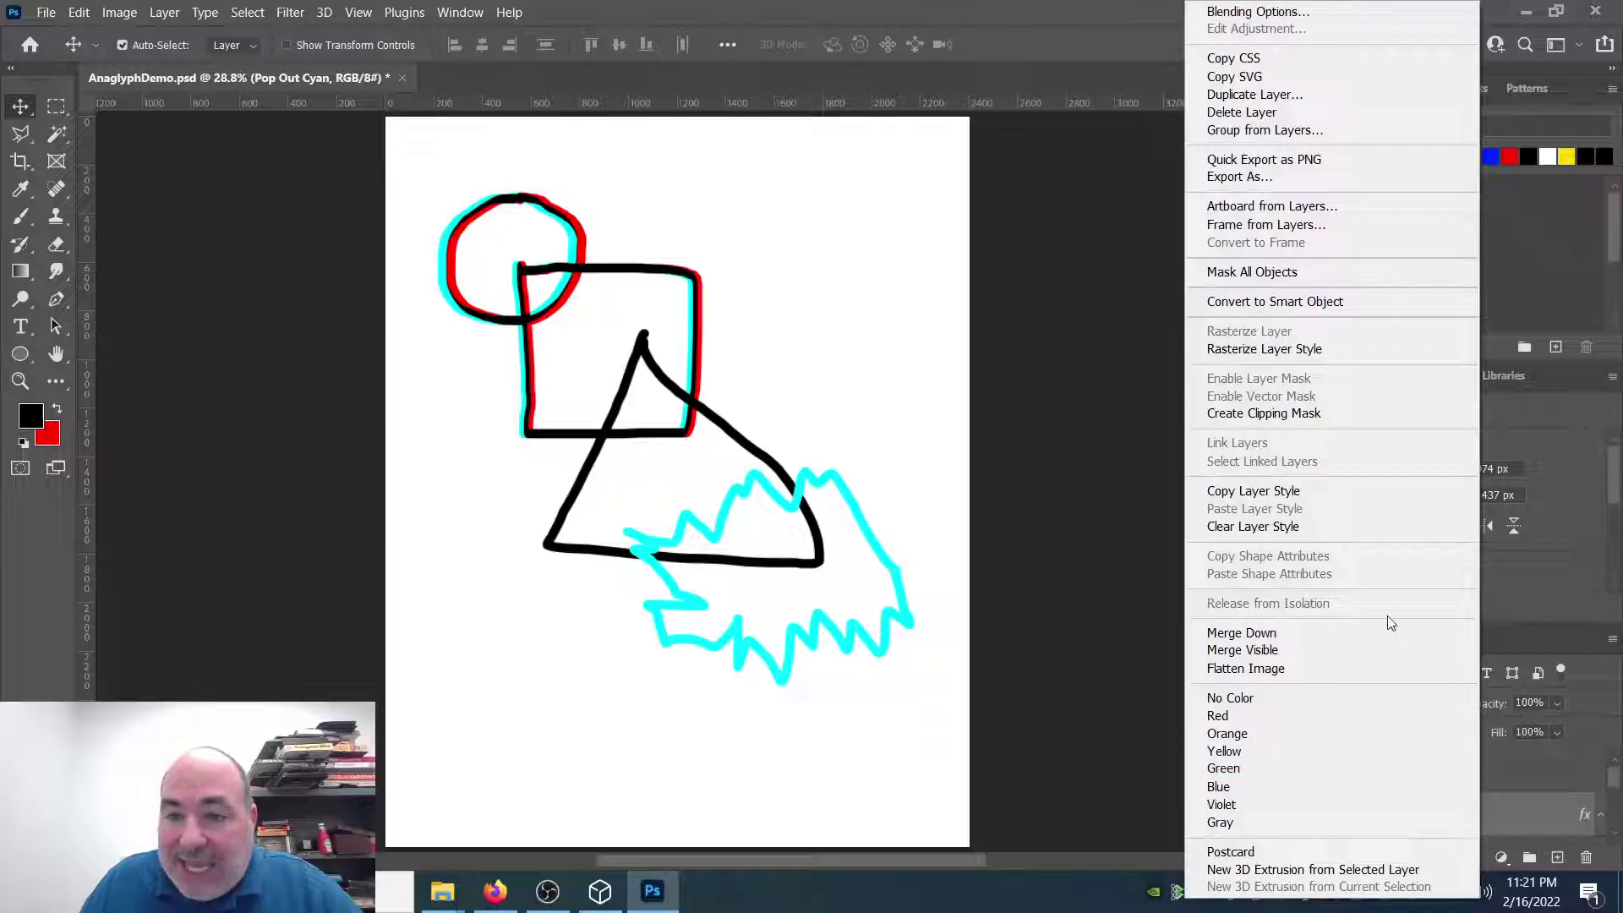
left_click(1342, 348)
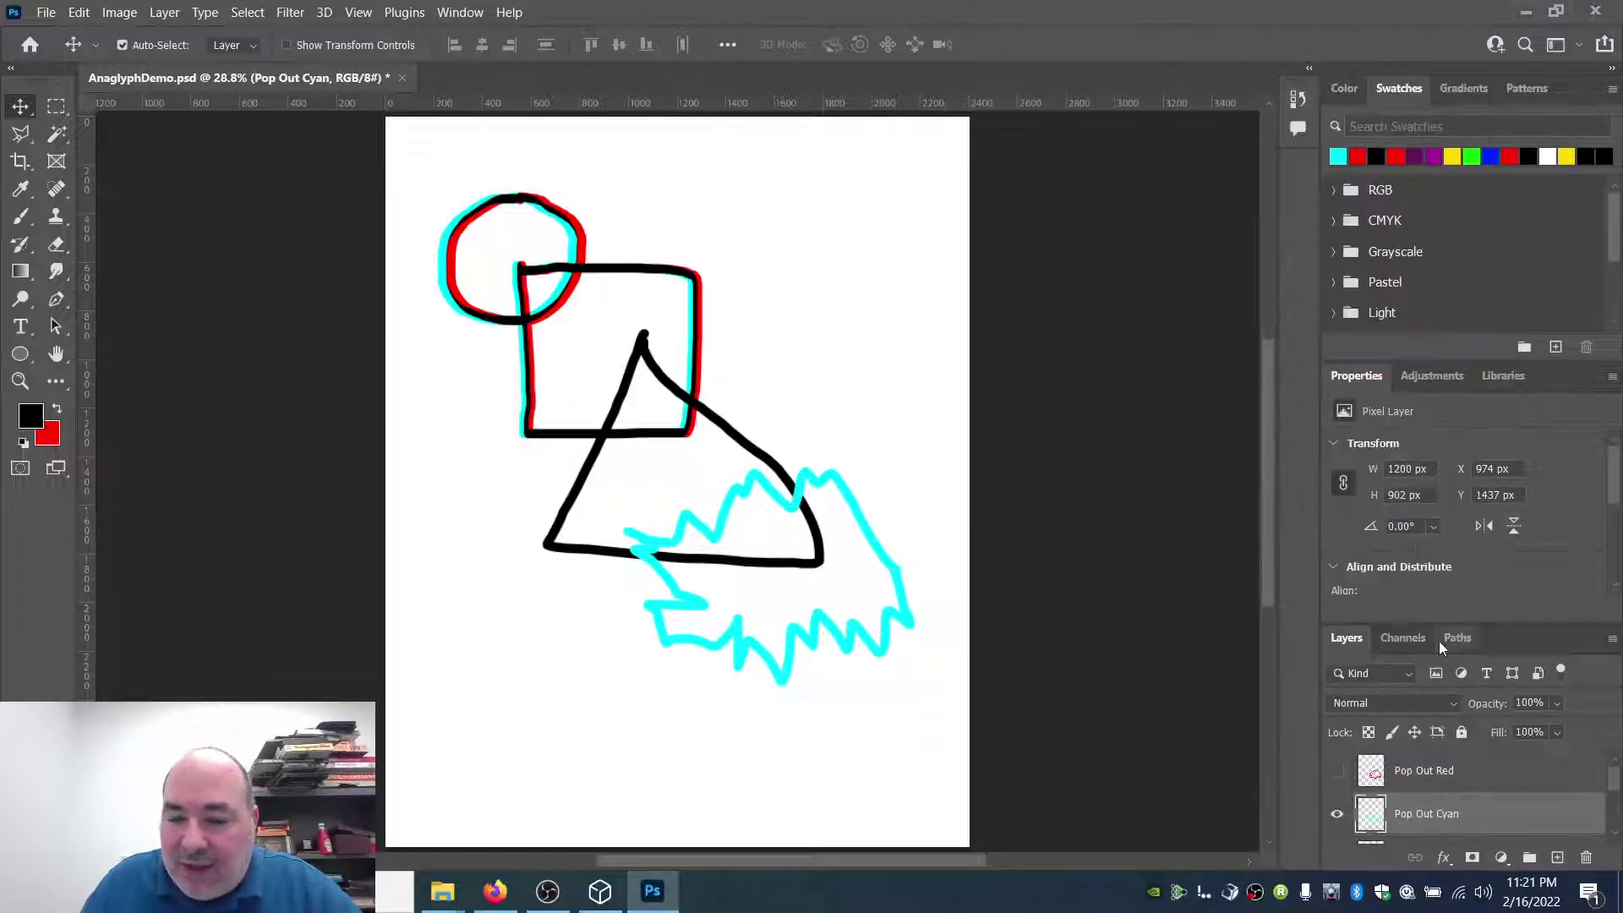
Step: Show Pop Out Red again and set the blend mode of both Pop Out Cyan and Pop Out Red to Multiply
left_click(1401, 706)
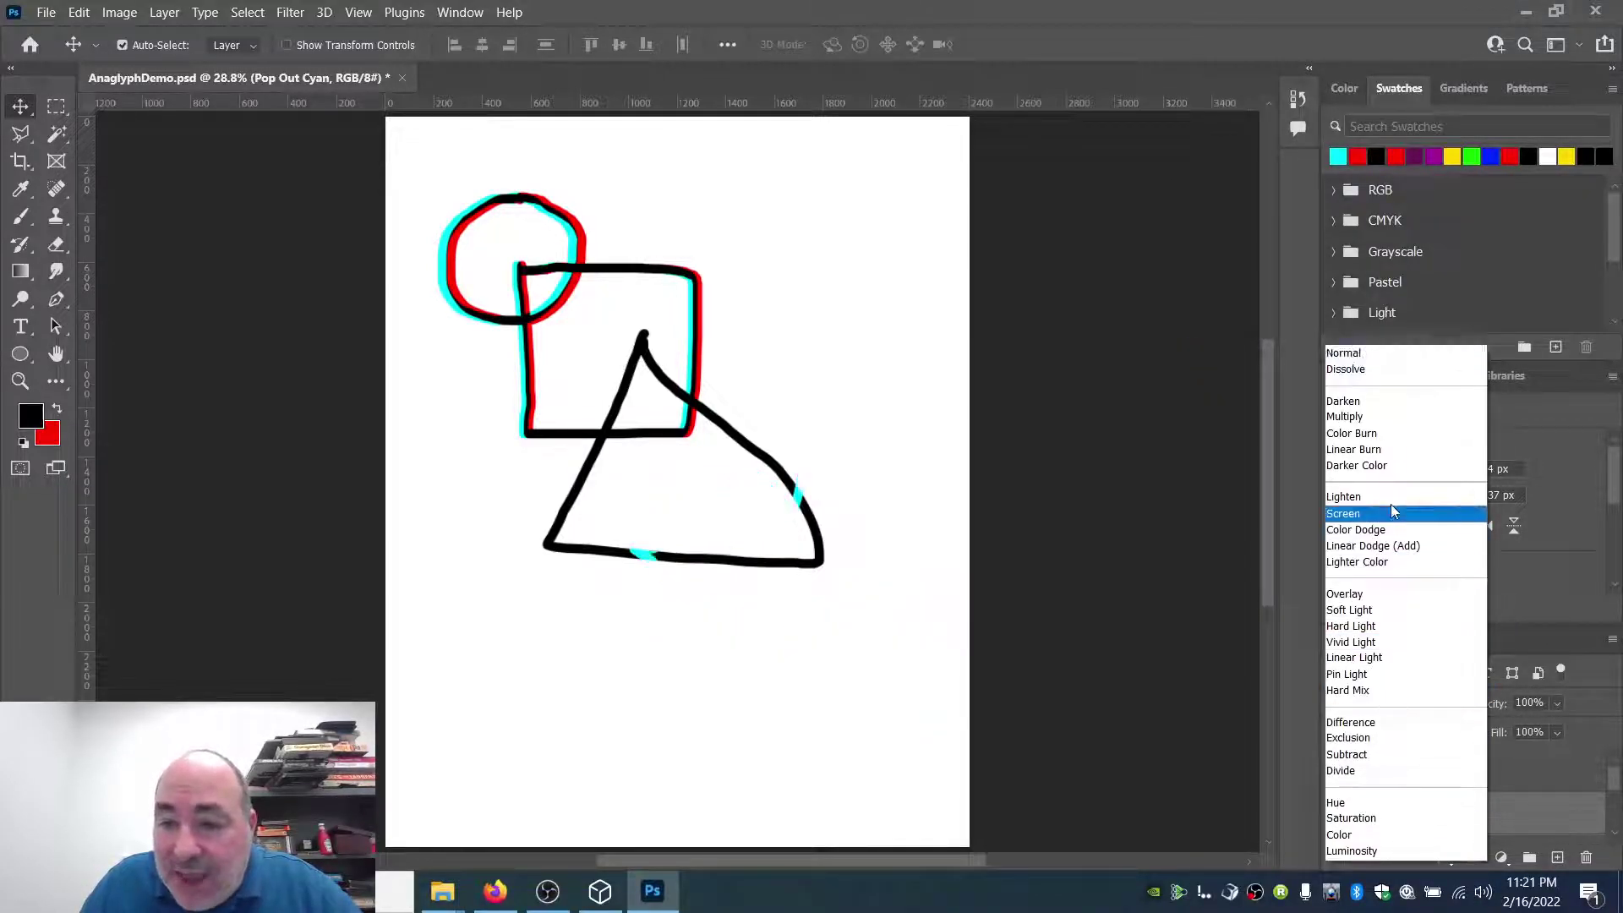
left_click(1373, 413)
left_click(1470, 776)
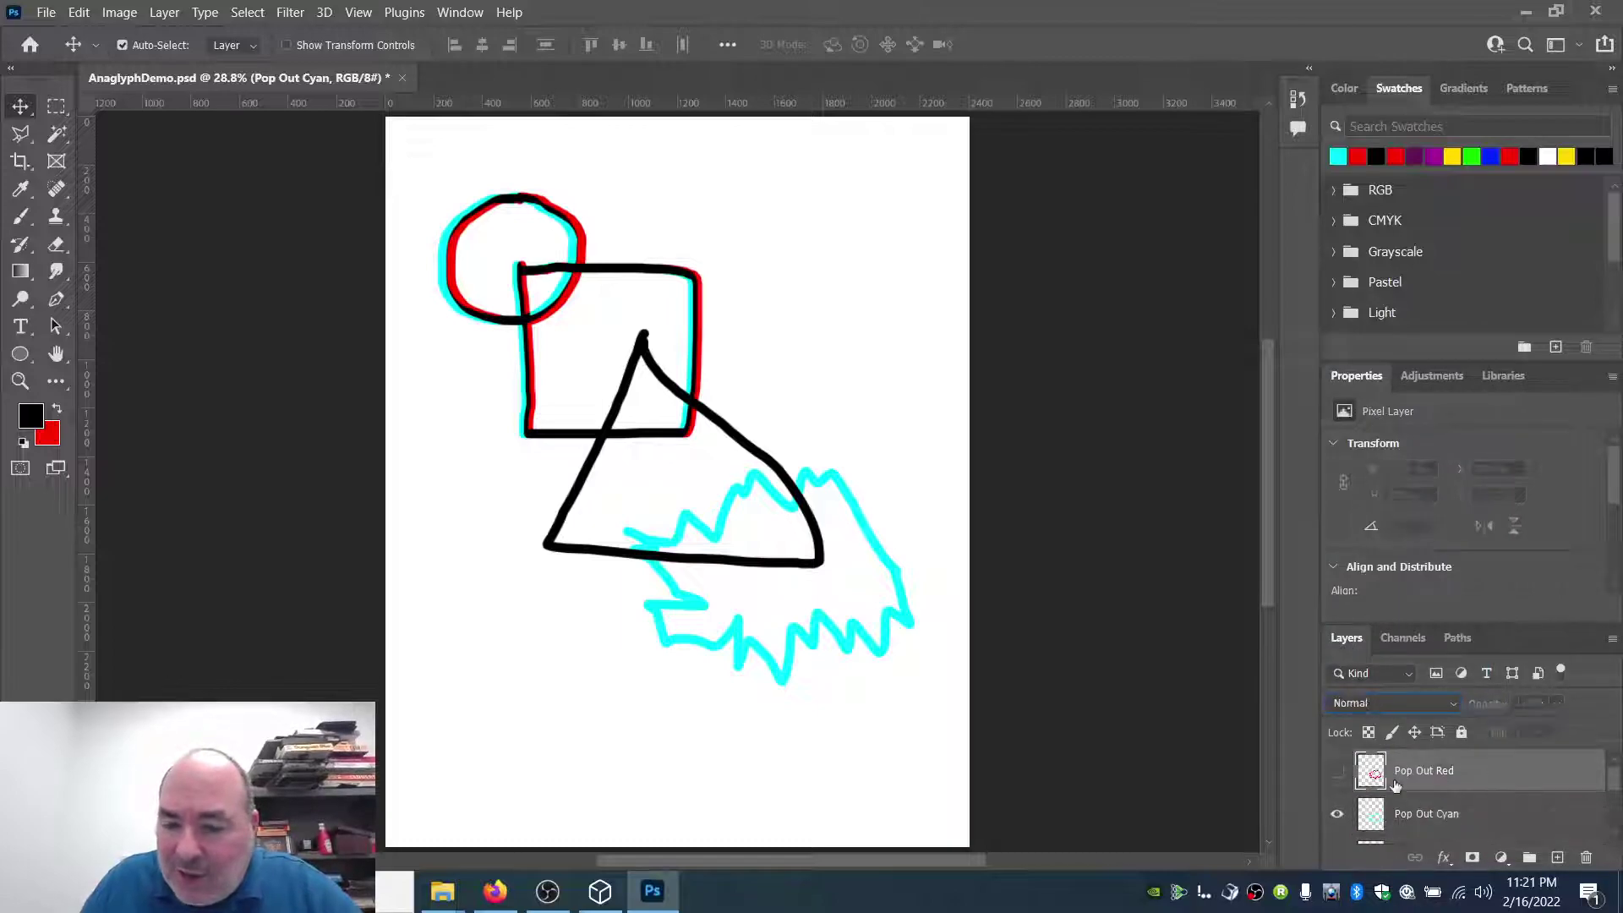
left_click(1336, 770)
left_click(1414, 702)
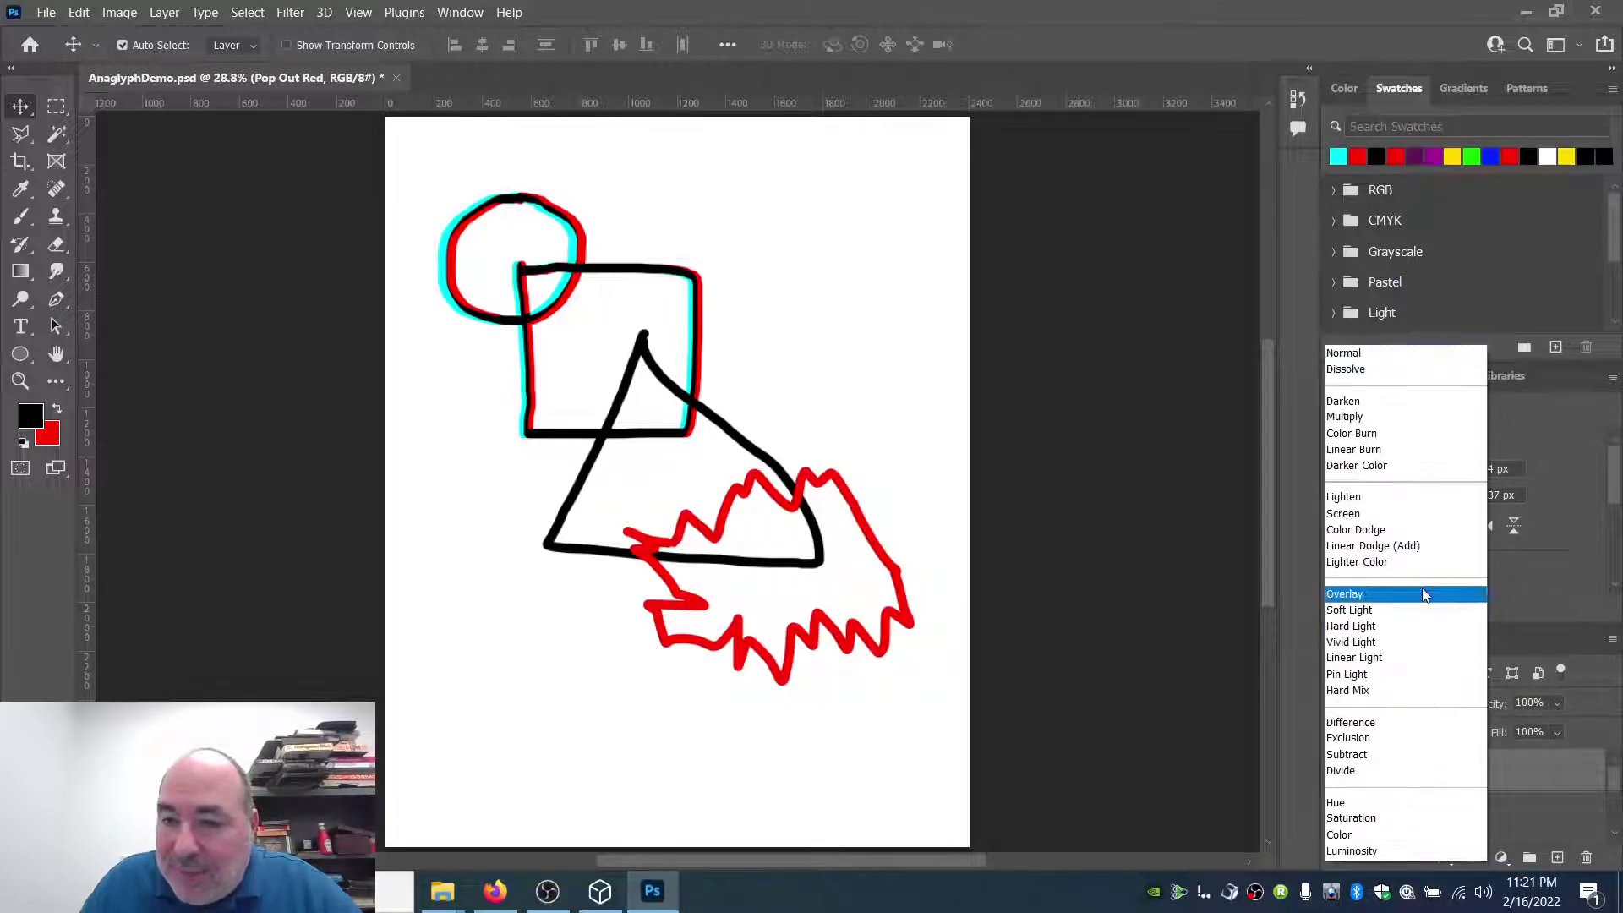
left_click(1402, 414)
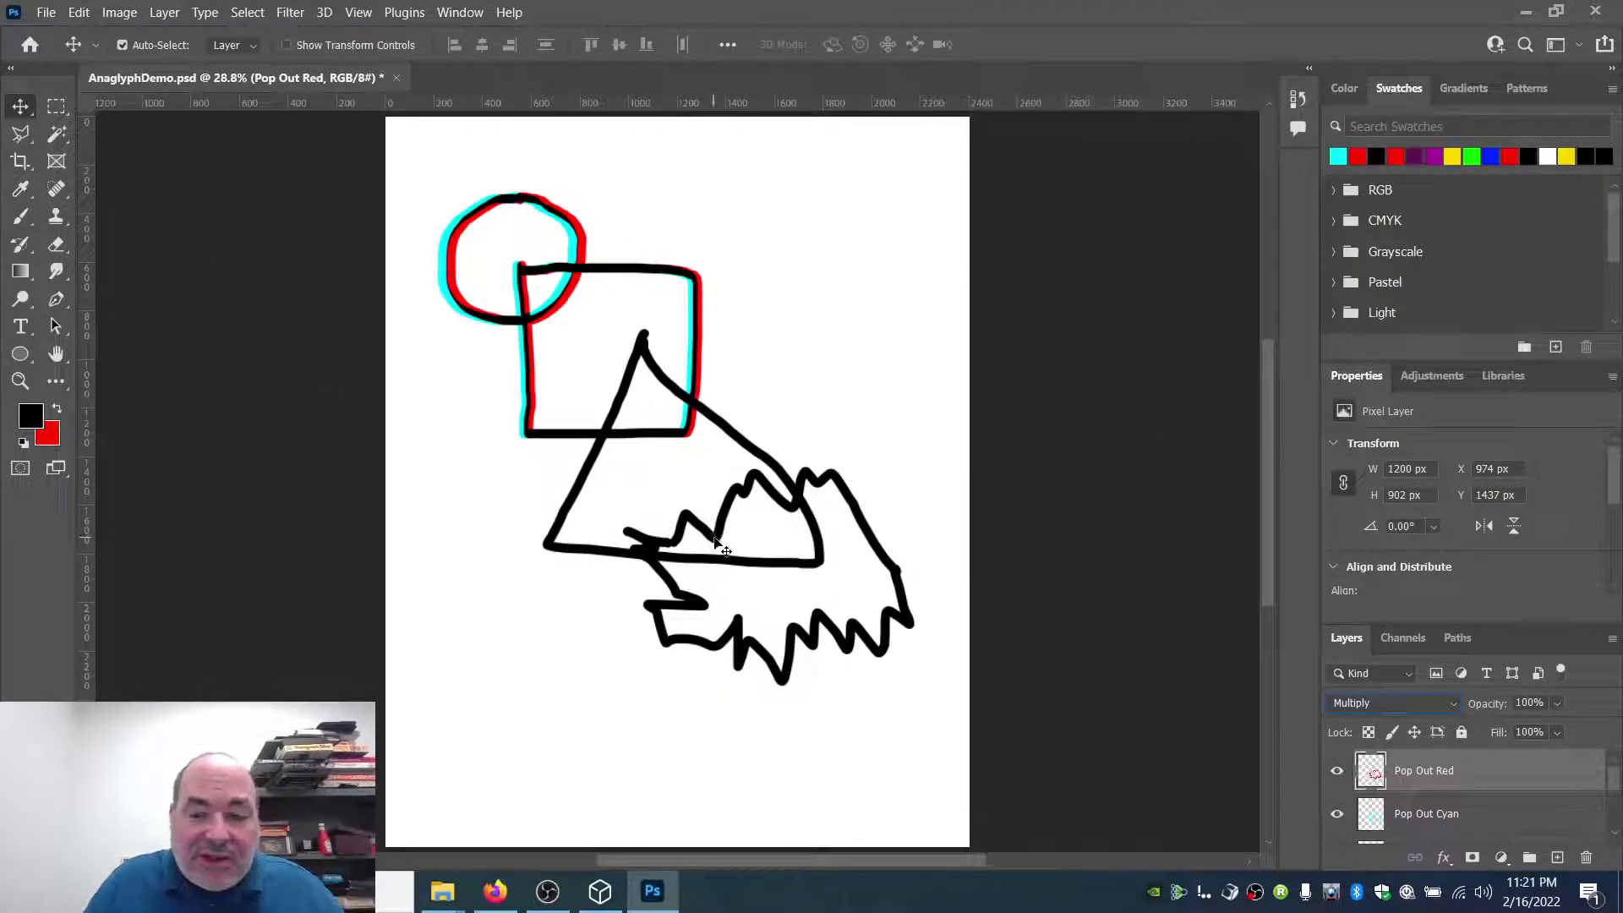
Step: Nudge Pop Out Red to the left of its cyan copy, to X 942 px
key("Left")
key("Left")
key("Left")
key("Left")
key("Left")
key("Left")
key("Left")
key("Left")
key("Left")
key("Left")
key("Left")
key("Left")
key("Left")
key("Left")
key("Left")
key("Left")
key("Left")
key("Left")
key("Left")
key("Left")
key("Left")
key("Left")
key("Left")
key("Left")
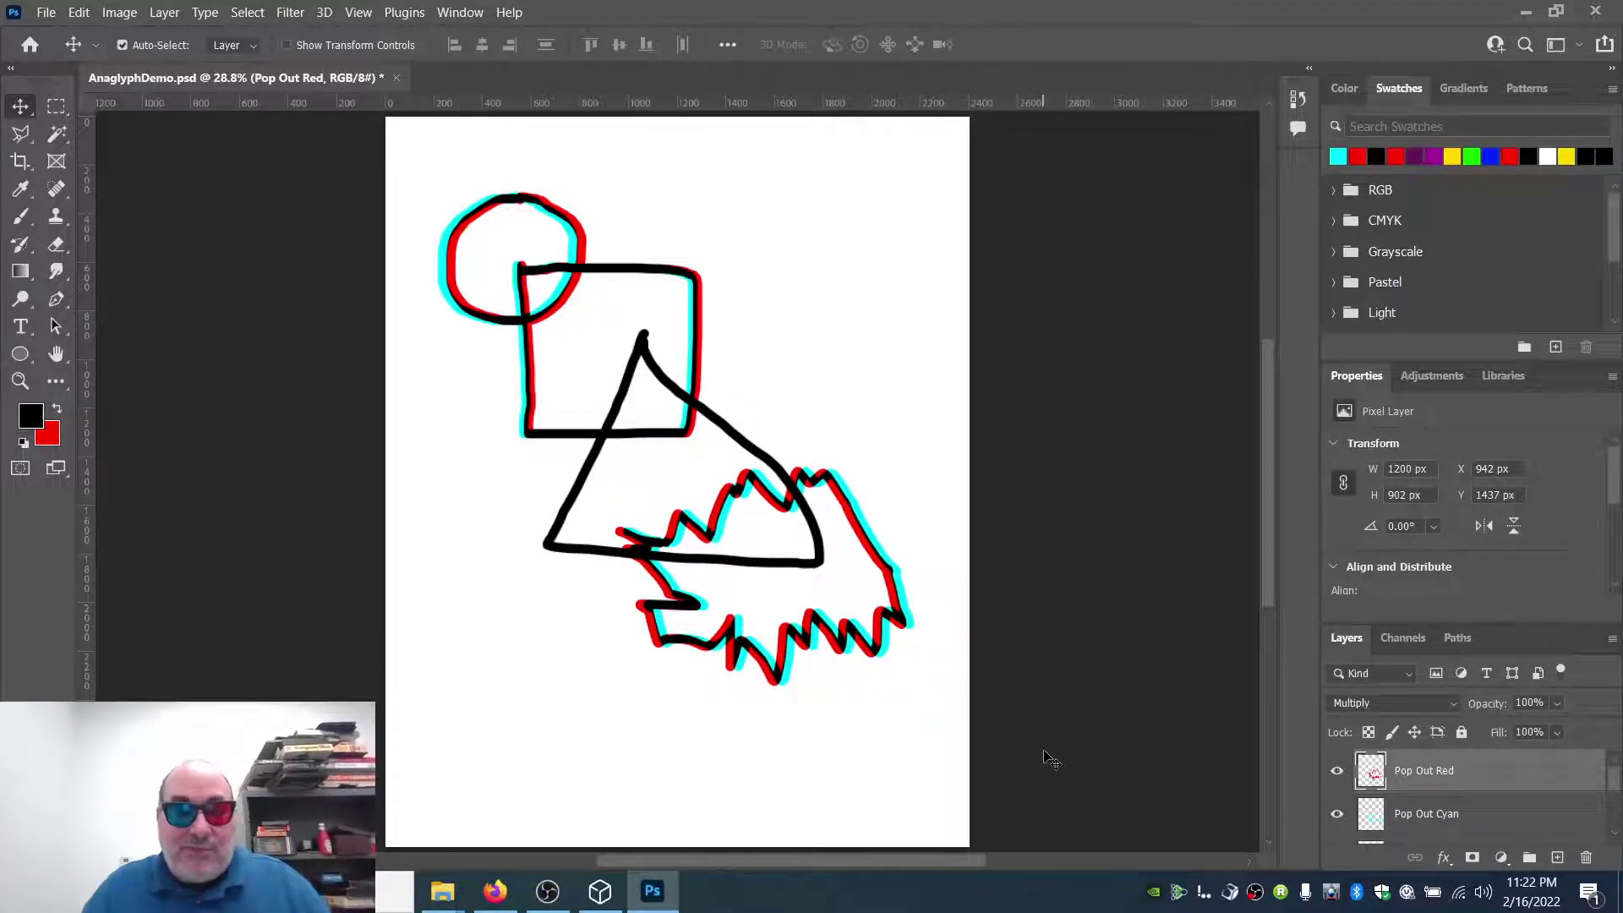
Step: Select Pop Out Red and Pop Out Cyan together and move them to about X 102 px, Y 1458 px
left_click(1433, 811, "shift")
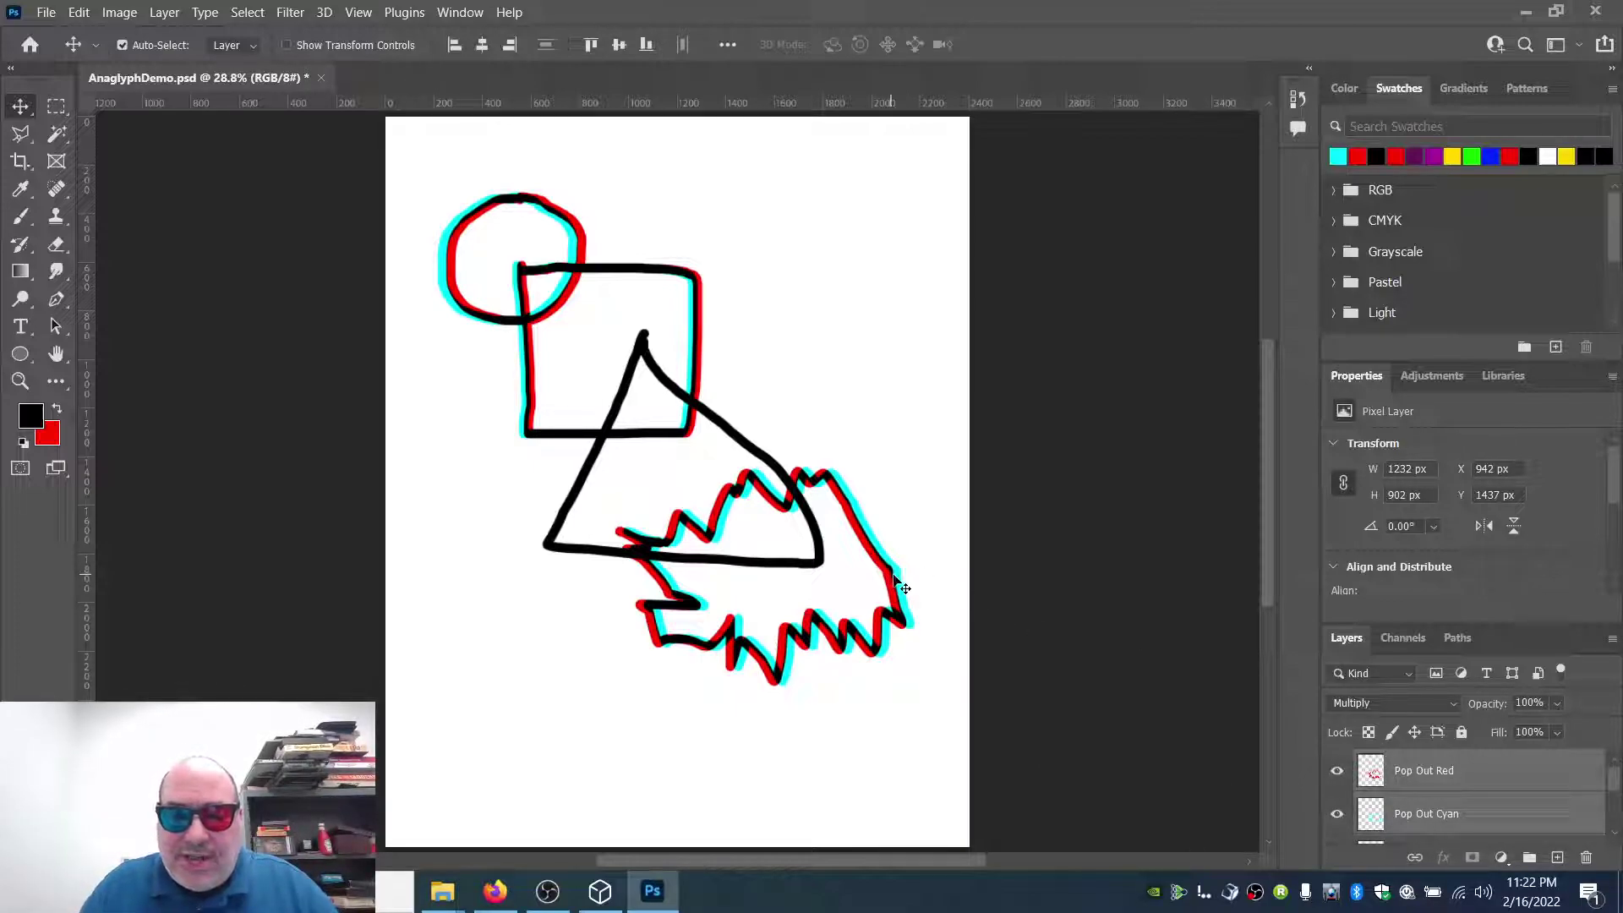
left_click_drag(901, 588, 901, 227)
left_click_drag(888, 285, 676, 556)
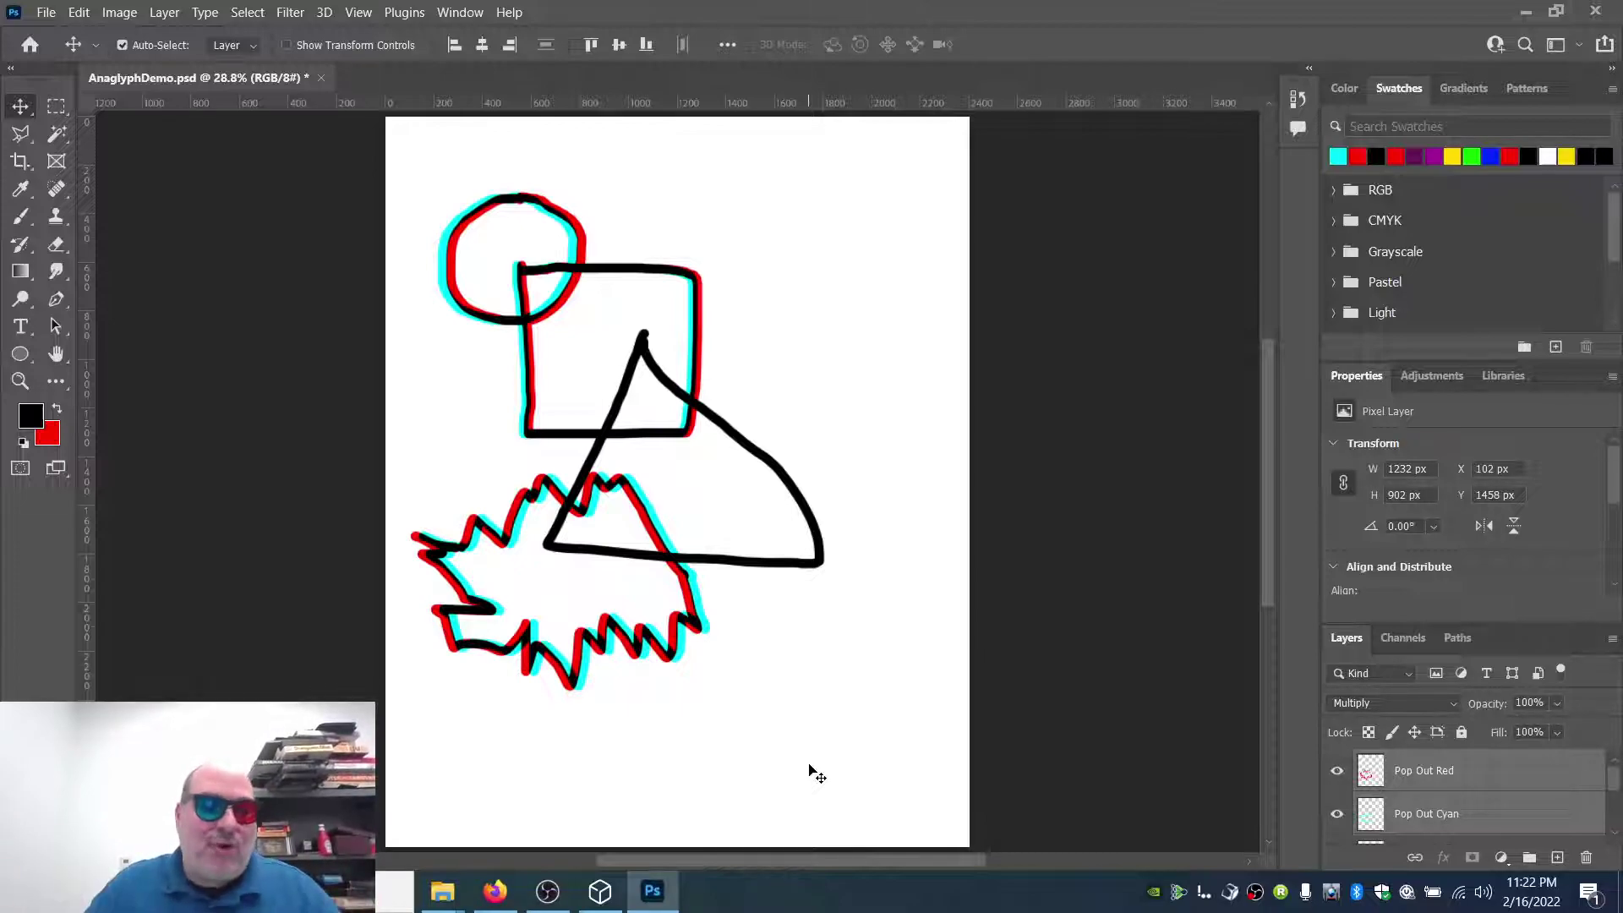
Step: Group the selected Pop Out Red and Pop Out Cyan layers under the name Very Near Group
left_click(164, 12)
mouse_move(182, 36)
left_click(450, 90)
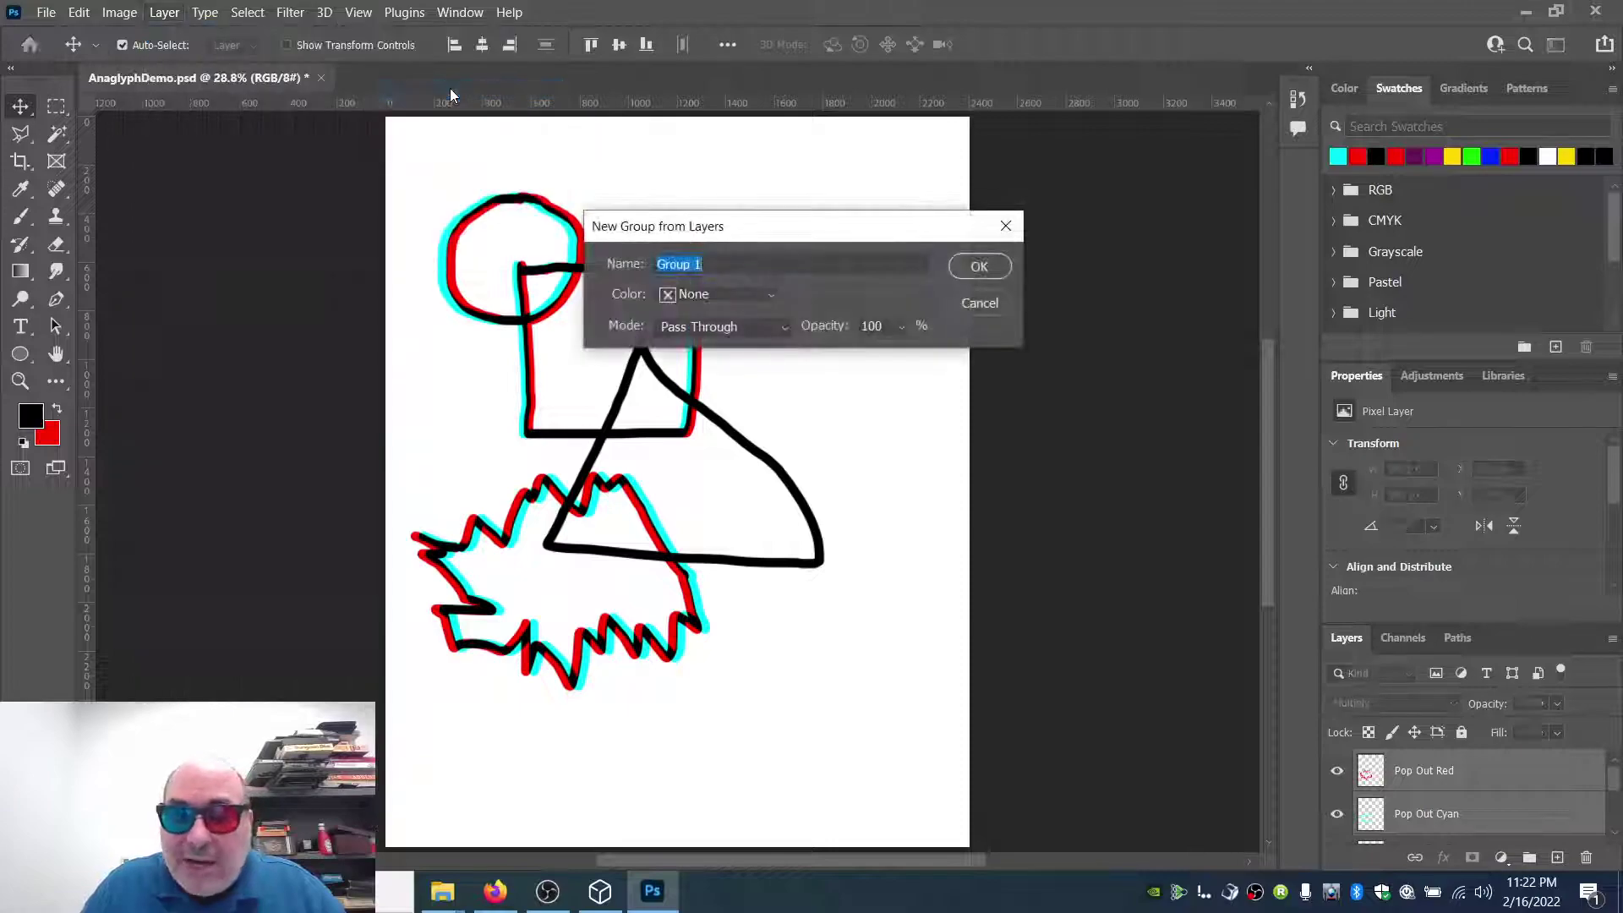
type("Very Near")
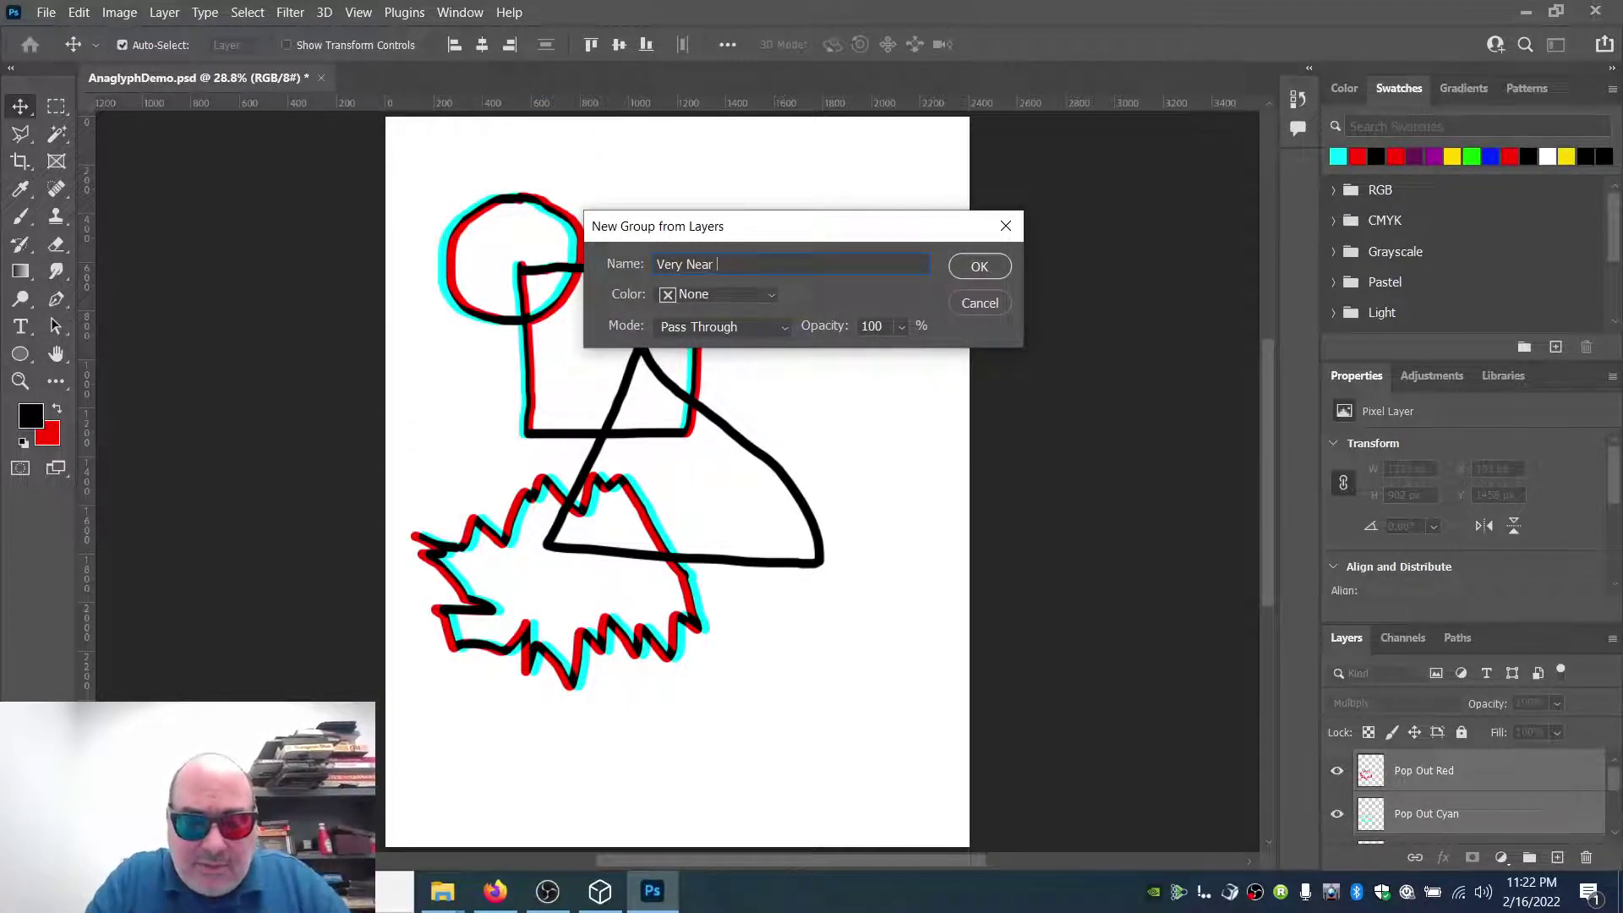
key("Return")
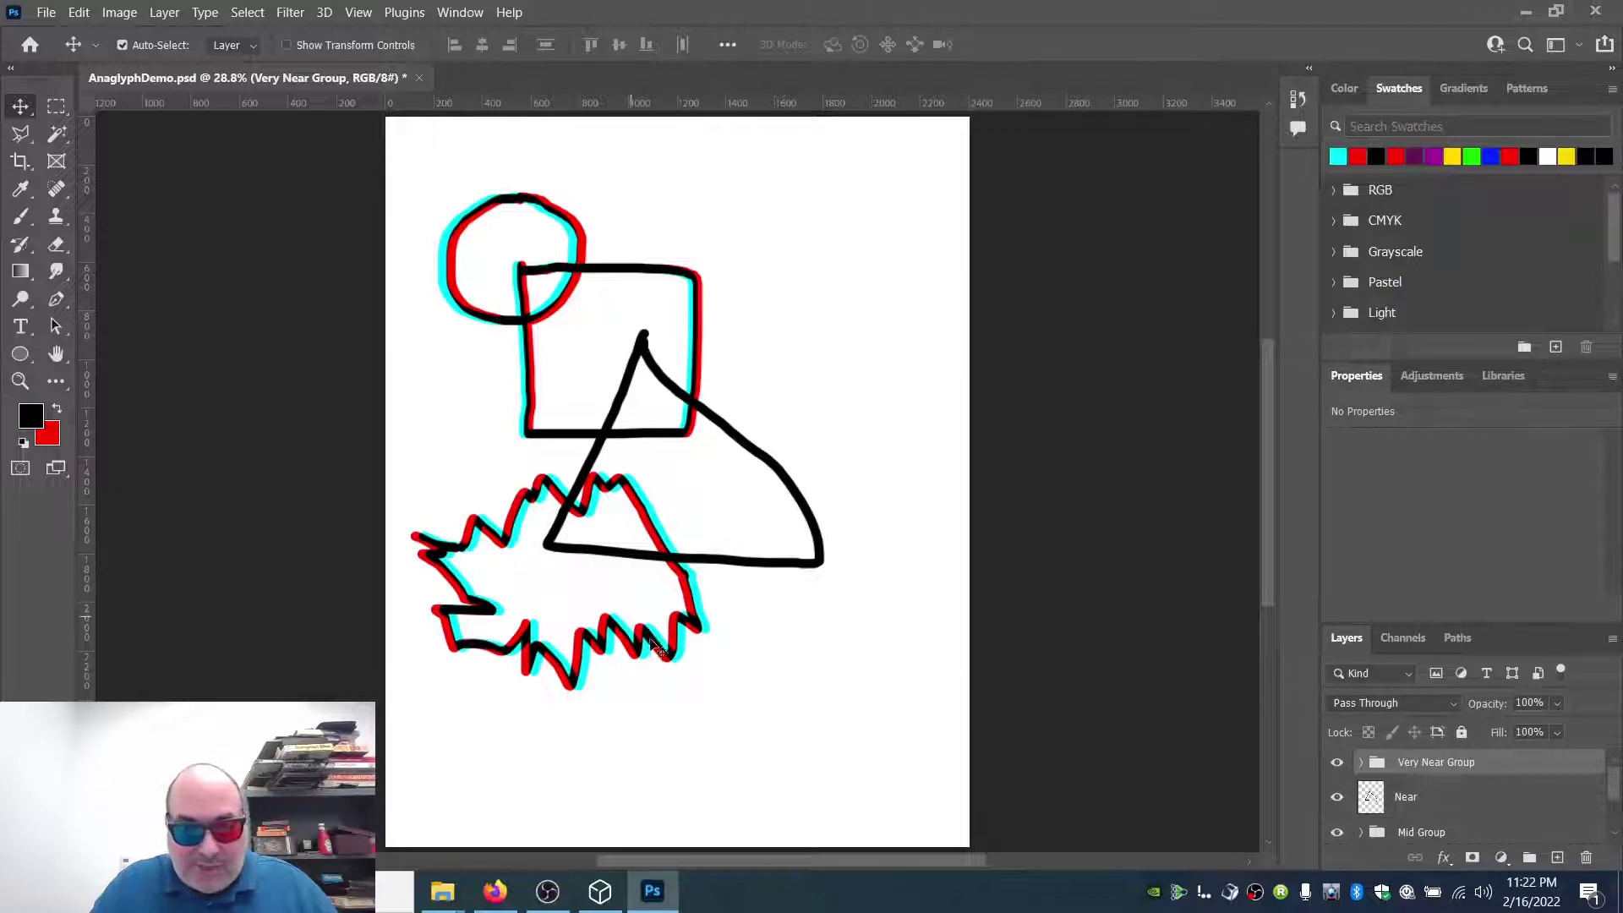
Step: Set the Move tool's Auto-Select option to Group
mouse_move(672, 662)
left_mouse_down()
mouse_move(716, 672)
mouse_move(660, 648)
left_mouse_up()
left_click(123, 45)
left_click(241, 44)
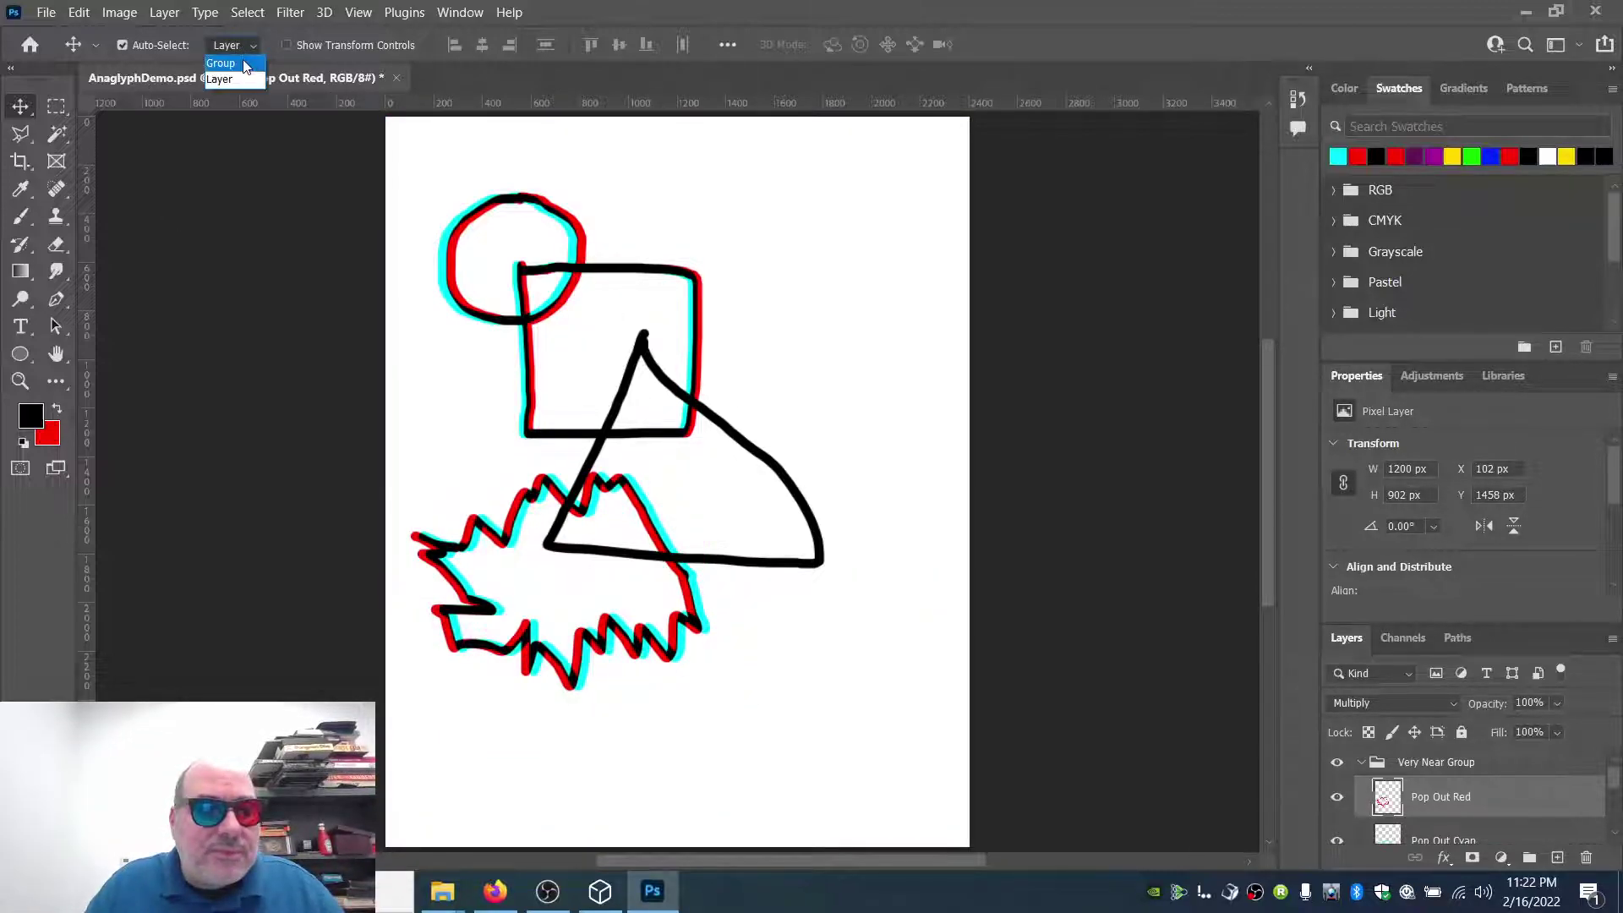
Step: Move the square group to the lower left of the page and the jagged group over the triangle's right side
left_click(658, 537)
left_click_drag(658, 537, 886, 503)
left_click_drag(534, 437, 493, 755)
left_click(747, 461)
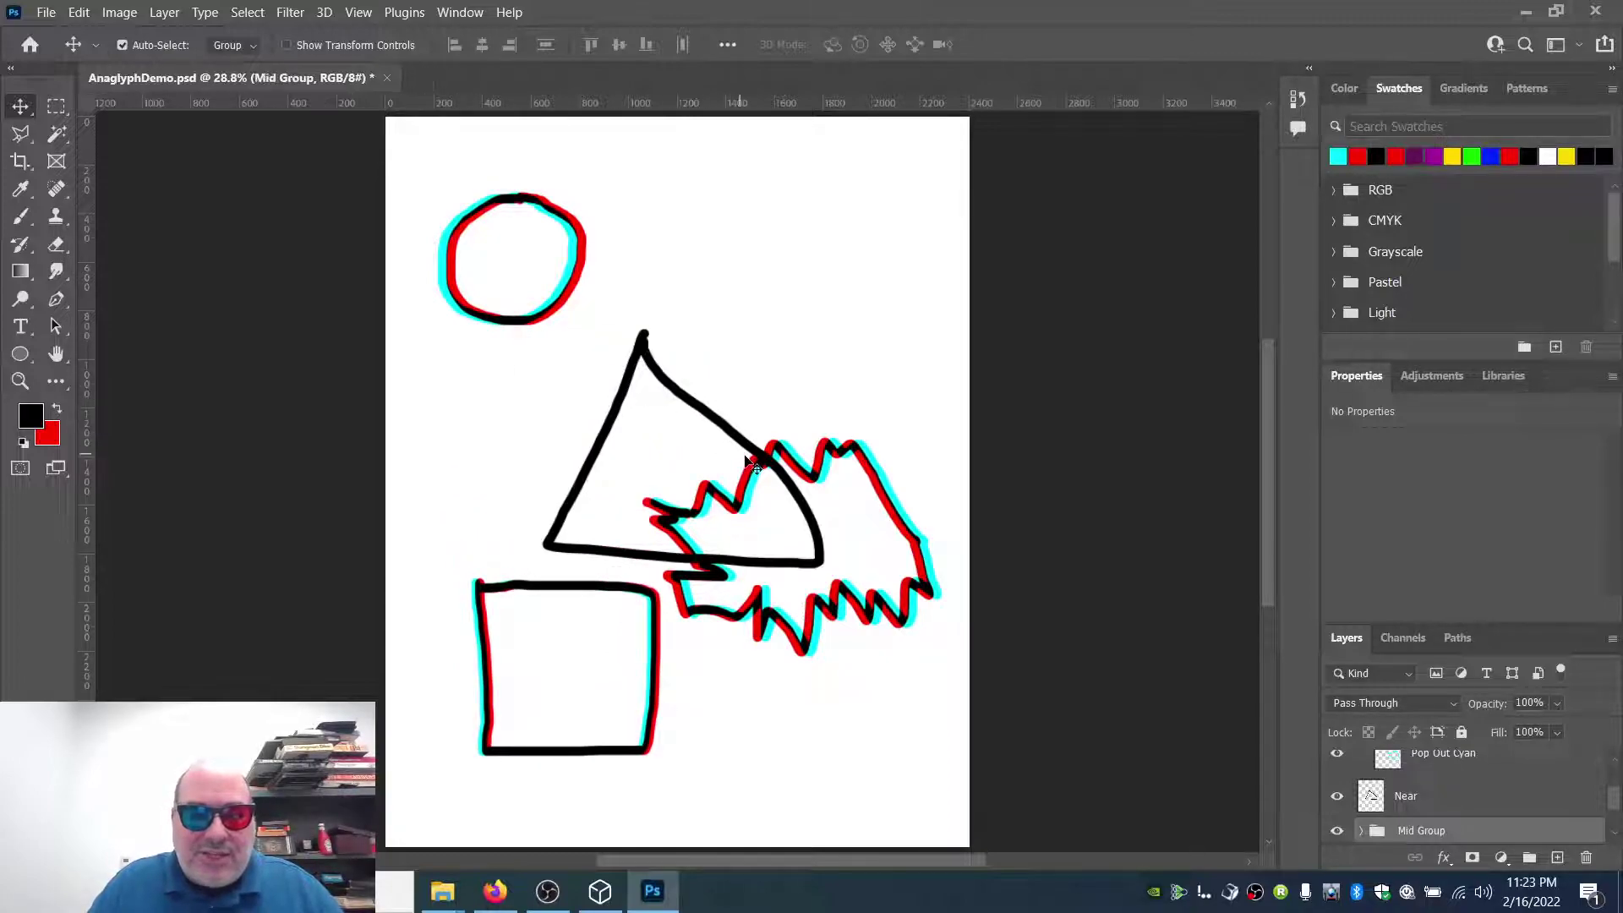
left_click_drag(753, 467, 755, 203)
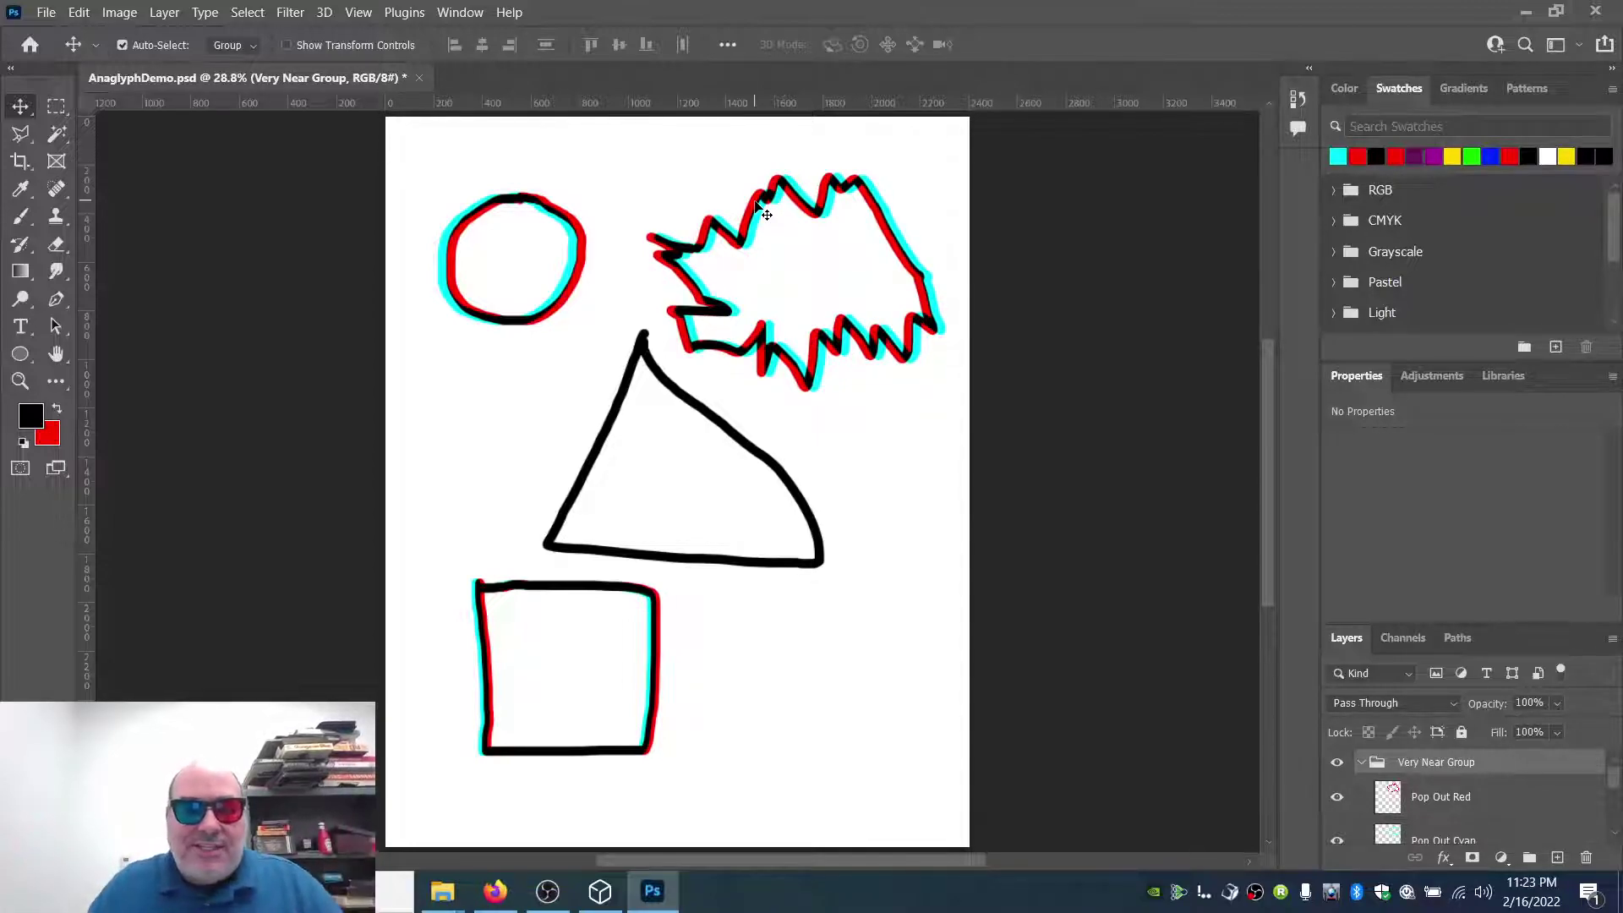
left_click_drag(734, 355, 717, 537)
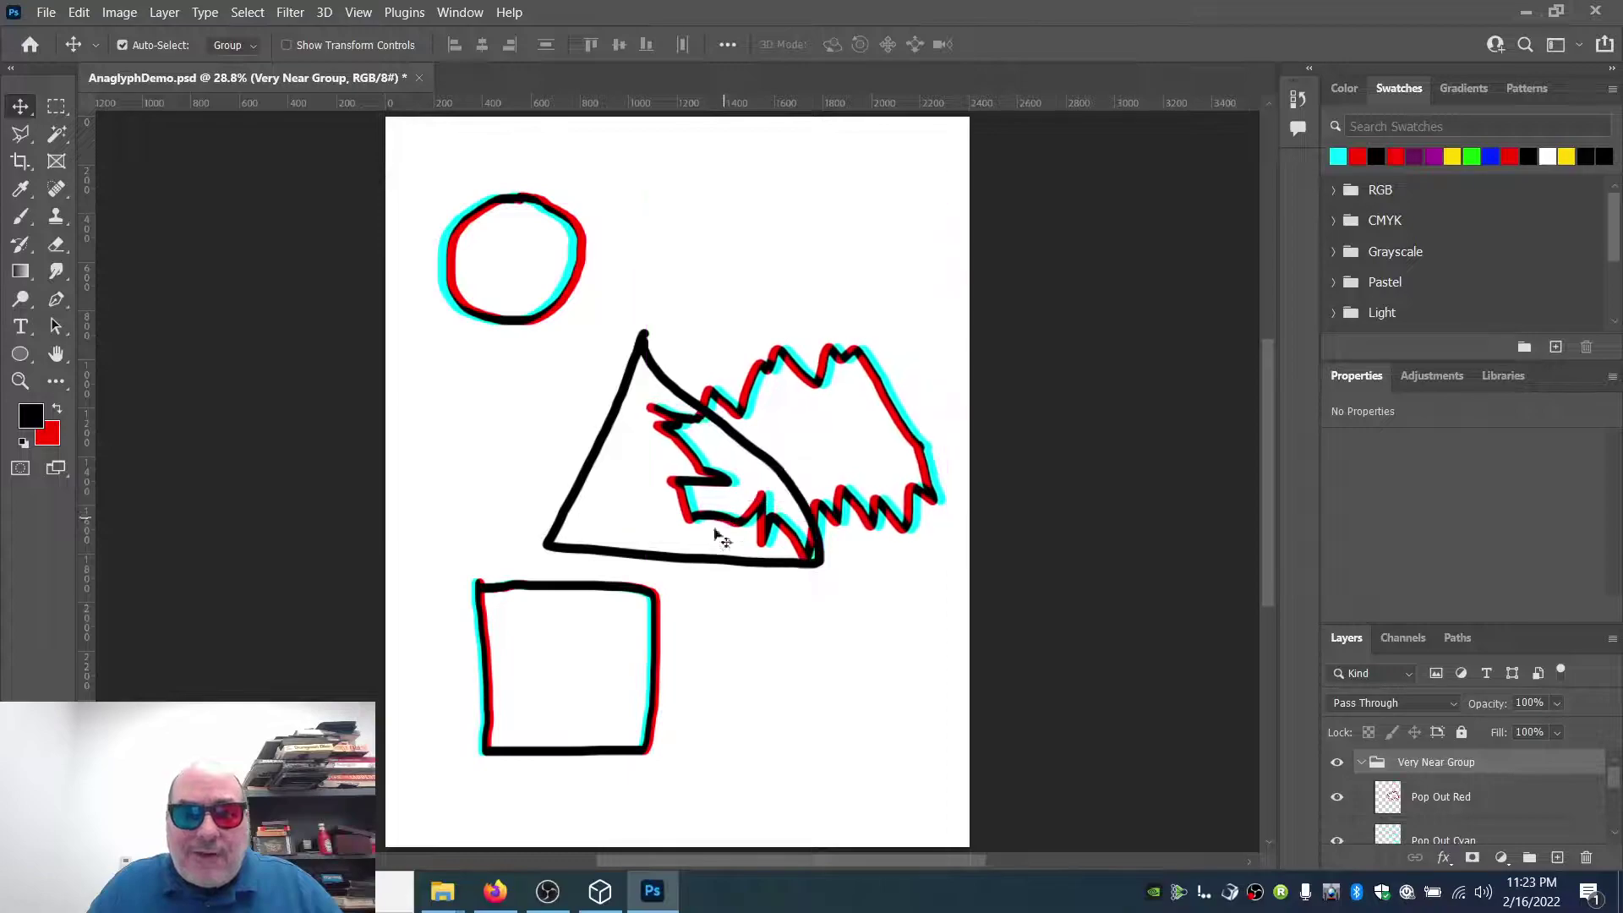
Step: Move the triangle and square up together, and raise the square alone to overlap the triangle's lower left corner
left_click(618, 601)
left_click_drag(591, 589, 678, 451)
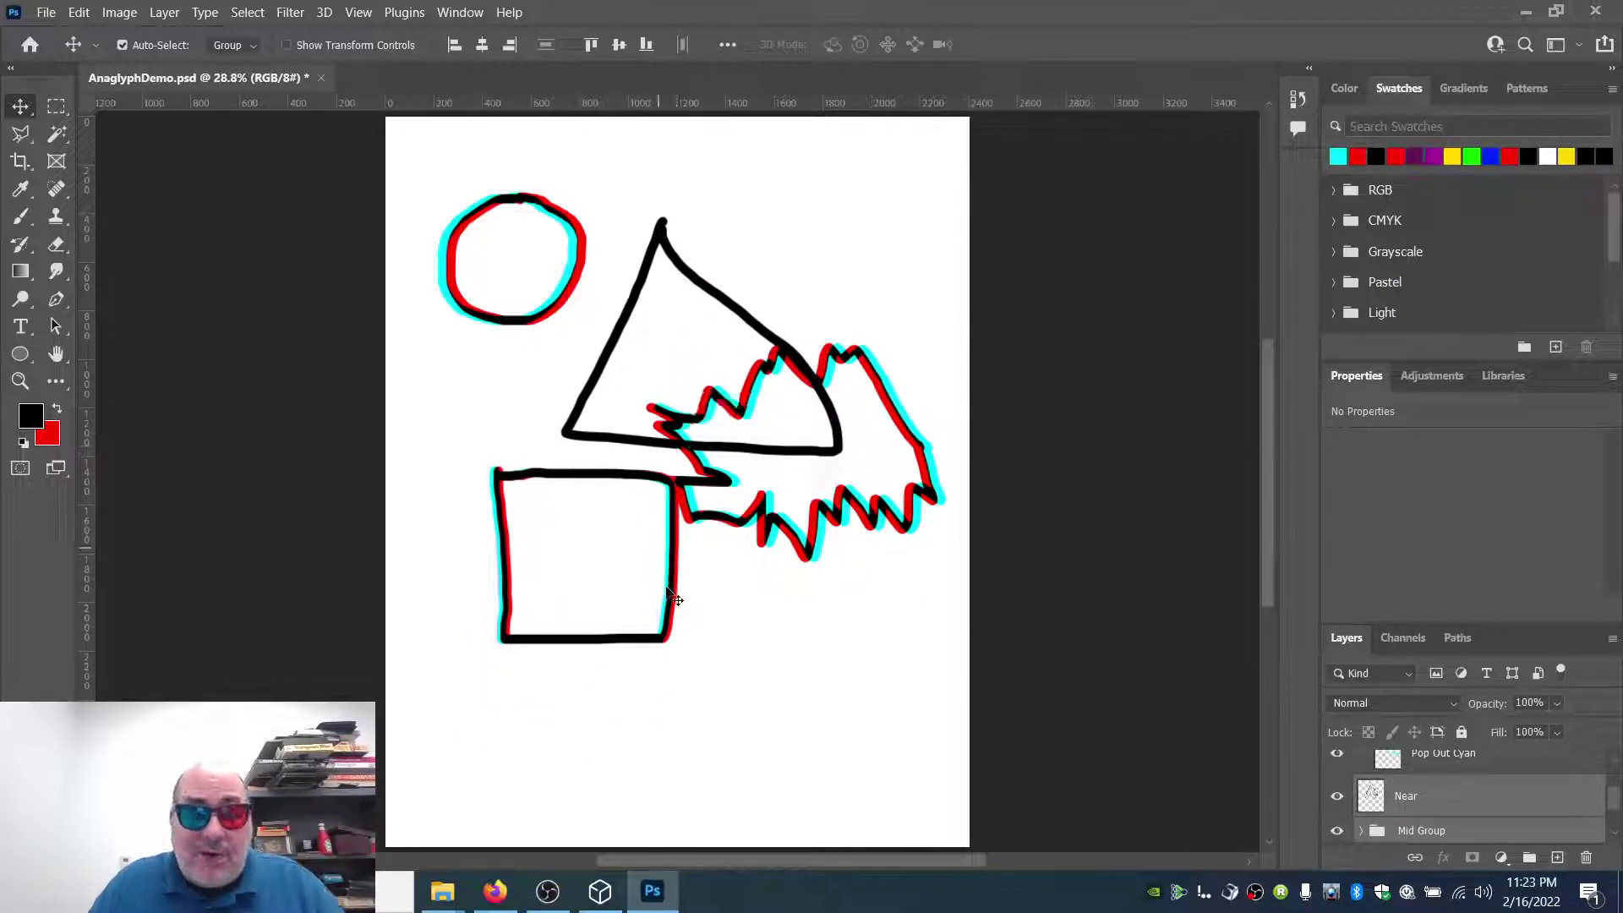
left_click_drag(655, 635, 618, 547)
Step: Move the circle group behind the triangle's apex and save the document with Maximize Compatibility on
left_click_drag(574, 282, 710, 268)
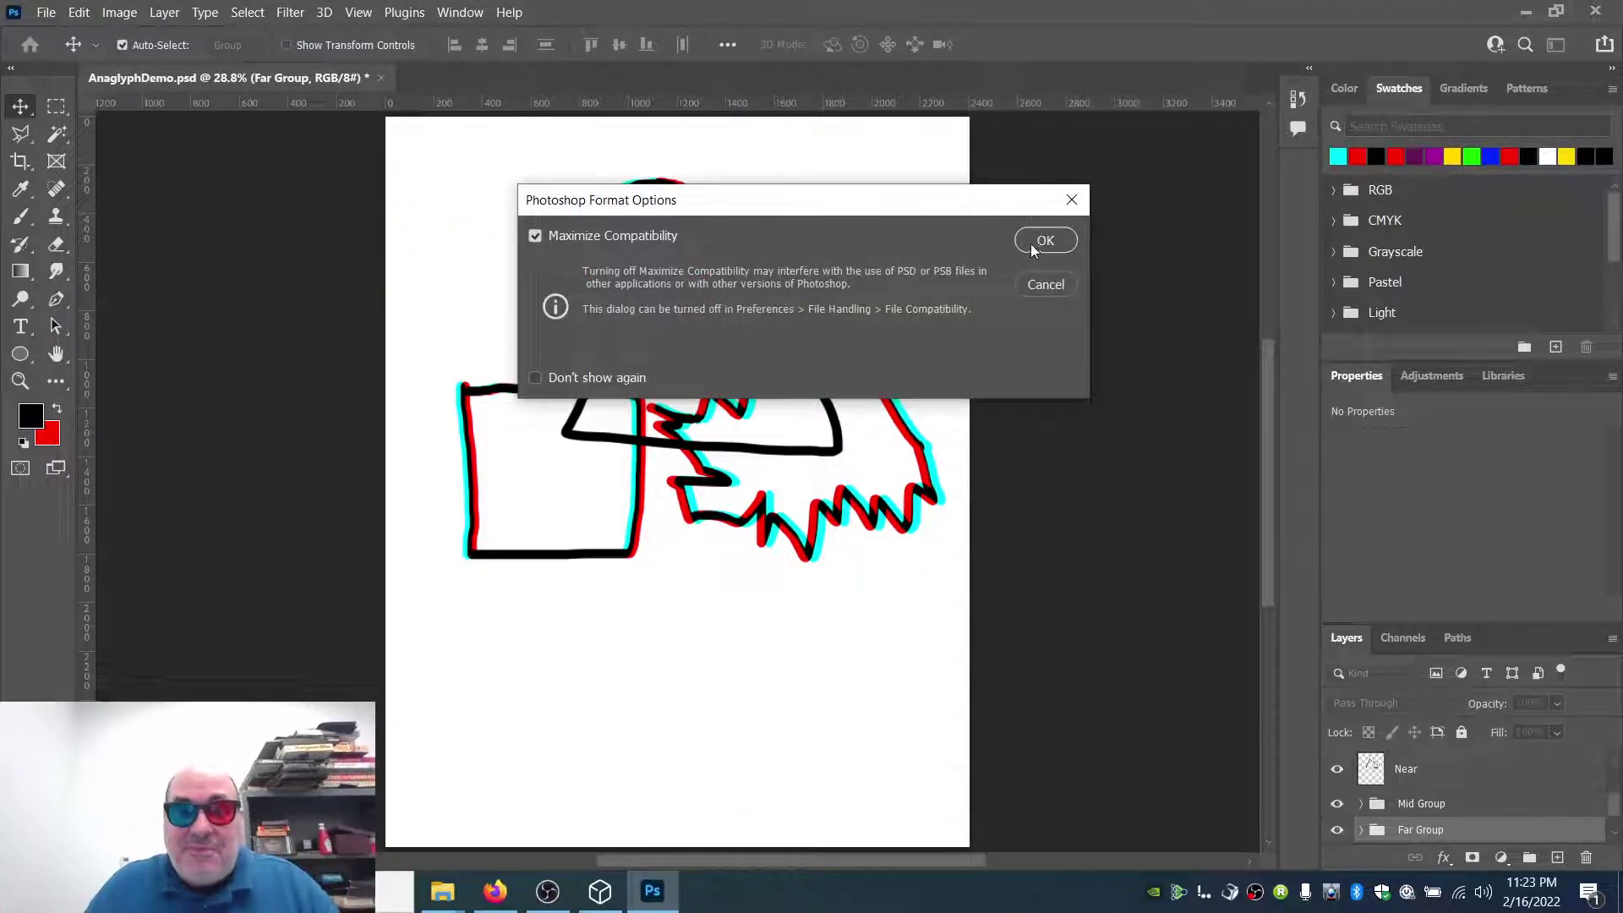
left_click(1031, 244)
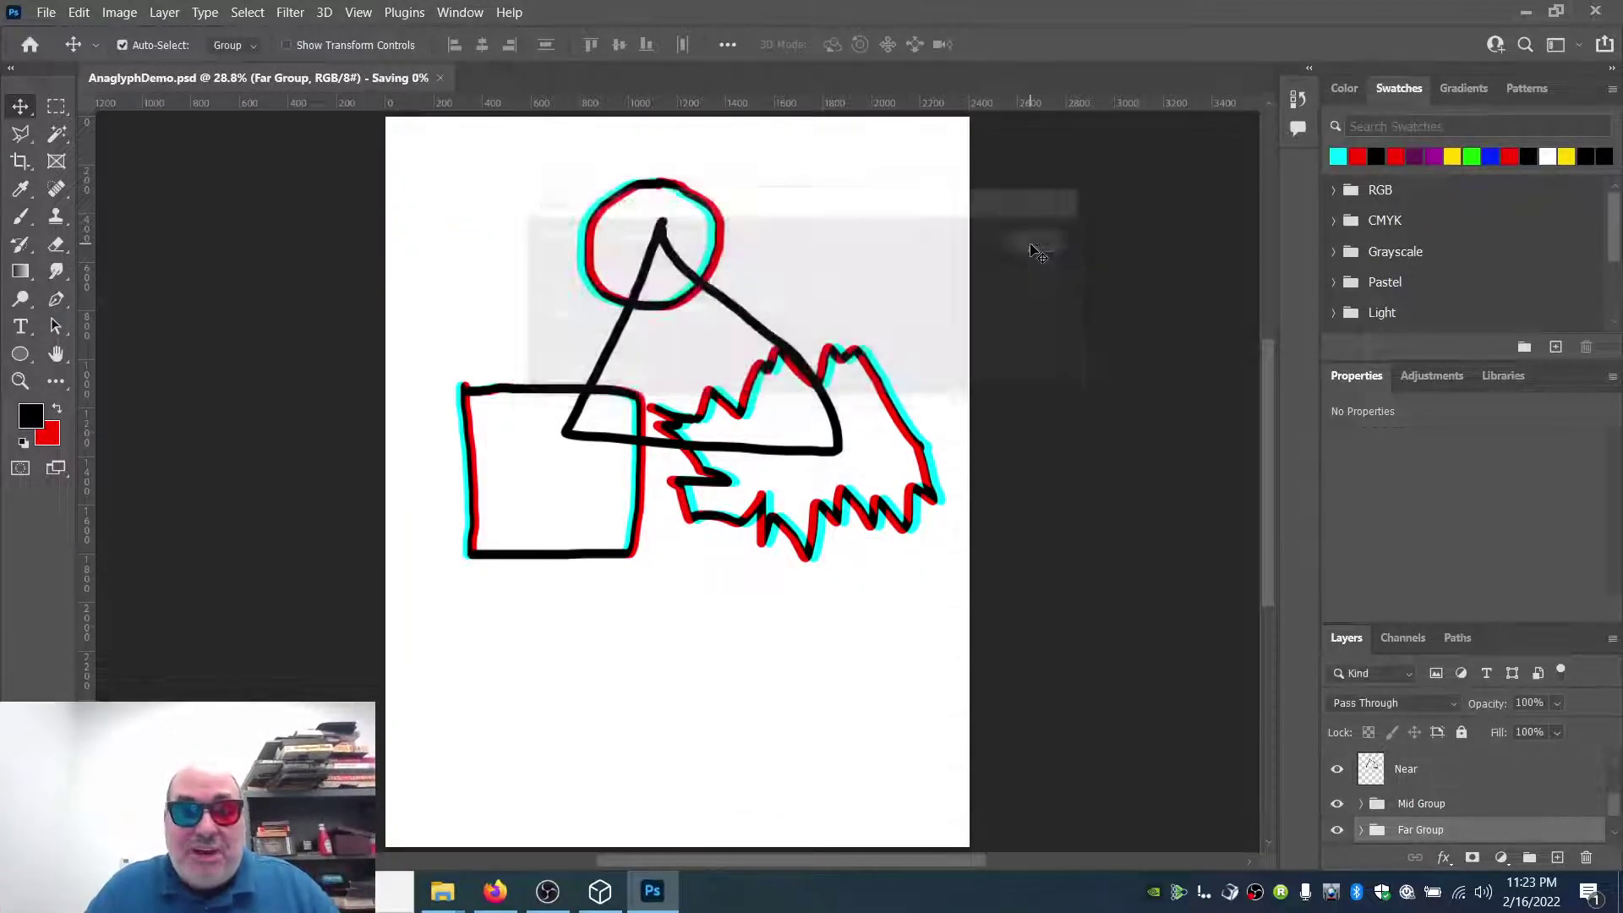